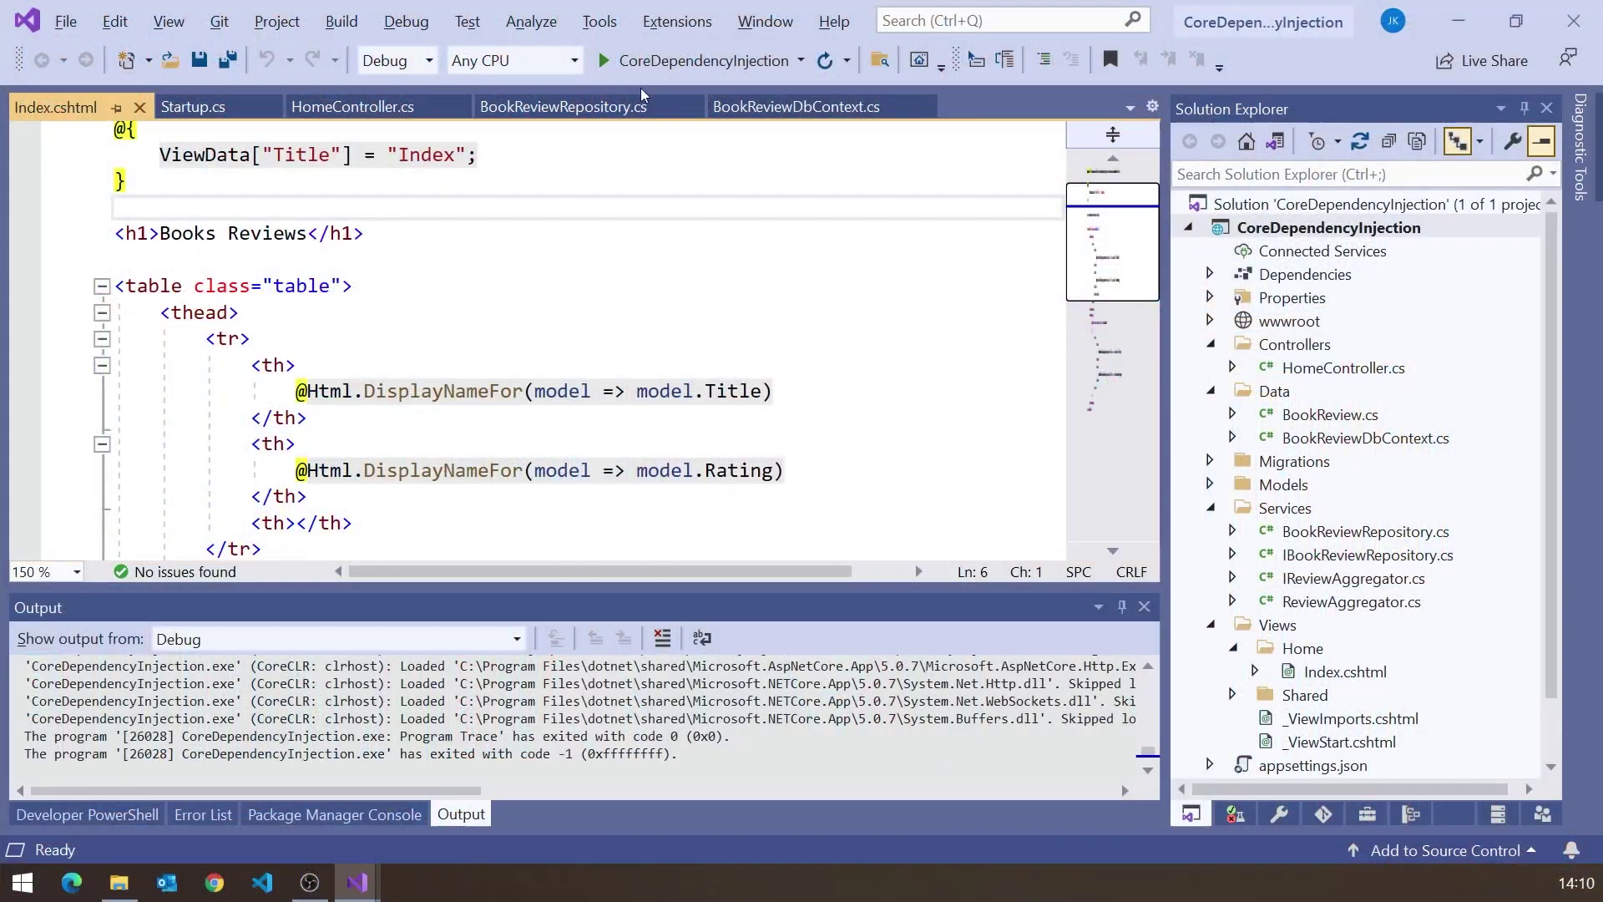
- Run the web app, view its averaged-ratings Summary page, then close Chrome to stop debugging
{"action": "left_click", "coordinate": [649, 60]}
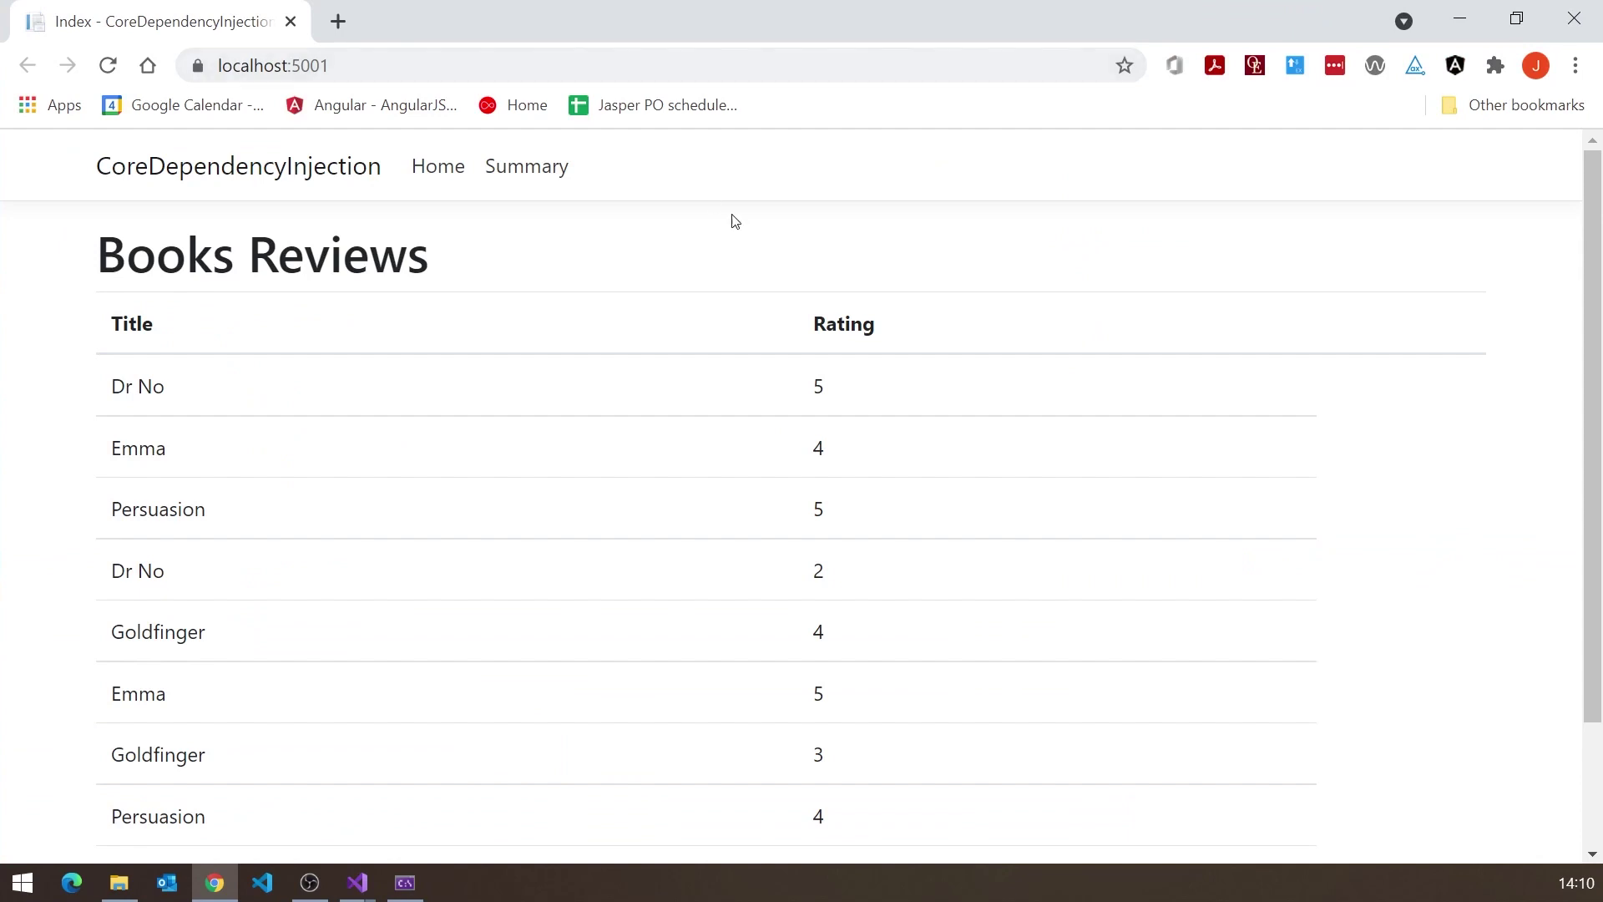
{"action": "scroll", "coordinate": [821, 454], "scroll_direction": "down", "scroll_amount": 2}
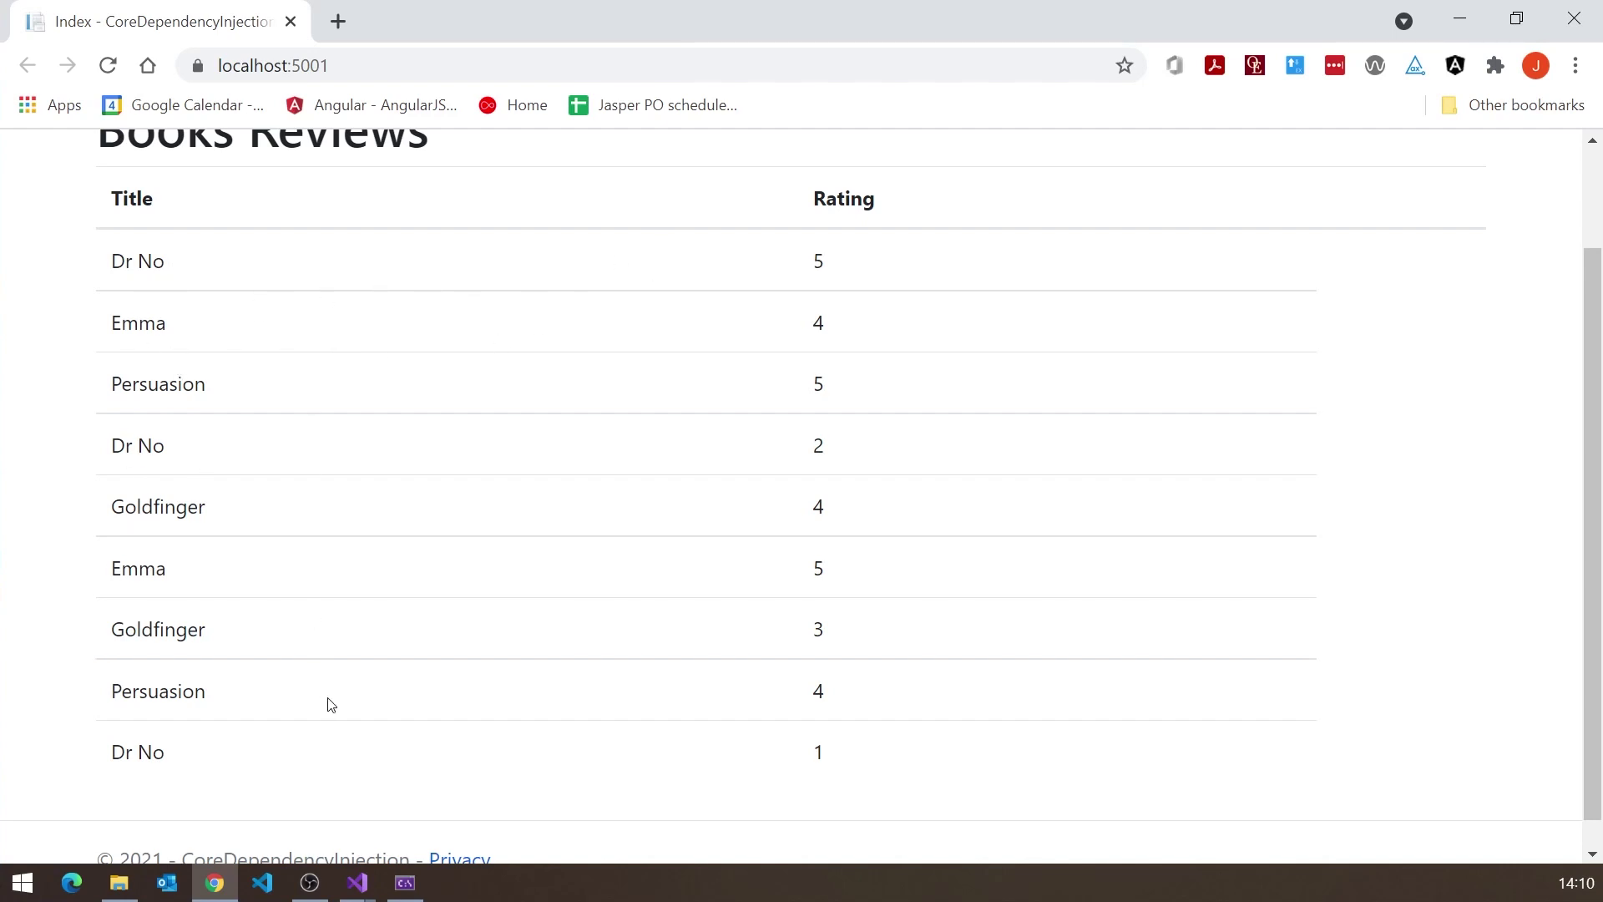
{"action": "scroll", "coordinate": [370, 682], "scroll_direction": "up", "scroll_amount": 1}
{"action": "scroll", "coordinate": [370, 681], "scroll_direction": "down", "scroll_amount": 1}
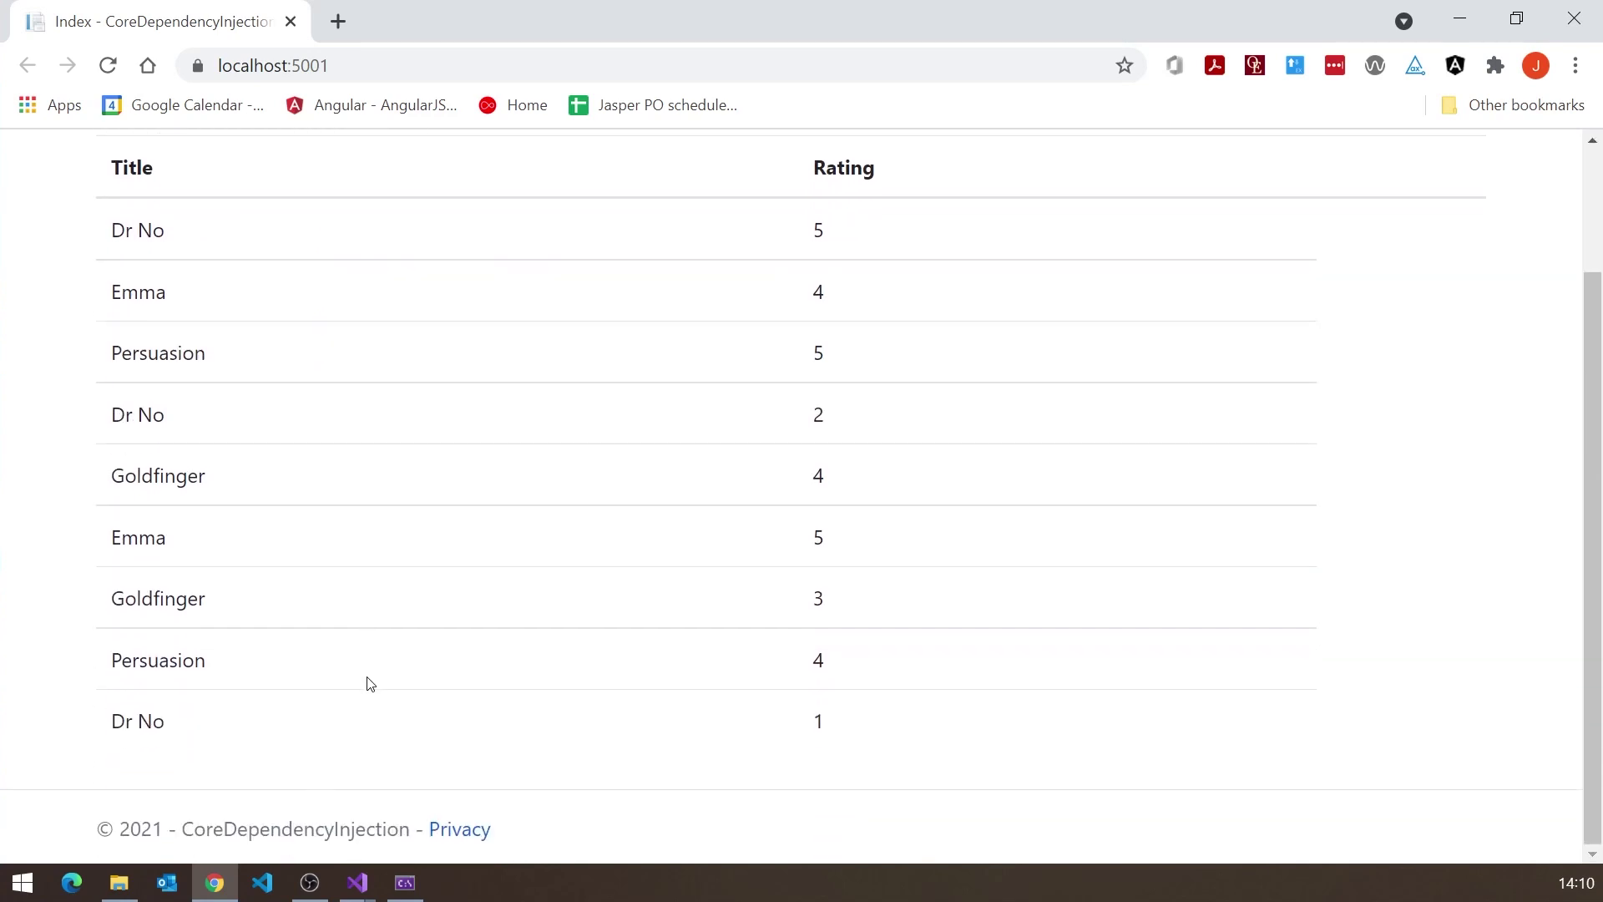
{"action": "scroll", "coordinate": [370, 683], "scroll_direction": "up", "scroll_amount": 1}
{"action": "left_click", "coordinate": [512, 173]}
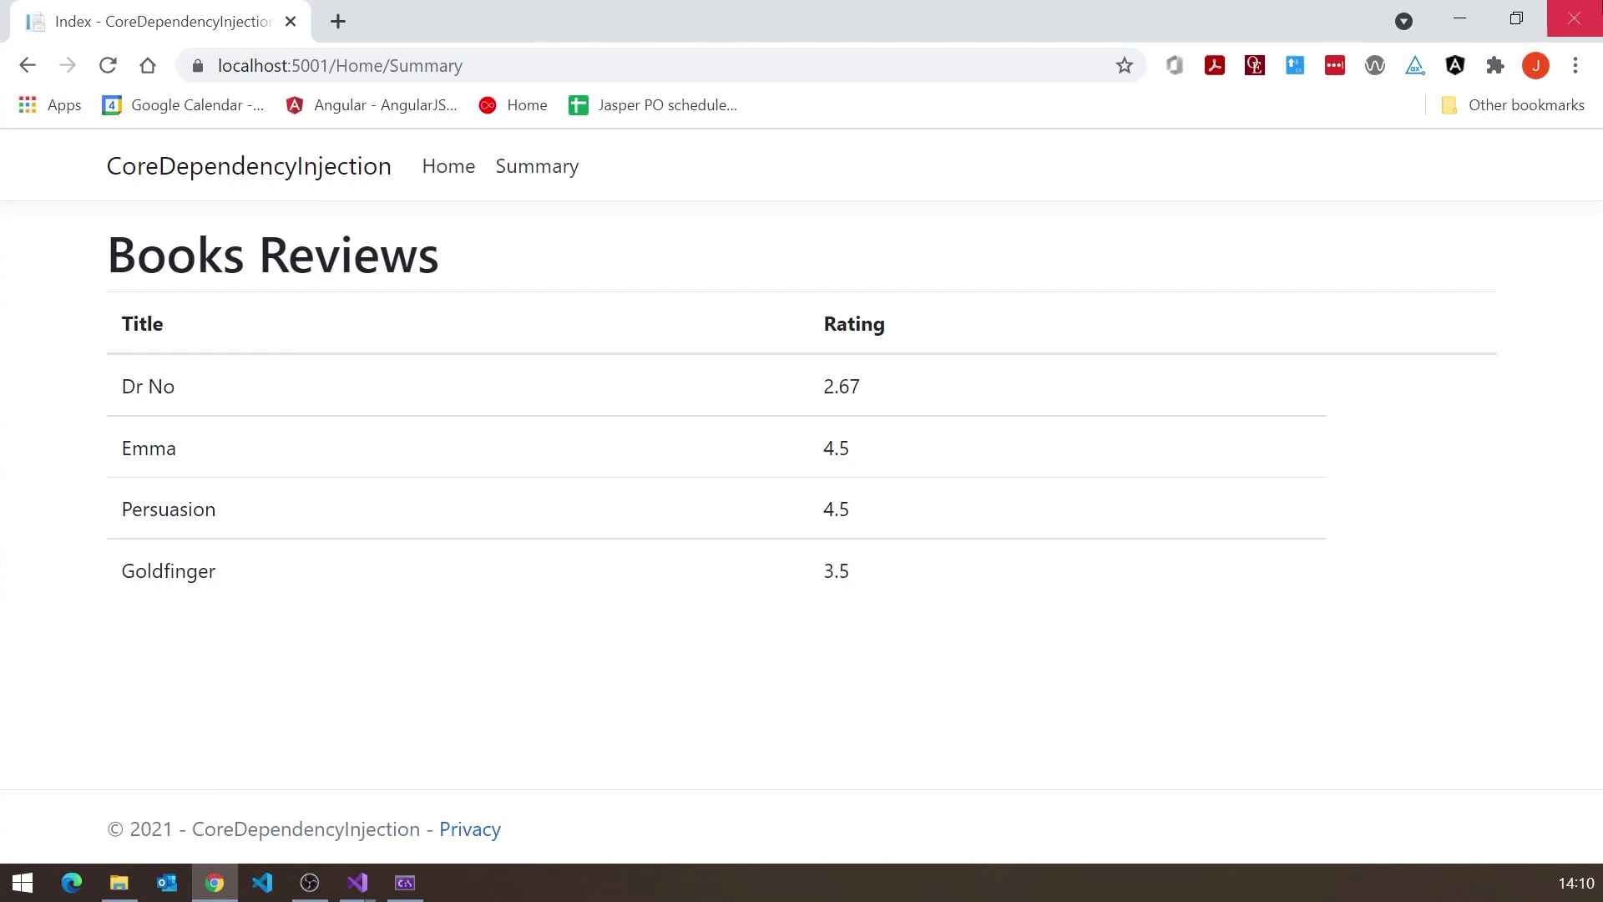
{"action": "left_click", "coordinate": [1573, 21]}
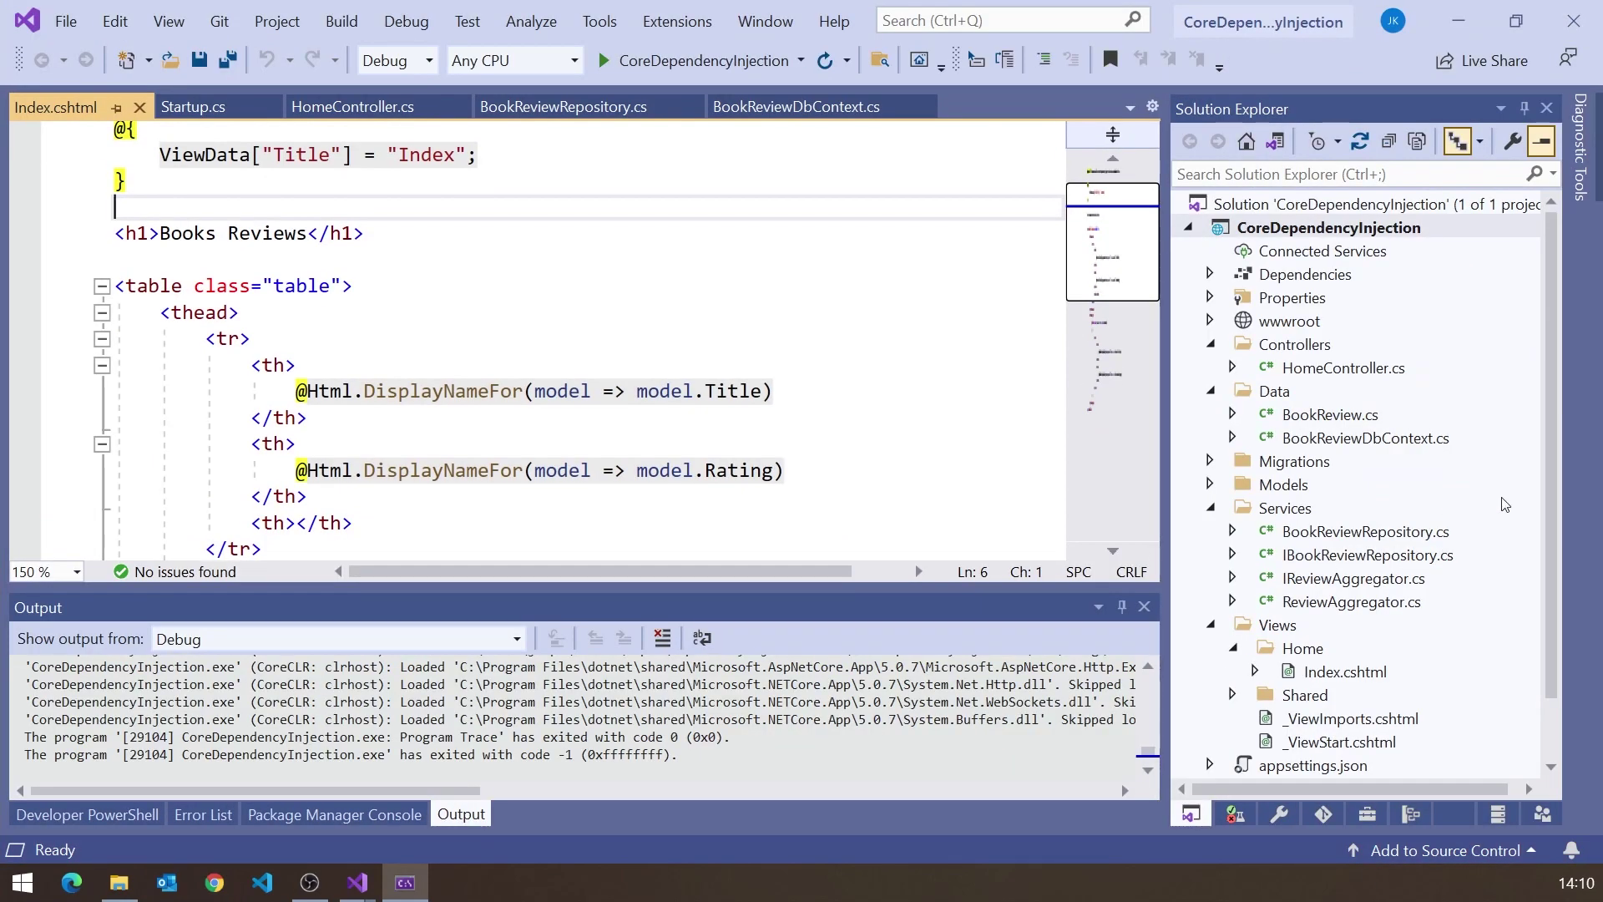
- Review BookReviewRepository's All property and ByTitle method, then open ReviewAggregator.cs
{"action": "left_click", "coordinate": [1333, 531]}
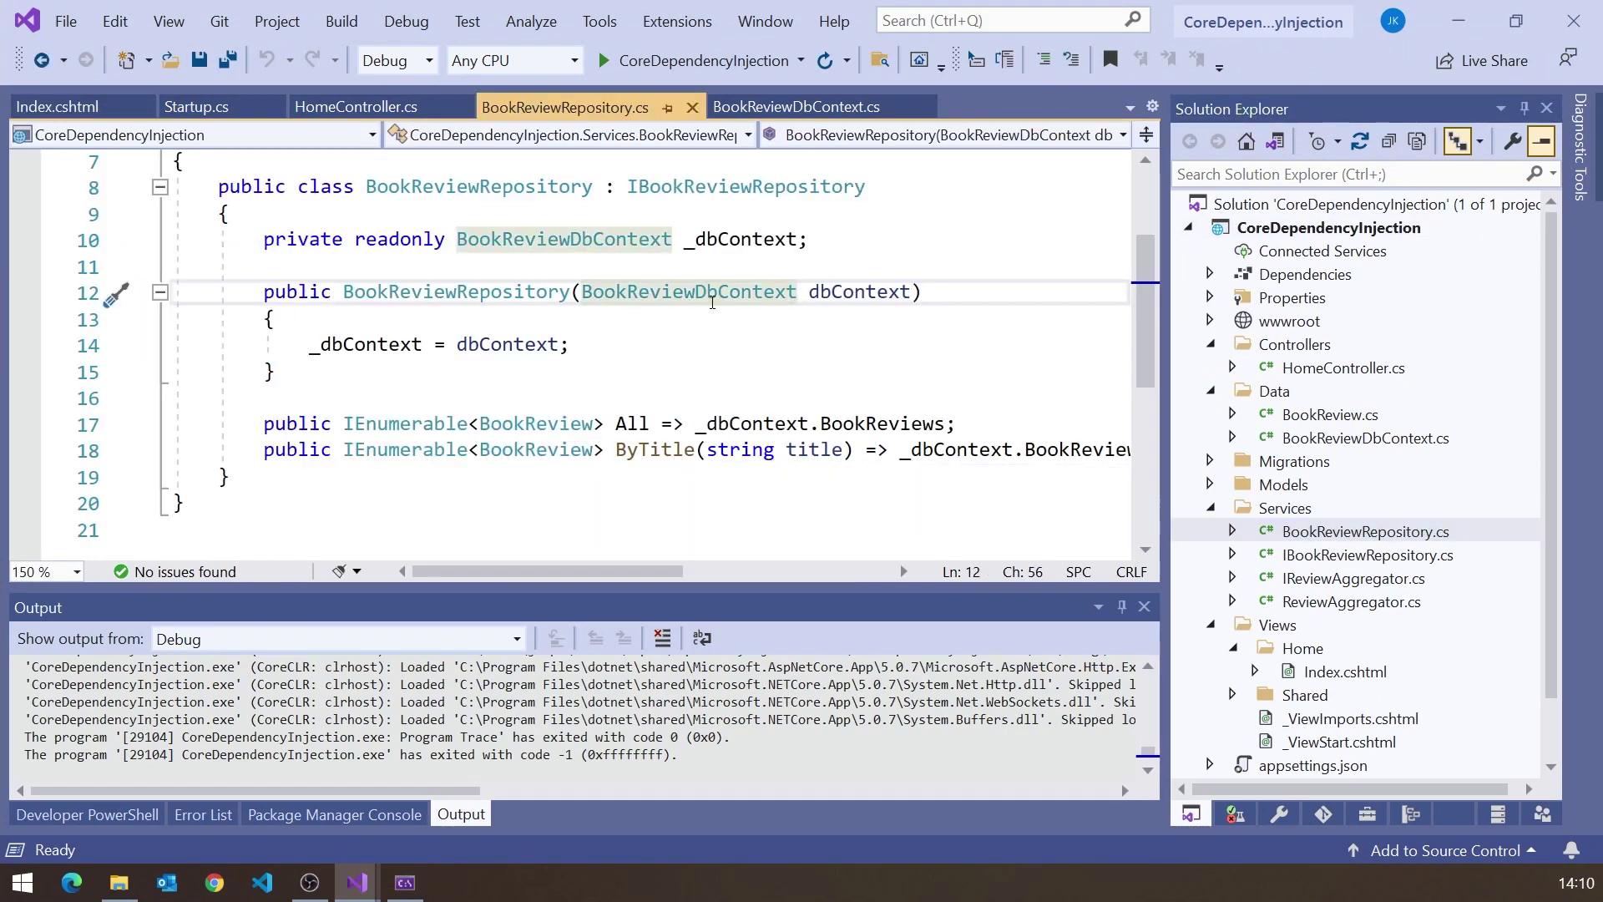
{"action": "left_click", "coordinate": [602, 421]}
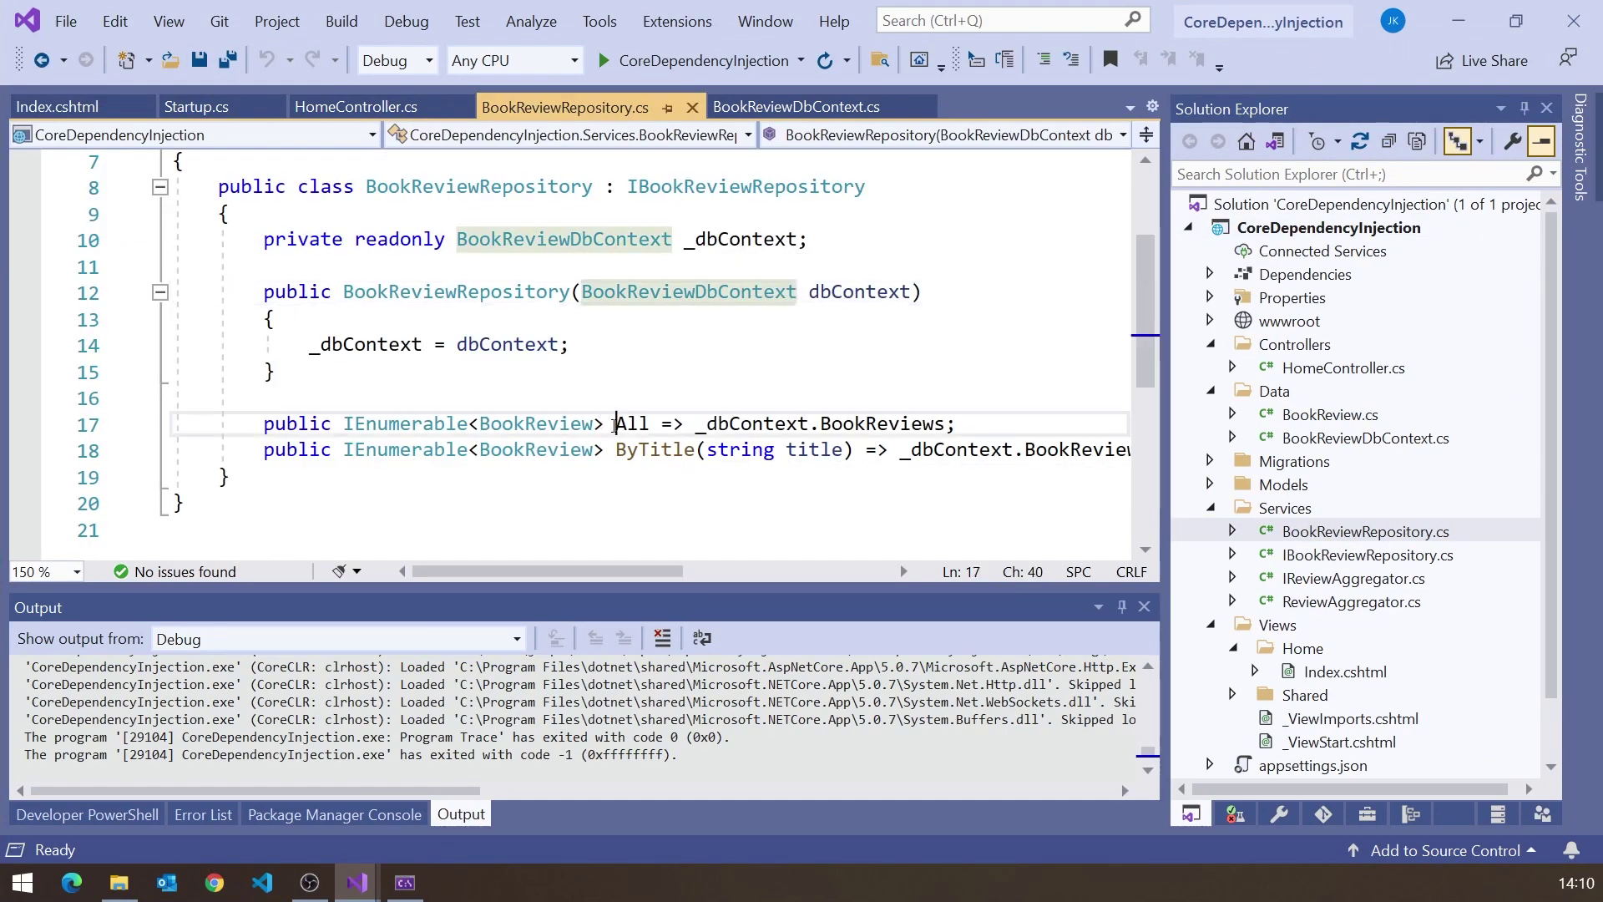
{"action": "left_click", "coordinate": [638, 450]}
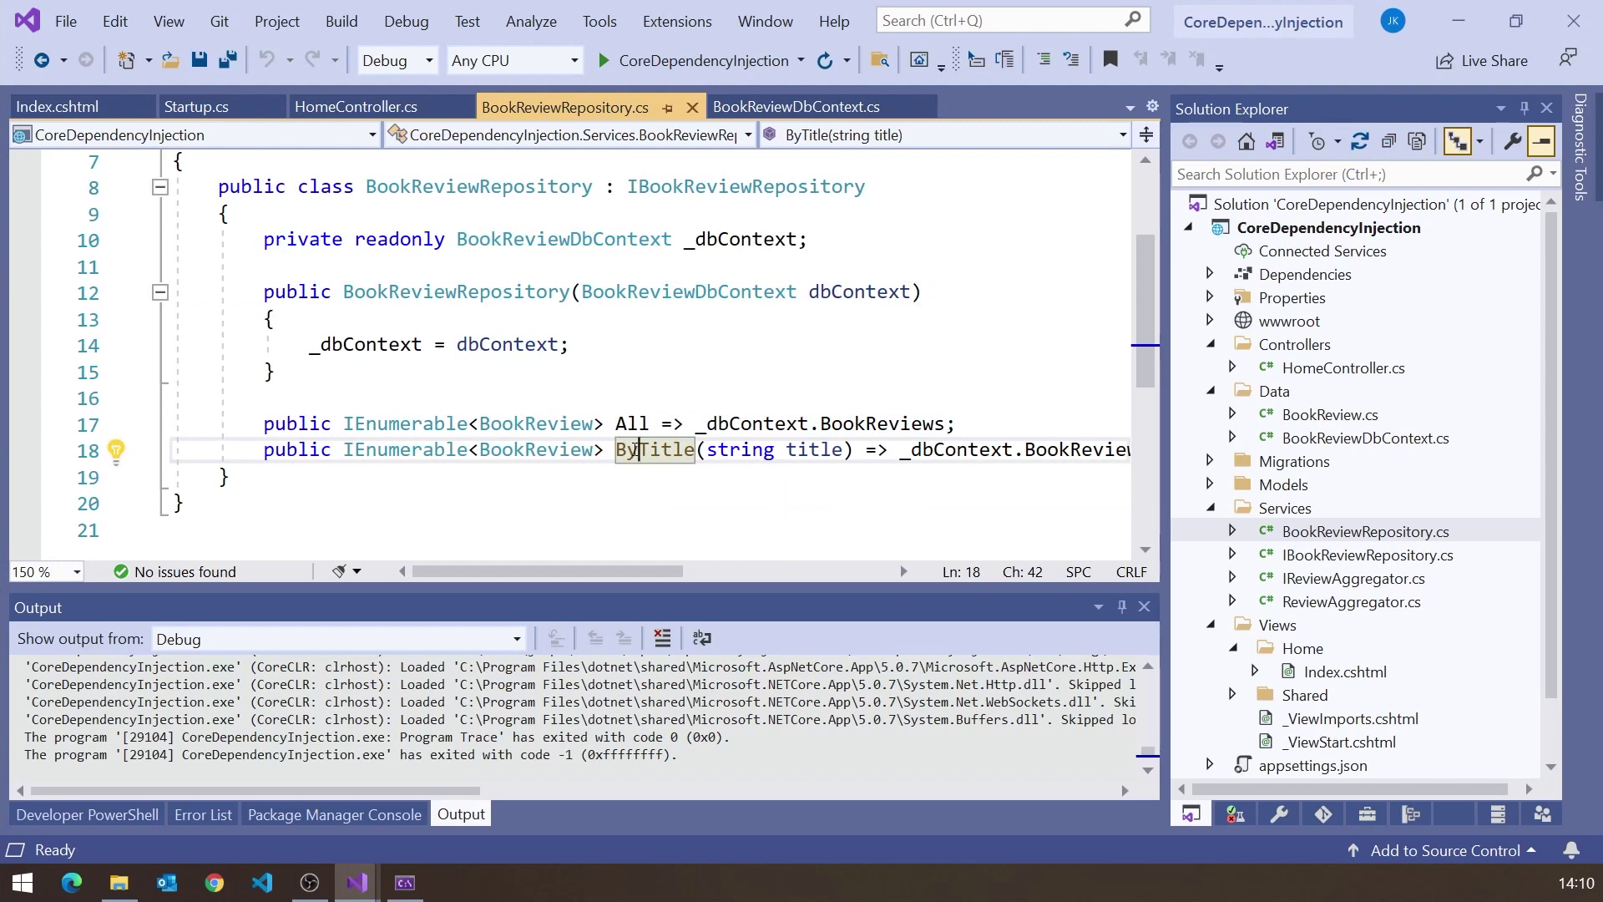
{"action": "mouse_move", "coordinate": [655, 450]}
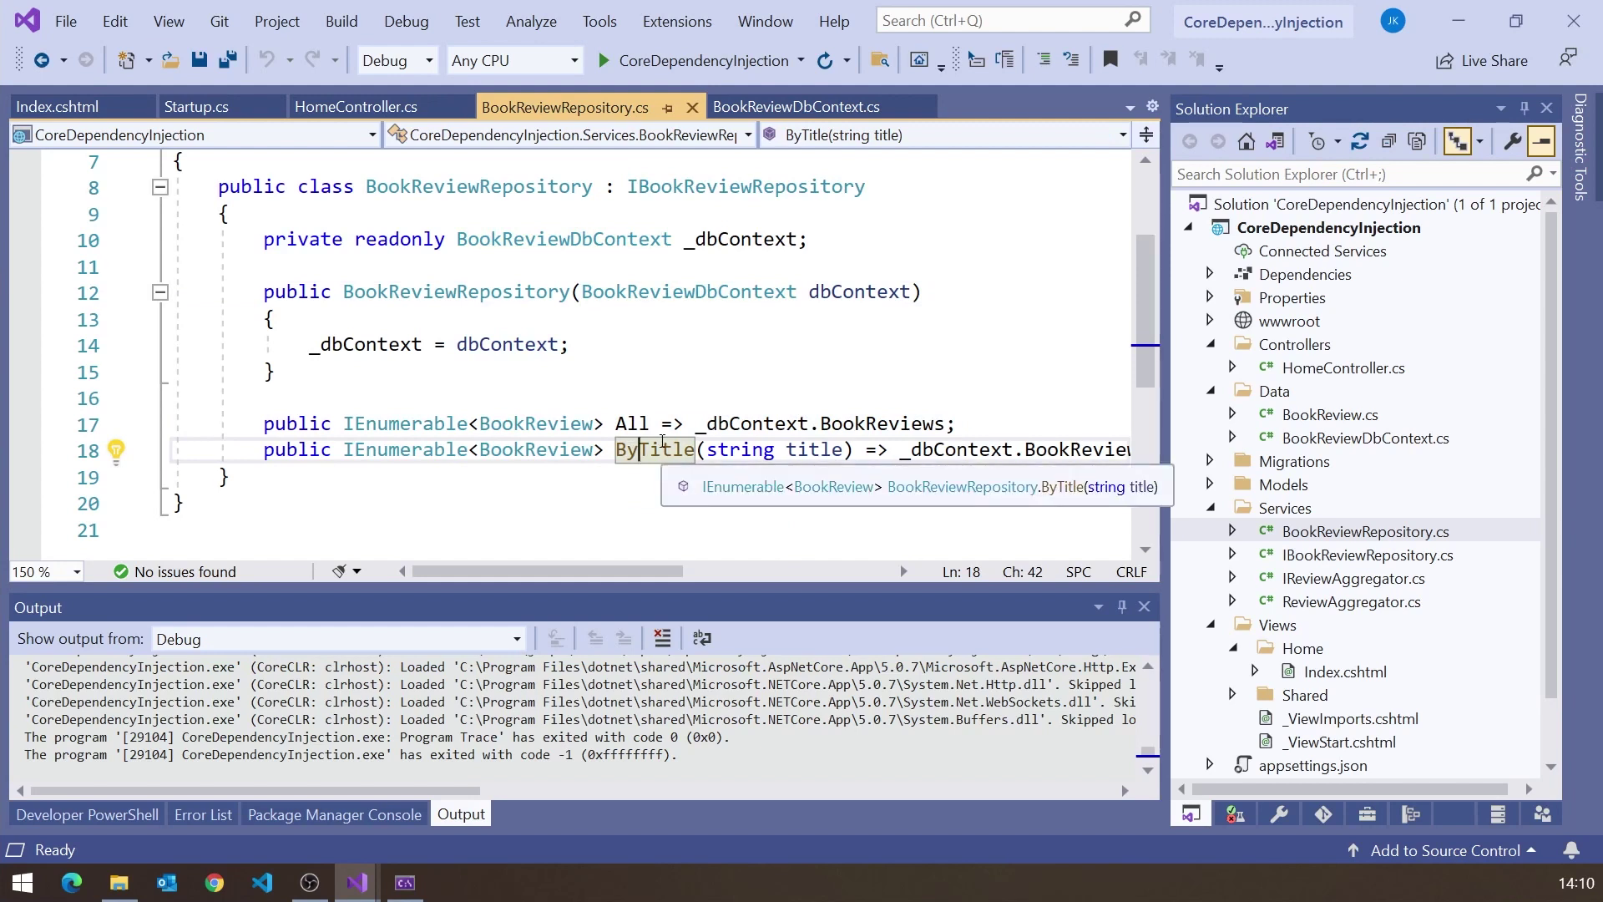
{"action": "double_click", "coordinate": [1354, 601]}
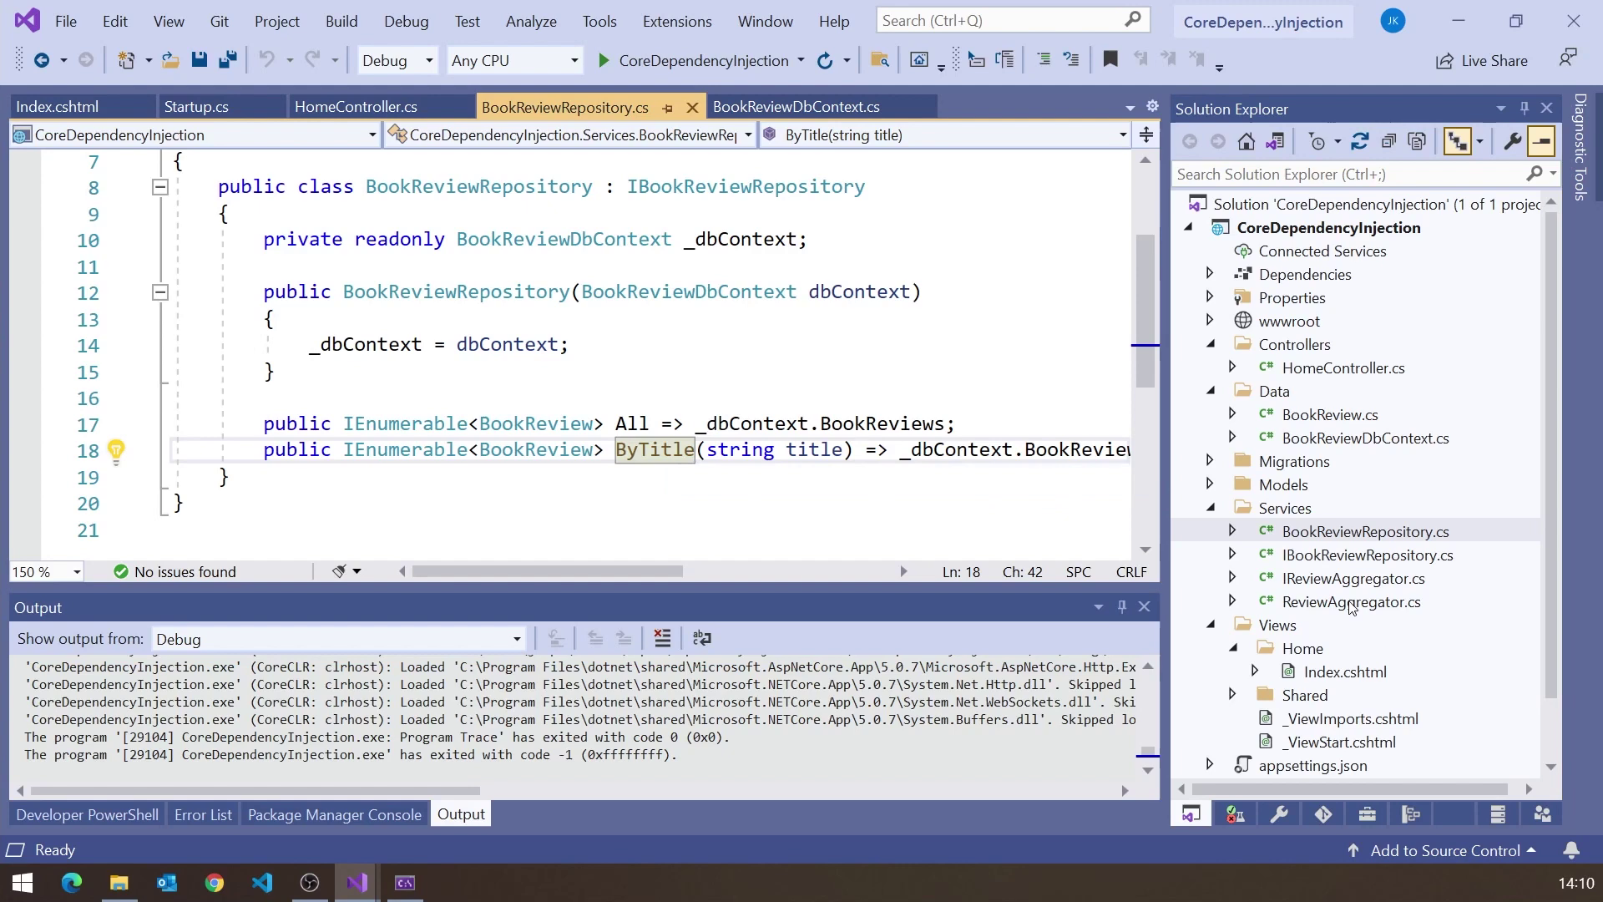
{"action": "scroll", "coordinate": [691, 395], "scroll_direction": "down", "scroll_amount": 2}
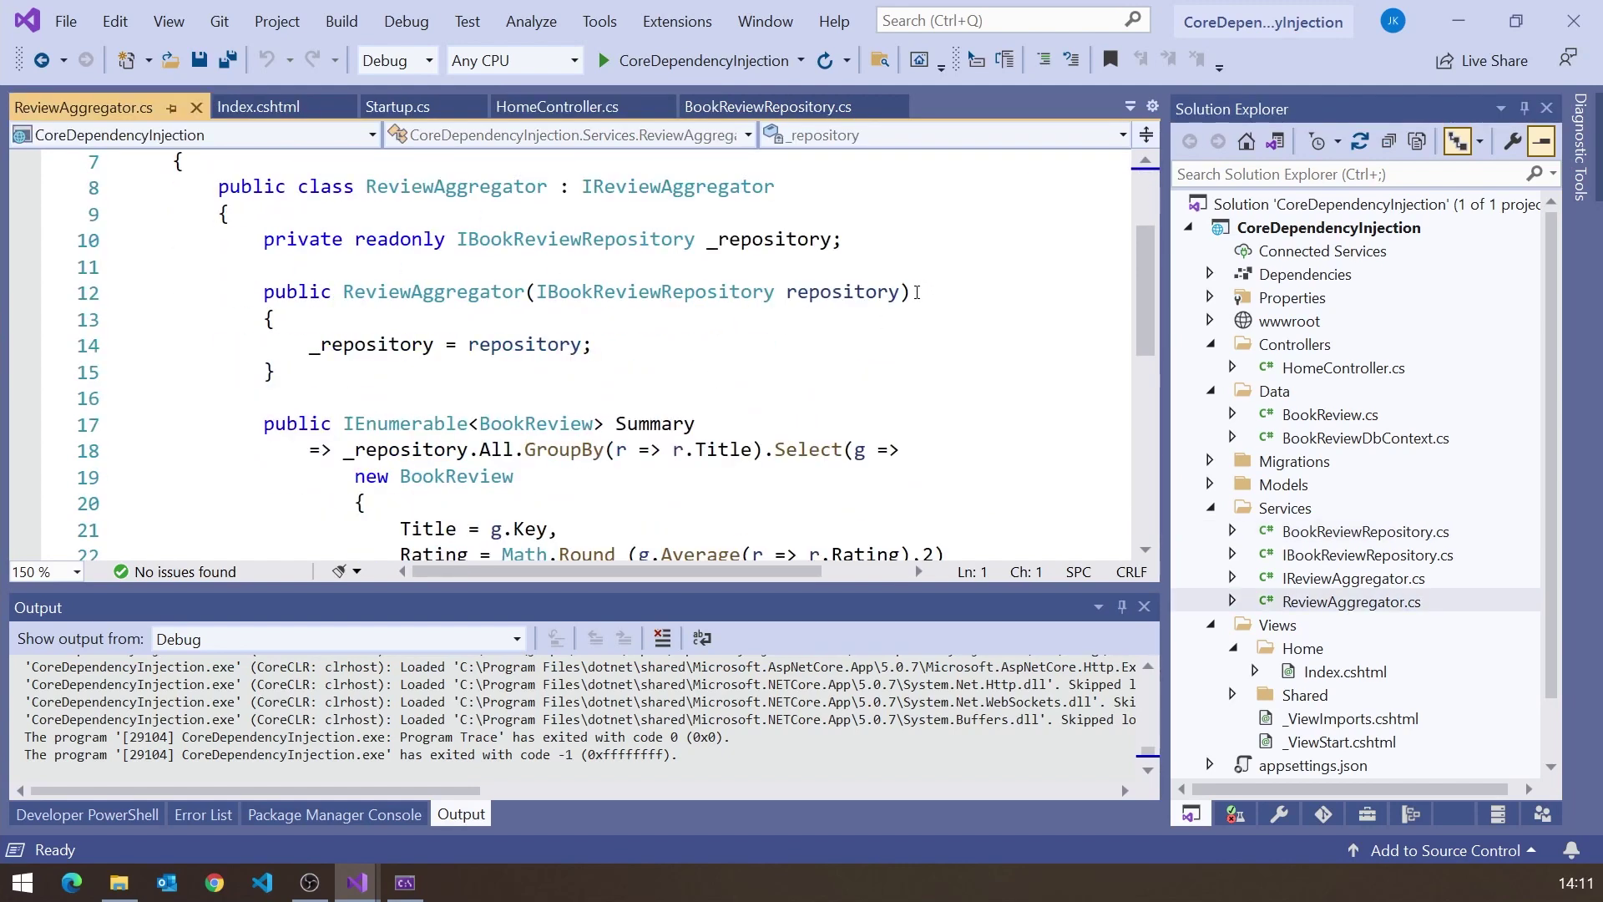
{"action": "left_click_drag", "start_coordinate": [899, 293], "coordinate": [539, 291]}
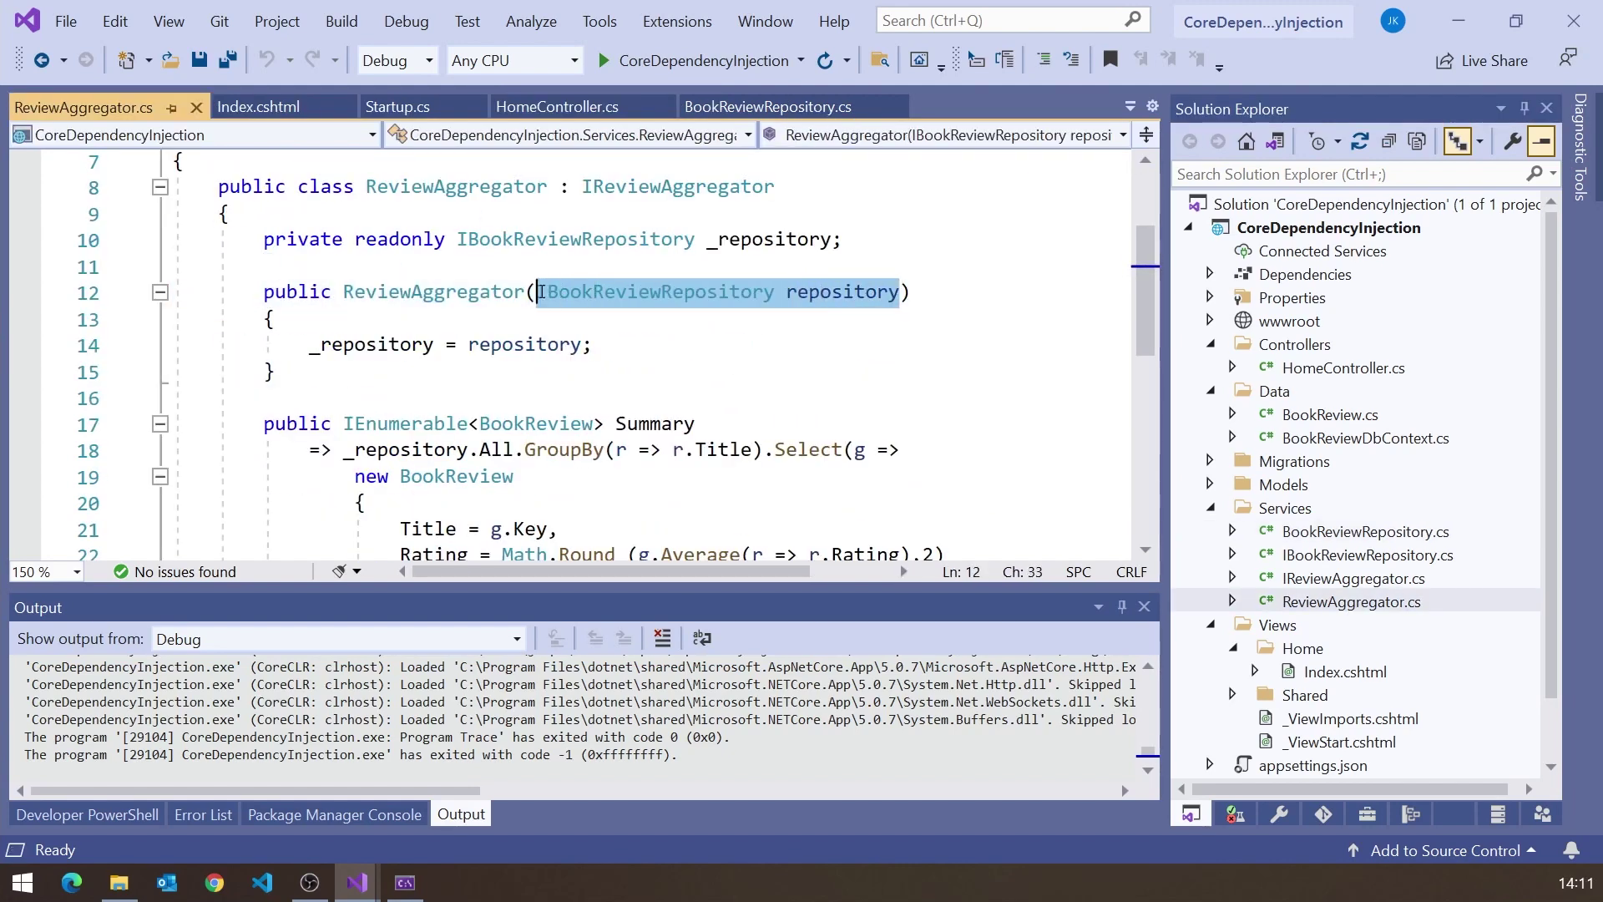
{"action": "scroll", "coordinate": [357, 317], "scroll_direction": "down", "scroll_amount": 2}
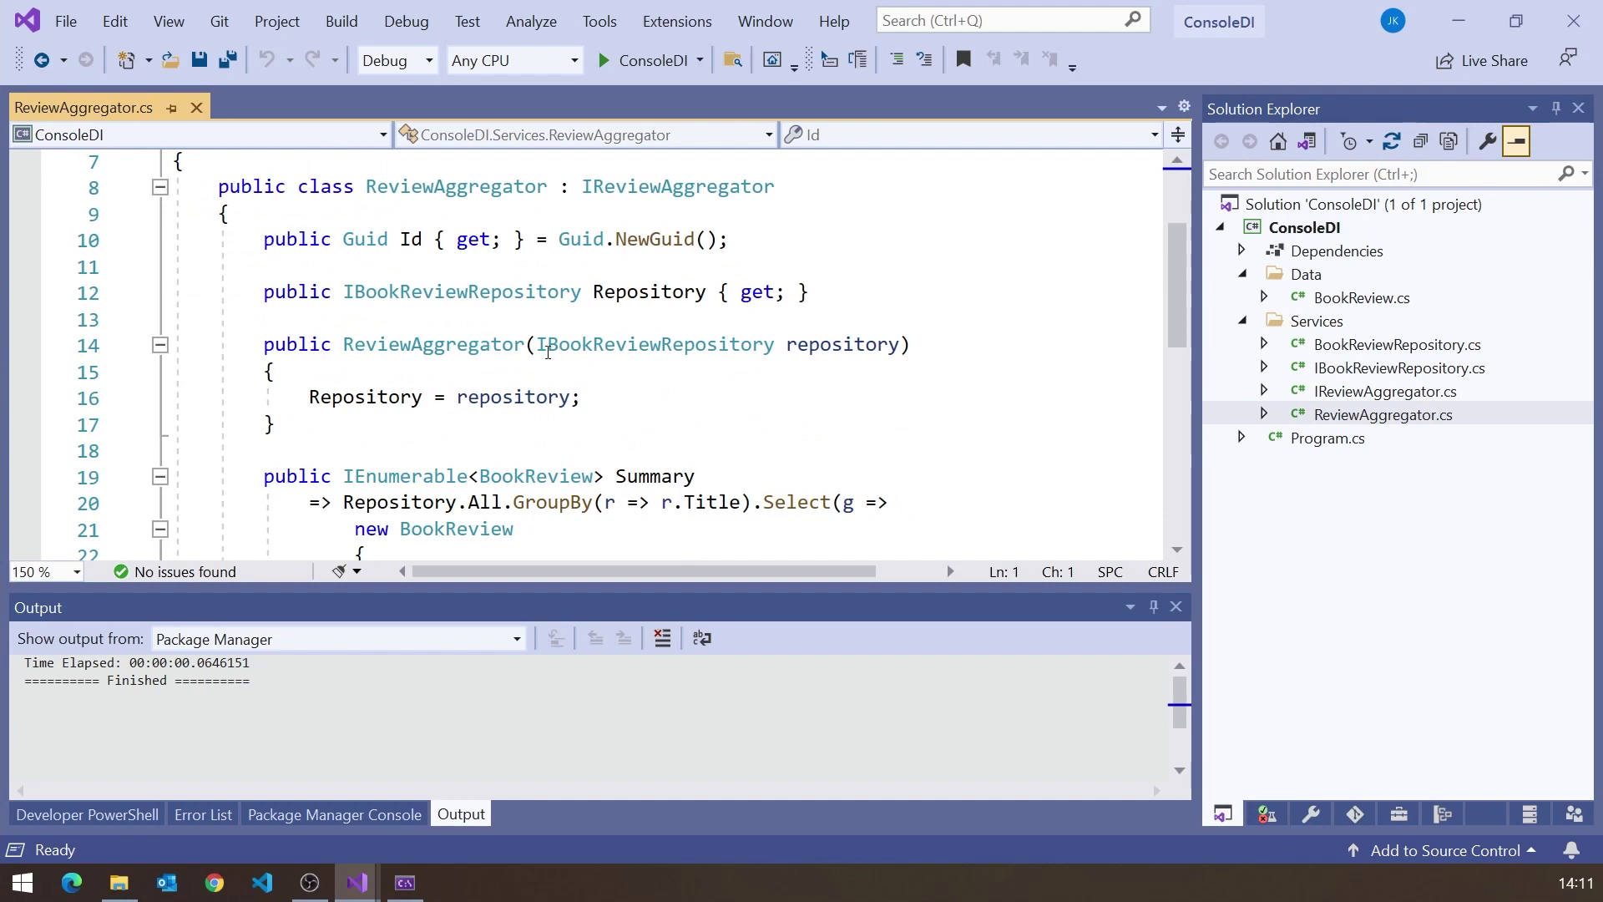
- Open BookReviewRepository.cs and Program.cs in full screen and review Main's Config, Use and Shutdown calls
{"action": "double_click", "coordinate": [1353, 346]}
{"action": "scroll", "coordinate": [584, 401], "scroll_direction": "down", "scroll_amount": 1}
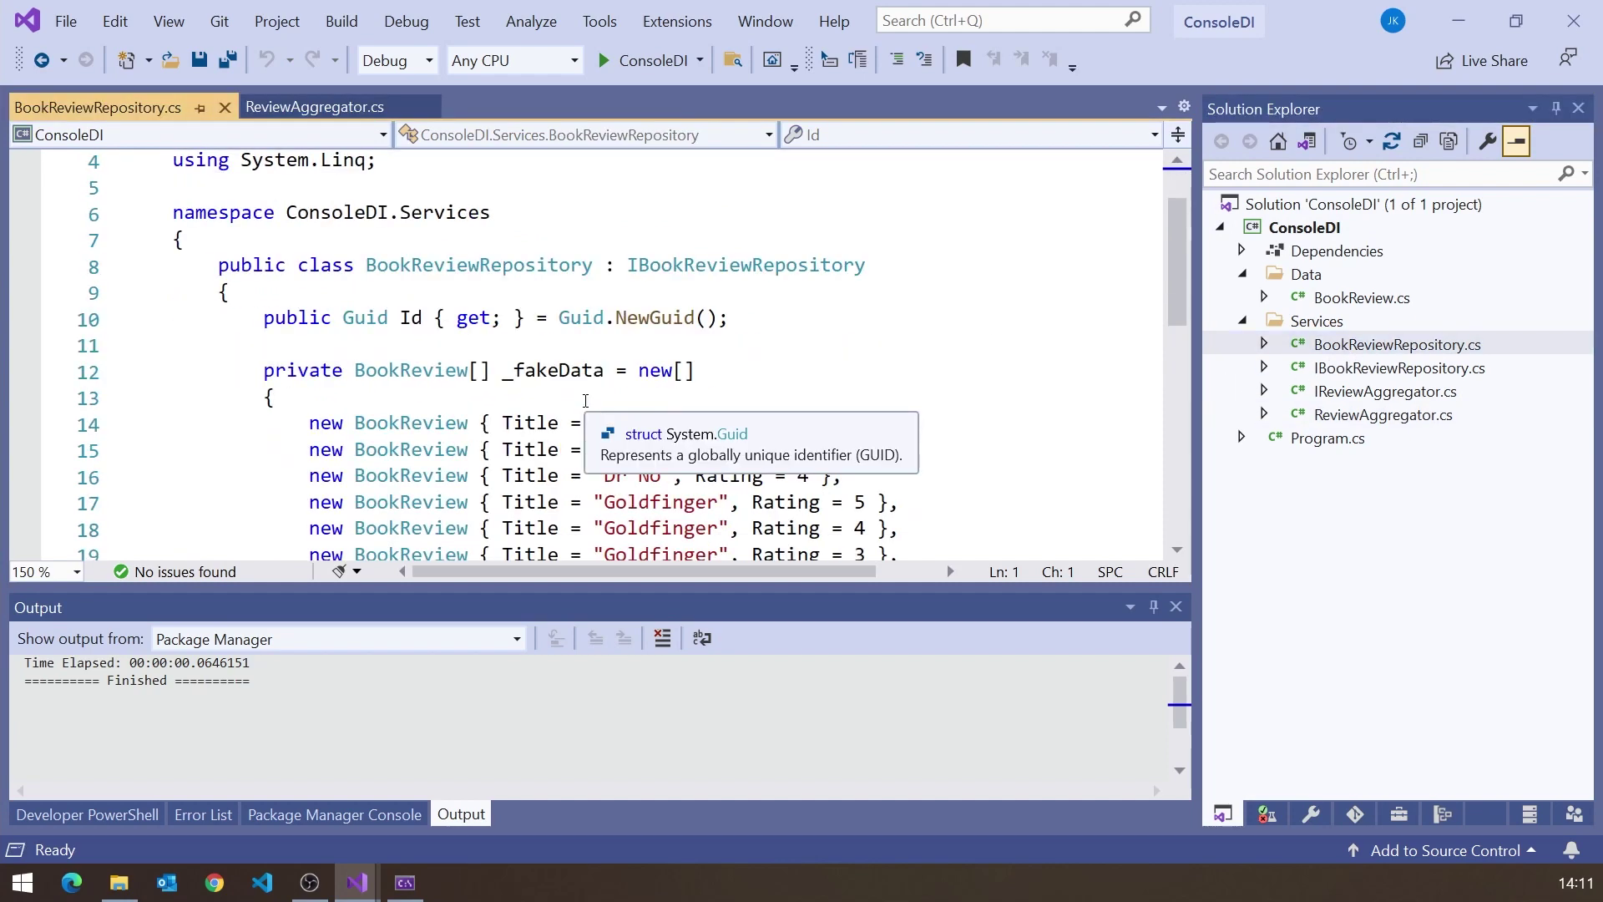
{"action": "scroll", "coordinate": [585, 401], "scroll_direction": "down", "scroll_amount": 1}
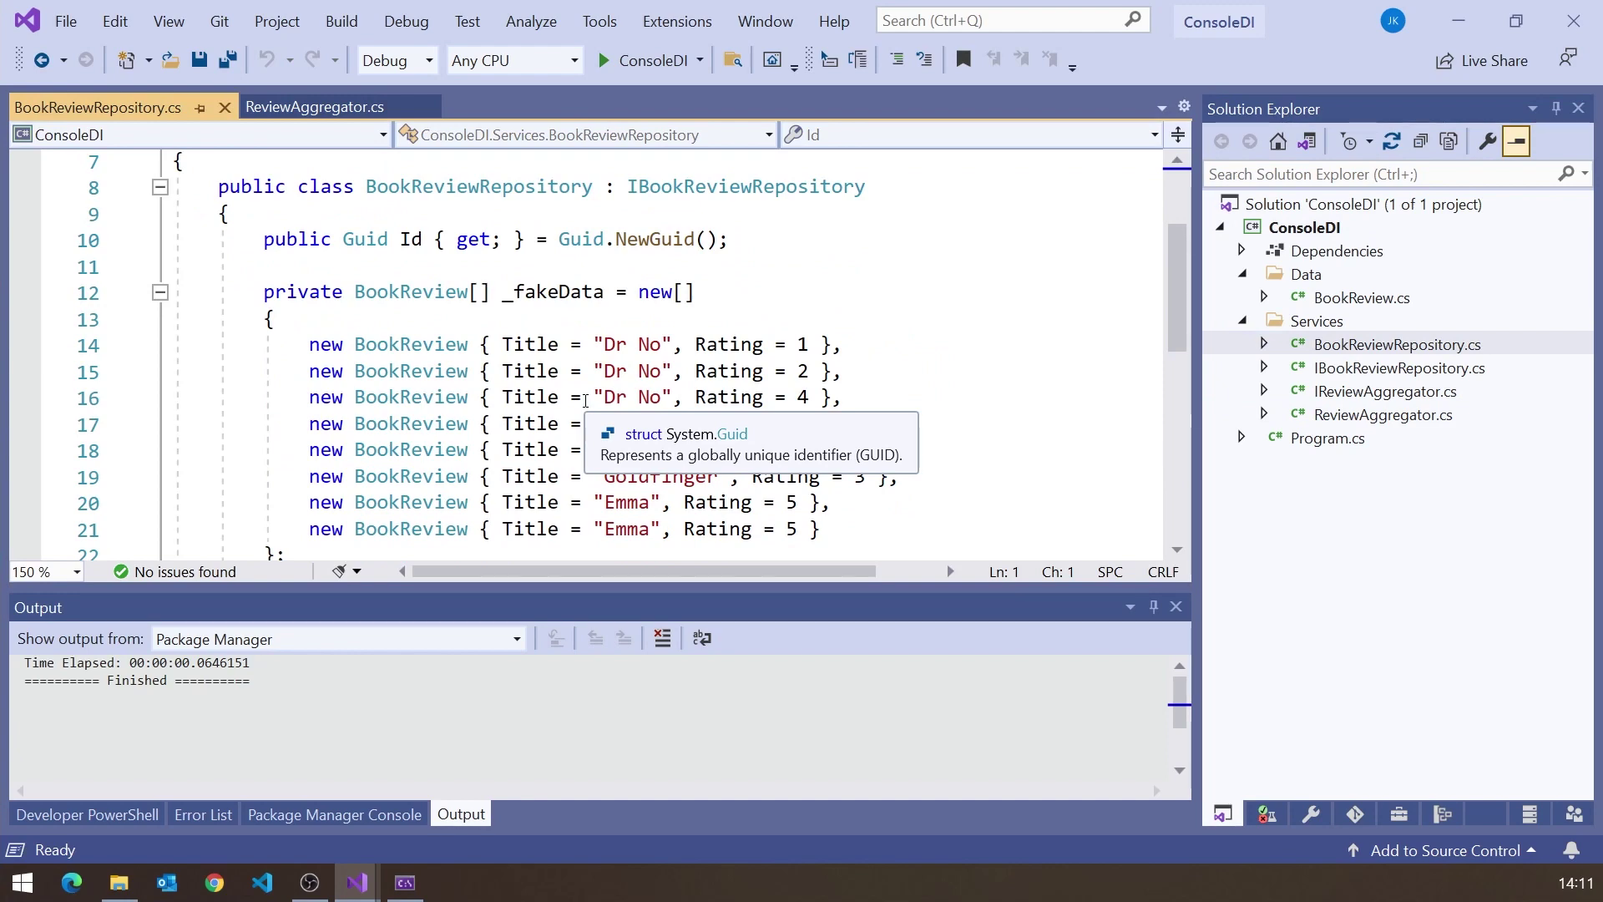
{"action": "scroll", "coordinate": [586, 401], "scroll_direction": "down", "scroll_amount": 1}
{"action": "mouse_move", "coordinate": [241, 213]}
{"action": "left_mouse_down"}
{"action": "mouse_move", "coordinate": [310, 426]}
{"action": "mouse_move", "coordinate": [309, 478]}
{"action": "left_mouse_up"}
{"action": "scroll", "coordinate": [312, 471], "scroll_direction": "up", "scroll_amount": 1}
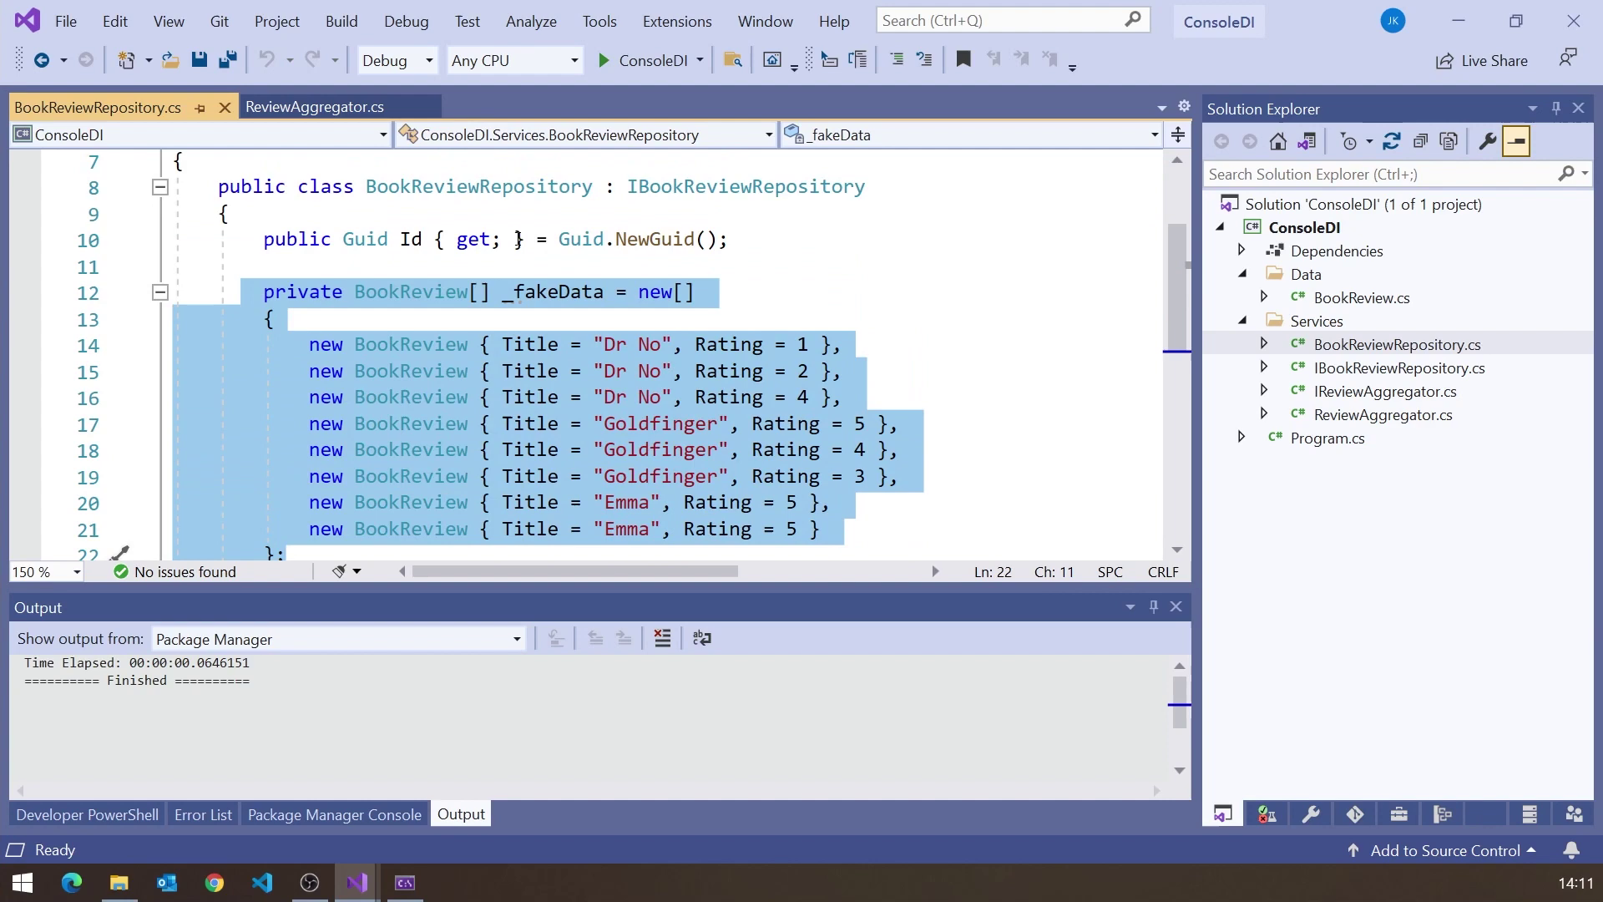
{"action": "double_click", "coordinate": [1303, 440]}
{"action": "scroll", "coordinate": [614, 341], "scroll_direction": "down", "scroll_amount": 3}
{"action": "scroll", "coordinate": [614, 340], "scroll_direction": "down", "scroll_amount": 2}
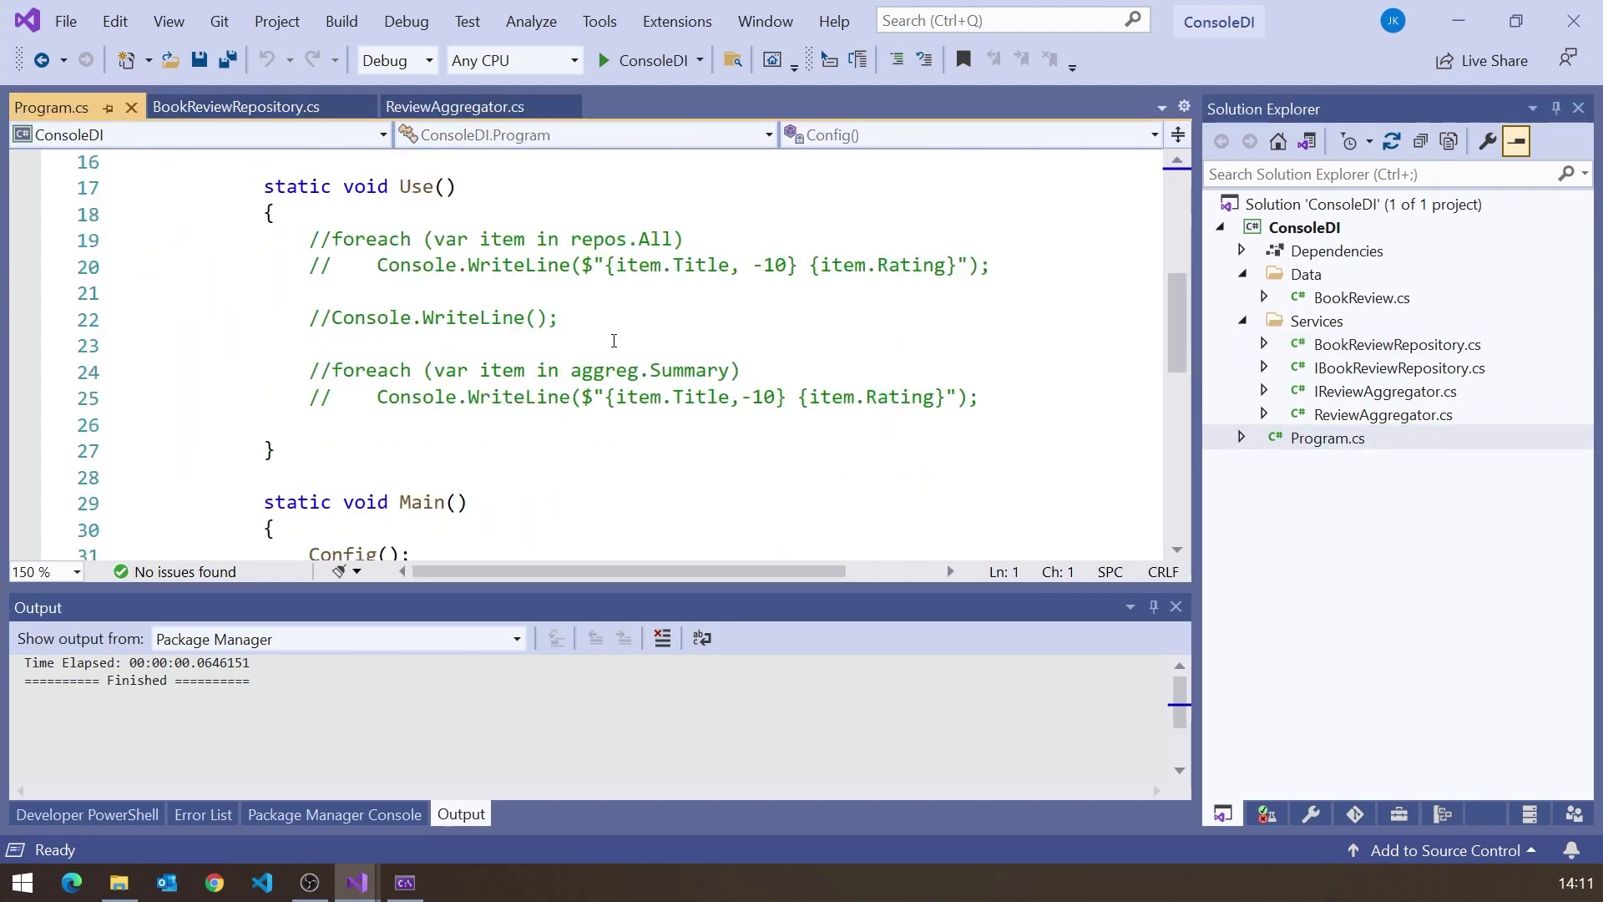
{"action": "scroll", "coordinate": [614, 341], "scroll_direction": "down", "scroll_amount": 3}
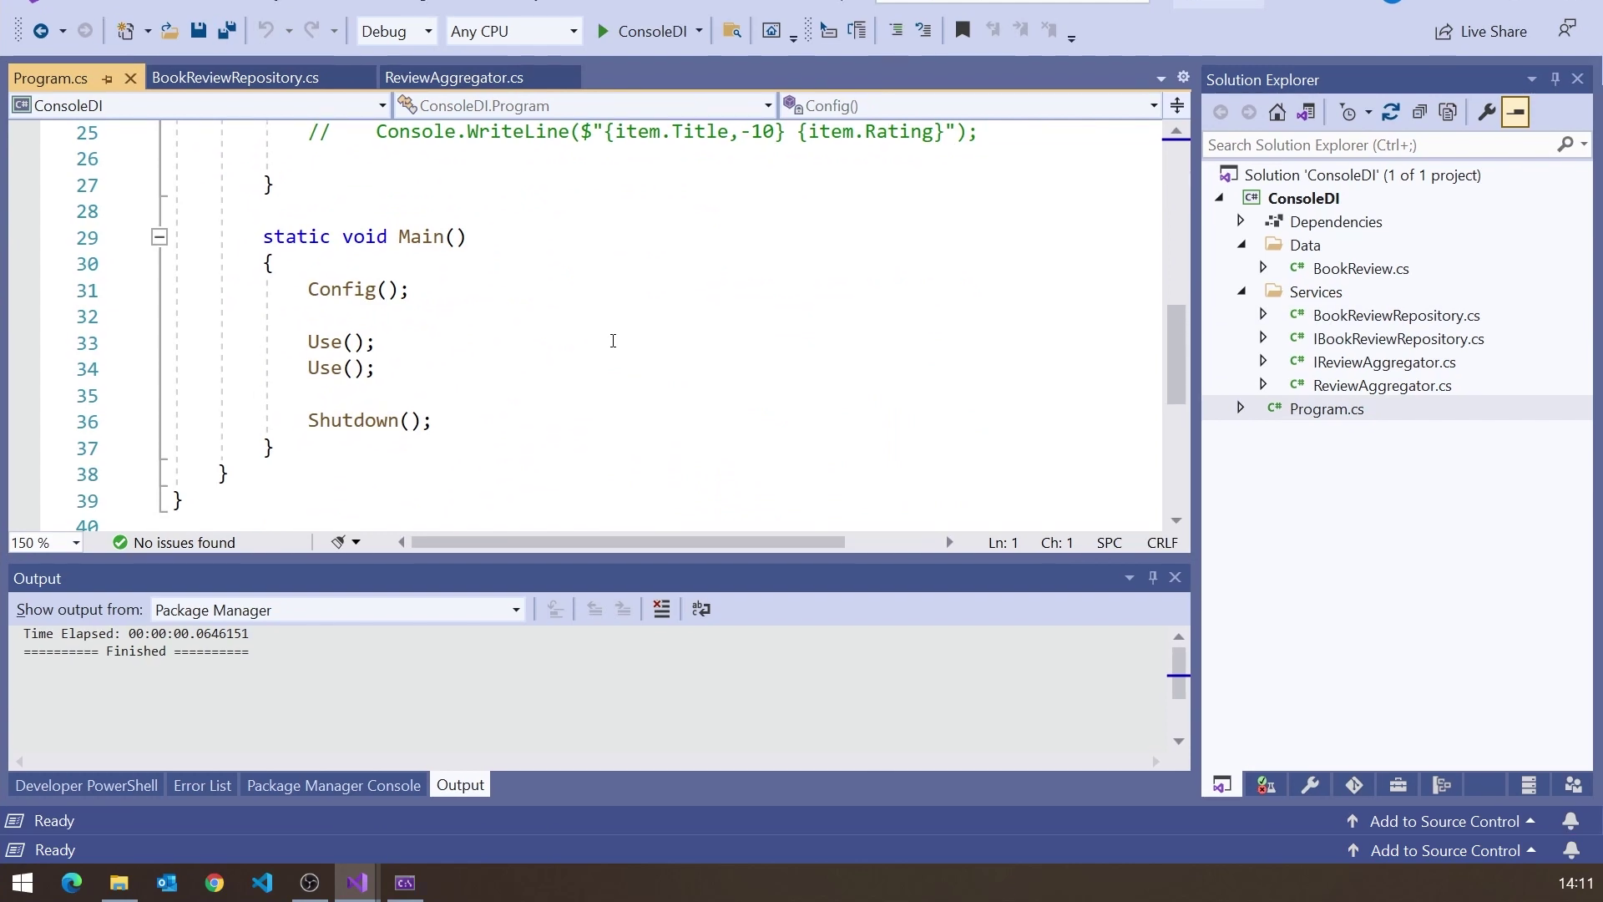
{"action": "key", "text": "shift+alt+Return"}
{"action": "left_click", "coordinate": [1580, 690]}
{"action": "scroll", "coordinate": [723, 347], "scroll_direction": "up", "scroll_amount": 3}
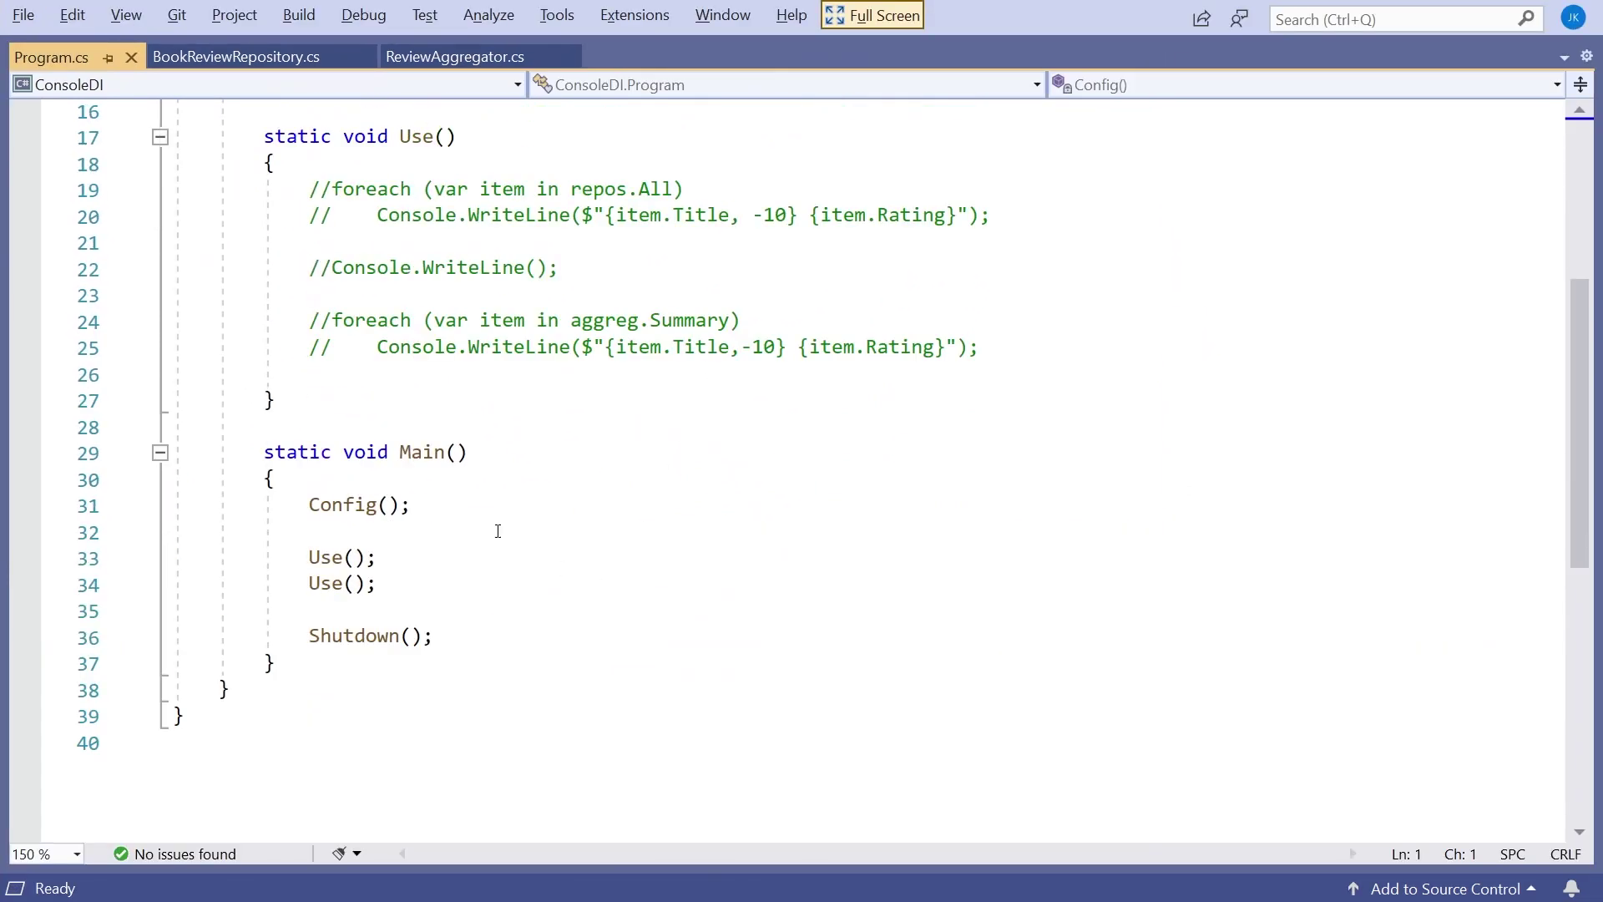
{"action": "left_click_drag", "start_coordinate": [298, 504], "coordinate": [444, 506]}
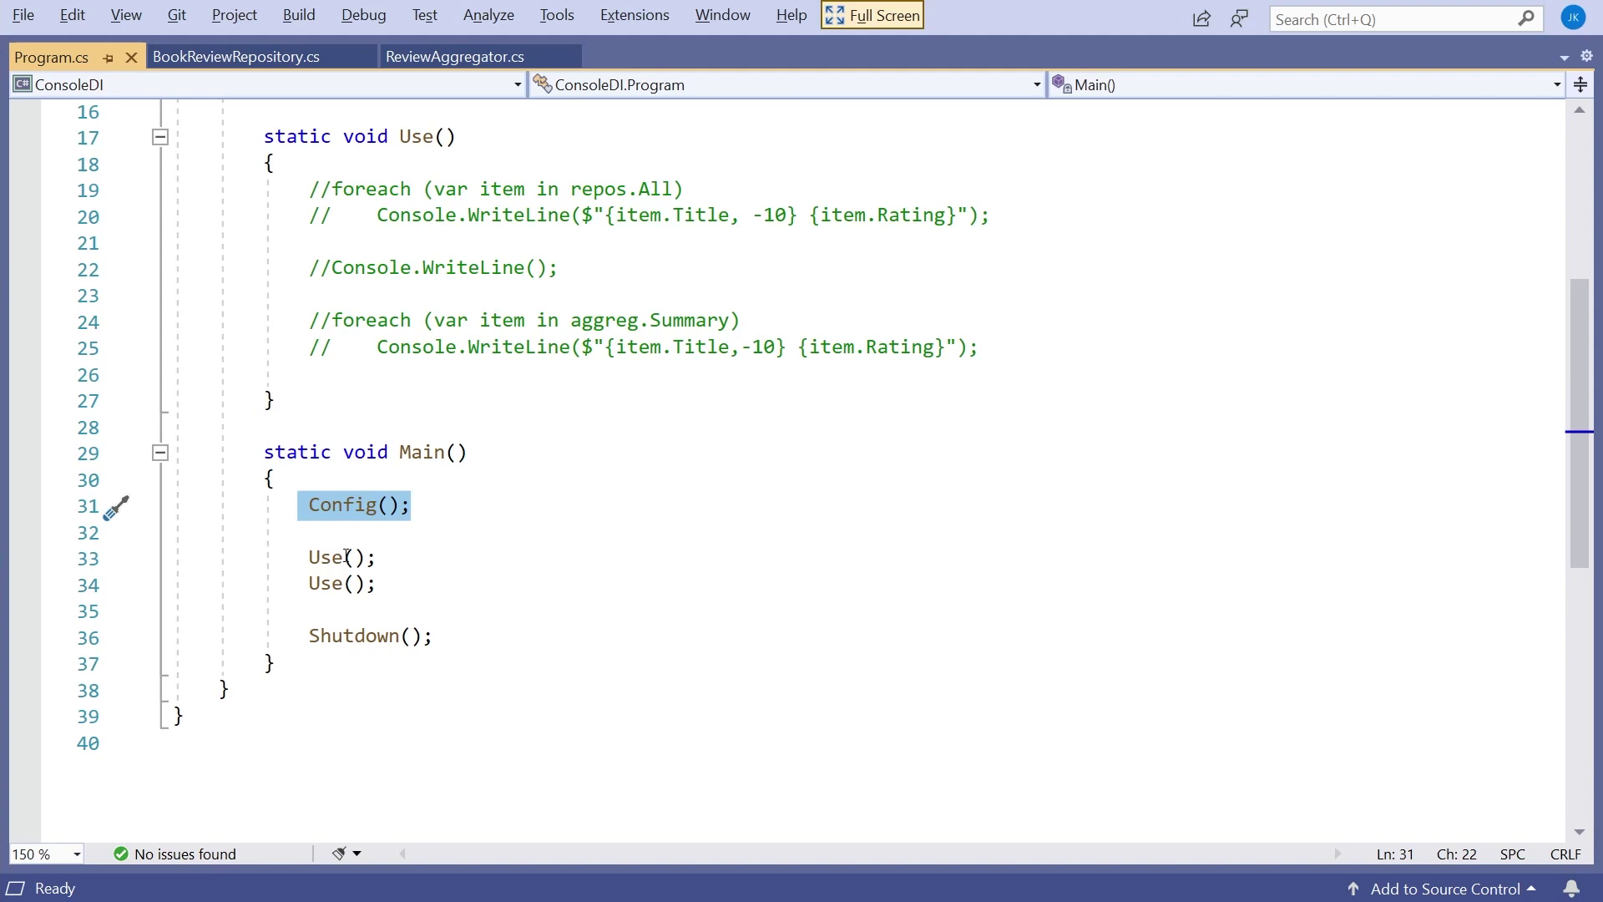
{"action": "left_click_drag", "start_coordinate": [301, 556], "coordinate": [379, 585]}
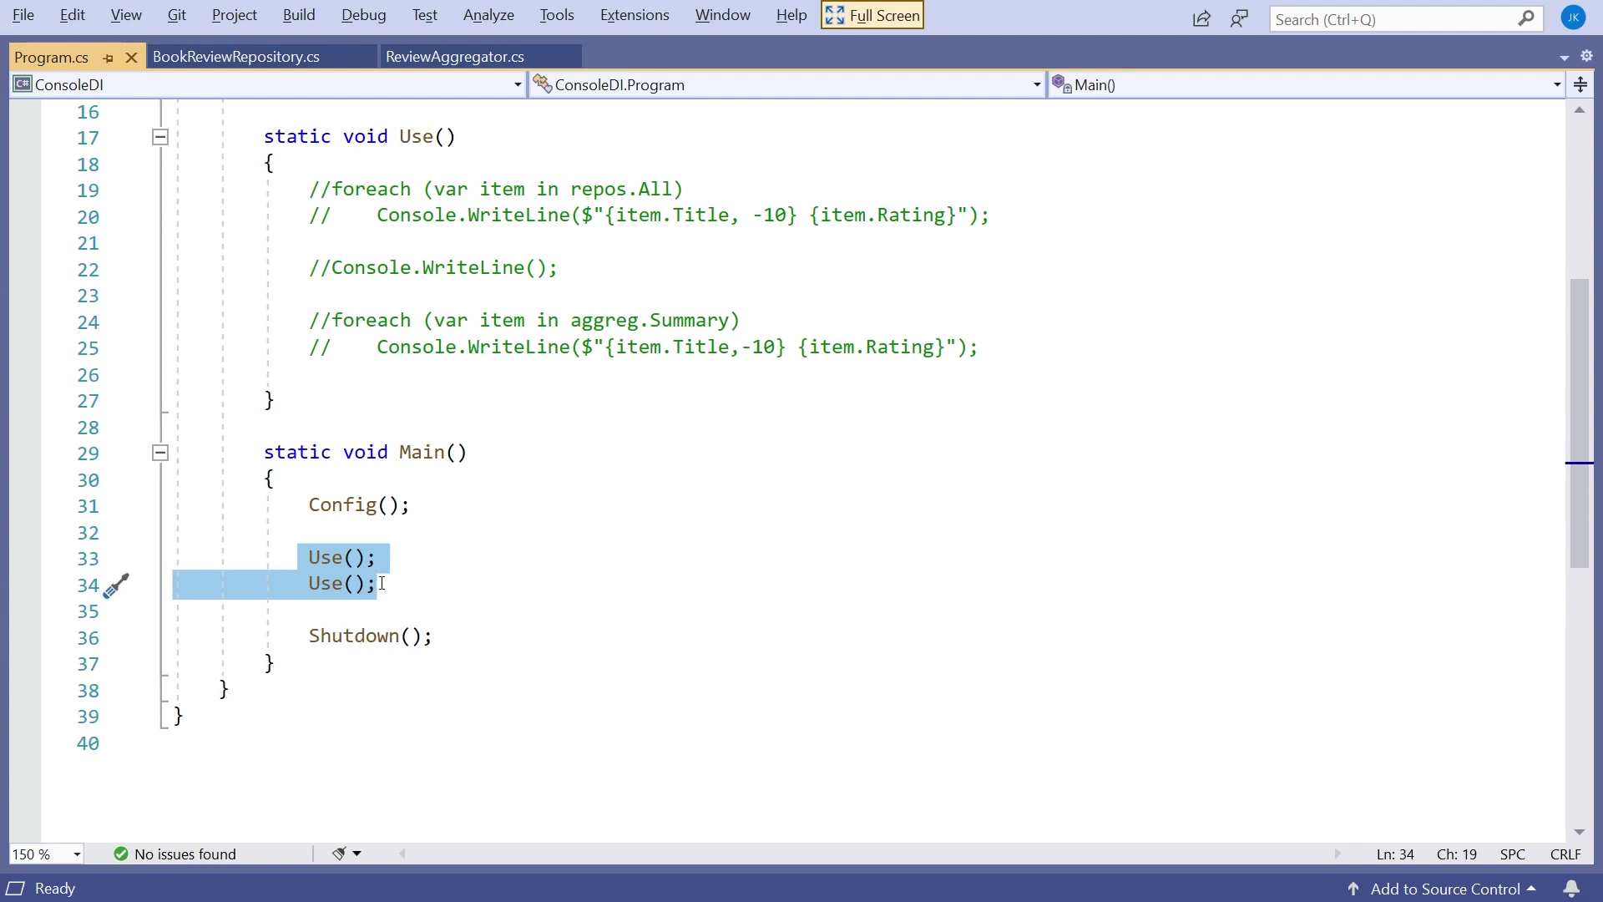
{"action": "left_click", "coordinate": [463, 637]}
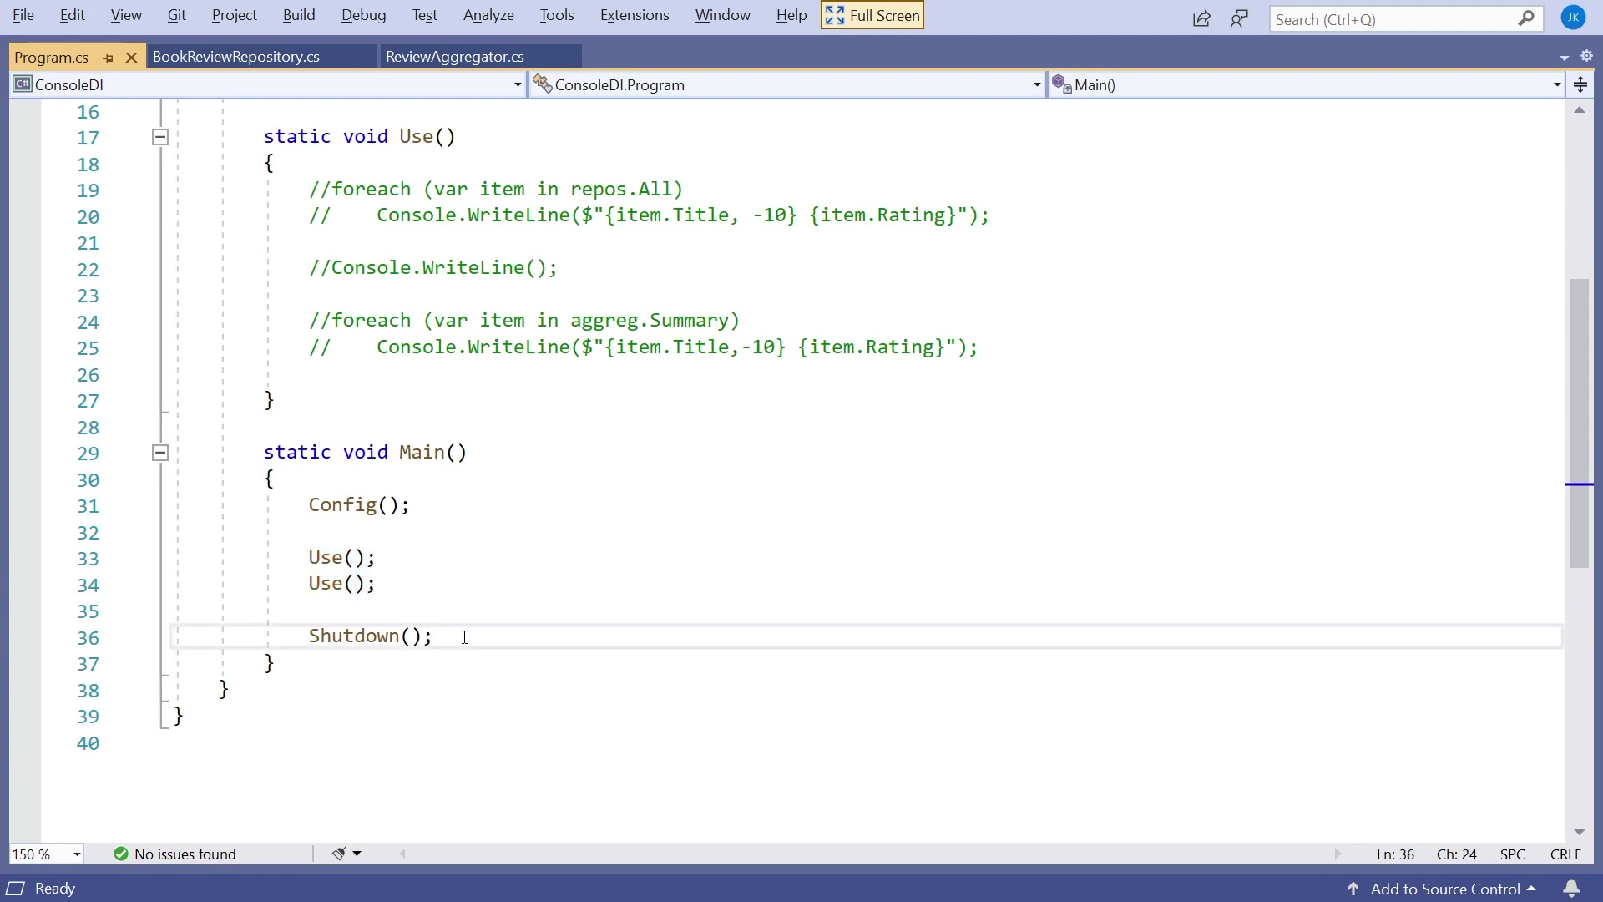
{"action": "scroll", "coordinate": [464, 636], "scroll_direction": "up", "scroll_amount": 1}
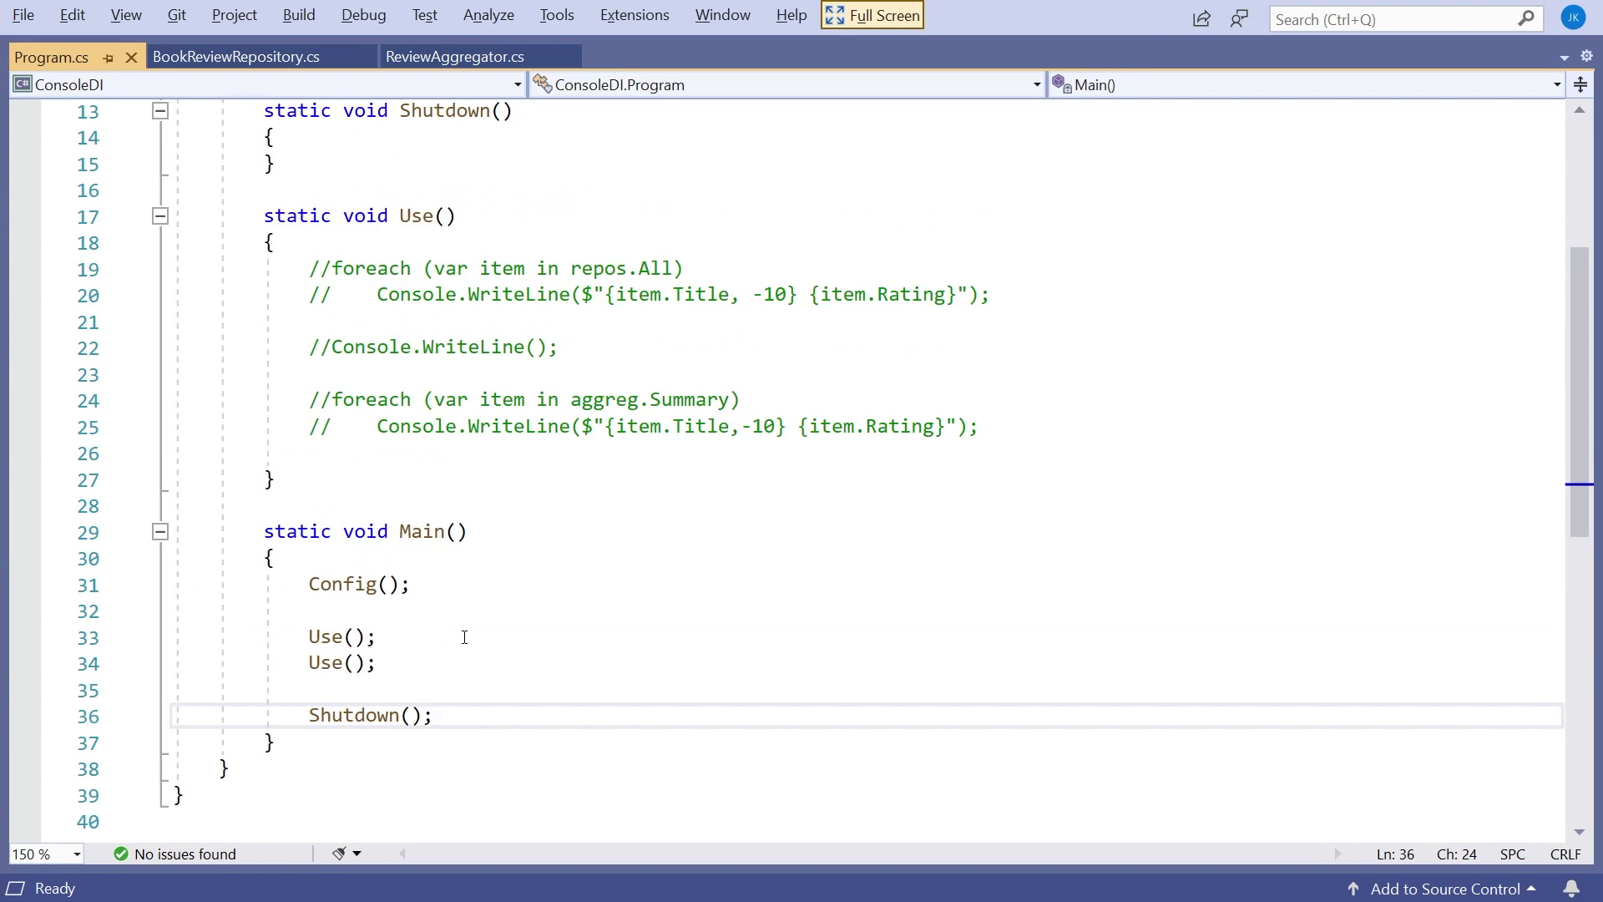
{"action": "scroll", "coordinate": [464, 638], "scroll_direction": "up", "scroll_amount": 4}
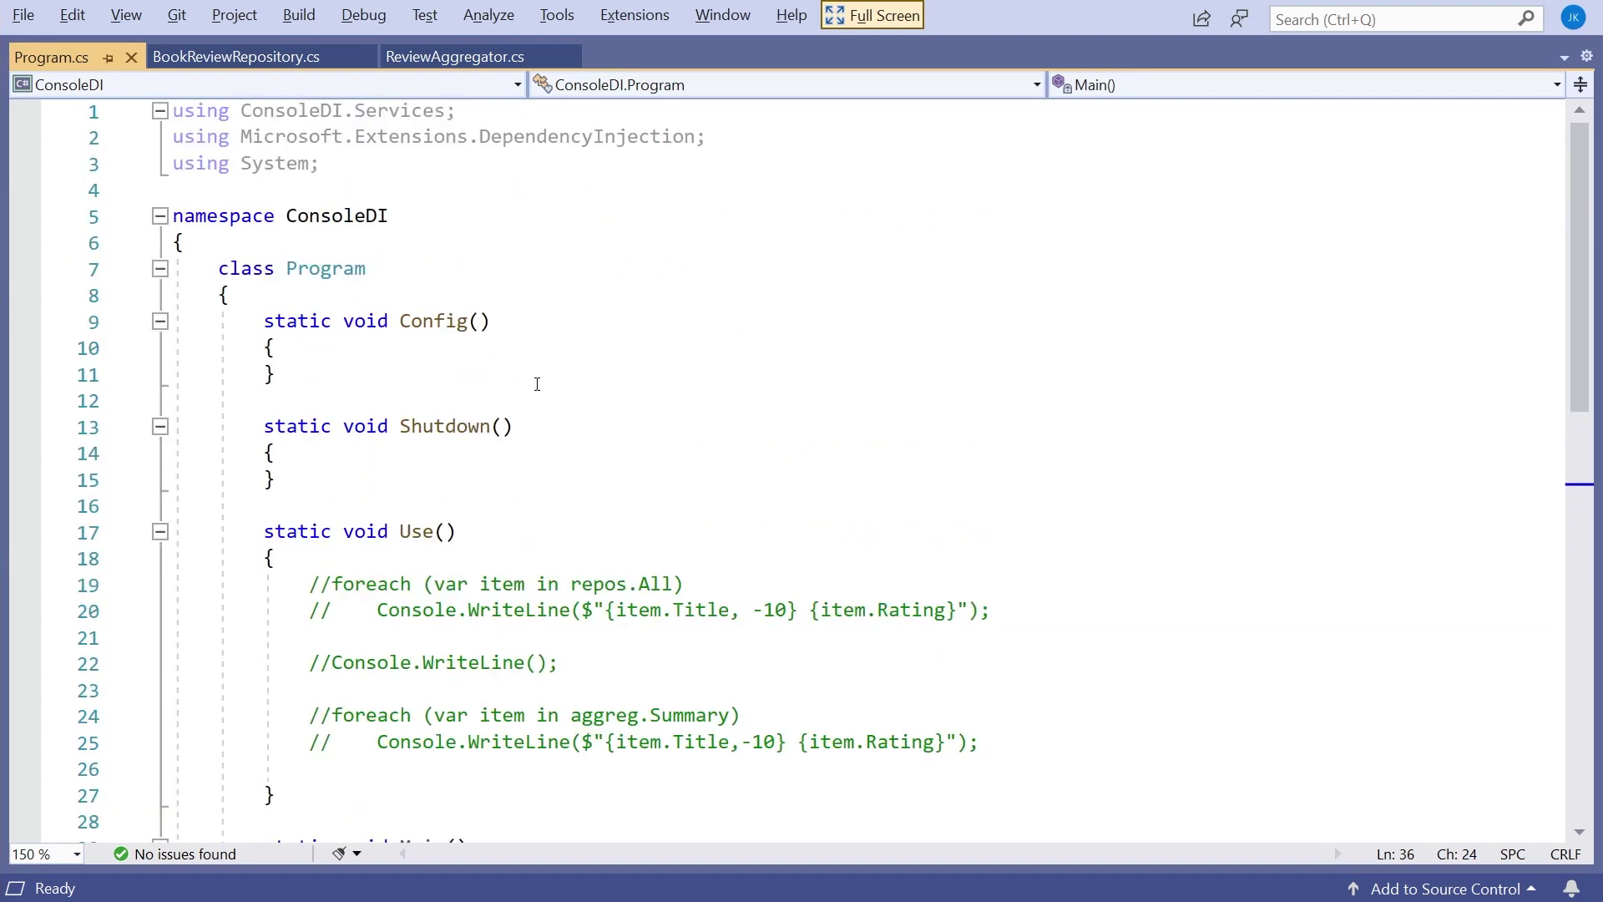
- Declare 'public static ServiceProvider ServiceProvider { get; private set; }' at the top of Program
{"action": "left_click", "coordinate": [414, 295]}
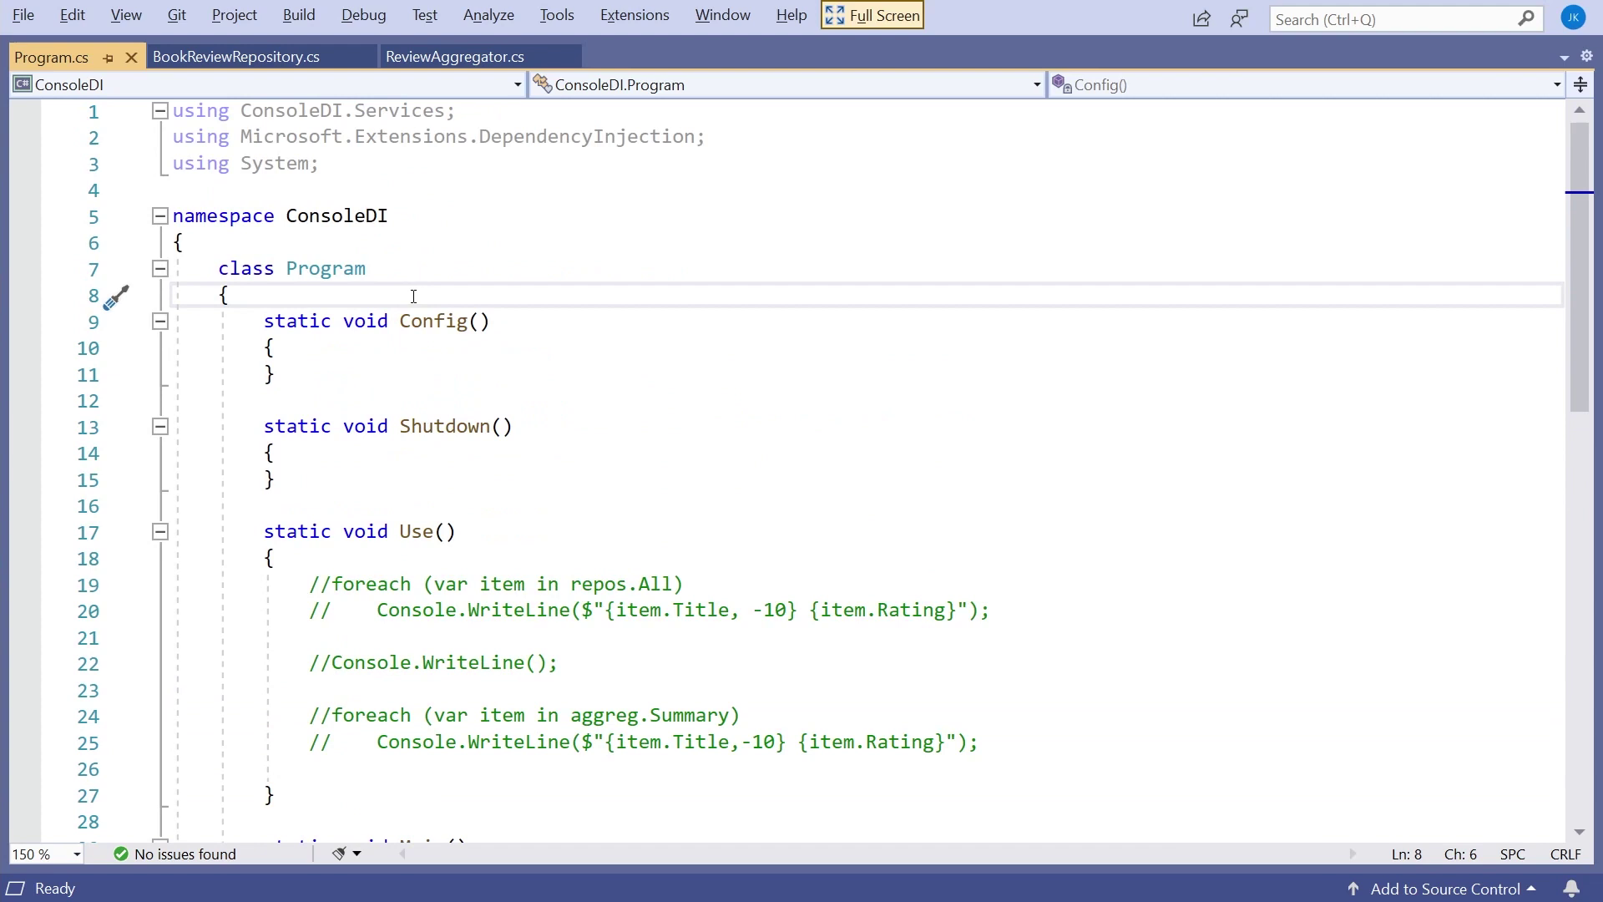
{"action": "key", "text": "Return"}
{"action": "key", "text": "Return"}
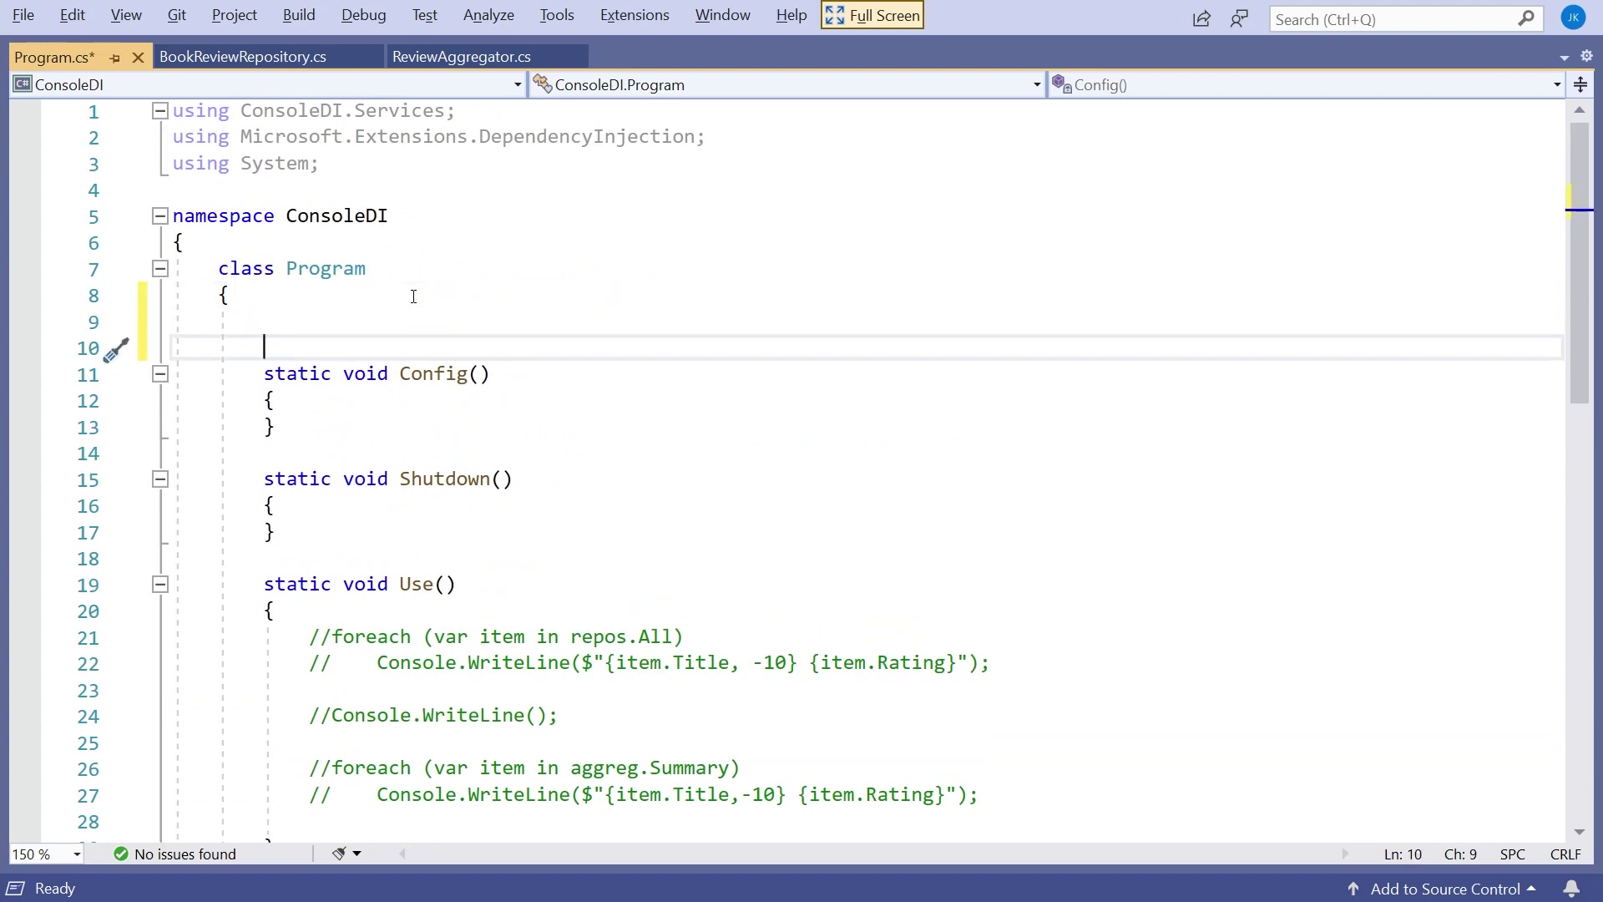
{"action": "key", "text": "Up"}
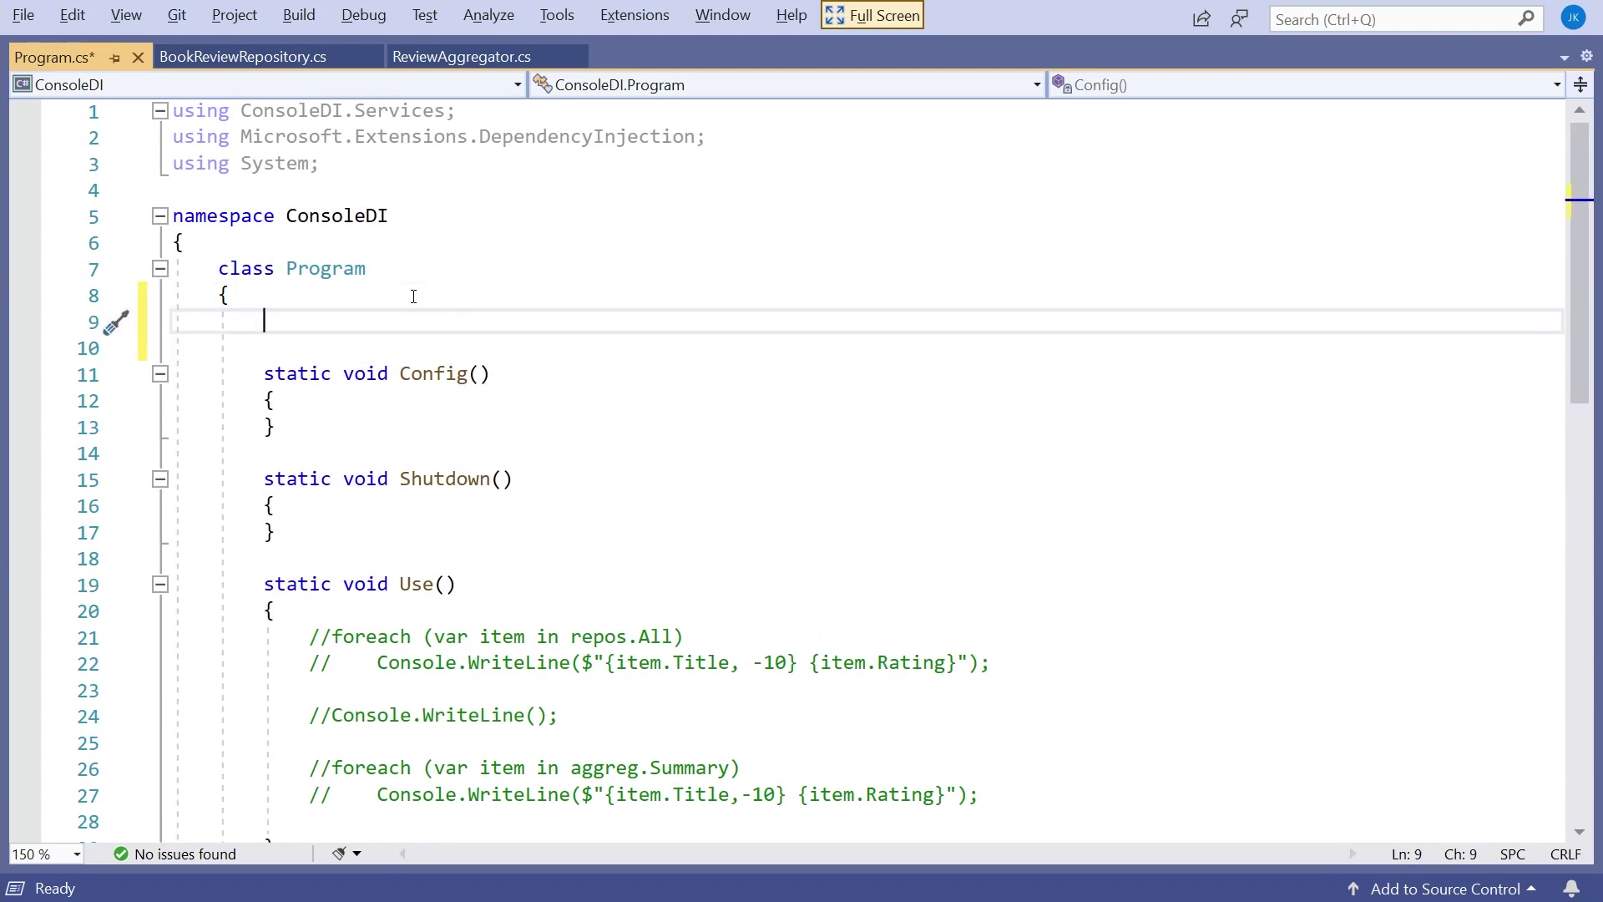
{"action": "type", "text": "publi"}
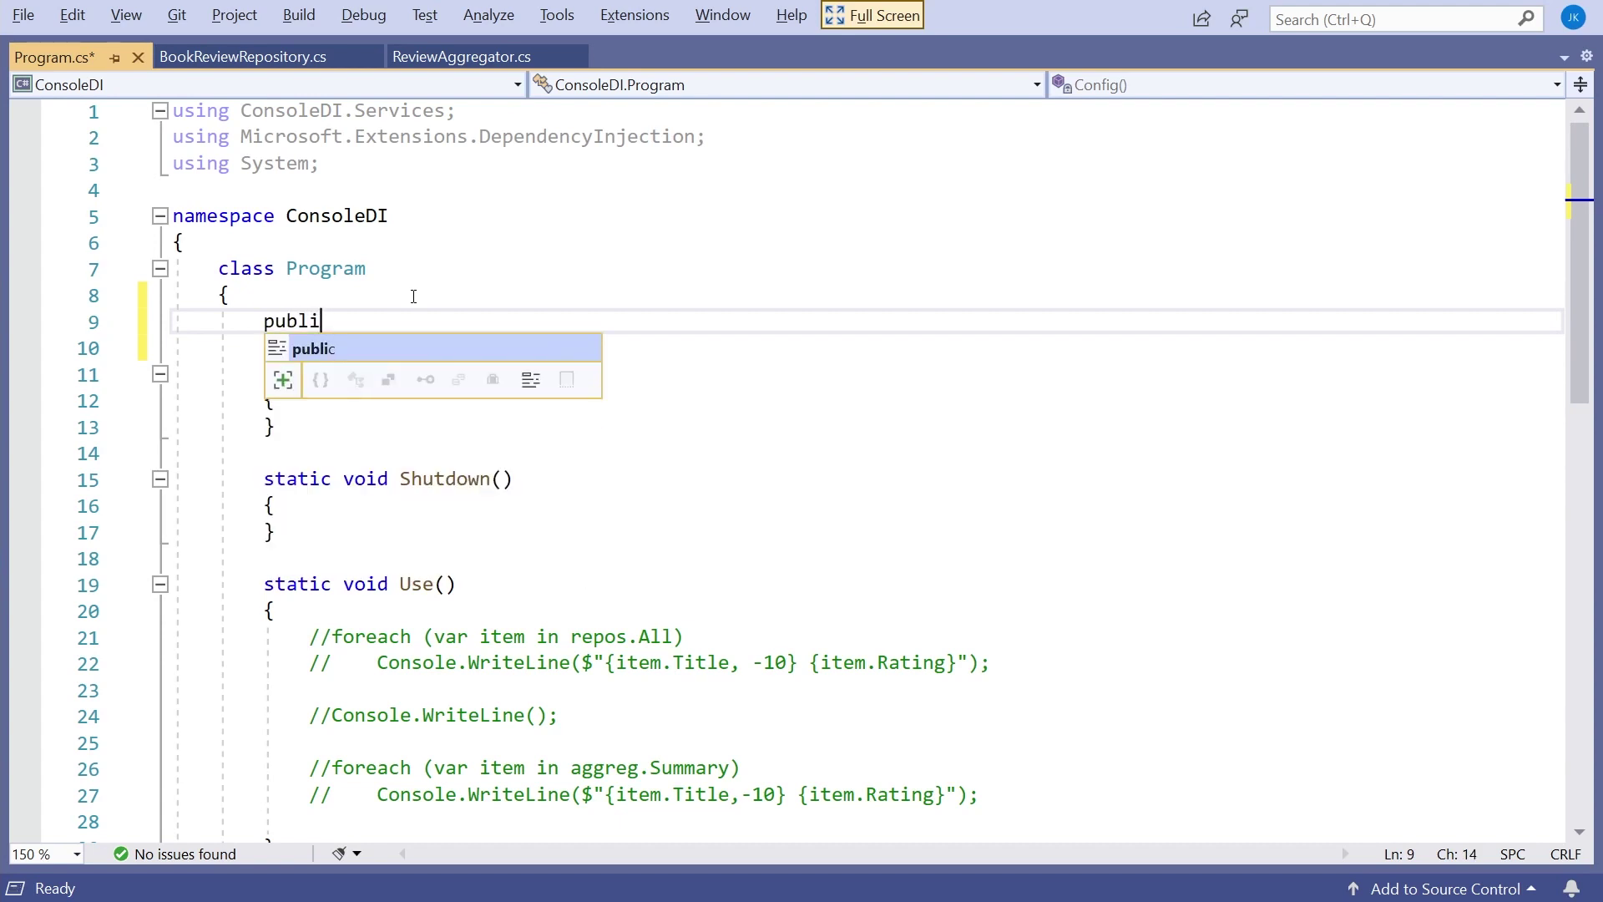
{"action": "type", "text": "c st"}
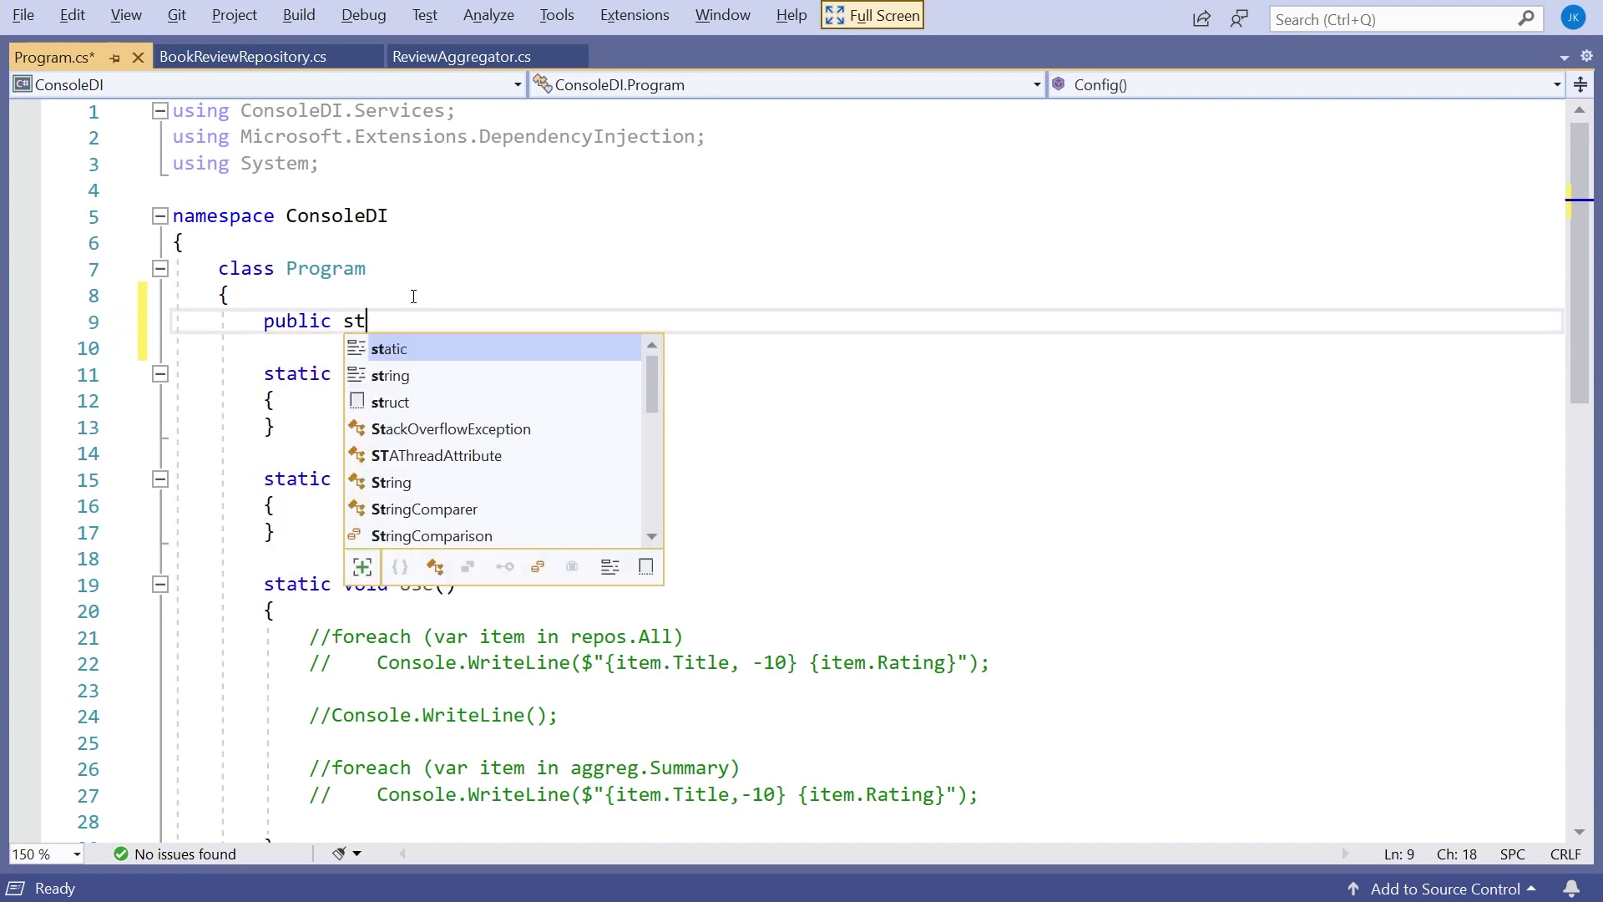
{"action": "type", "text": "atic"}
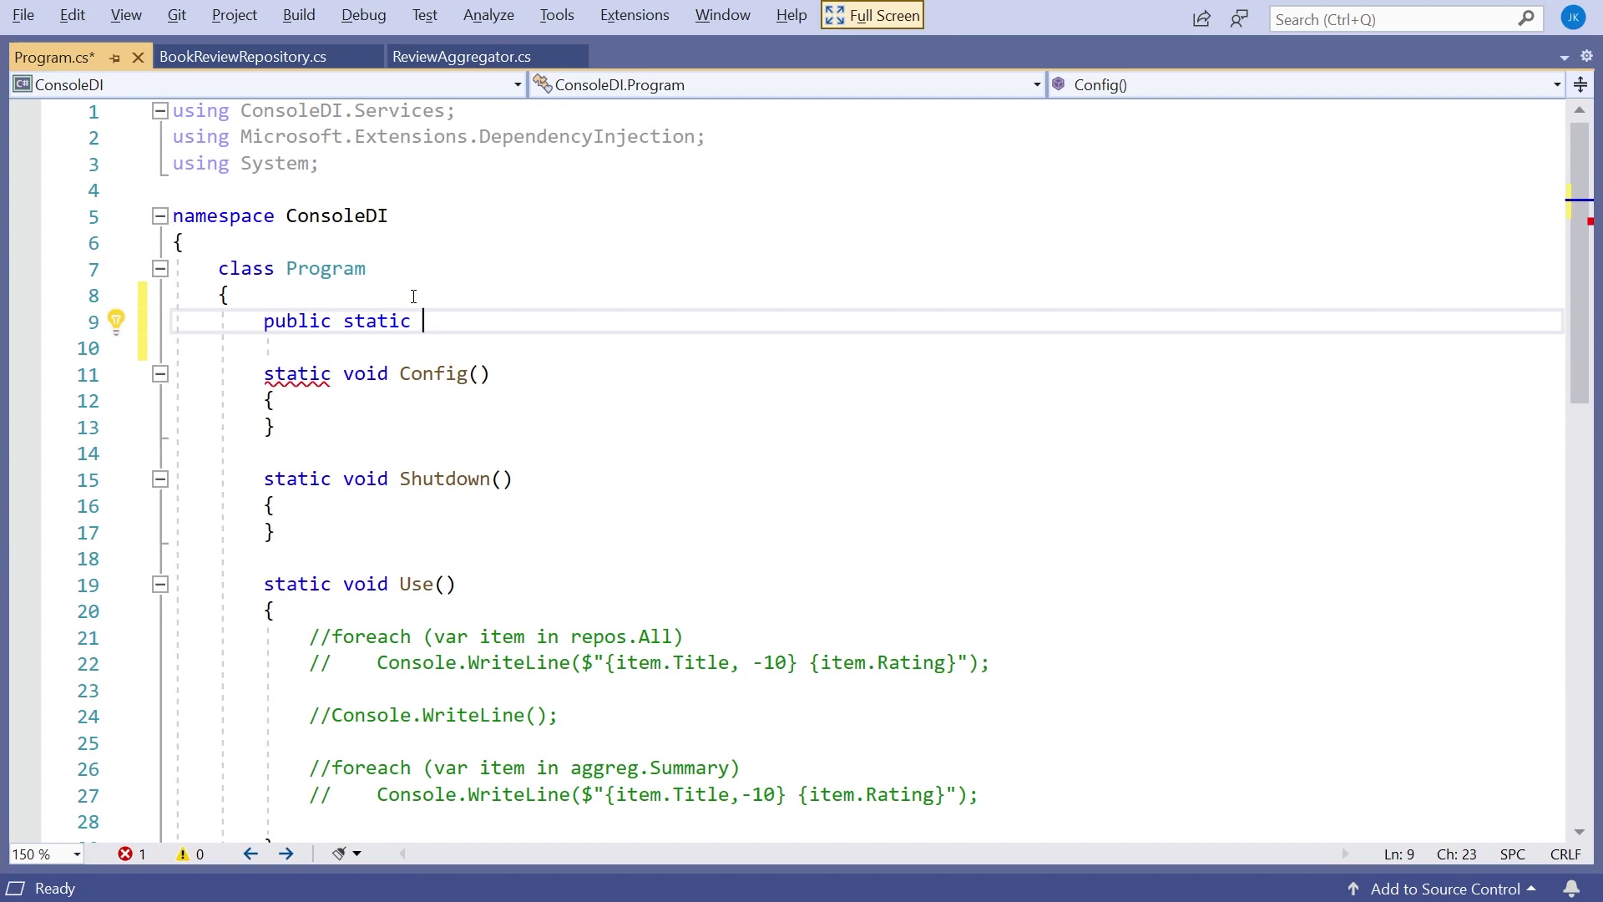
{"action": "type", "text": "Serv"}
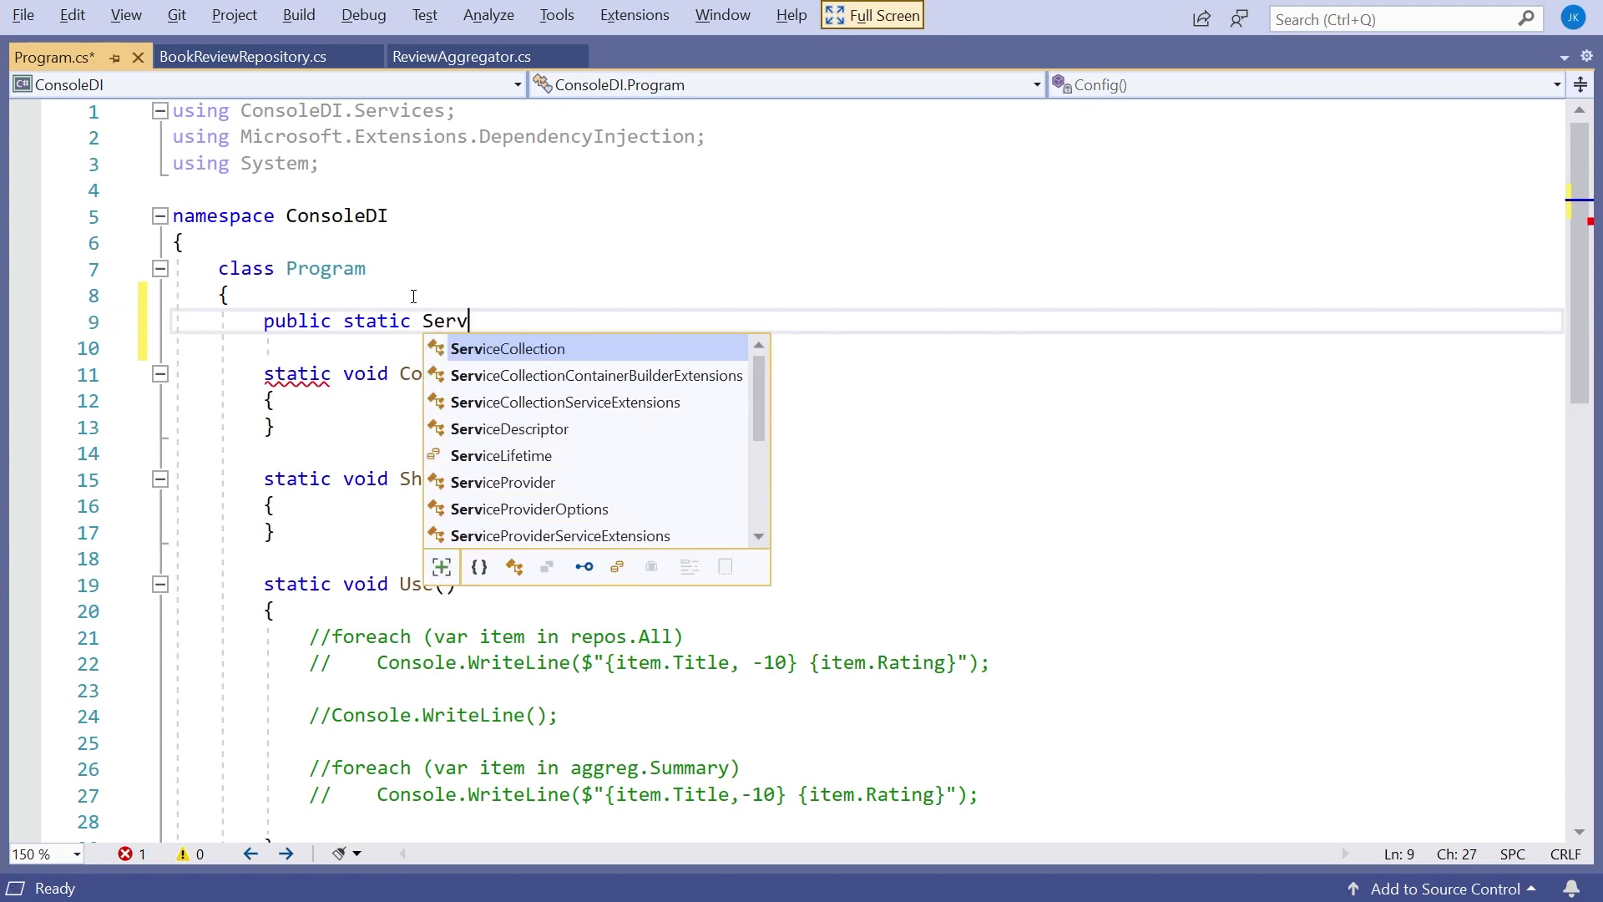
{"action": "type", "text": "ice"}
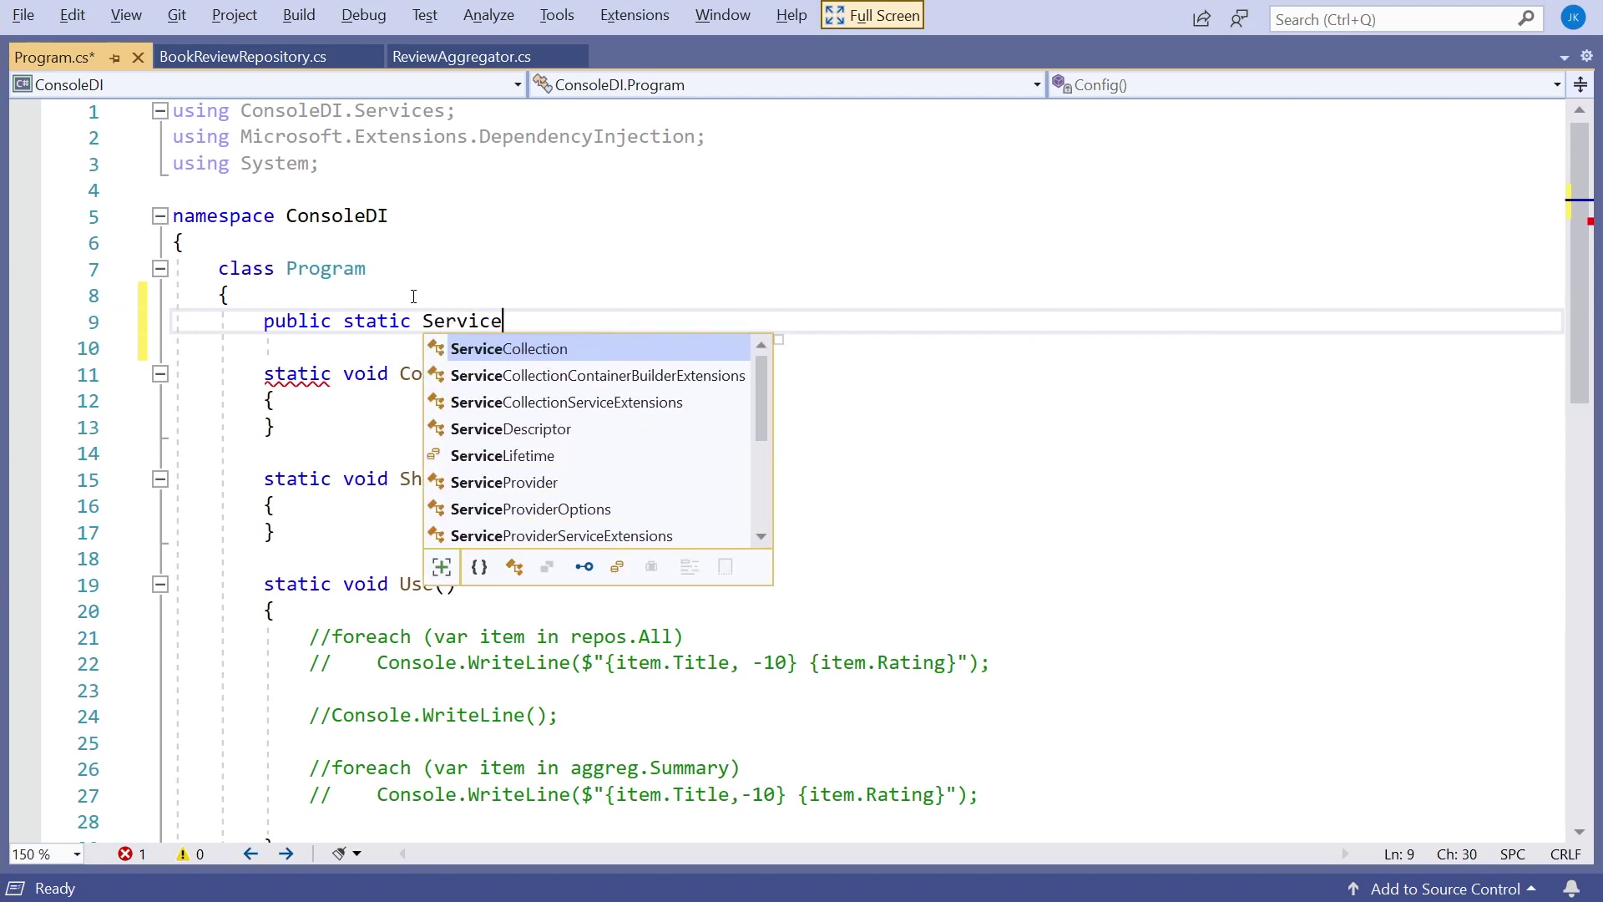
{"action": "type", "text": "Pr"}
{"action": "key", "text": "Tab"}
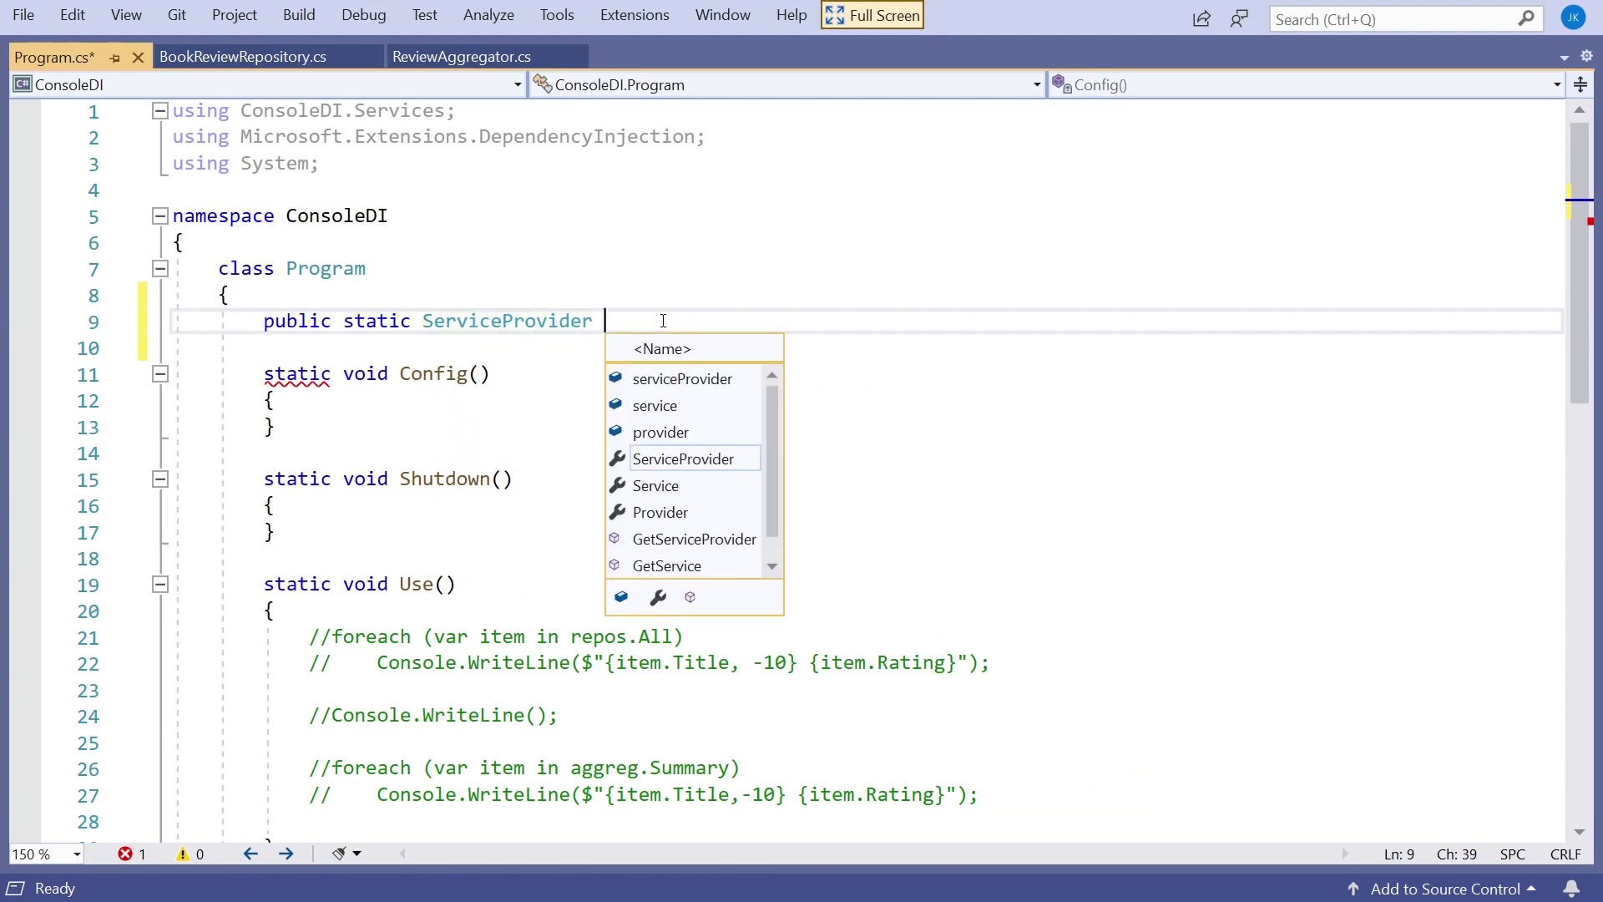
{"action": "key", "text": "BackSpace"}
{"action": "key", "text": "ctrl+w"}
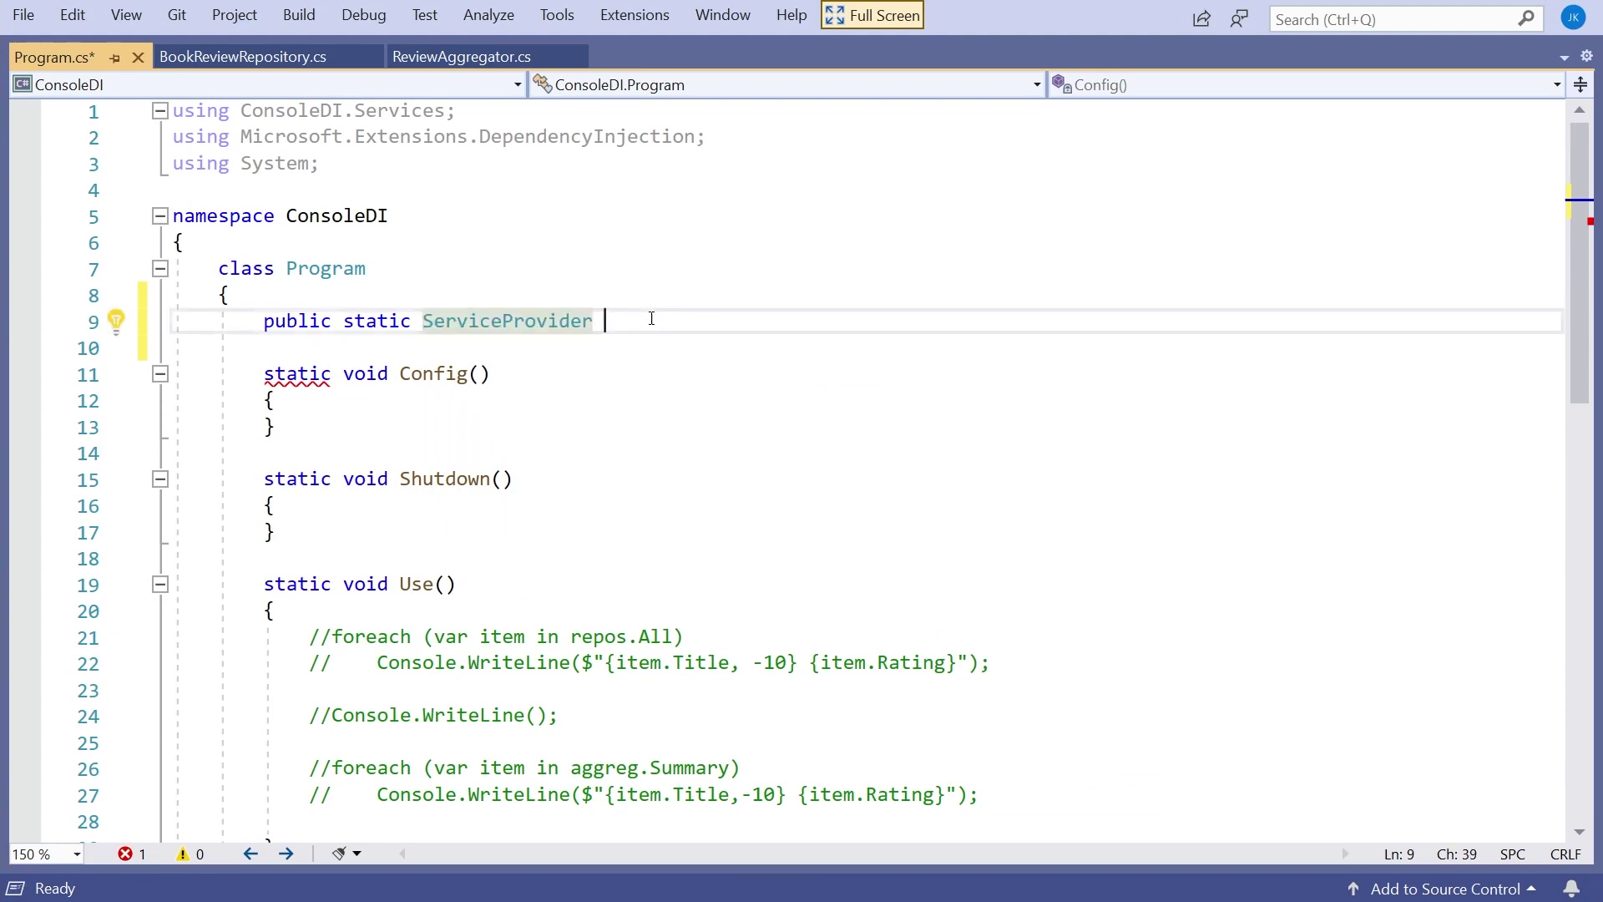
{"action": "type", "text": "ServiceProvider ServiceProvider"}
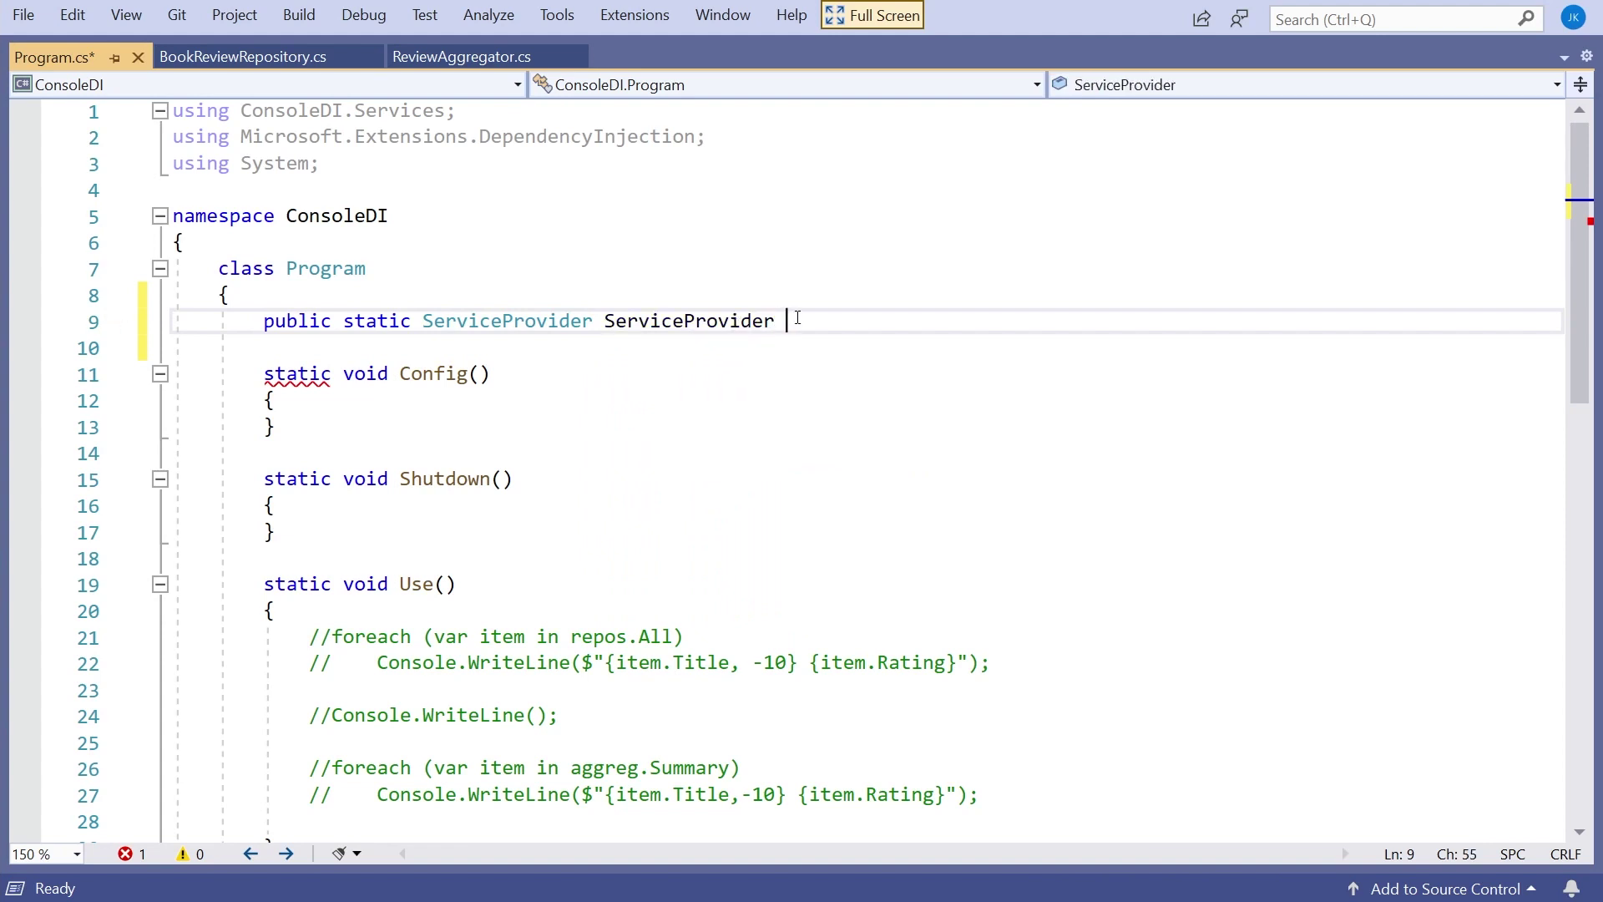
{"action": "type", "text": "{ "}
{"action": "type", "text": "get;"}
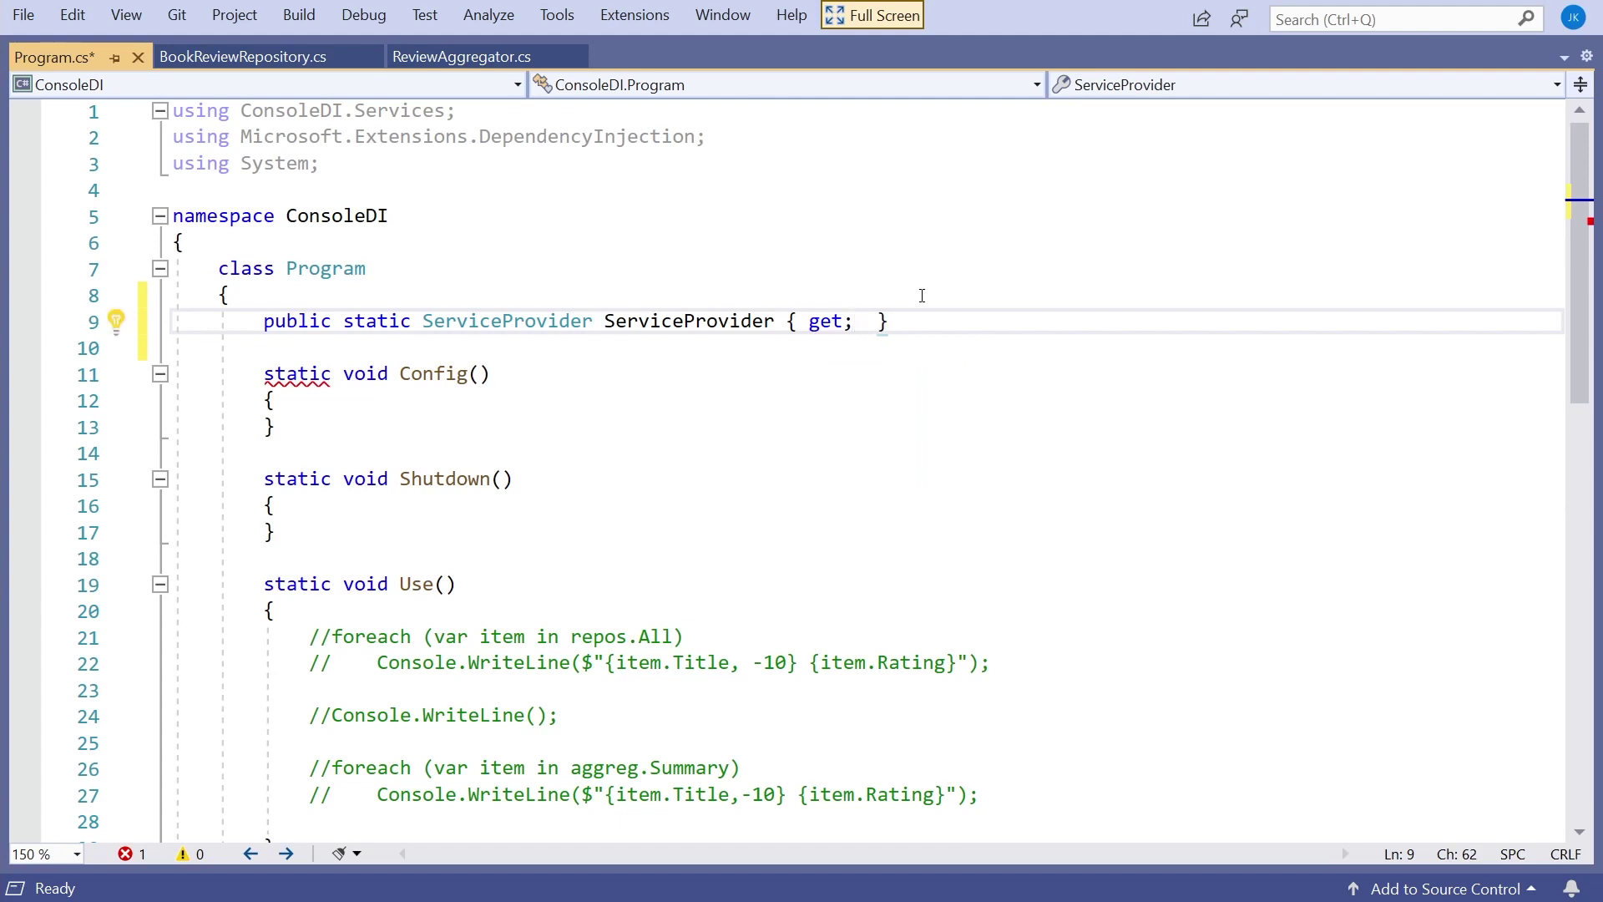
{"action": "type", "text": " p"}
{"action": "key", "text": "BackSpace"}
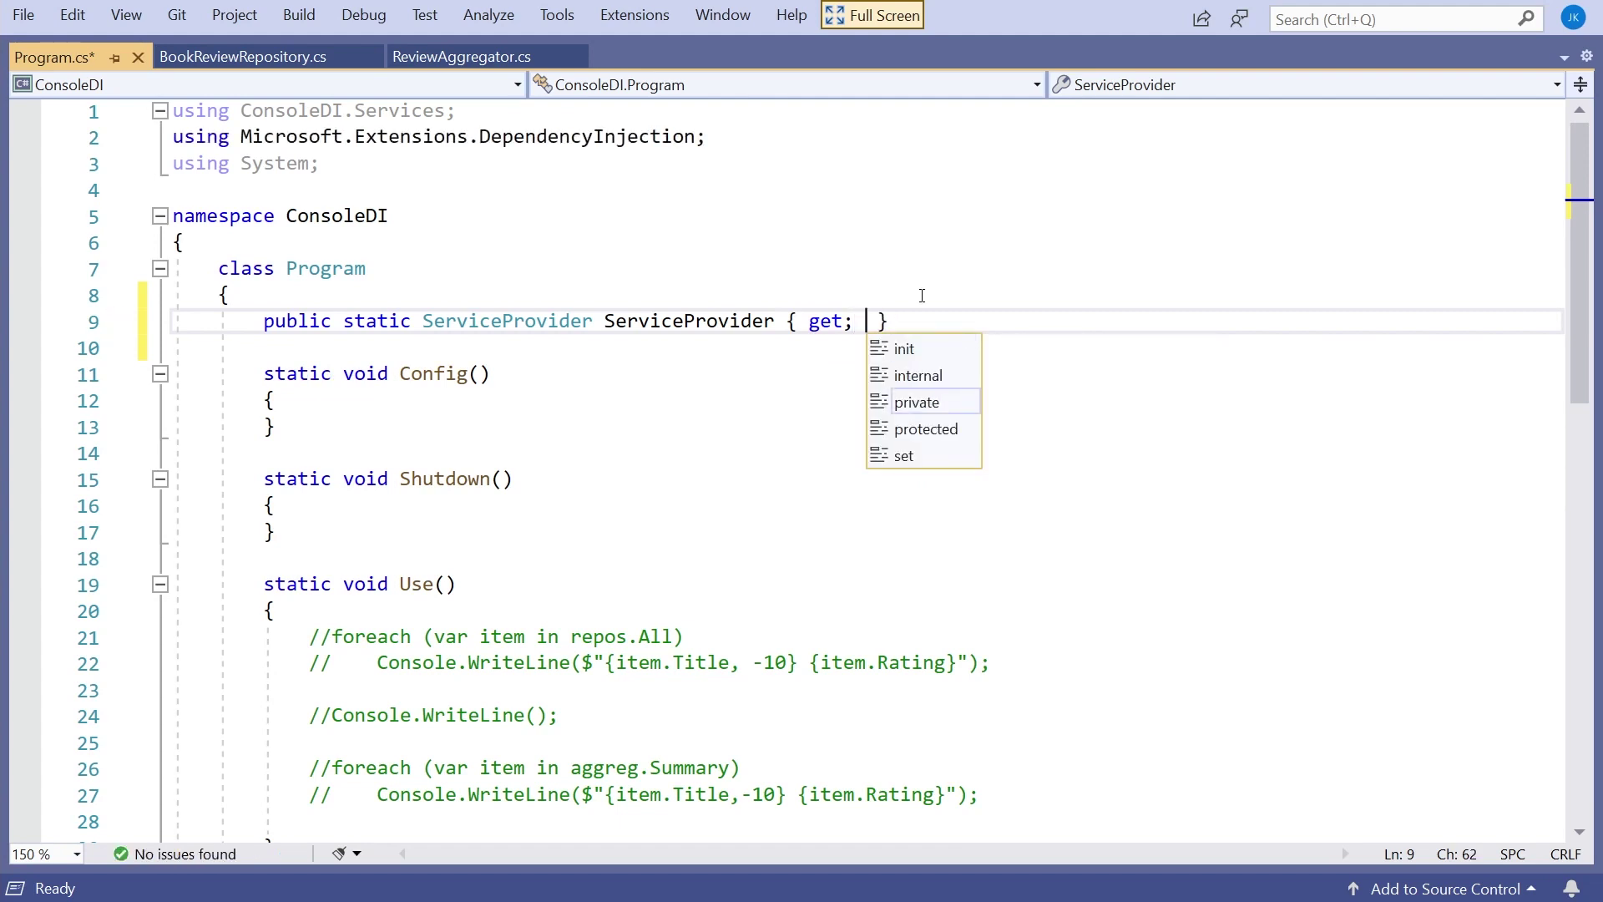
{"action": "type", "text": "private s"}
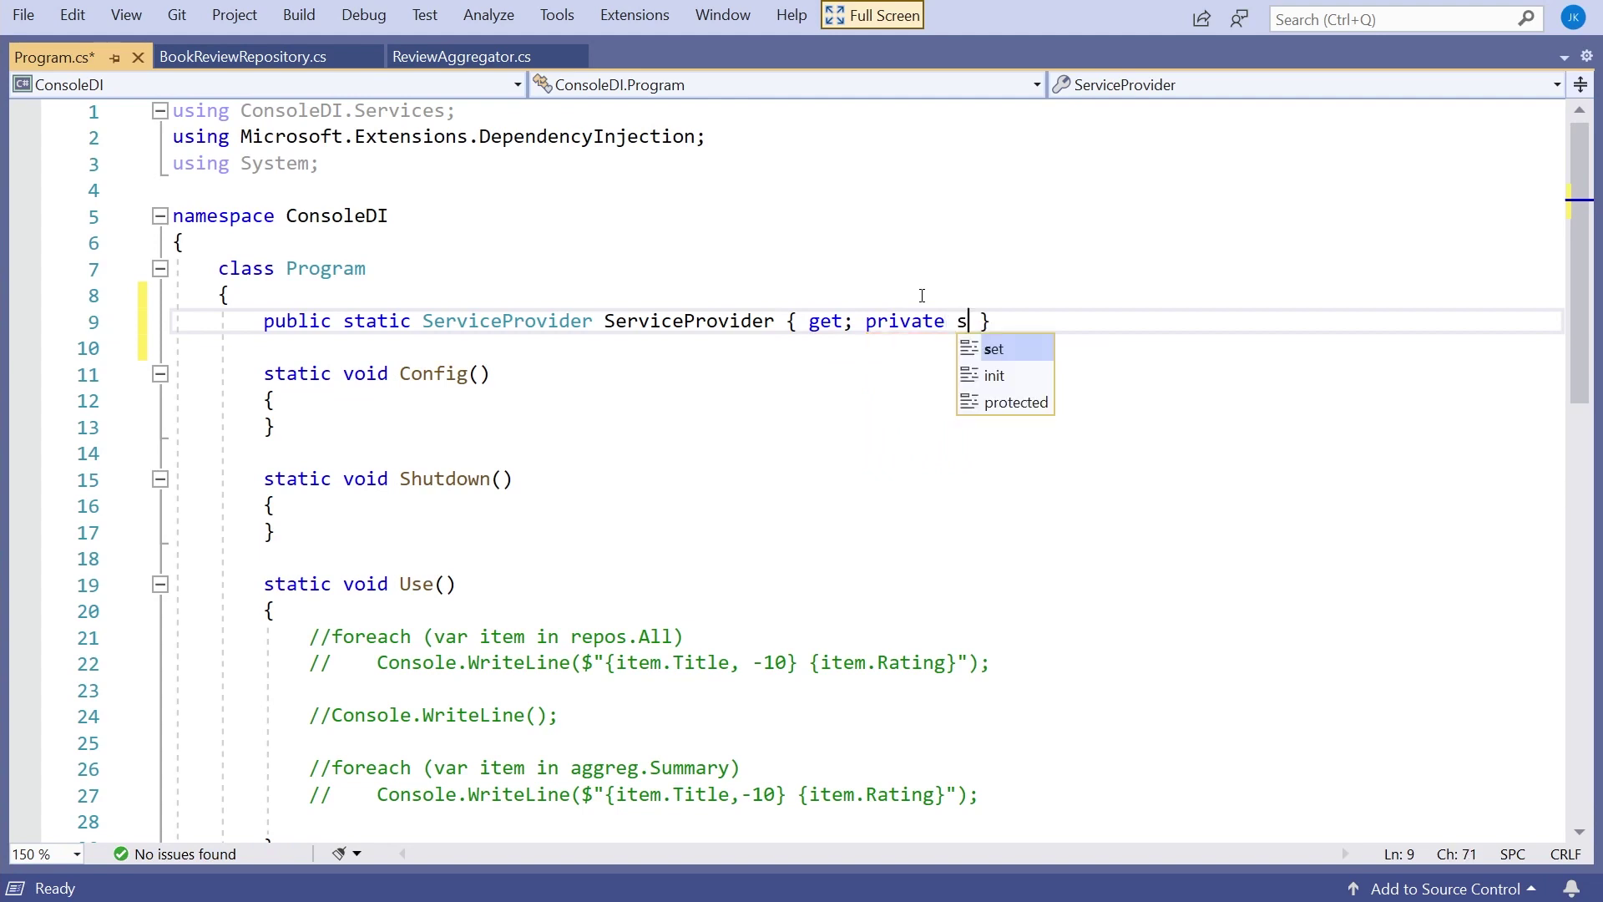
{"action": "type", "text": "et;"}
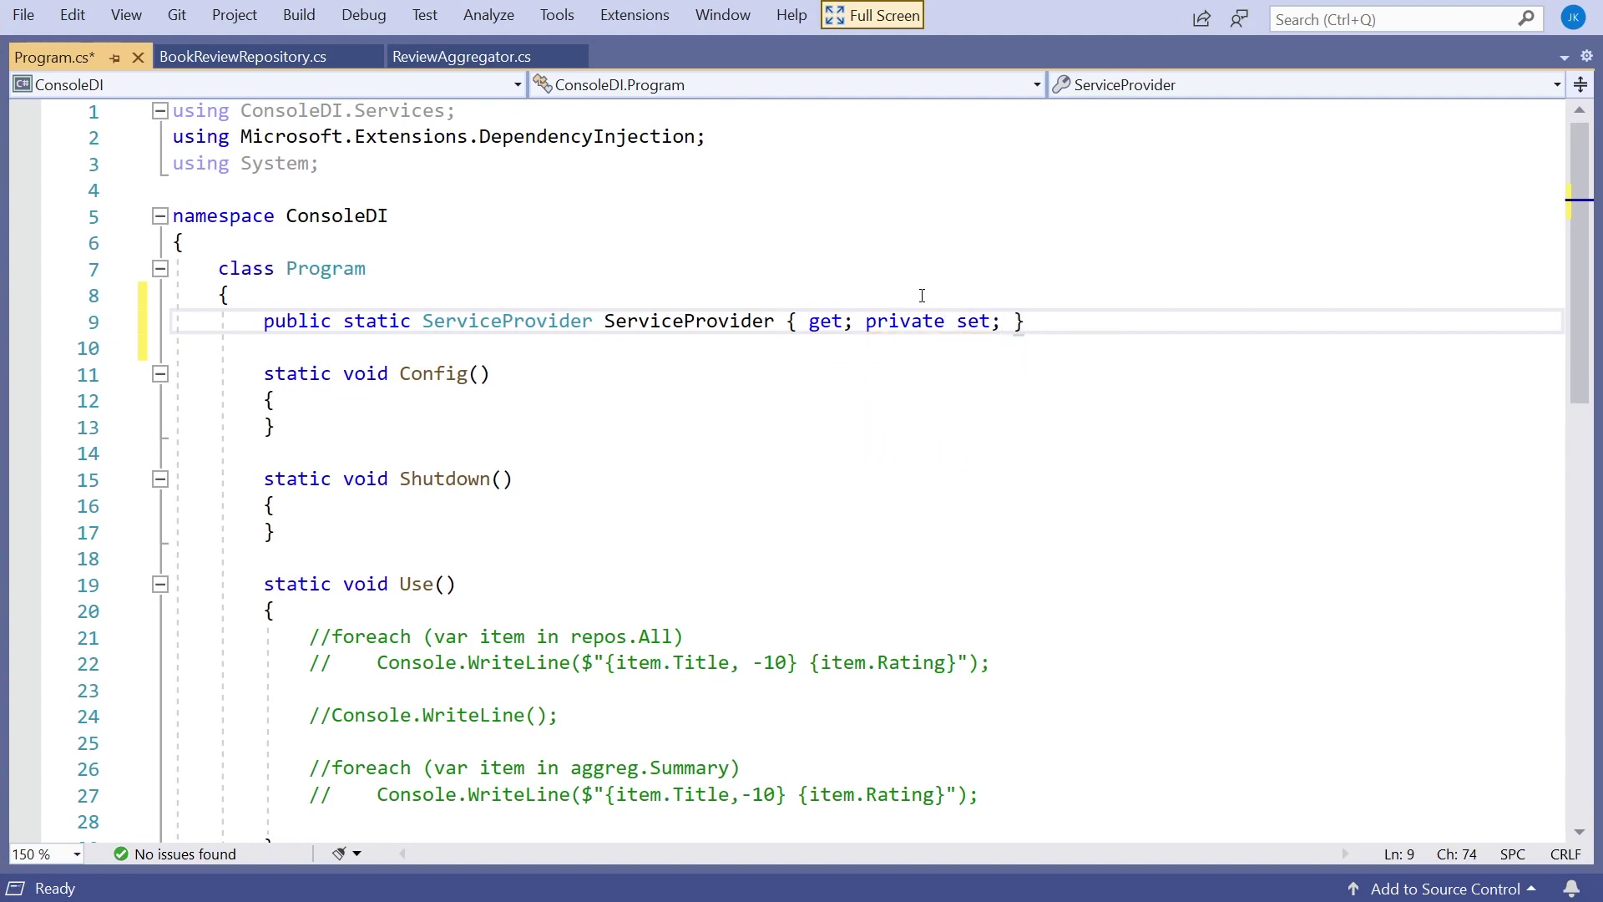
{"action": "left_click", "coordinate": [351, 401]}
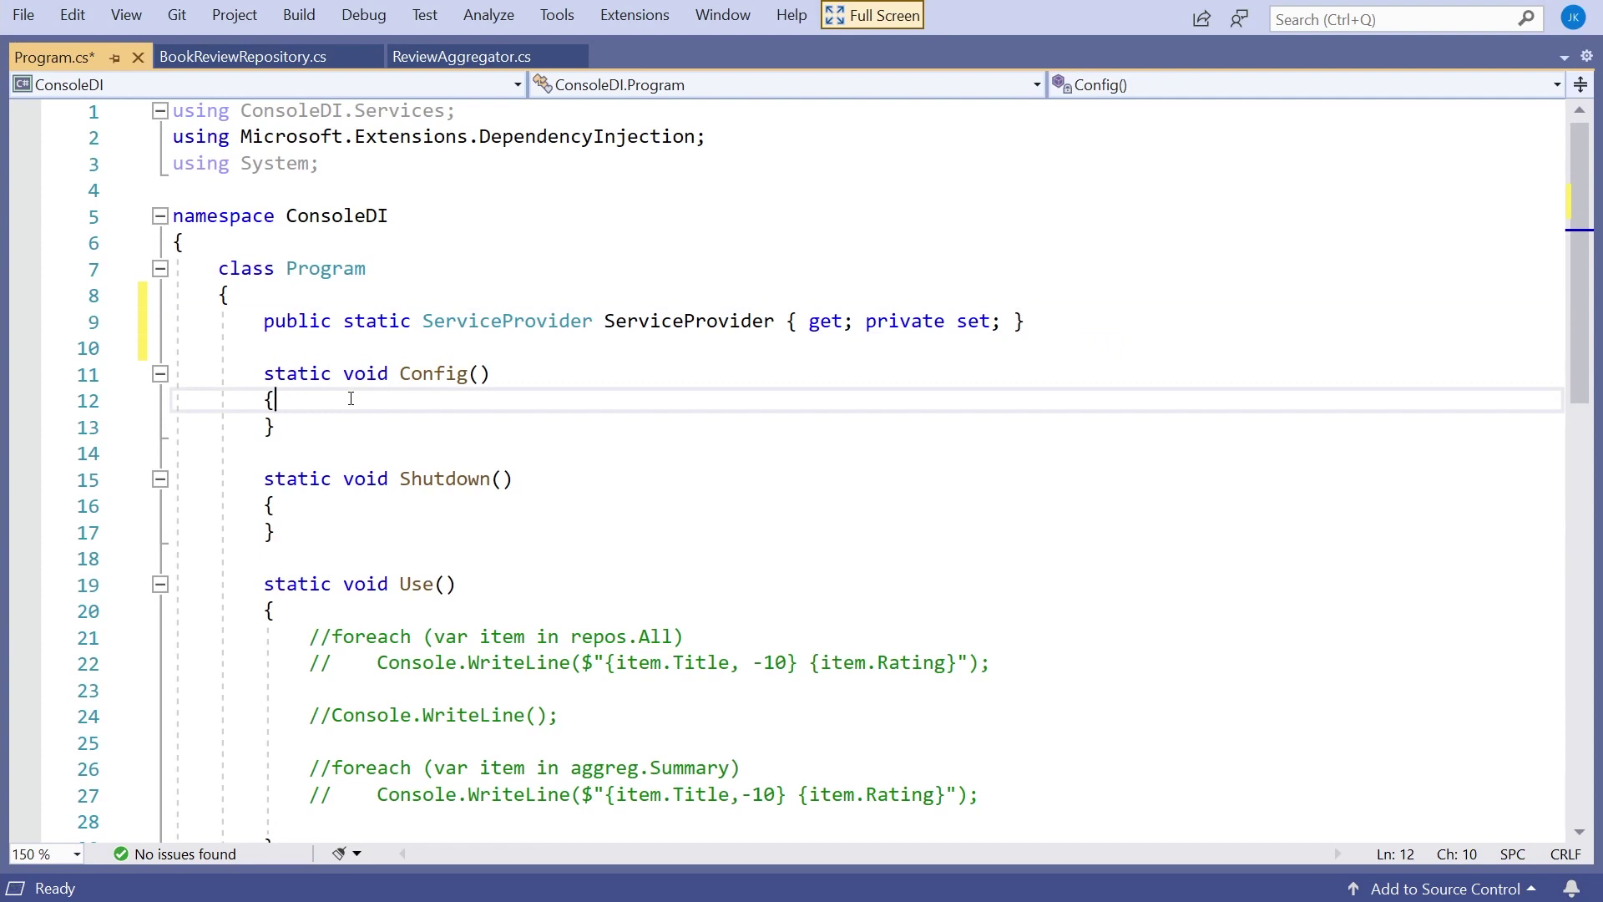
- Write 'ServiceProvider = new ServiceCollection().BuildServiceProvider();' across two lines in Config()
{"action": "key", "text": "Return"}
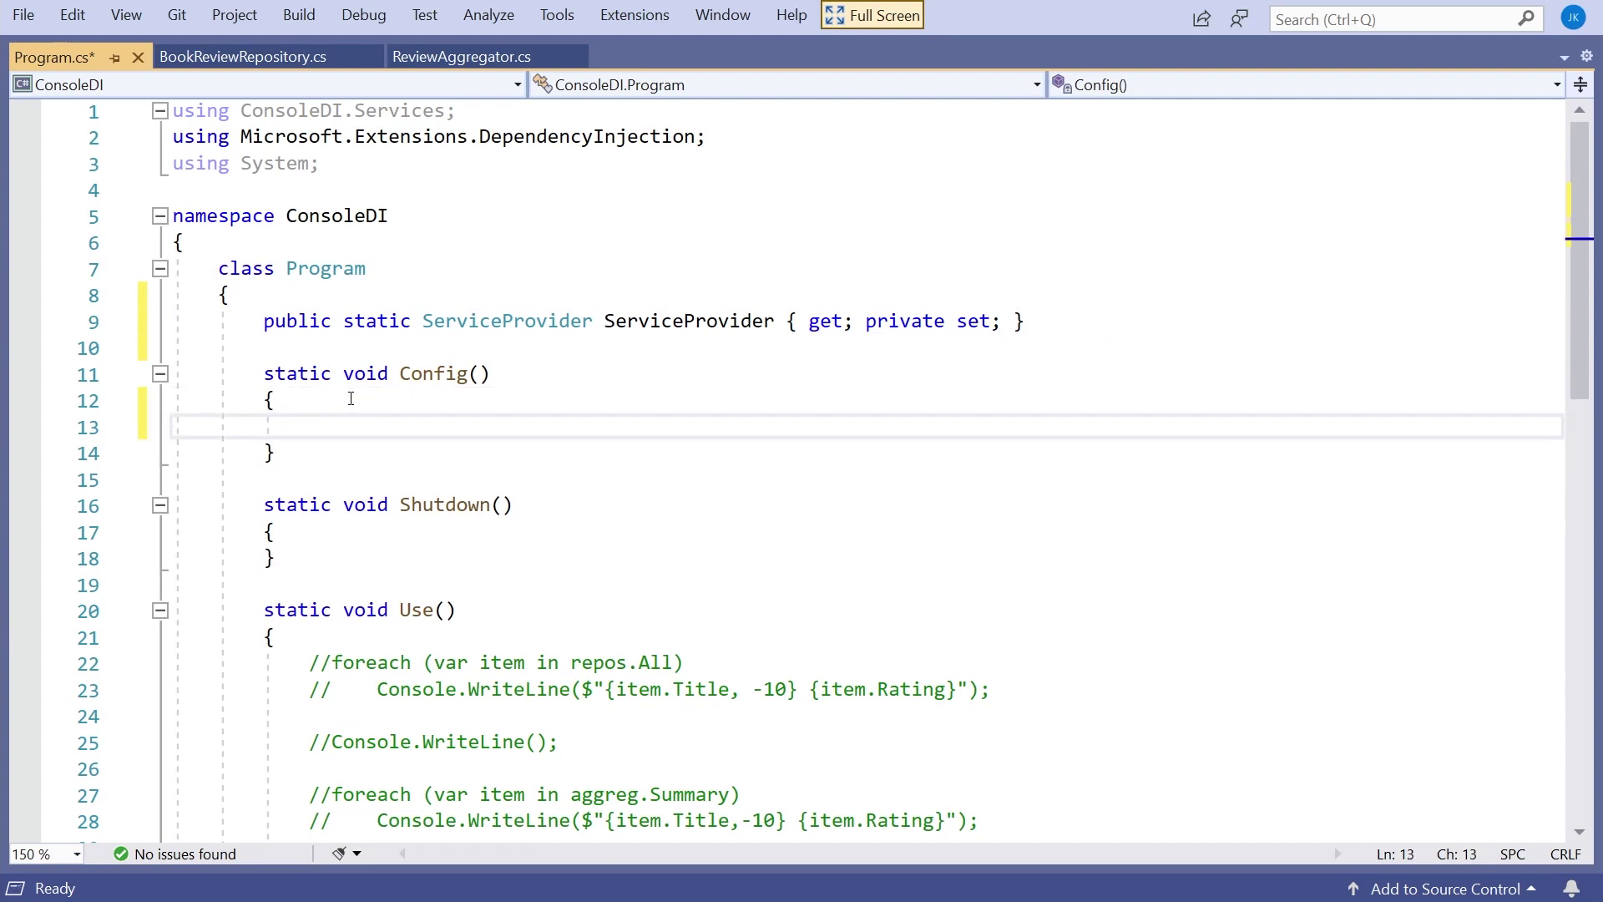
{"action": "type", "text": "S"}
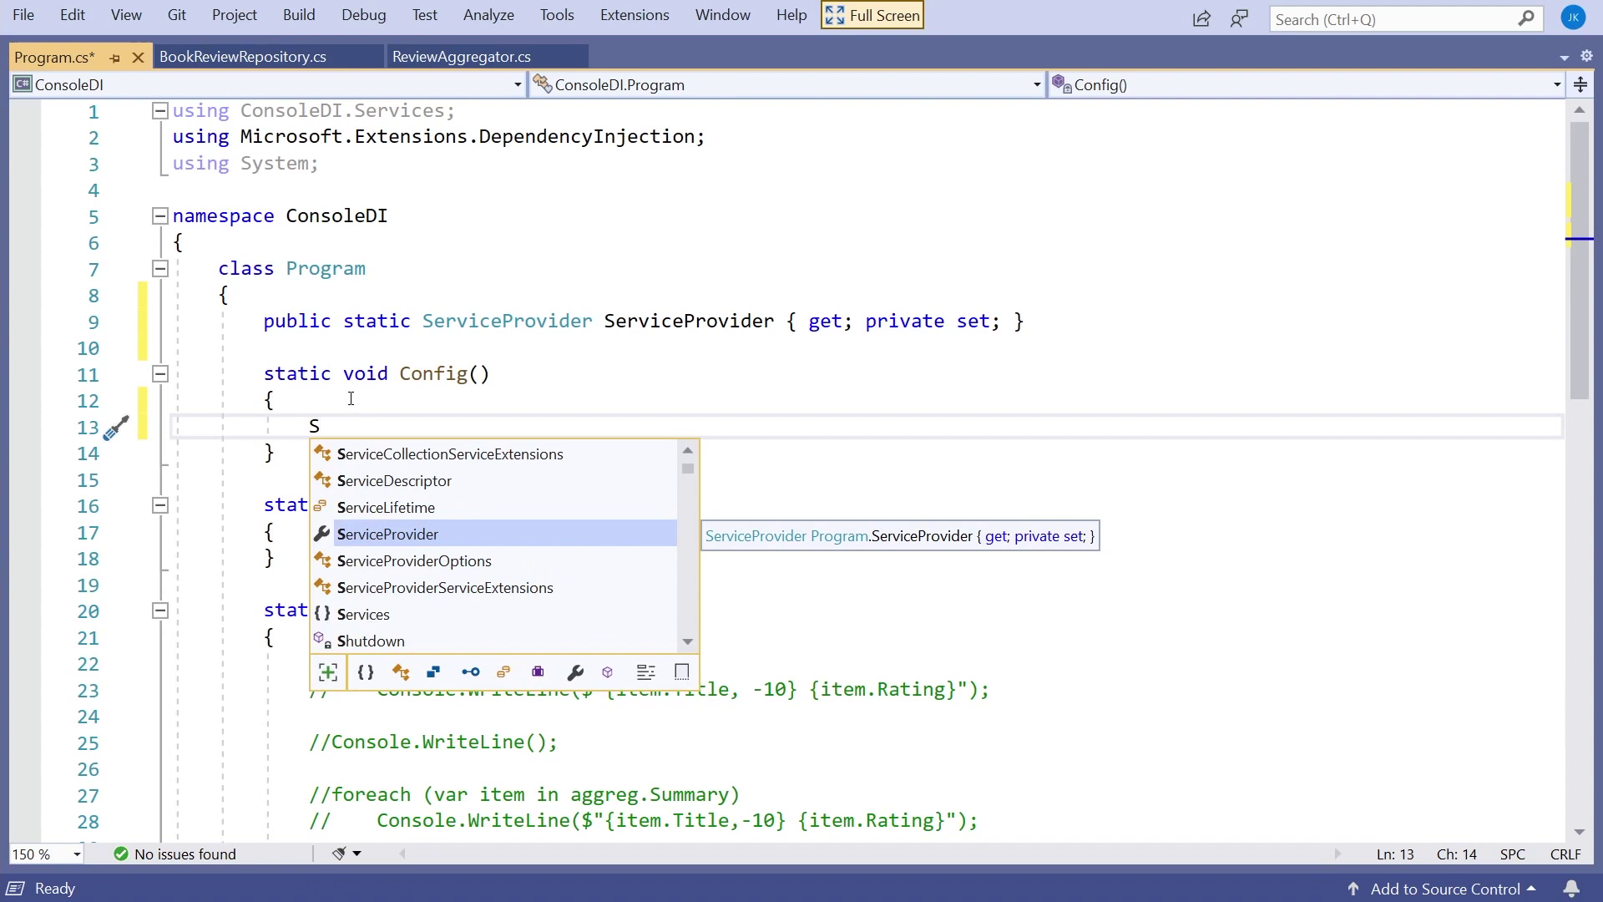
{"action": "key", "text": "Tab"}
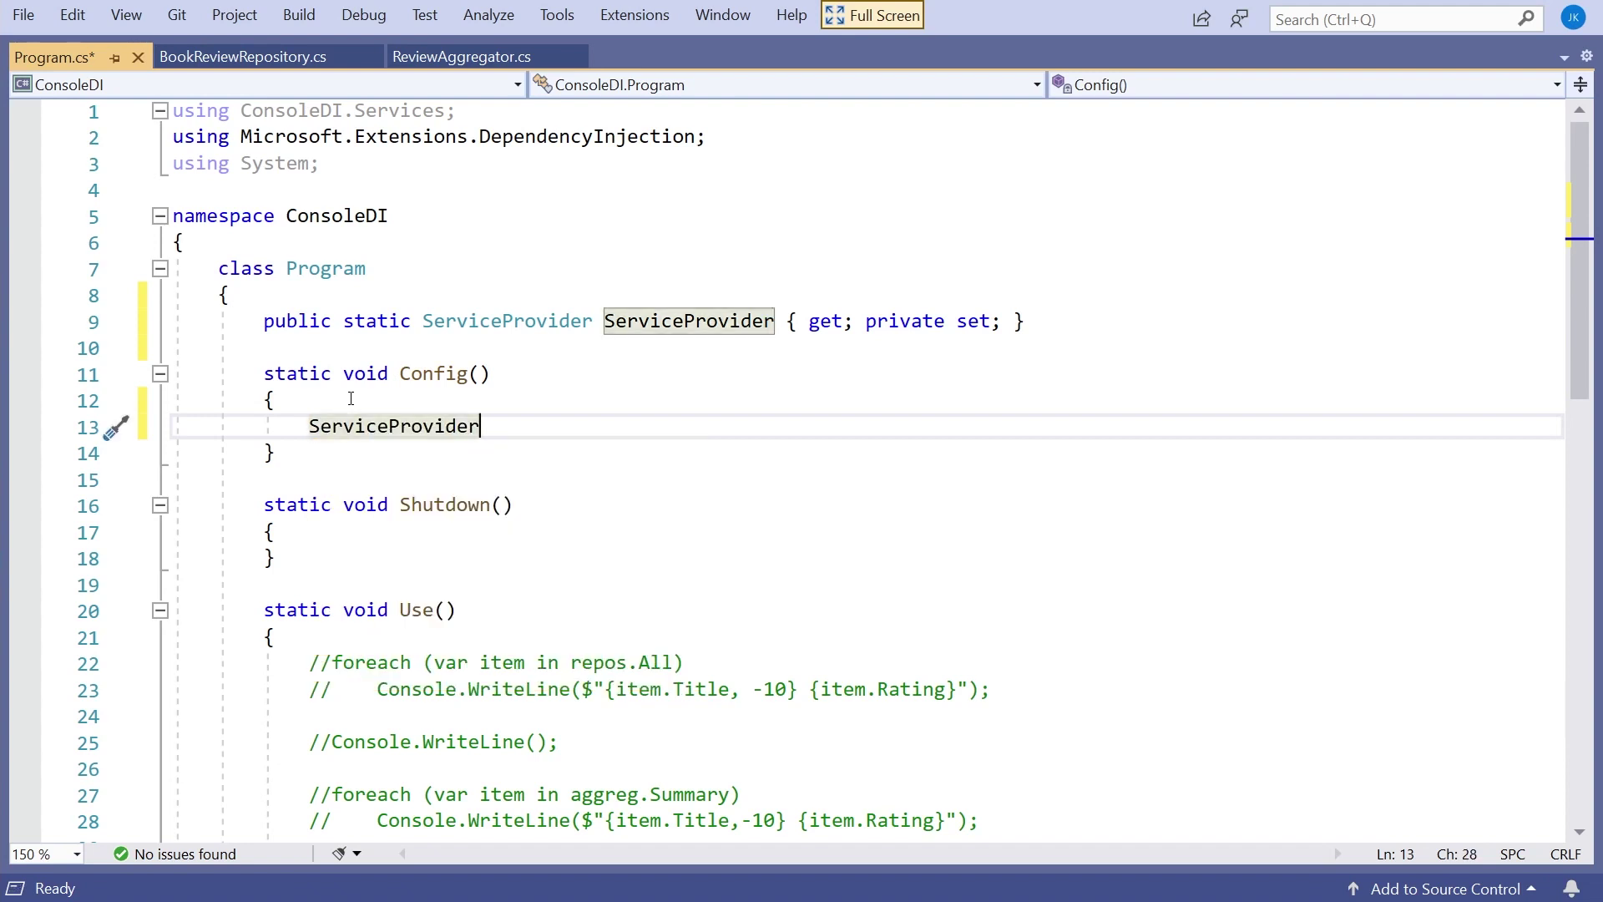
{"action": "type", "text": " = "}
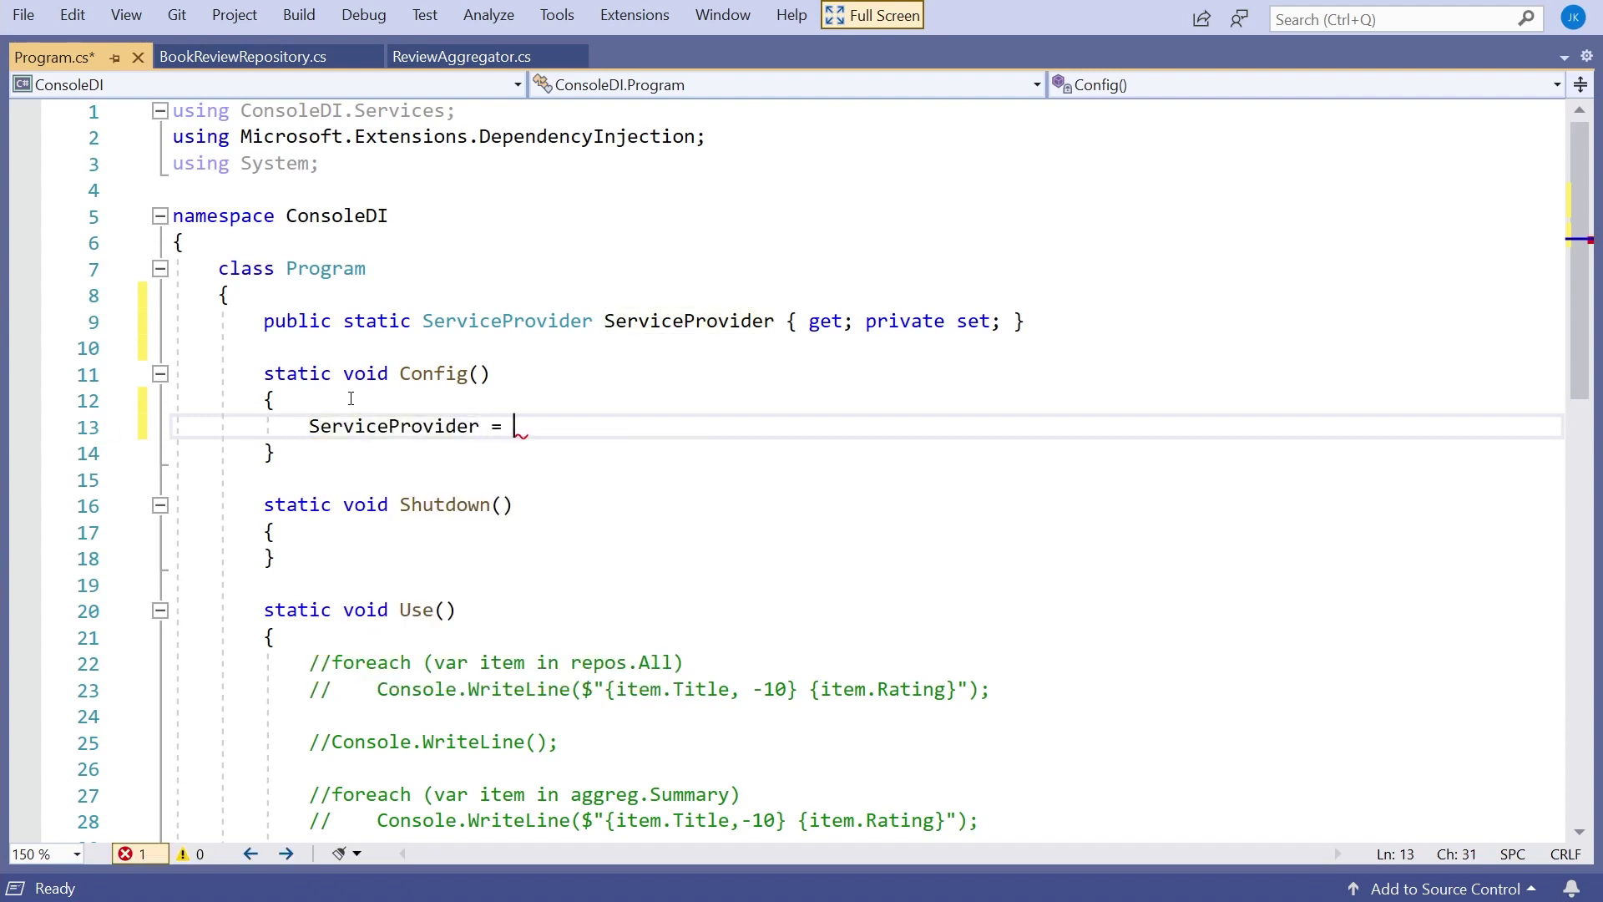
{"action": "type", "text": "new "}
{"action": "type", "text": "Serv"}
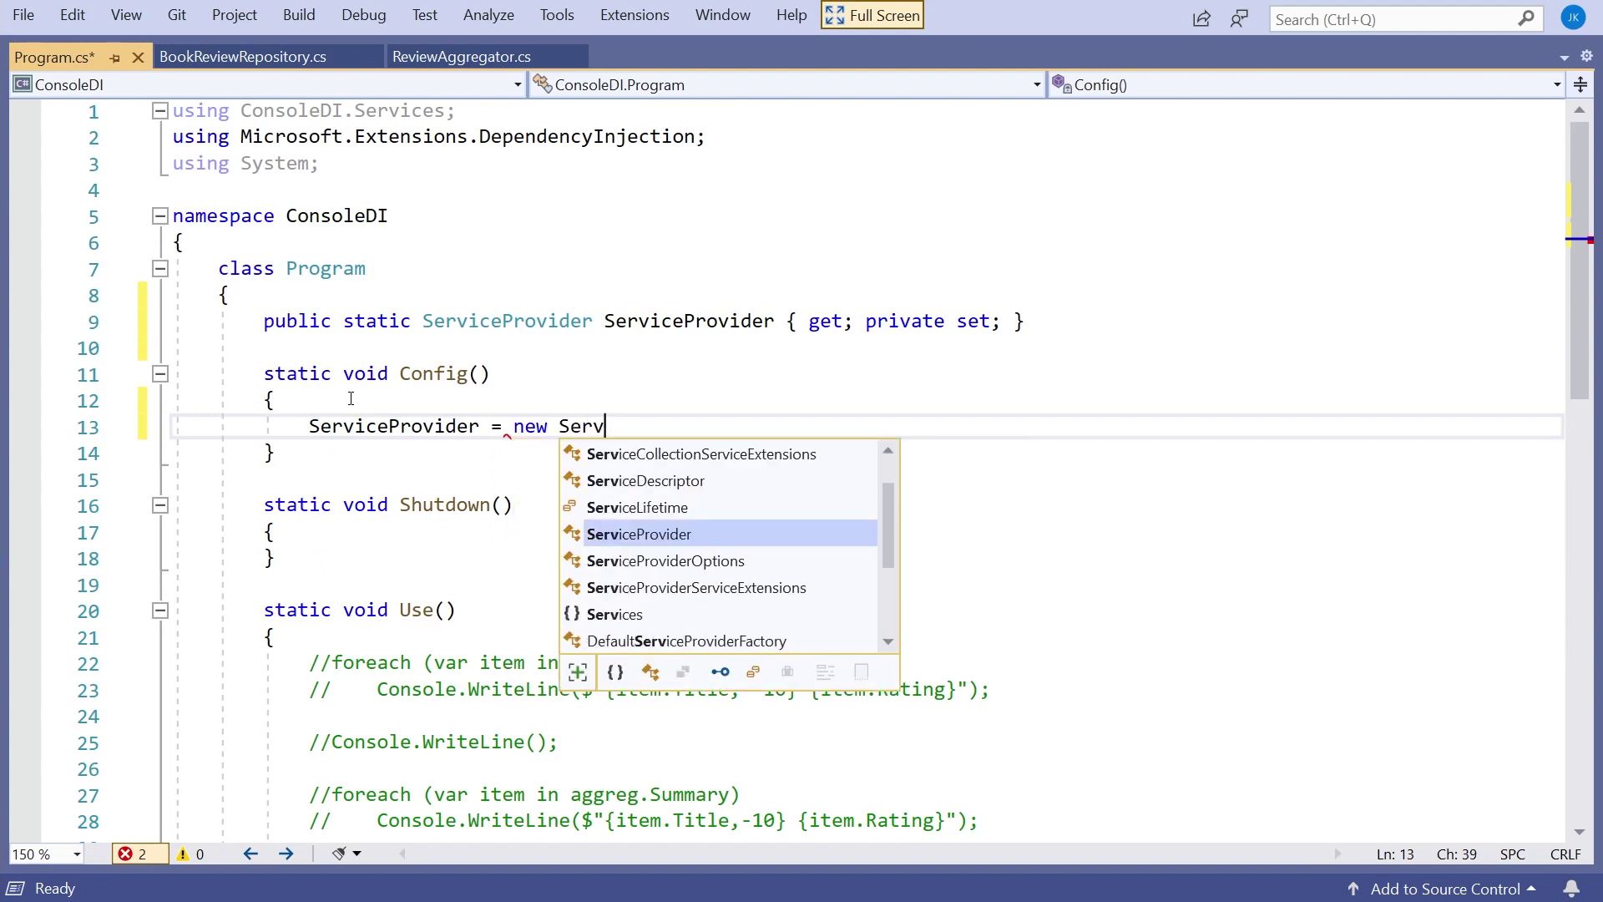
{"action": "type", "text": "iceColl"}
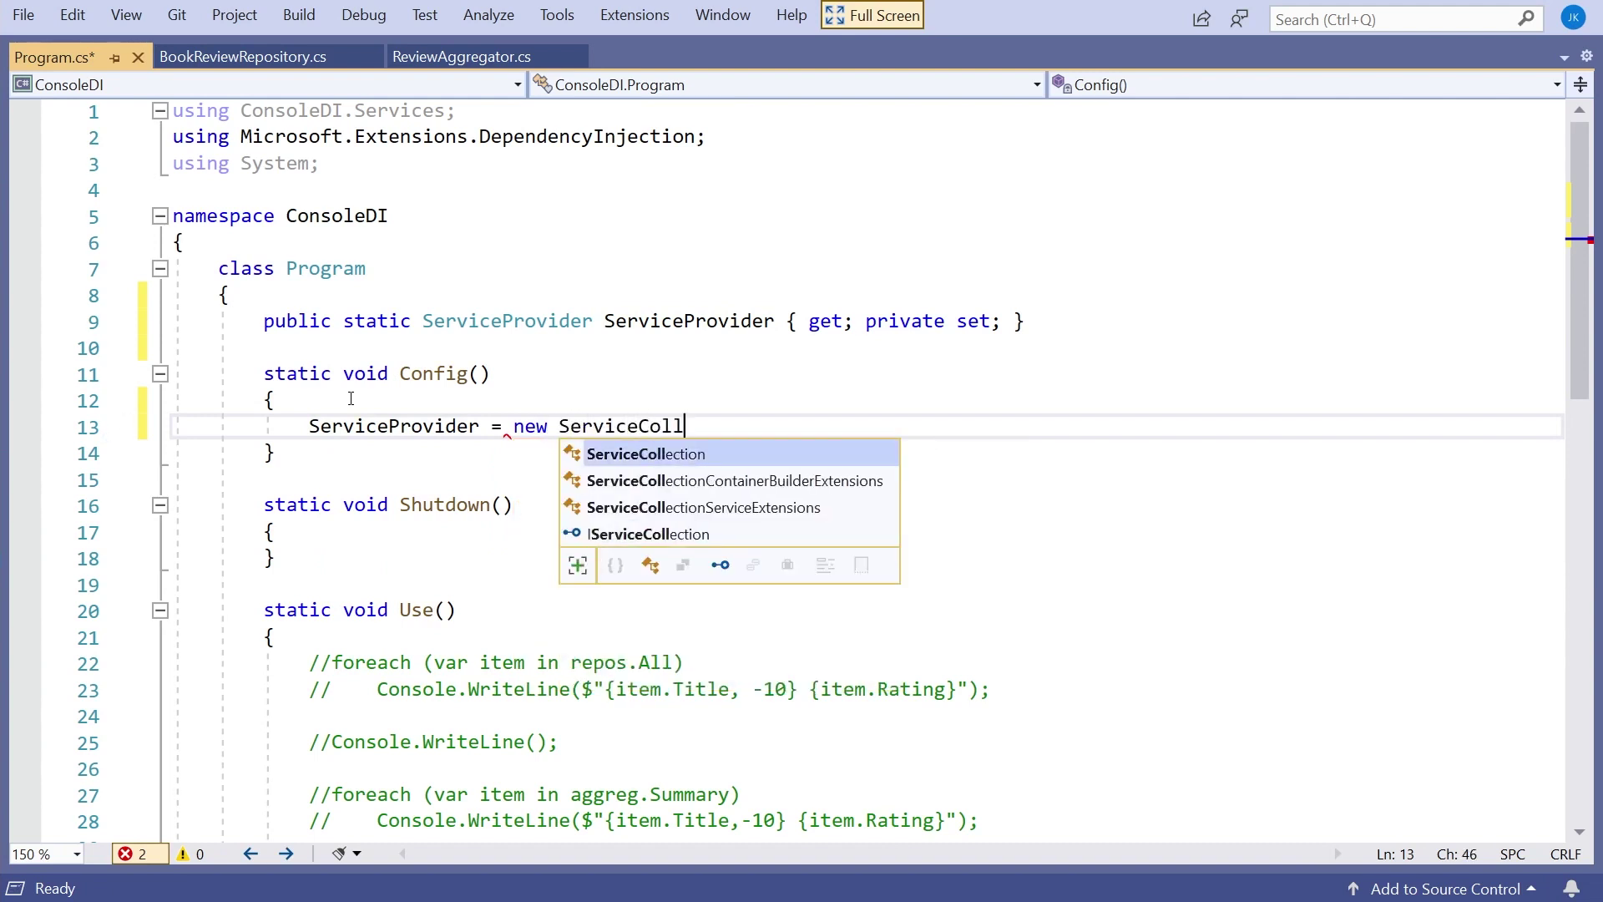
{"action": "type", "text": "ection()"}
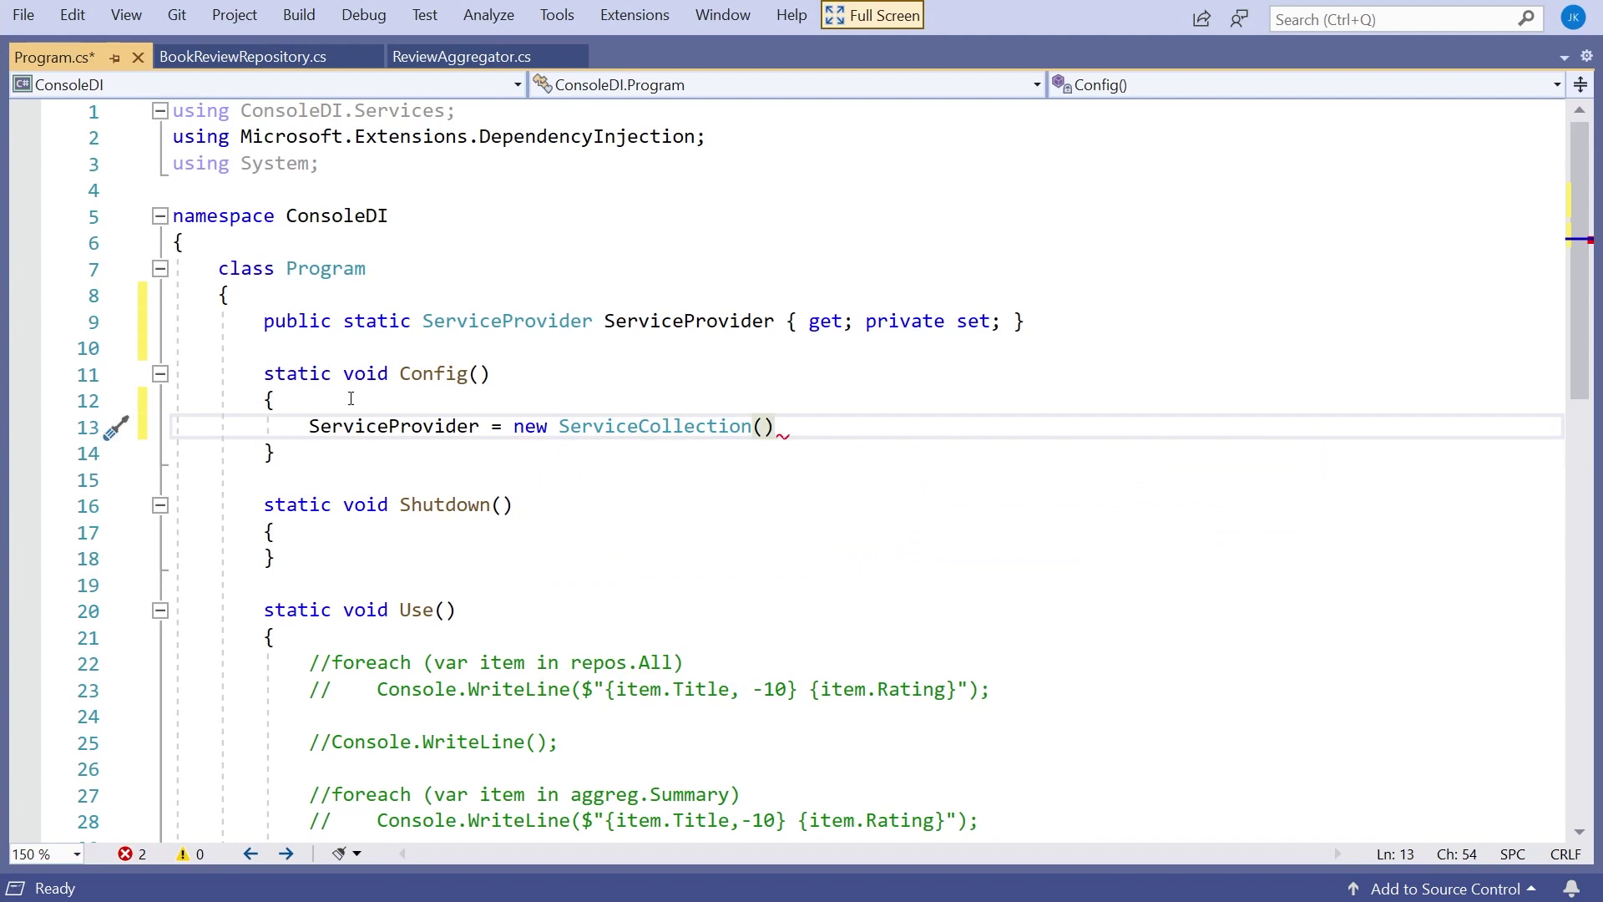
{"action": "key", "text": "Return"}
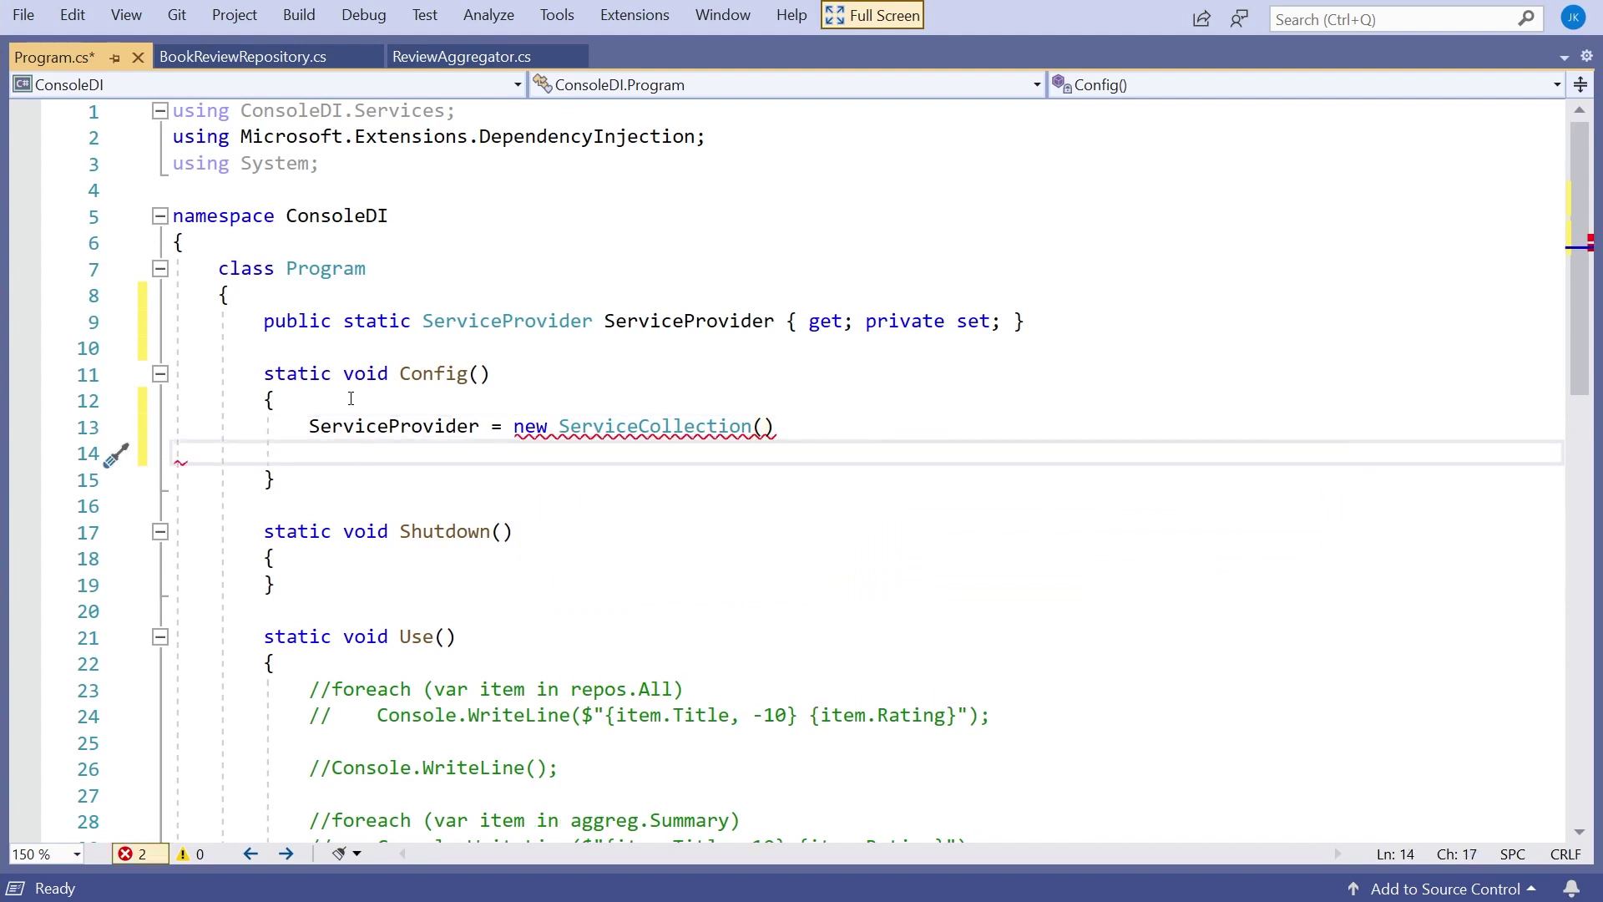
{"action": "key", "text": "Tab"}
{"action": "type", "text": "."}
{"action": "key", "text": "Tab"}
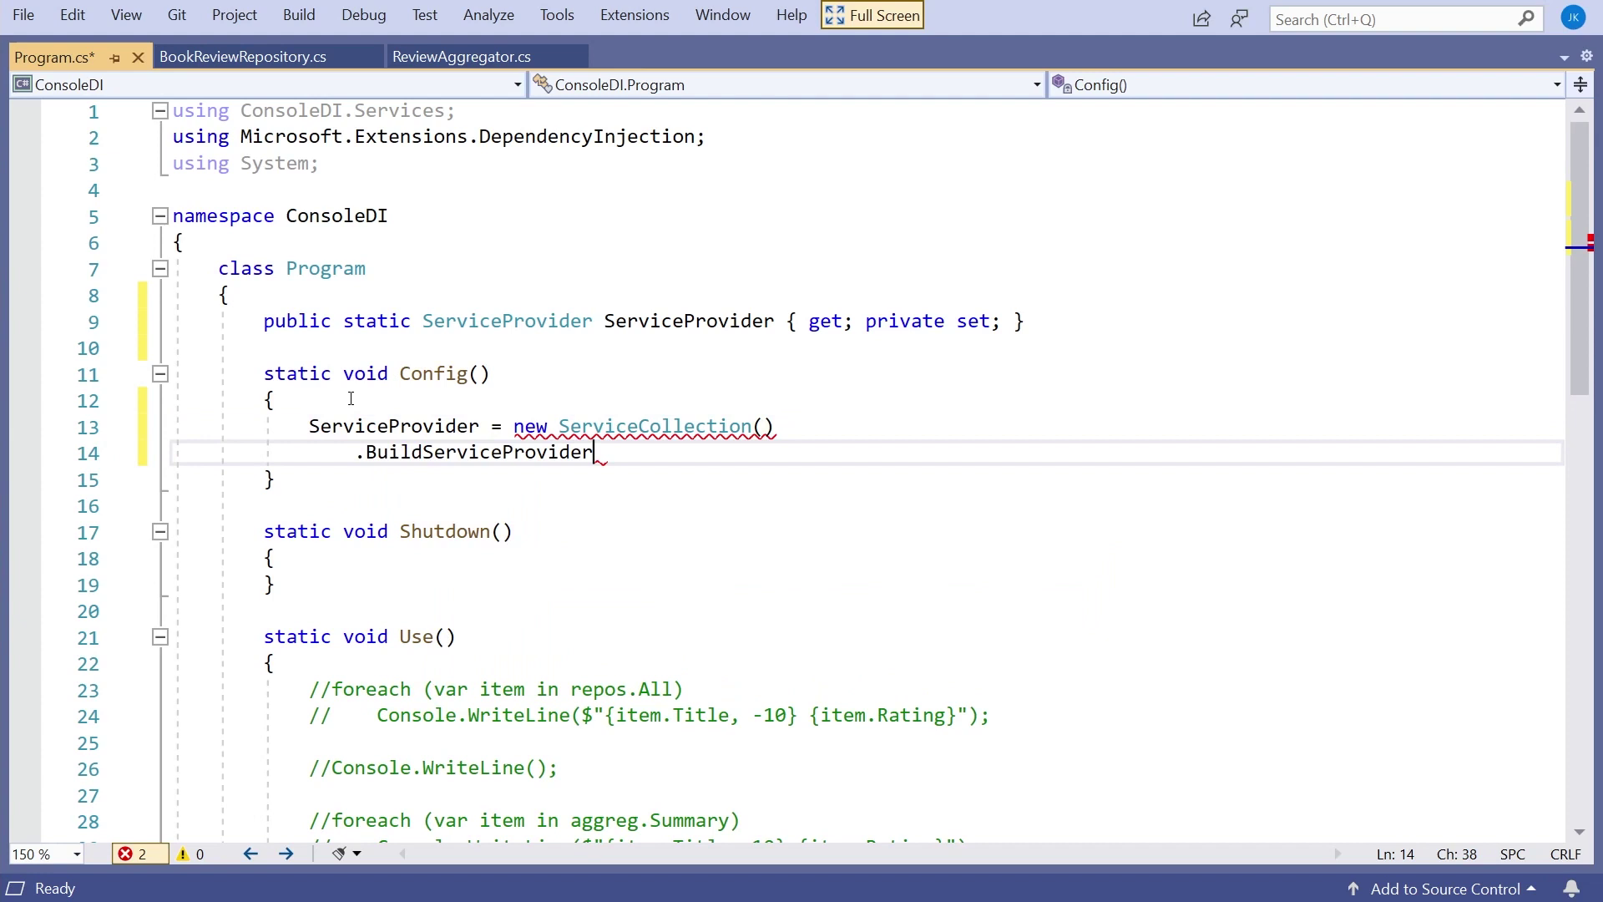
{"action": "type", "text": "();"}
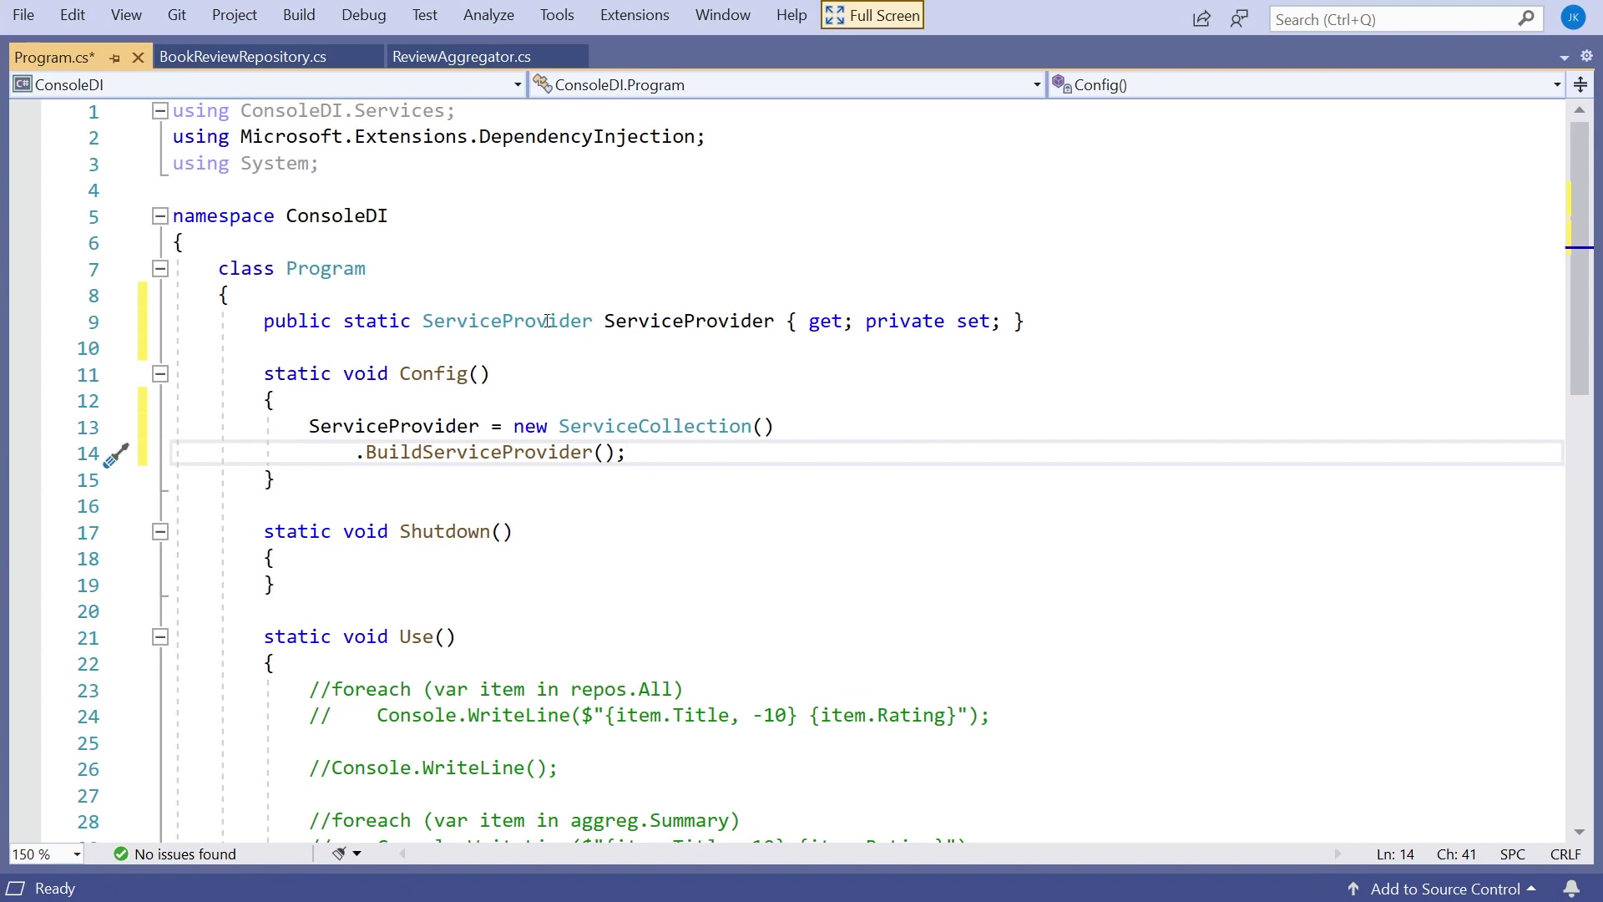
- Add 'ServiceProvider?.Dispose();' as the body of Shutdown()
{"action": "left_click", "coordinate": [330, 563]}
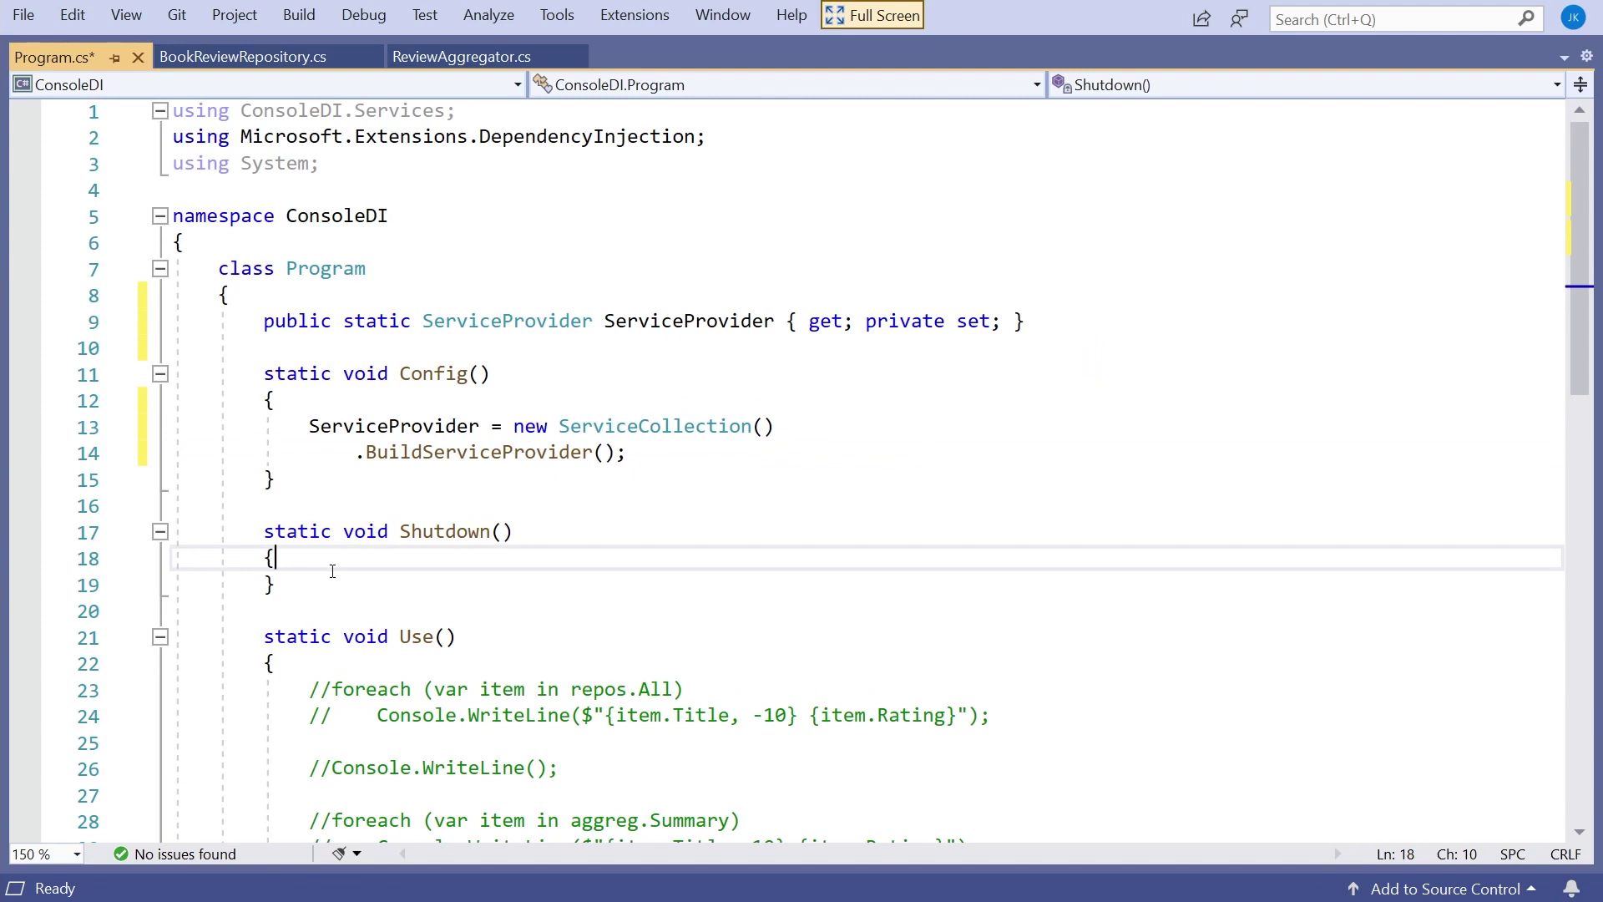
{"action": "key", "text": "Return"}
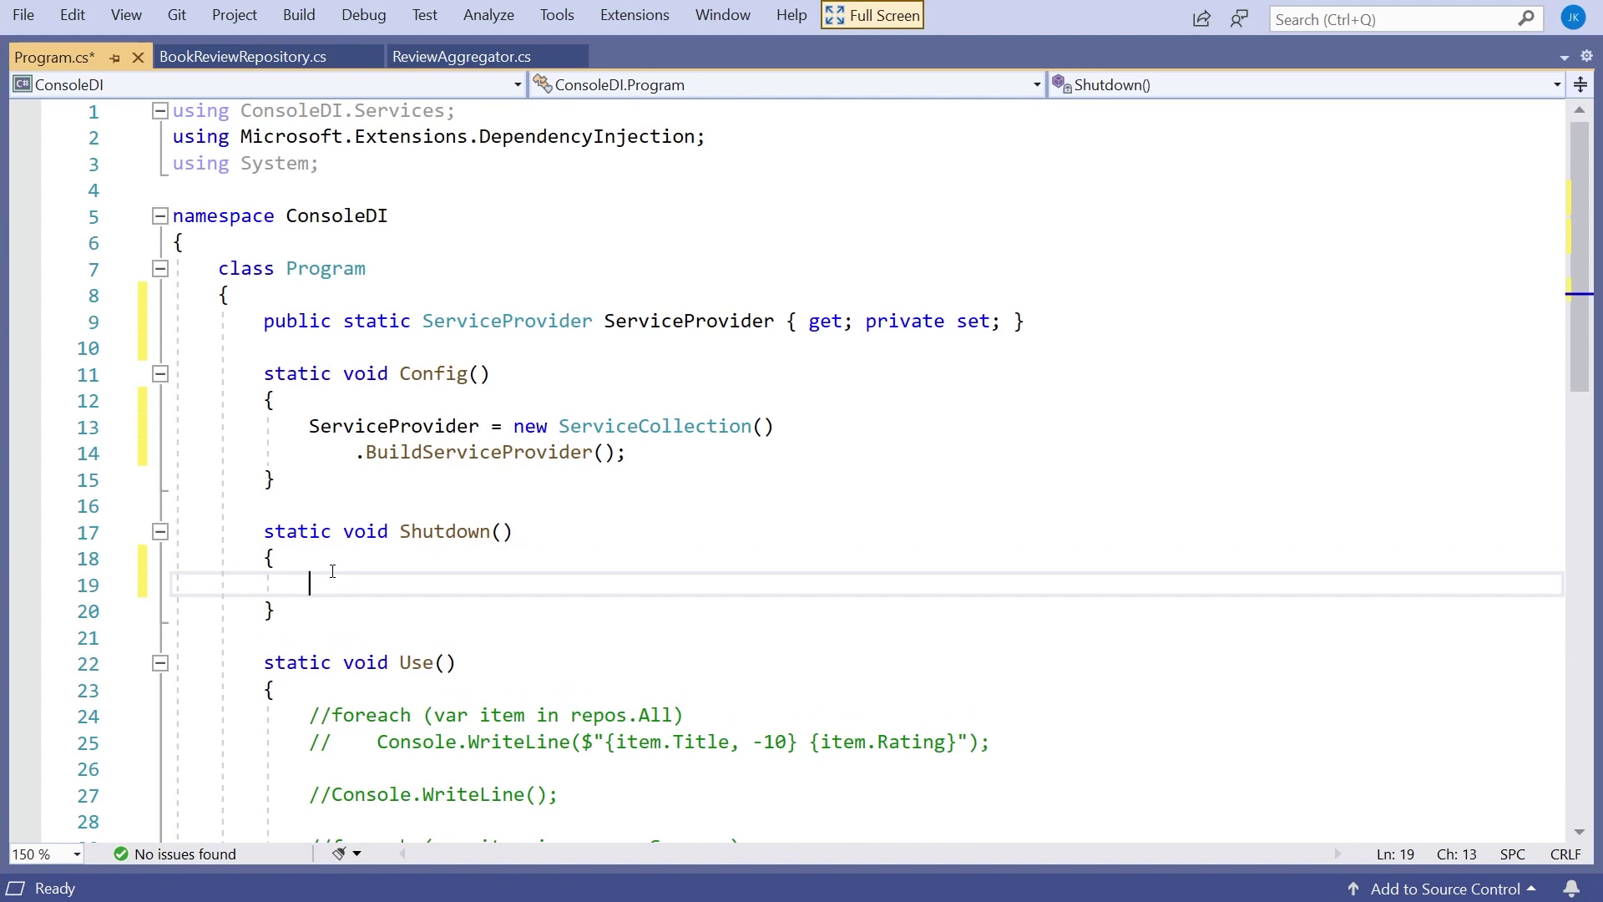
{"action": "type", "text": "Serv"}
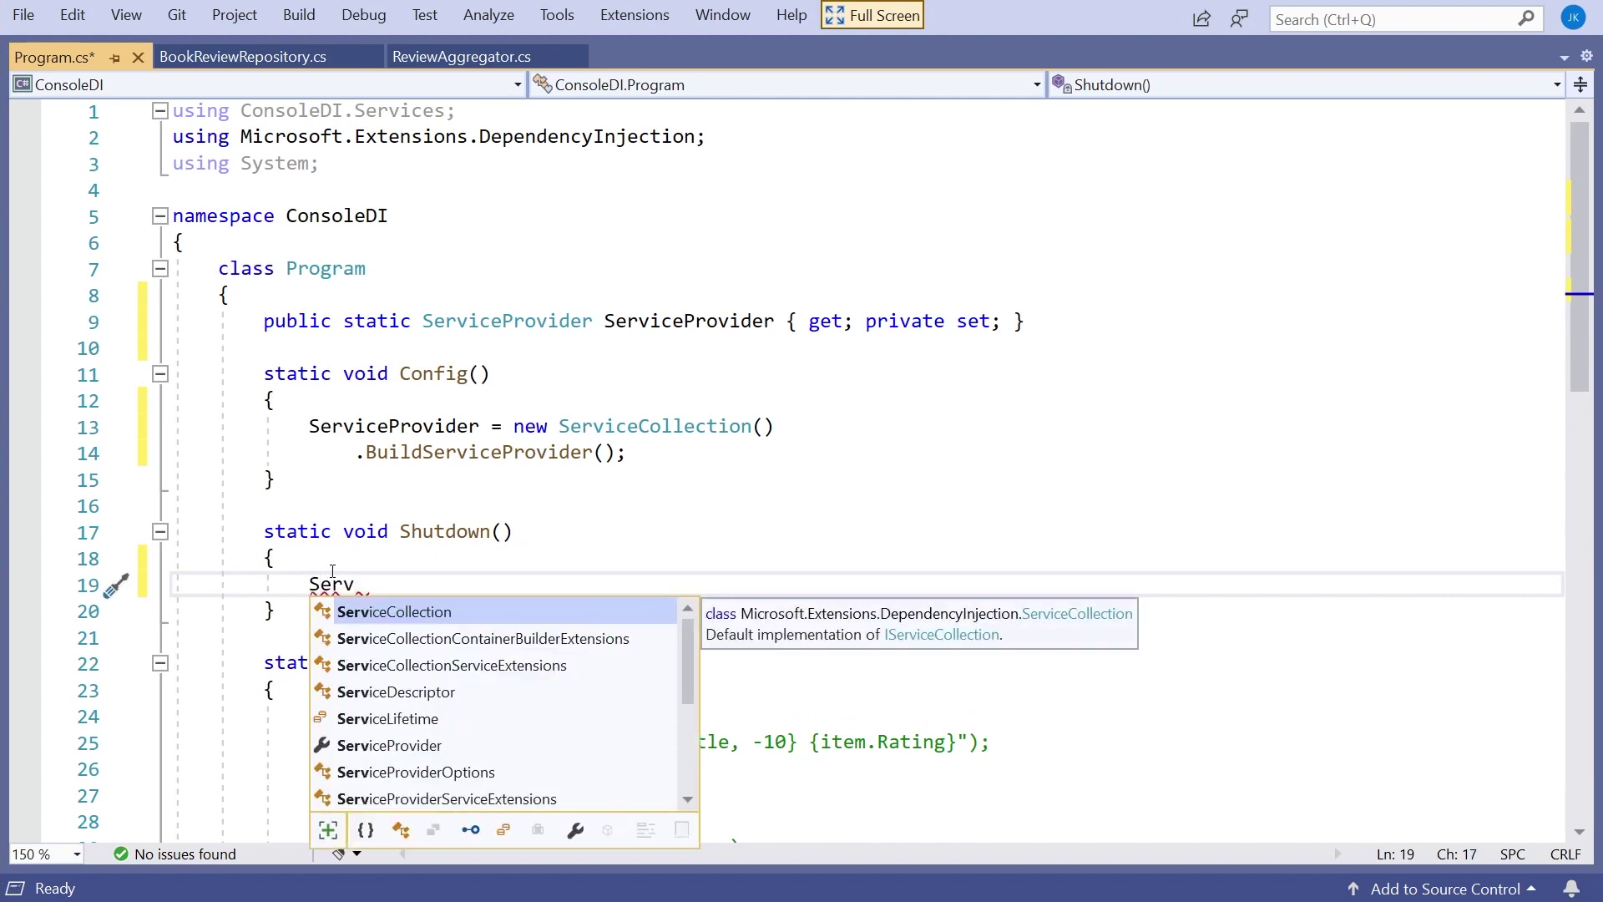
{"action": "key", "text": "Down"}
{"action": "key", "text": "Down"}
{"action": "key", "text": "Down"}
{"action": "key", "text": "Down"}
{"action": "type", "text": "?.D"}
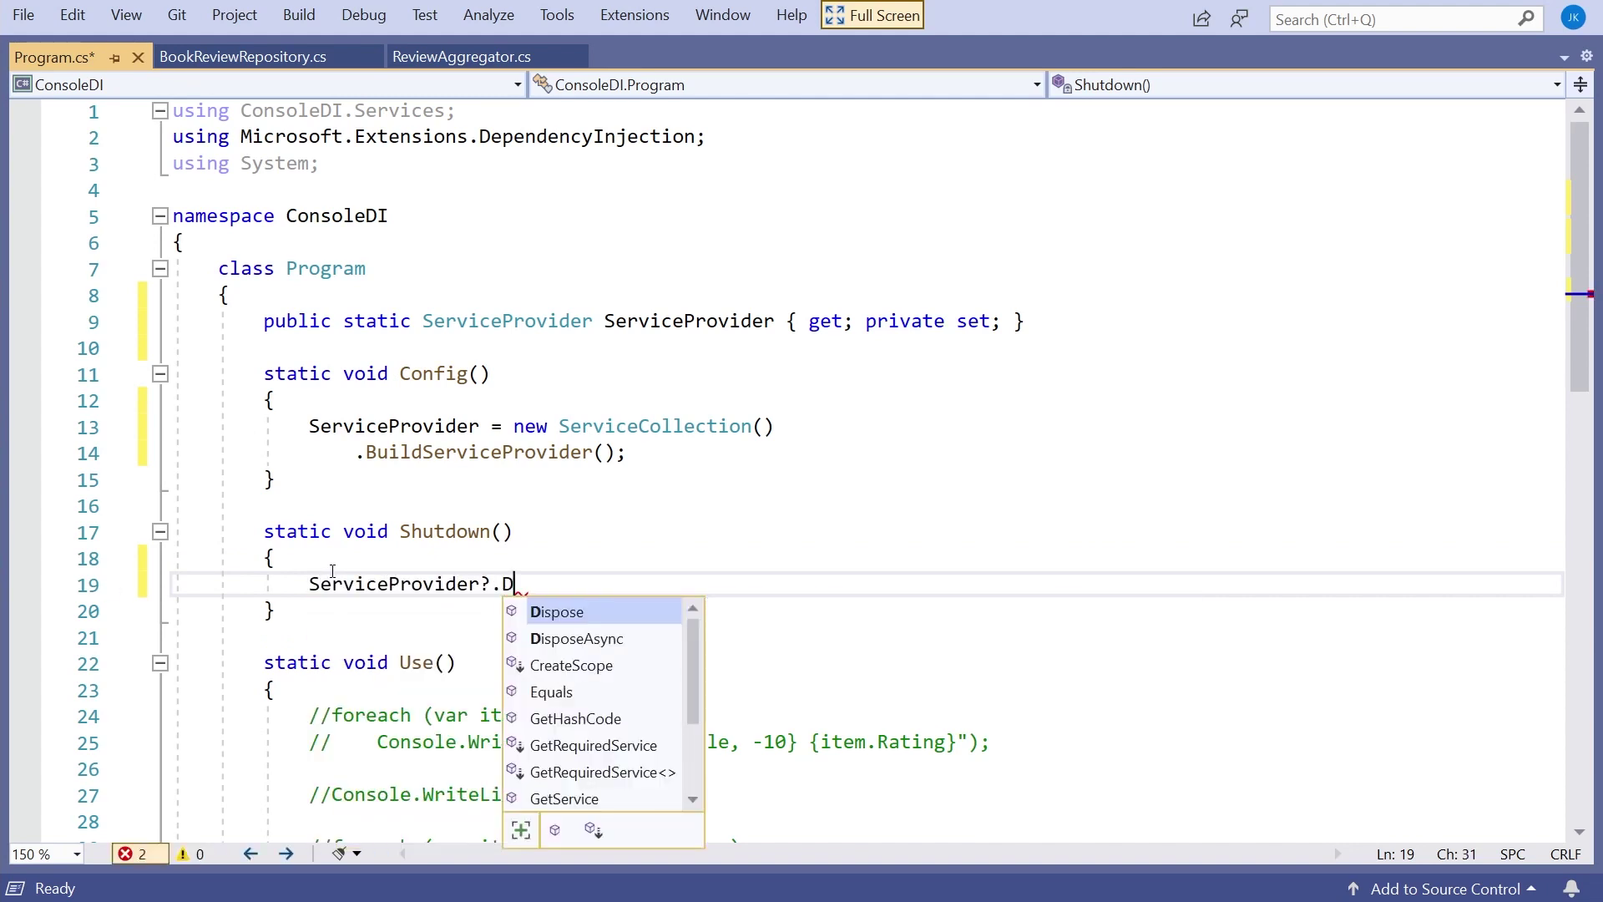
{"action": "key", "text": "Tab"}
{"action": "type", "text": "();"}
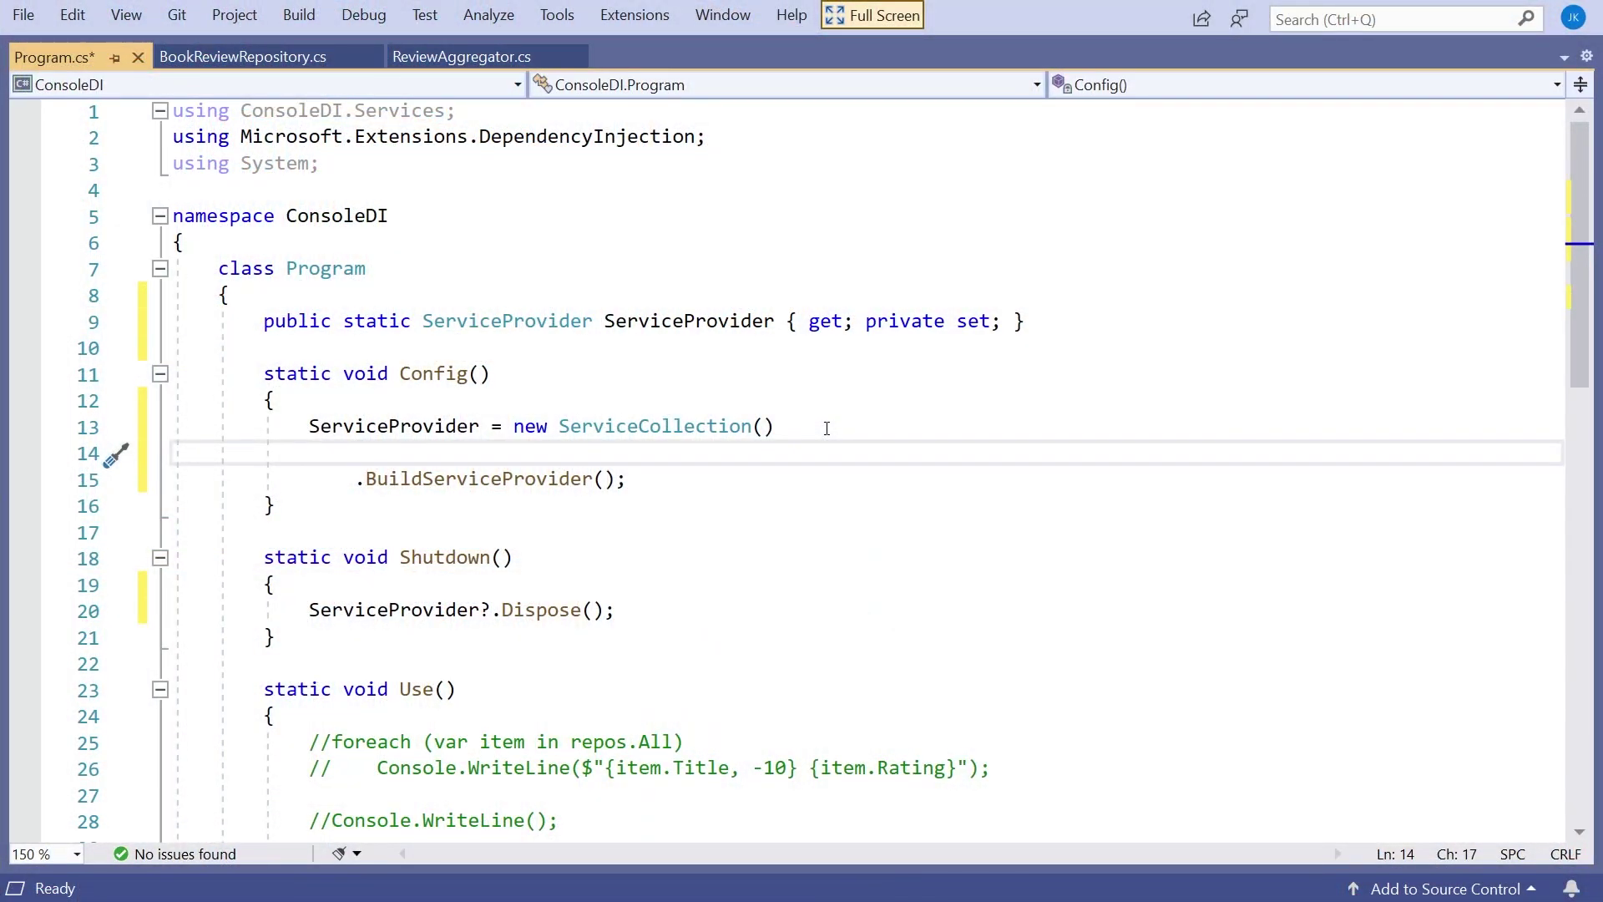
{"action": "type", "text": "."}
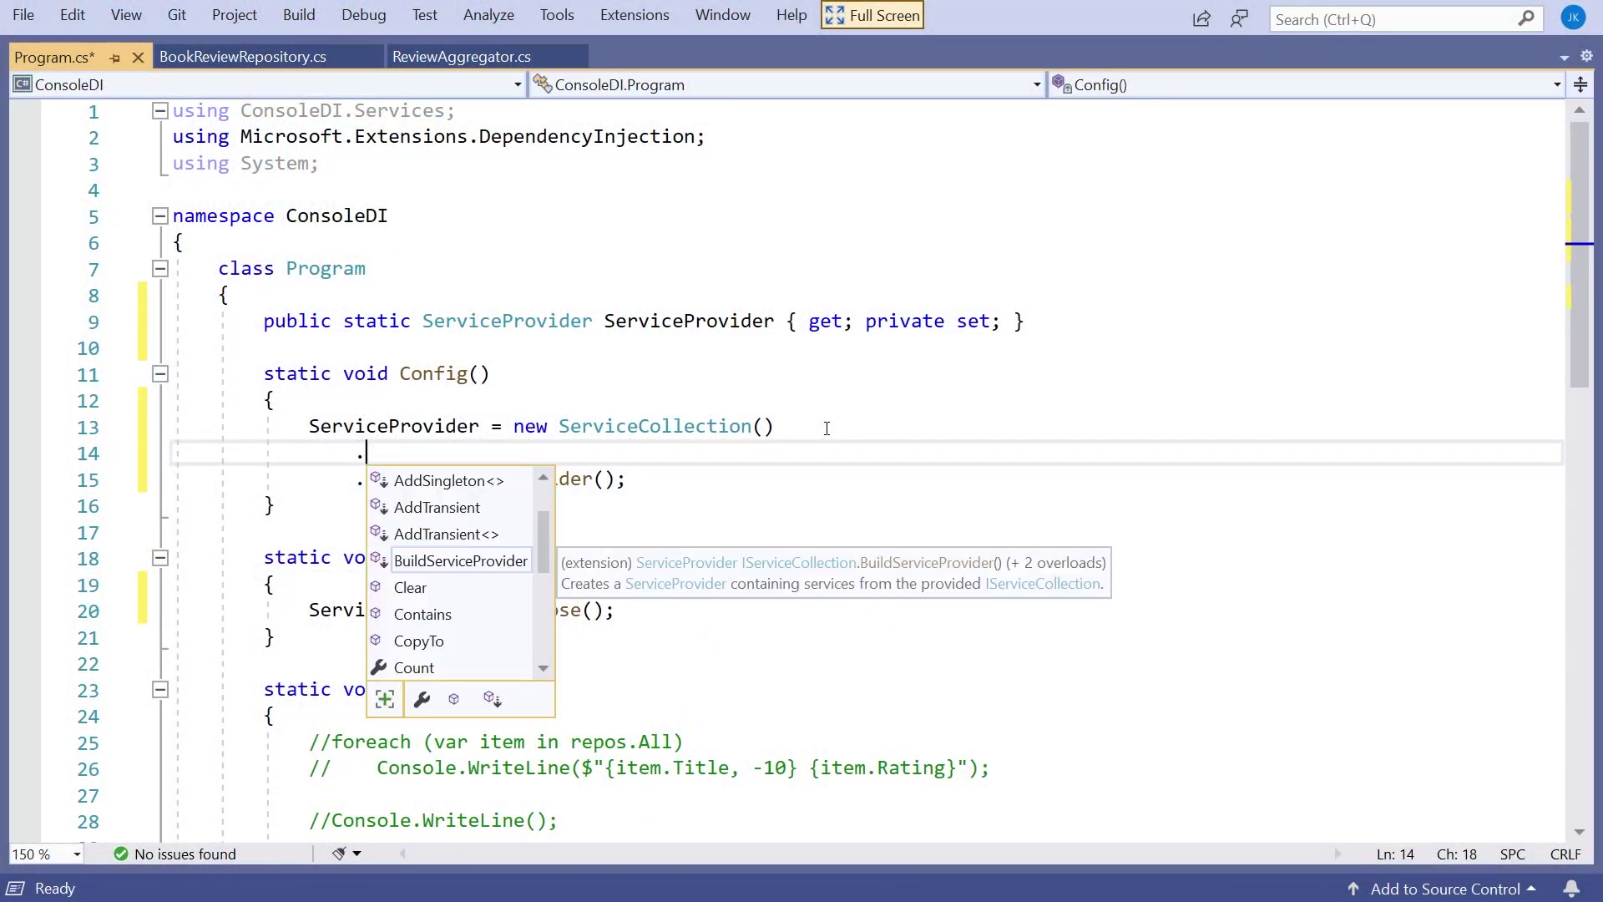
- Register transient IBookReviewRepository→BookReviewRepository and IReviewAggregator→ReviewAggregator services in Config
{"action": "key", "text": "Up"}
{"action": "key", "text": "Up"}
{"action": "key", "text": "Tab"}
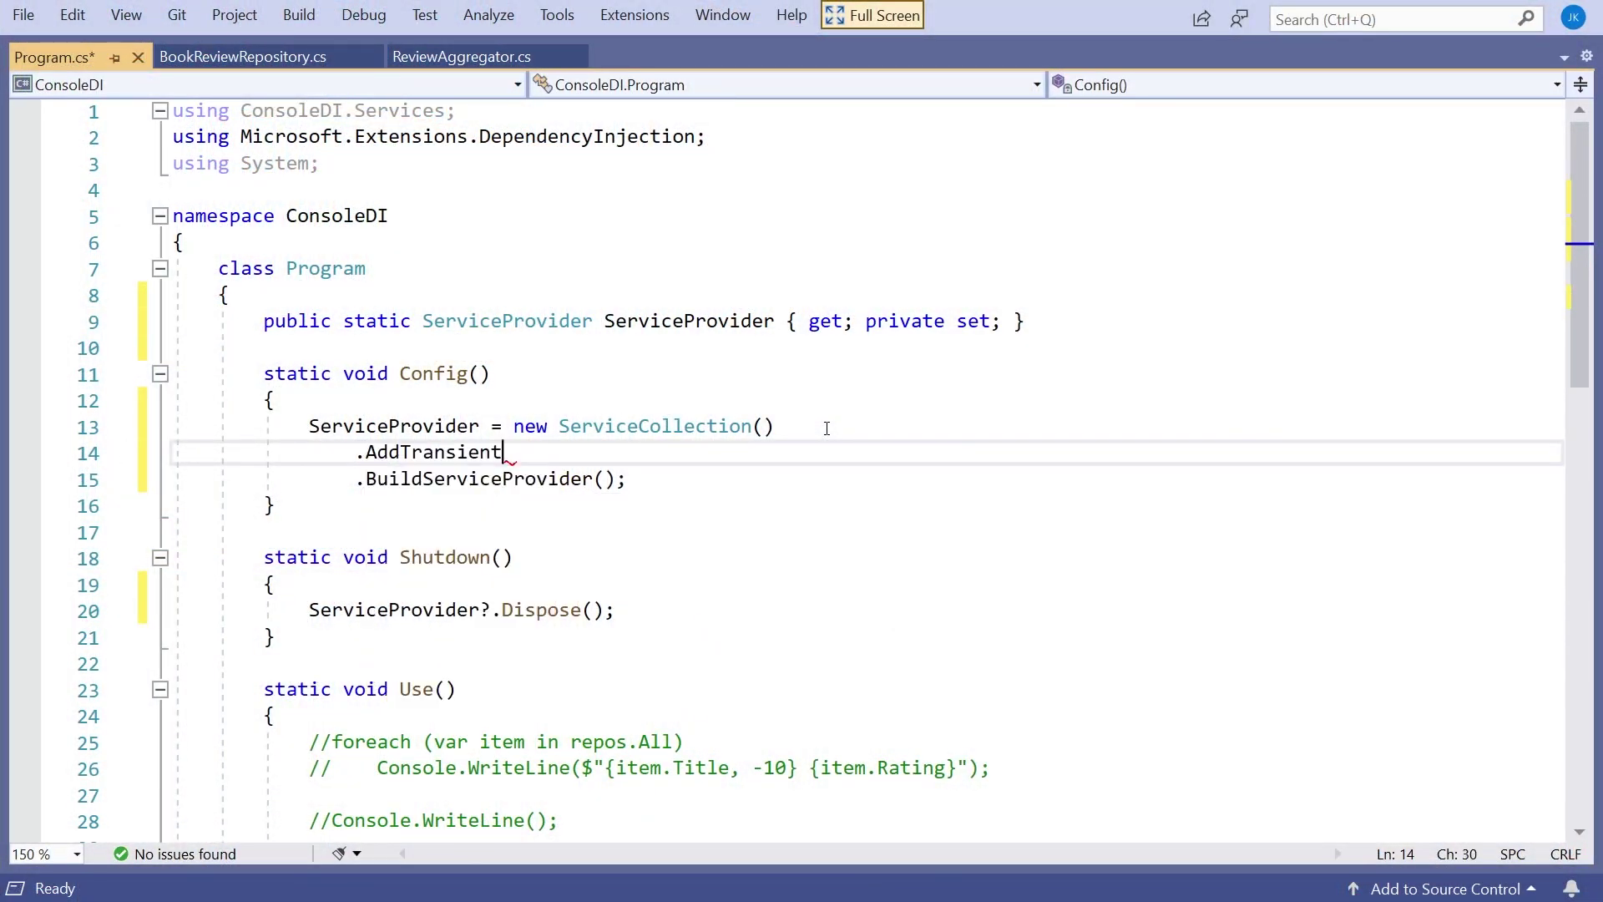
{"action": "type", "text": "<"}
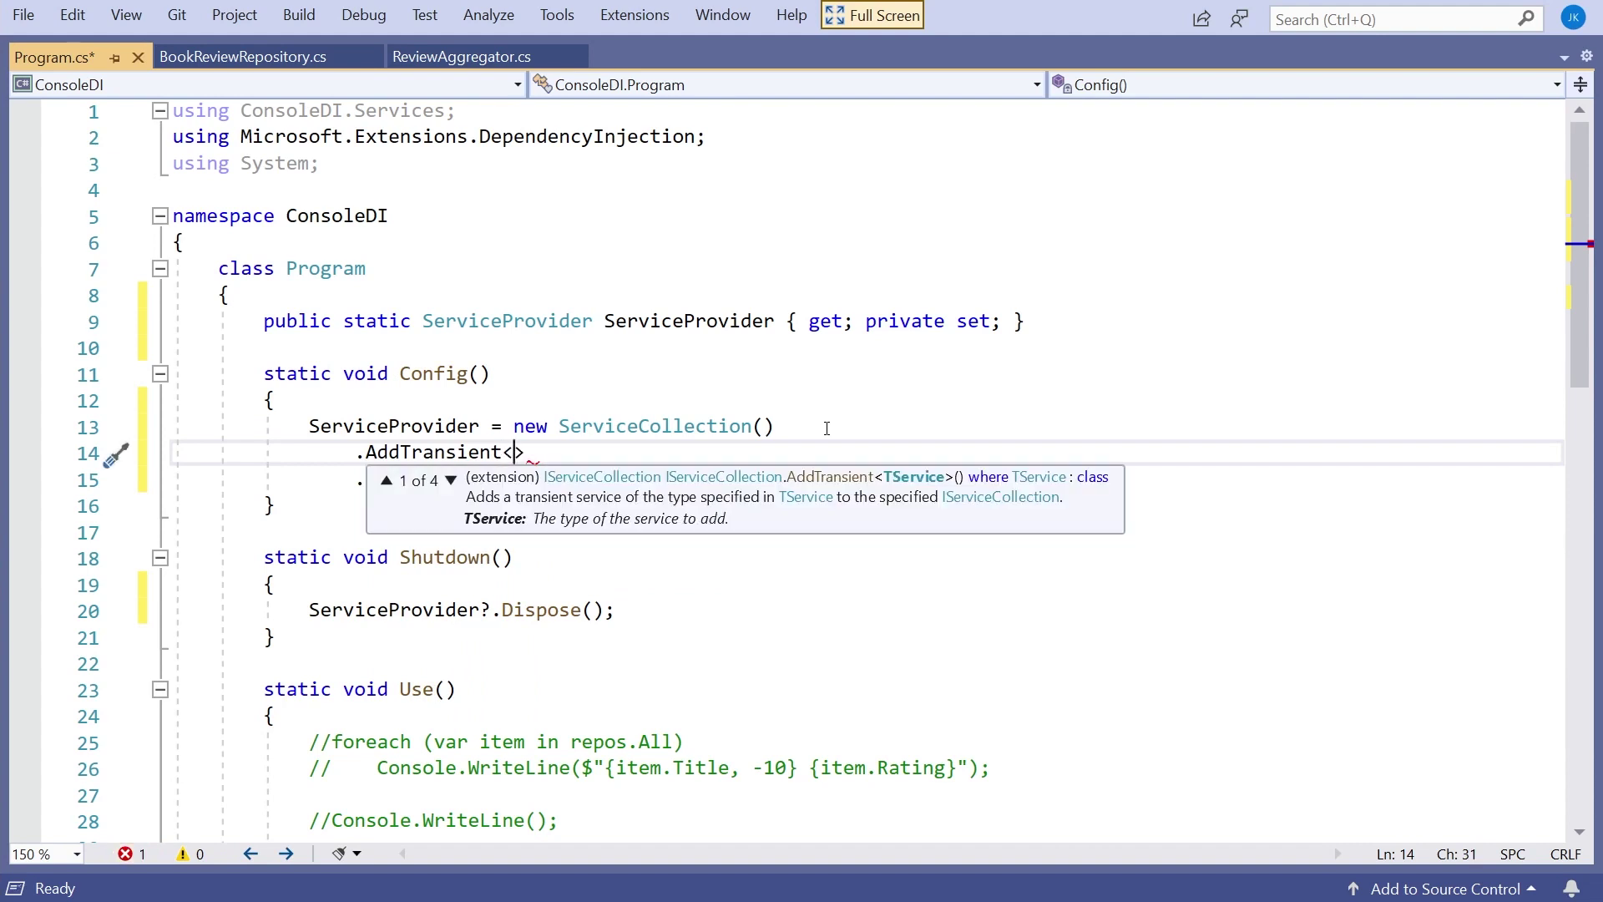
{"action": "type", "text": "I"}
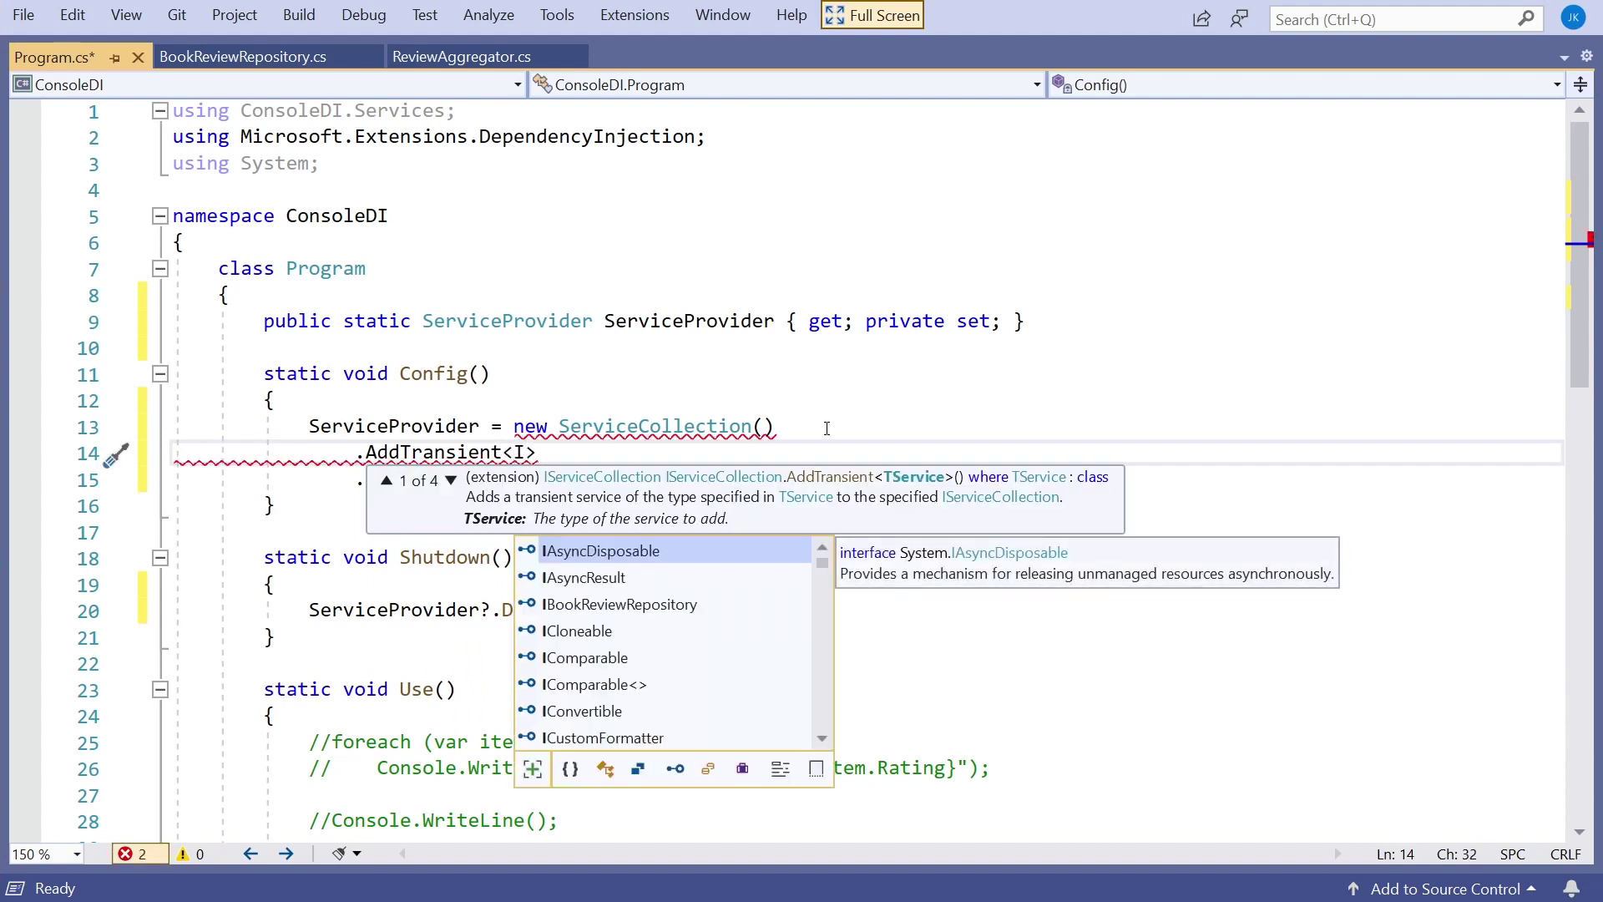
{"action": "key", "text": "Tab"}
{"action": "type", "text": ", "}
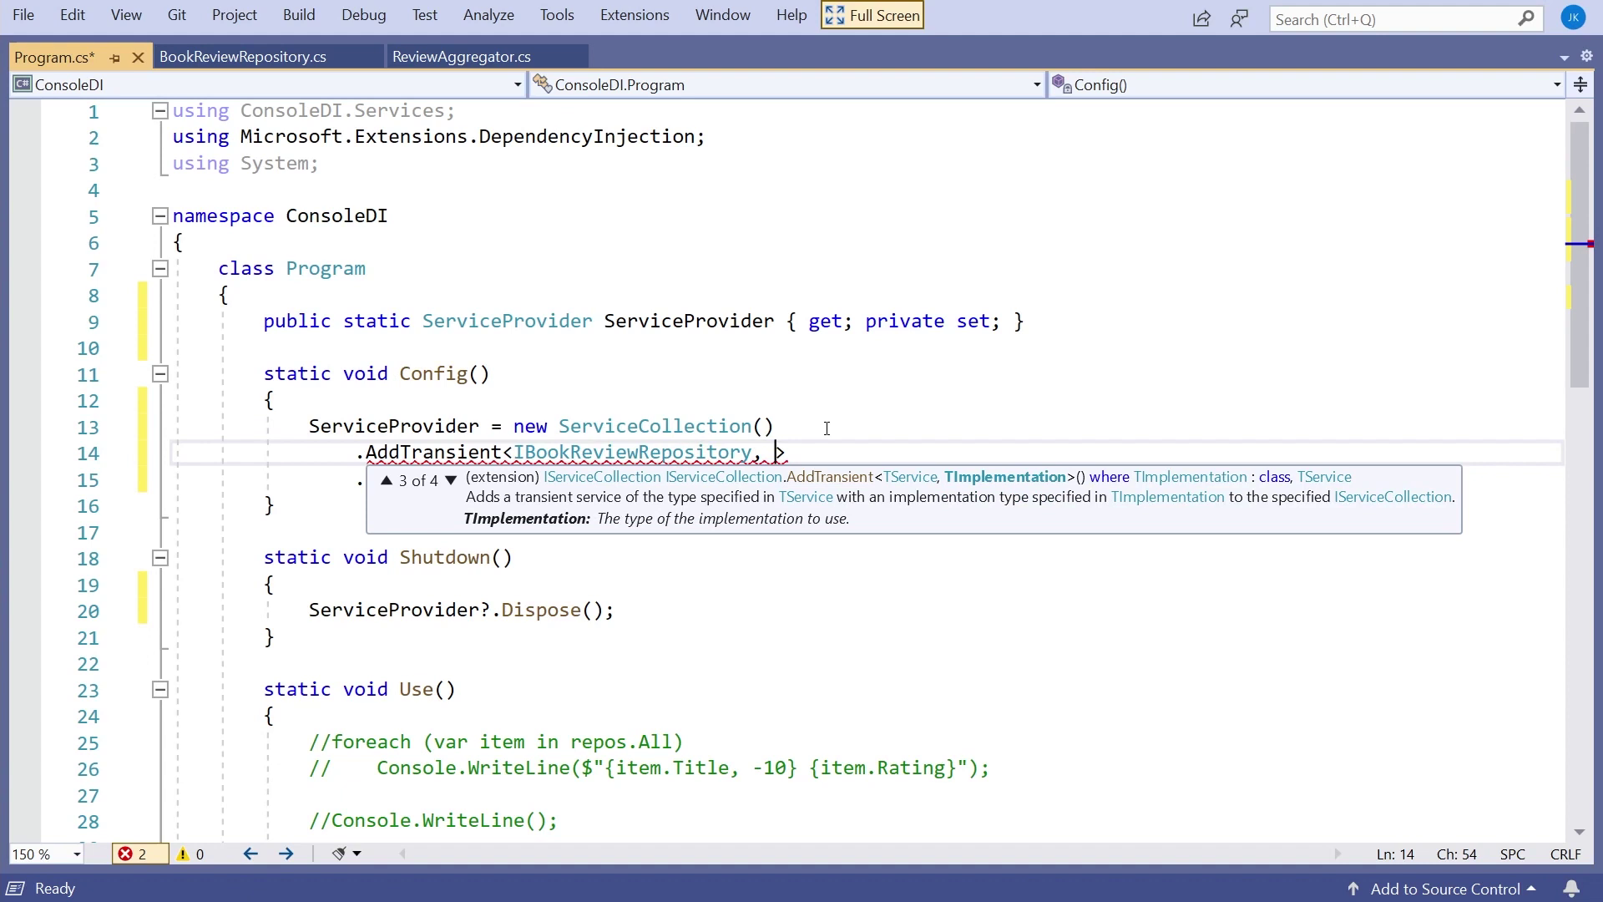
{"action": "type", "text": "B"}
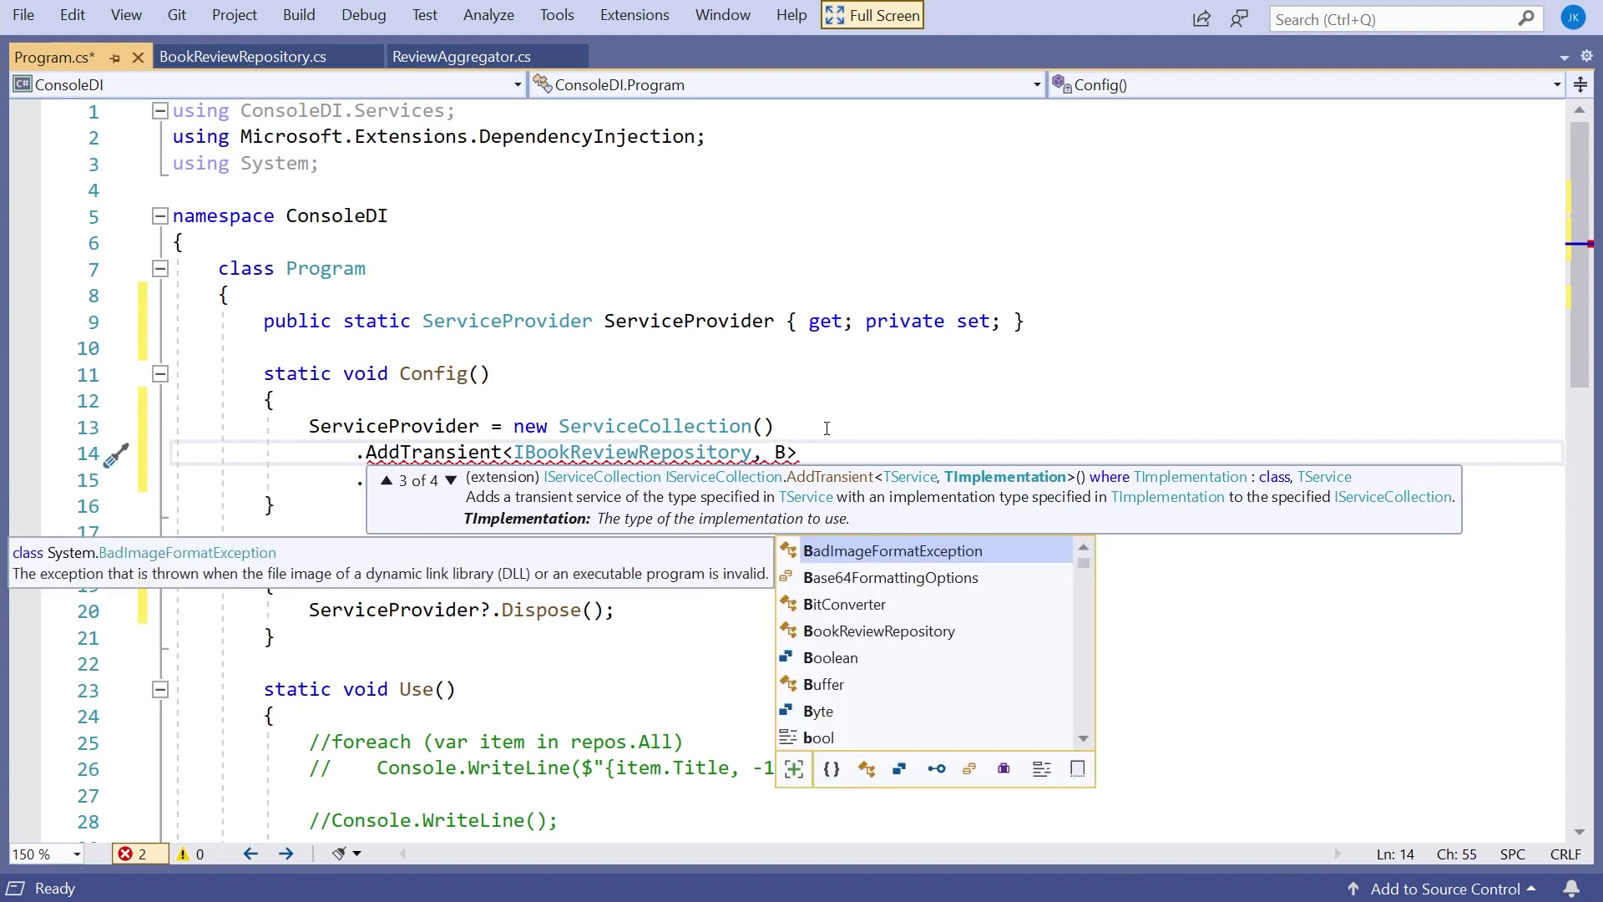
{"action": "key", "text": "Tab"}
{"action": "key", "text": "End"}
{"action": "type", "text": "()"}
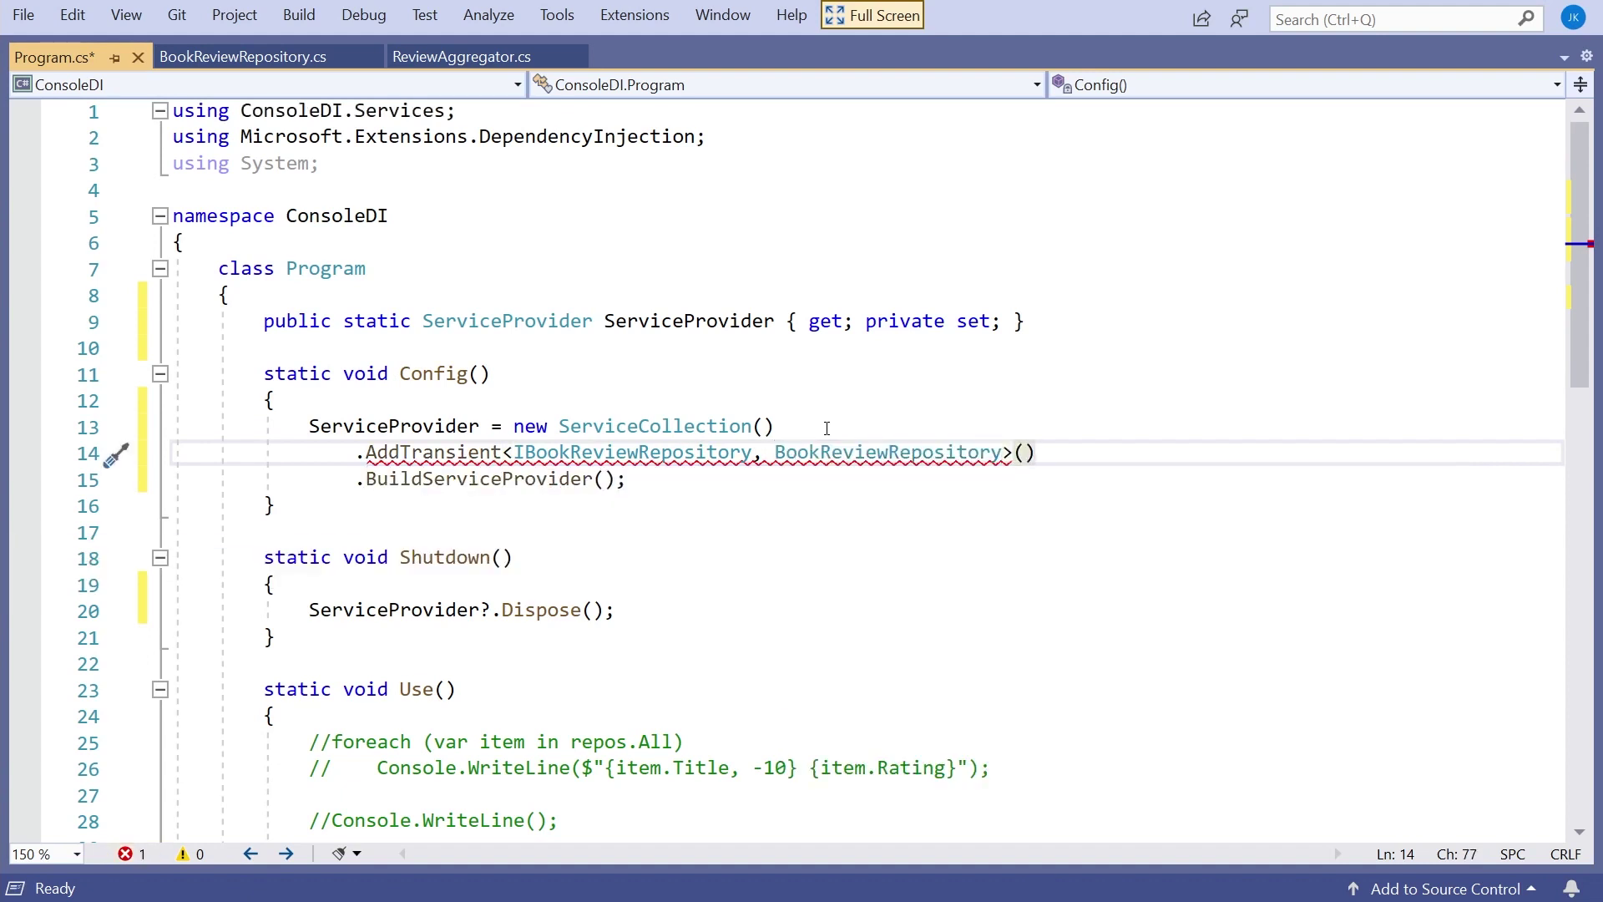
{"action": "key", "text": "Return"}
{"action": "type", "text": "."}
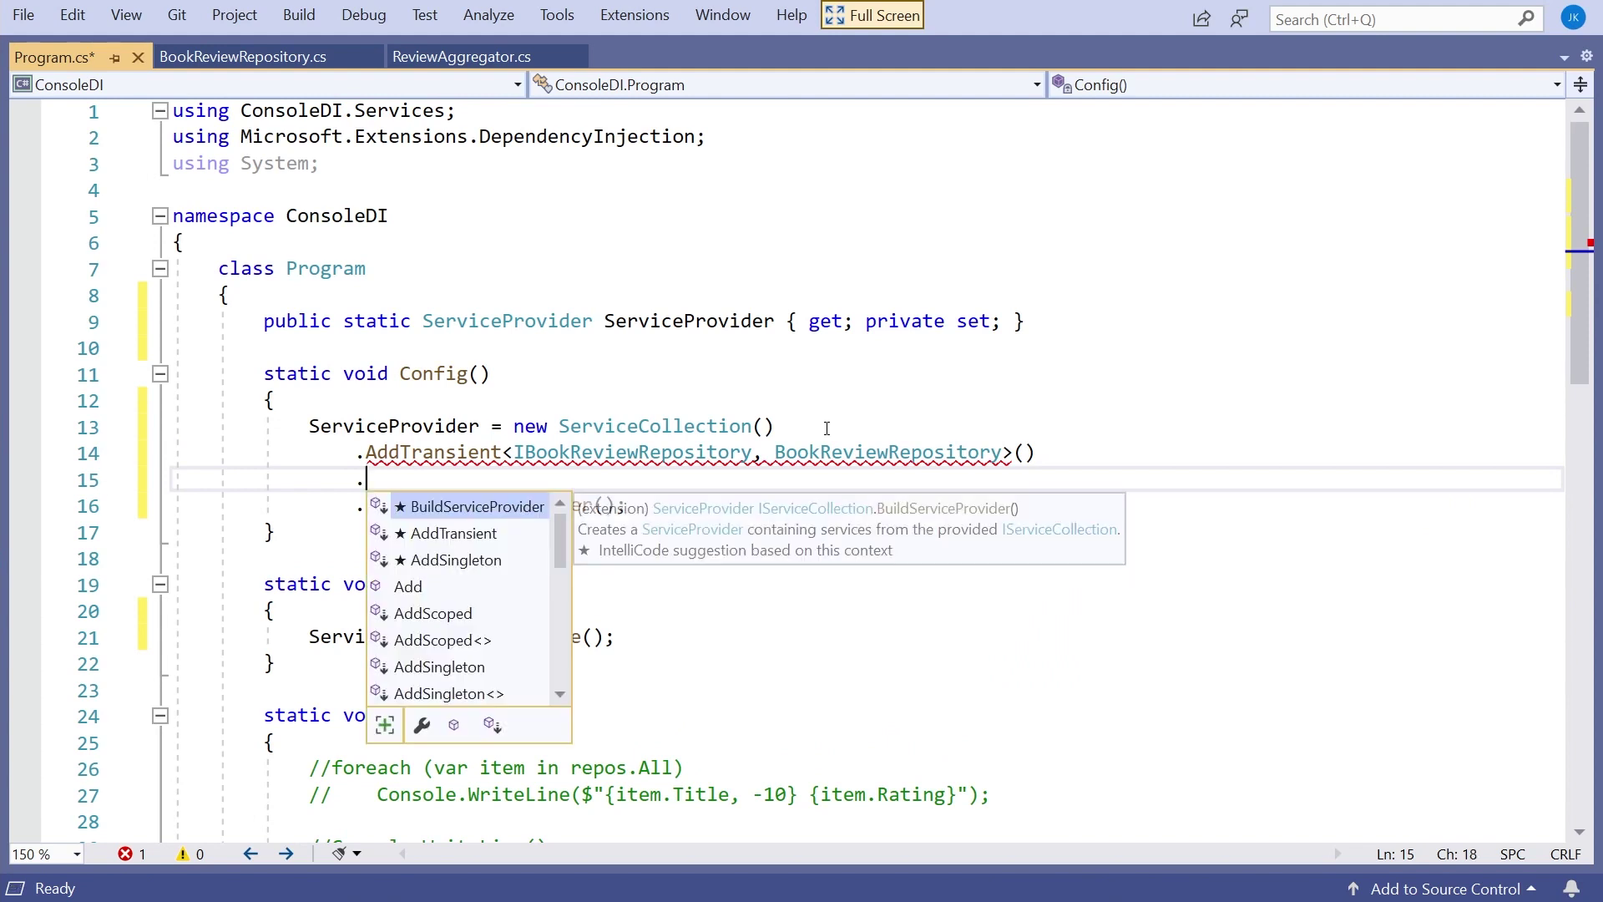
{"action": "key", "text": "Tab"}
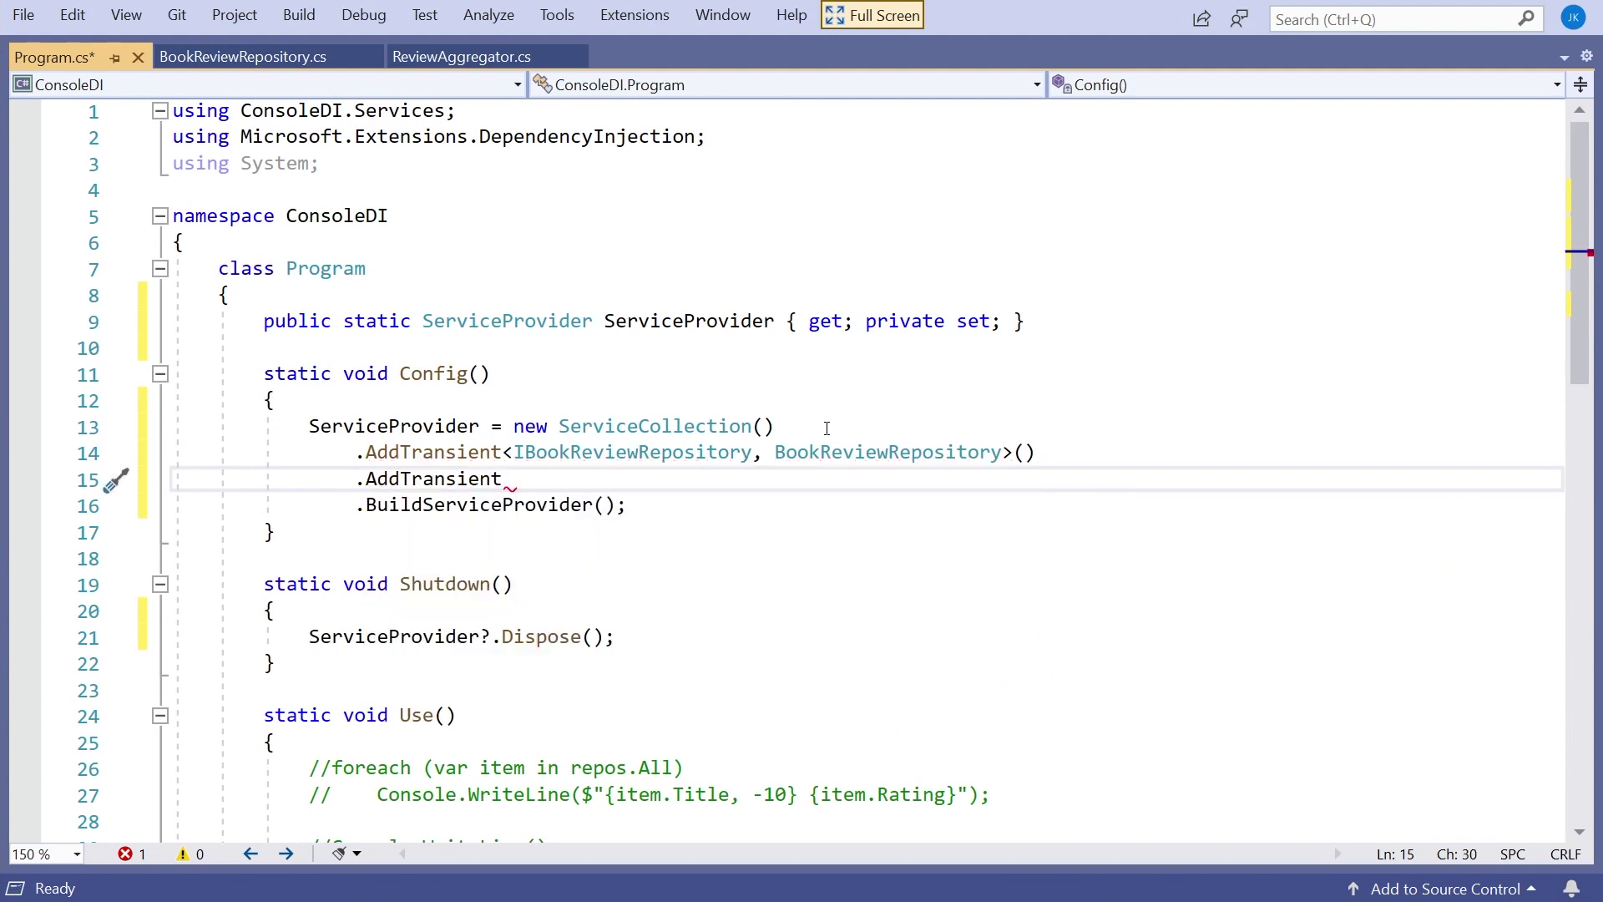
{"action": "type", "text": "<I"}
{"action": "type", "text": "Re>"}
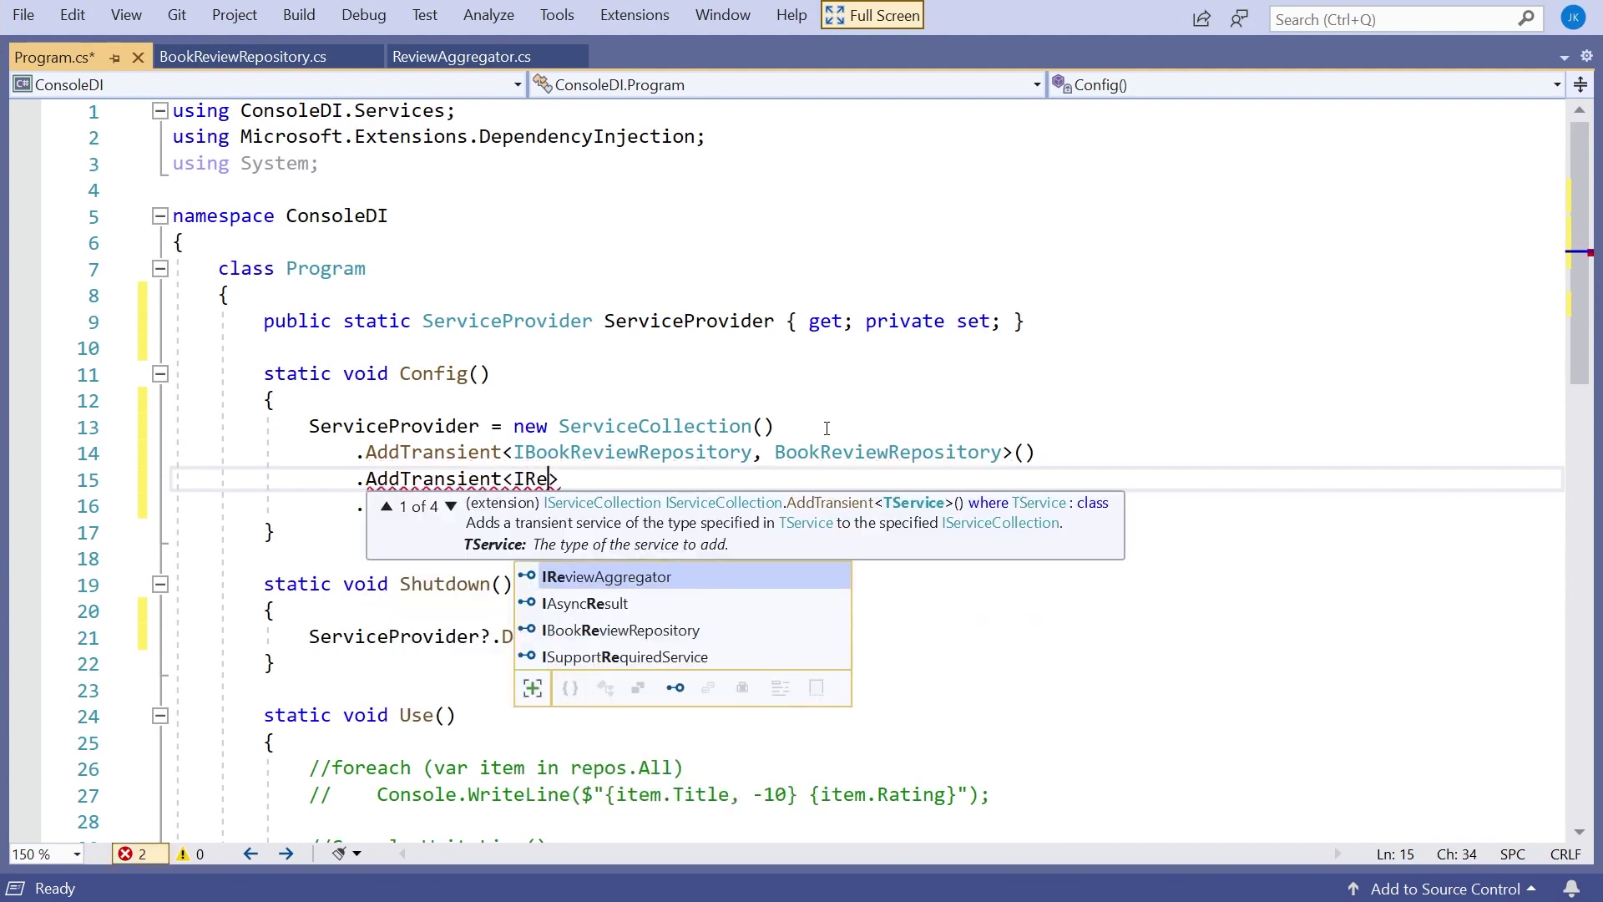
{"action": "key", "text": "Tab"}
{"action": "type", "text": ", "}
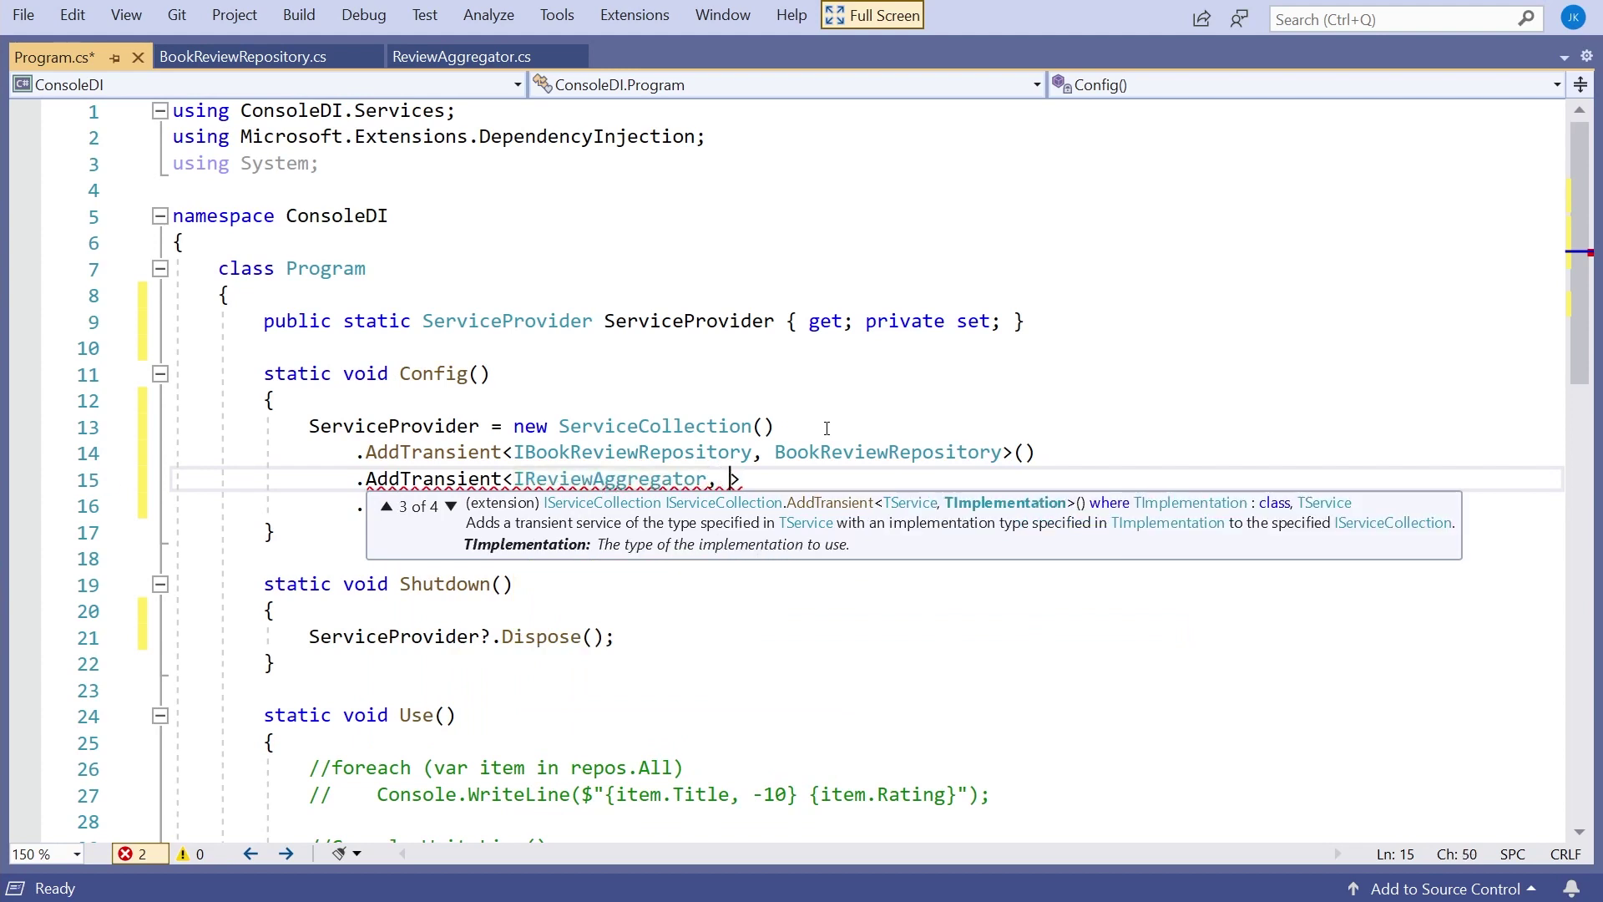
{"action": "type", "text": "Re"}
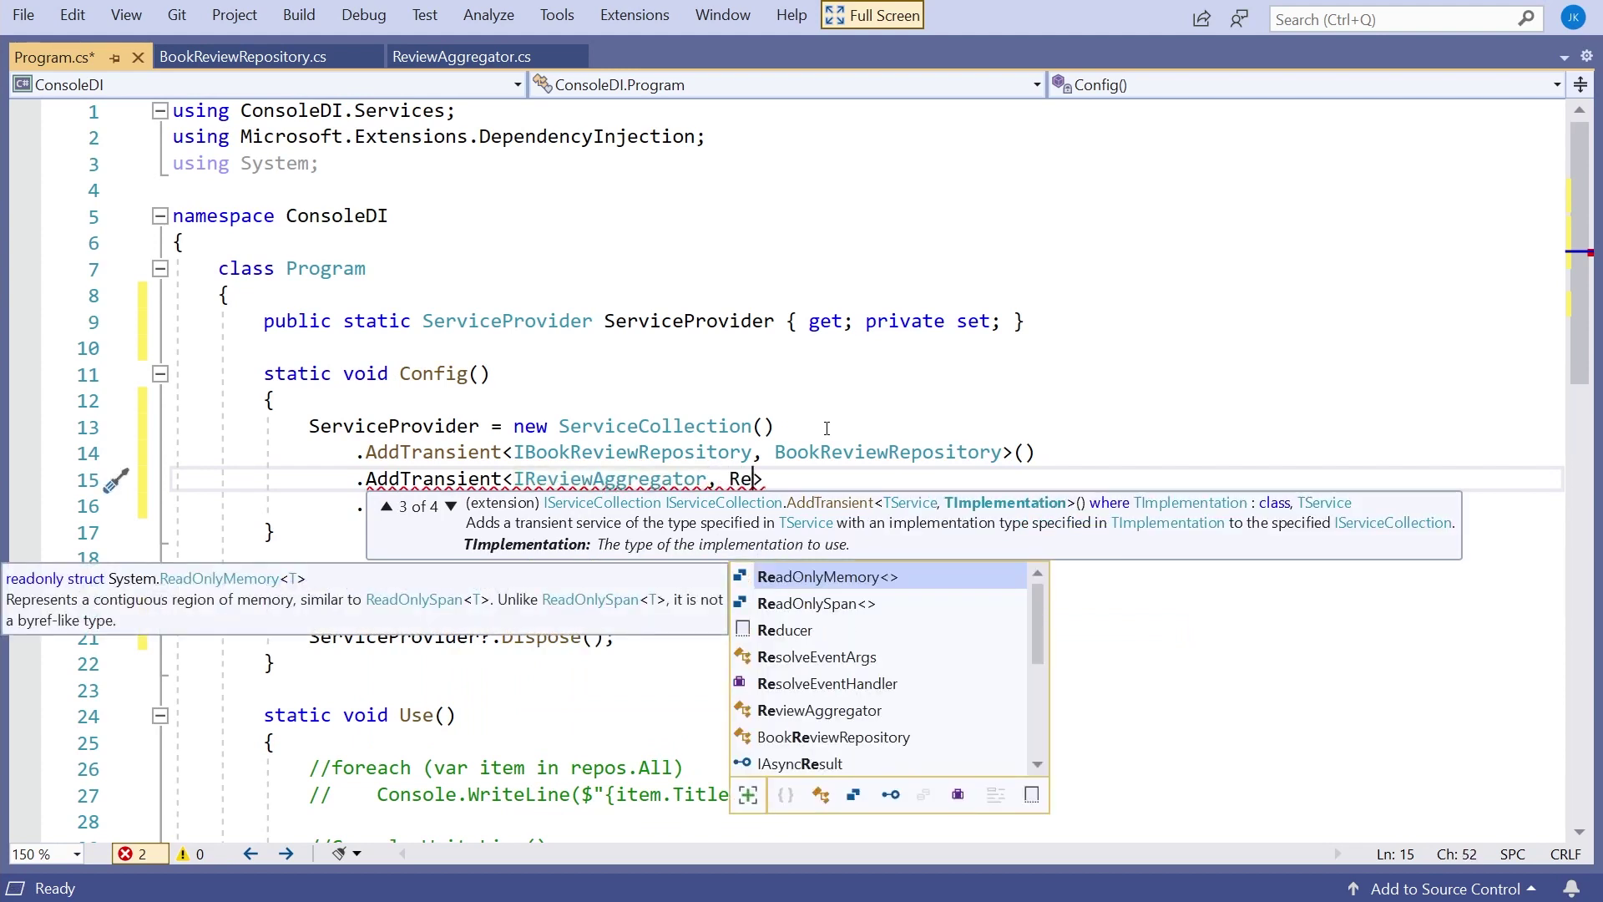
{"action": "type", "text": "v"}
{"action": "key", "text": "Tab"}
{"action": "key", "text": "Right"}
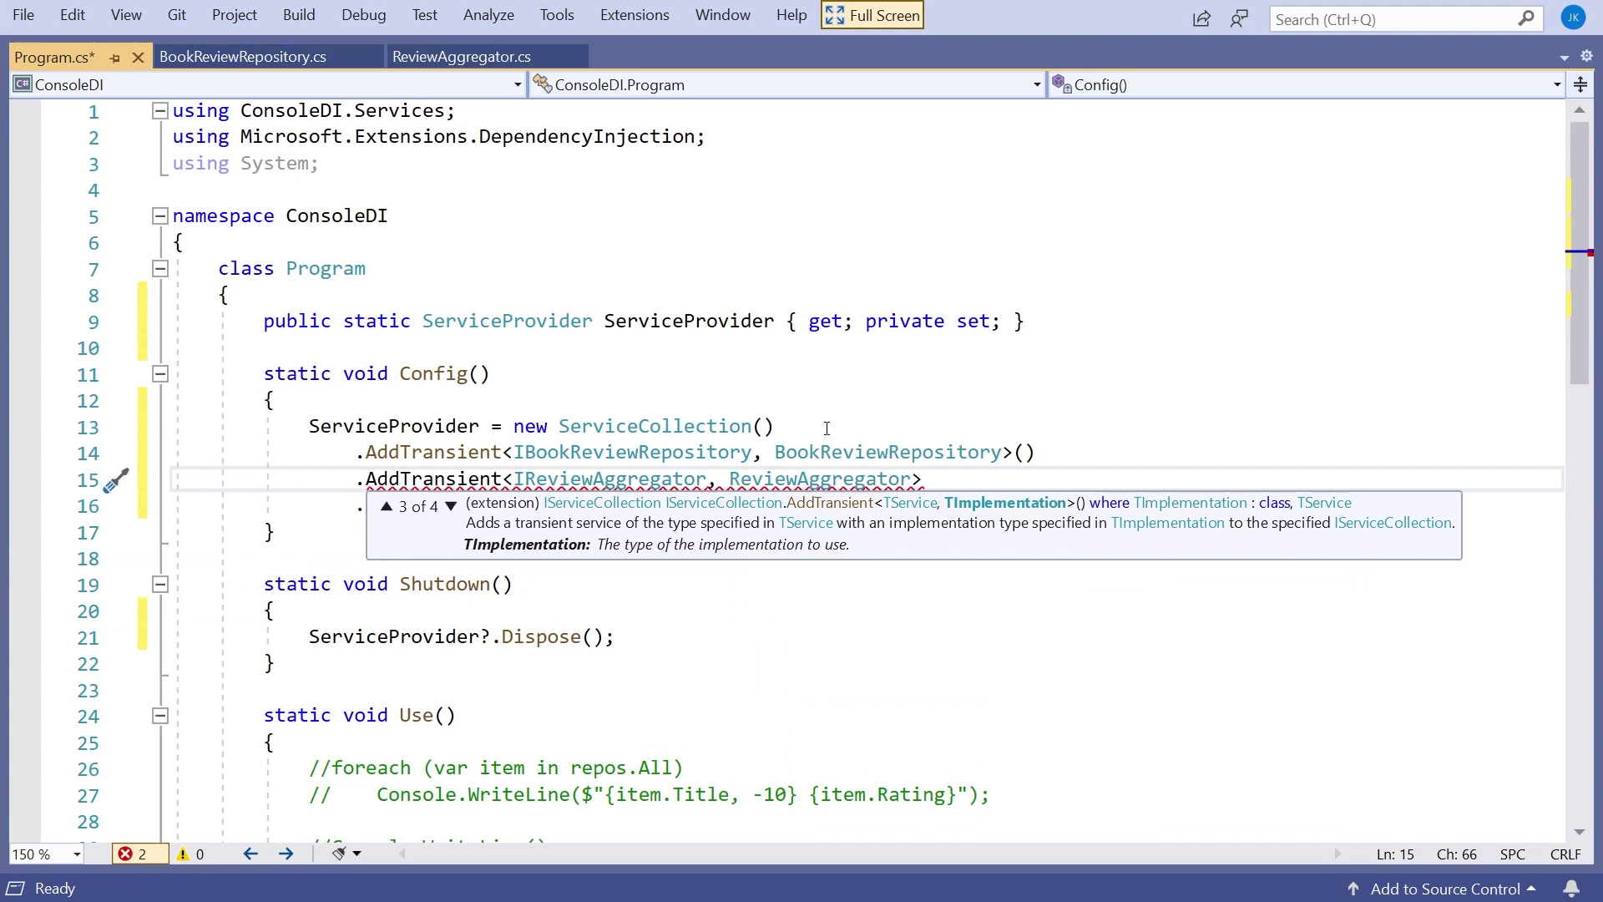
{"action": "type", "text": "()"}
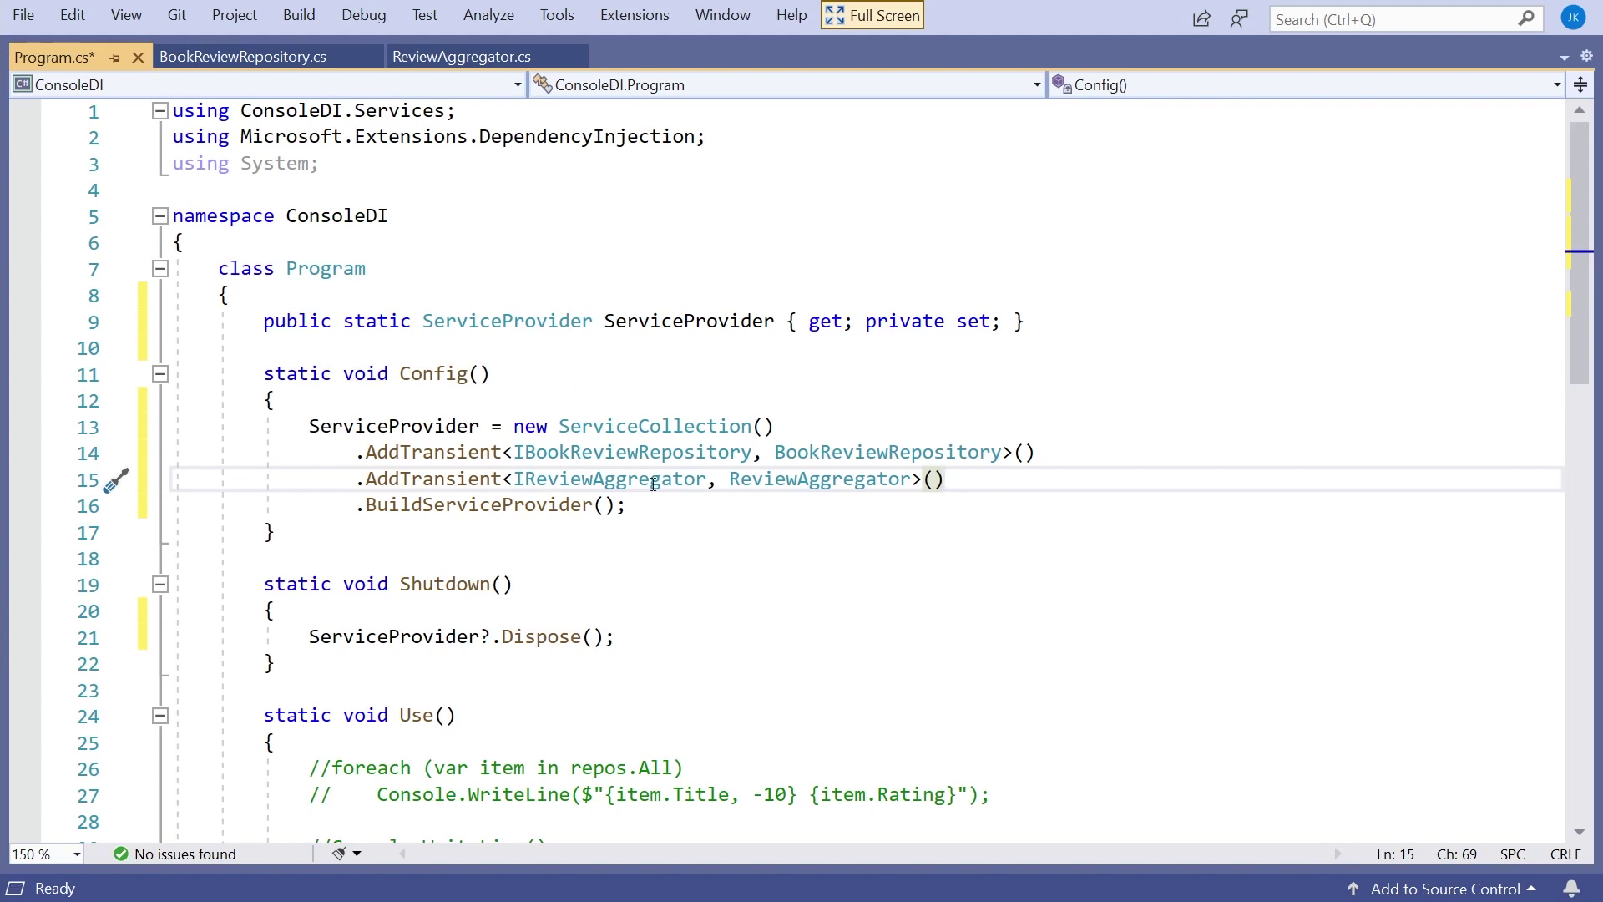
{"action": "scroll", "coordinate": [499, 651], "scroll_direction": "down", "scroll_amount": 3}
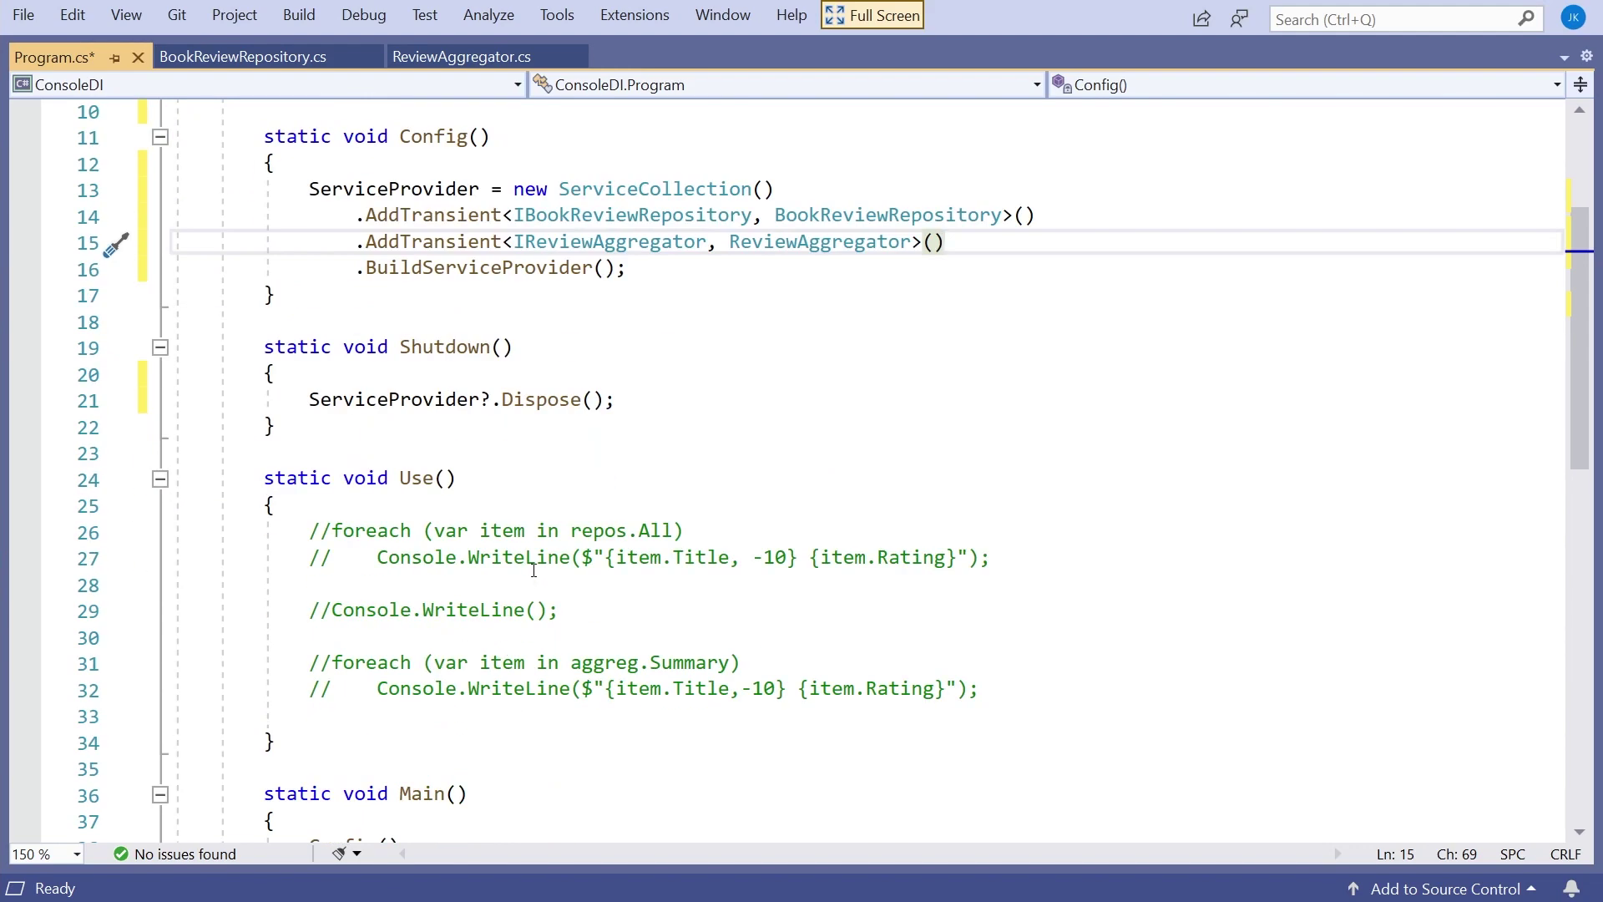
{"action": "scroll", "coordinate": [533, 570], "scroll_direction": "down", "scroll_amount": 2}
{"action": "scroll", "coordinate": [545, 604], "scroll_direction": "up", "scroll_amount": 2}
- Start Use() with 'var repos = ServiceProvider.GetRequiredService<IBookReviewRepository>();'
{"action": "left_click", "coordinate": [509, 514]}
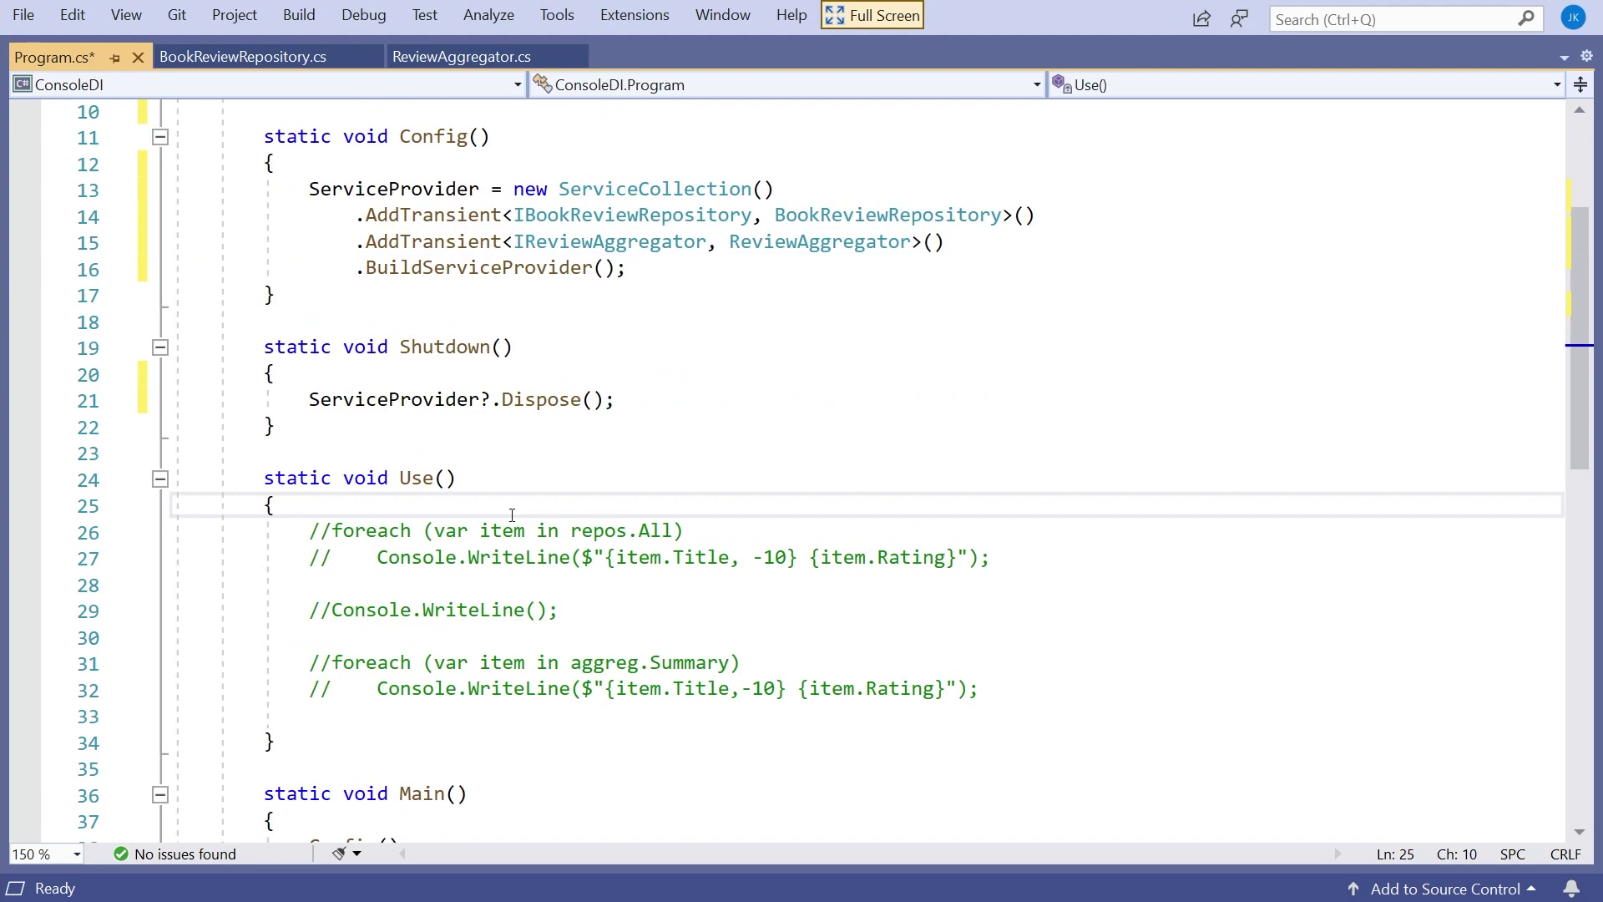
{"action": "key", "text": "Return"}
{"action": "key", "text": "Return"}
{"action": "key", "text": "Up"}
{"action": "key", "text": "Up"}
{"action": "key", "text": "Down"}
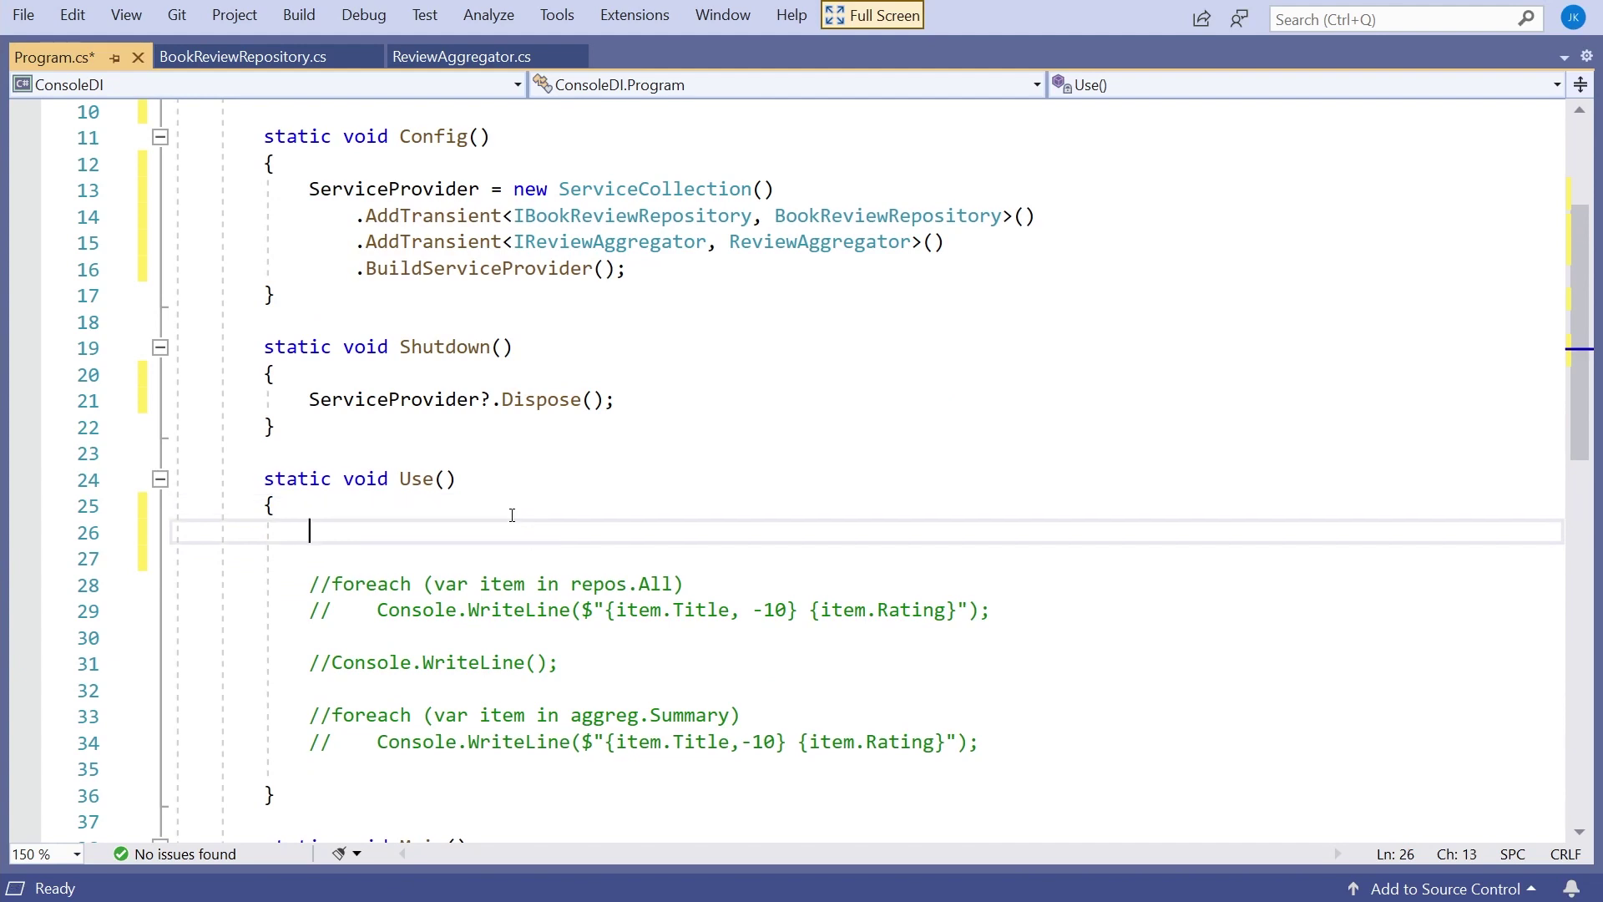
{"action": "type", "text": "var "}
{"action": "type", "text": "repos "}
{"action": "type", "text": "="}
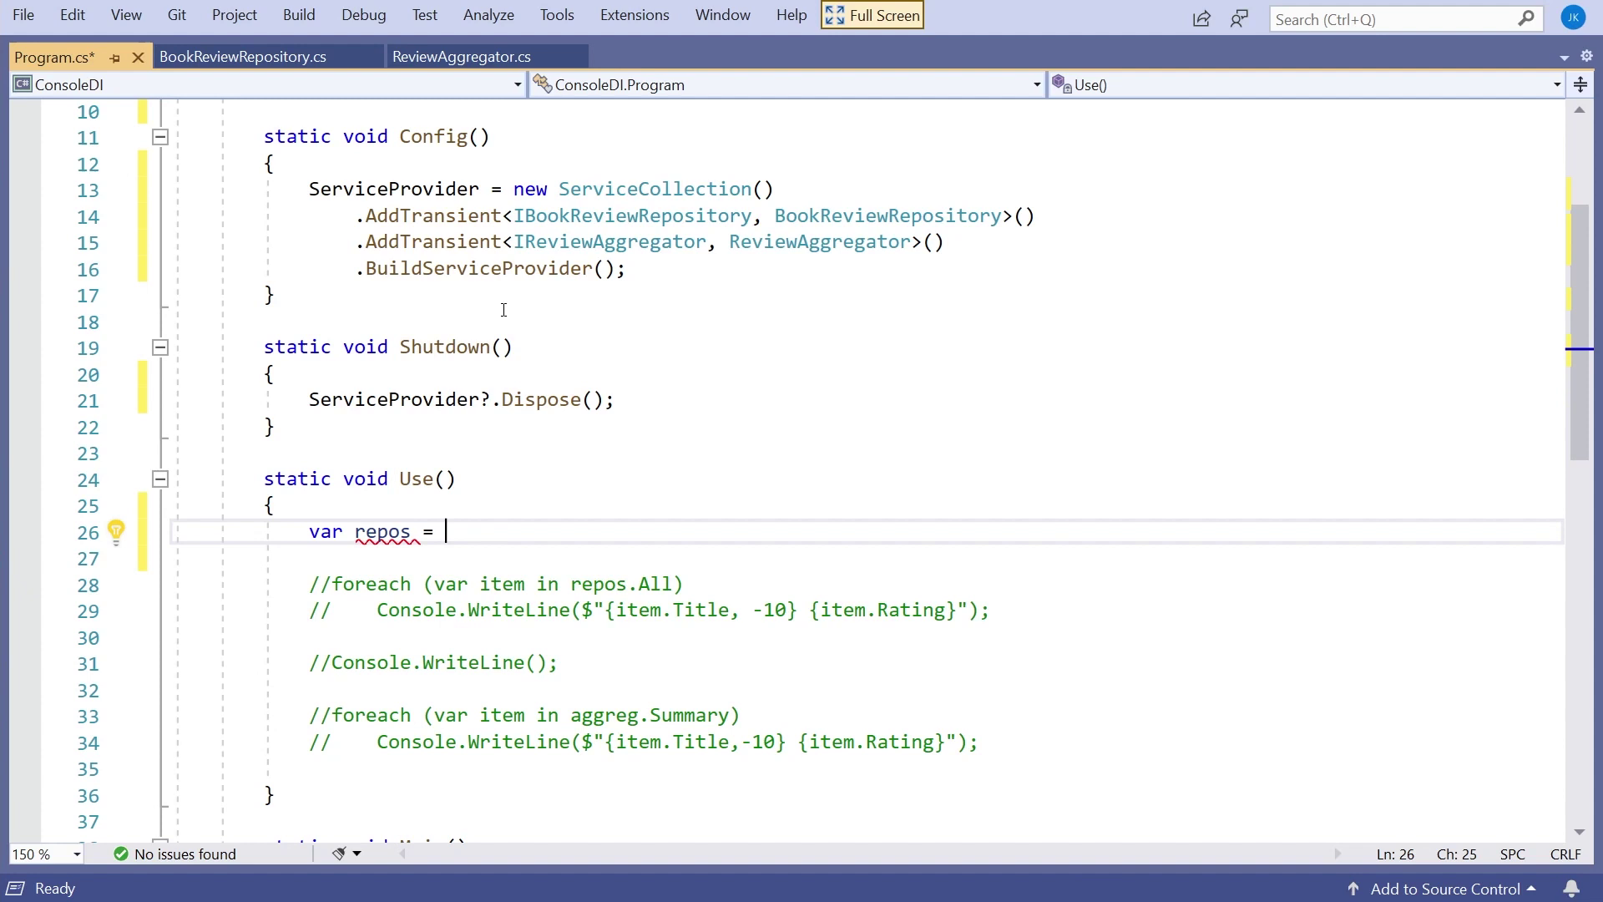
{"action": "double_click", "coordinate": [393, 192]}
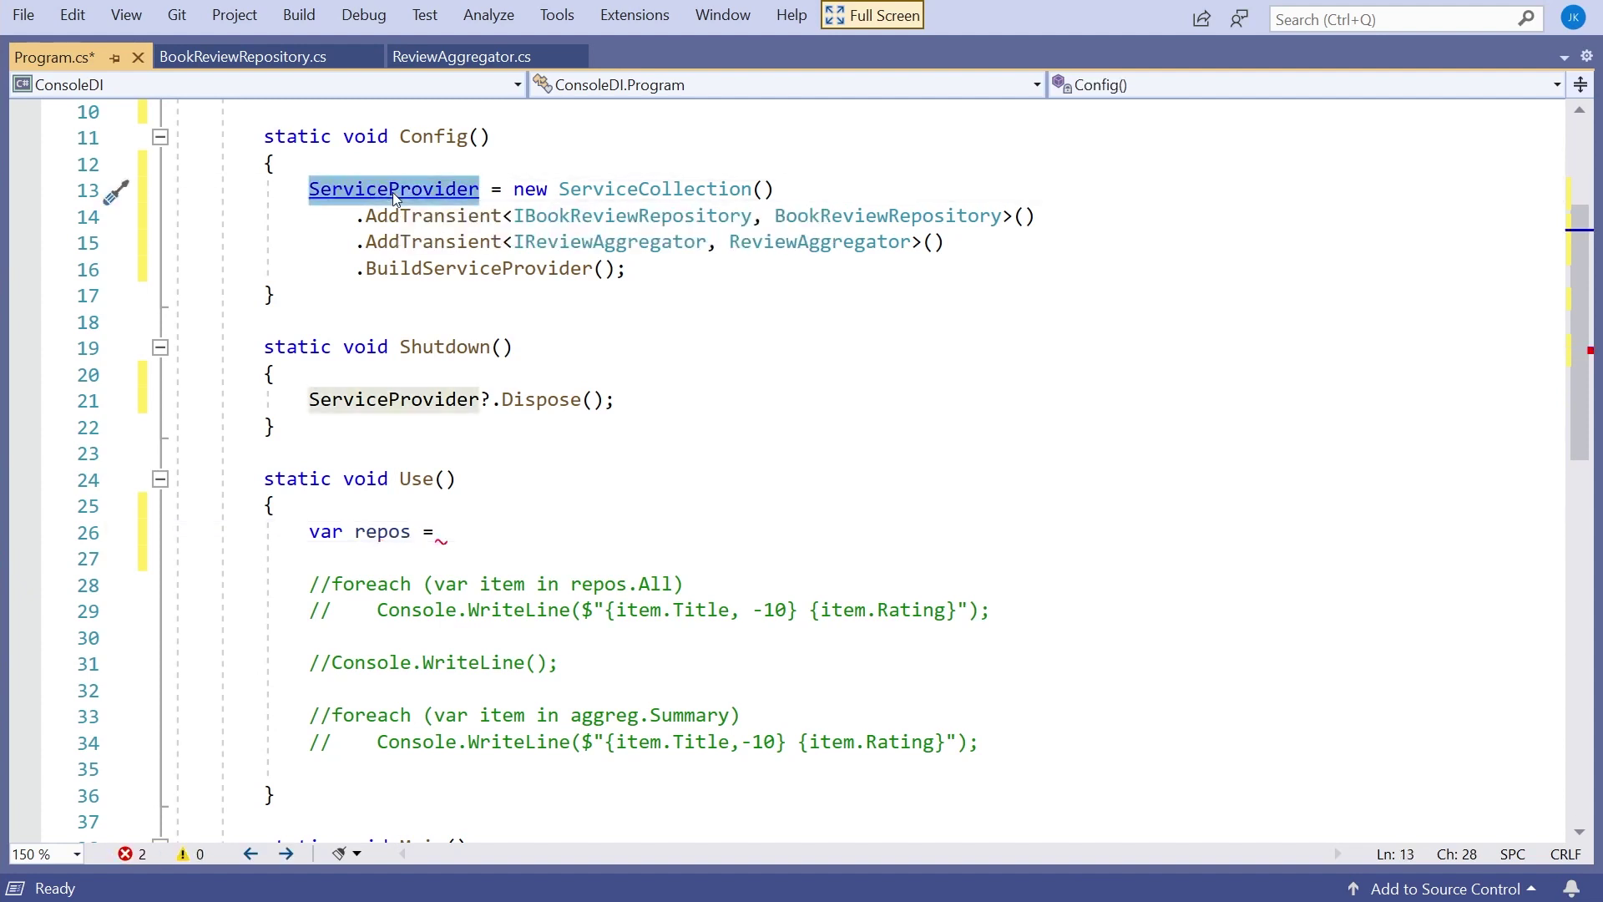
{"action": "key", "text": "ctrl+c"}
{"action": "left_click", "coordinate": [449, 531]}
{"action": "key", "text": "ctrl+v"}
{"action": "type", "text": "."}
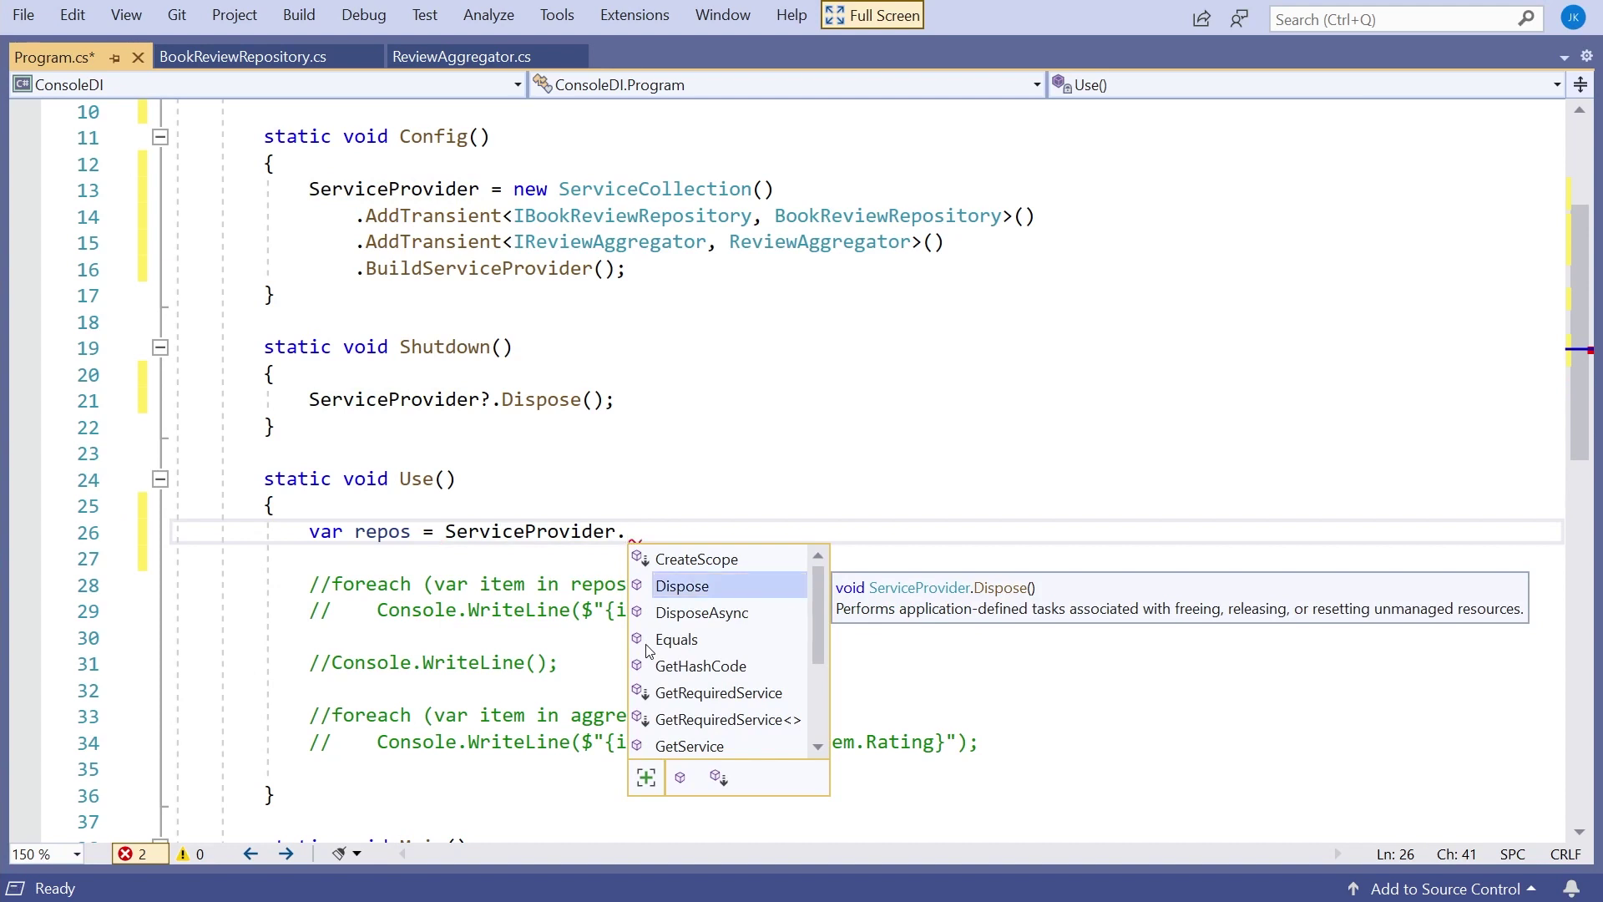
{"action": "key", "text": "Down"}
{"action": "key", "text": "Down"}
{"action": "key", "text": "Down"}
{"action": "key", "text": "Down"}
{"action": "key", "text": "Down"}
{"action": "key", "text": "Tab"}
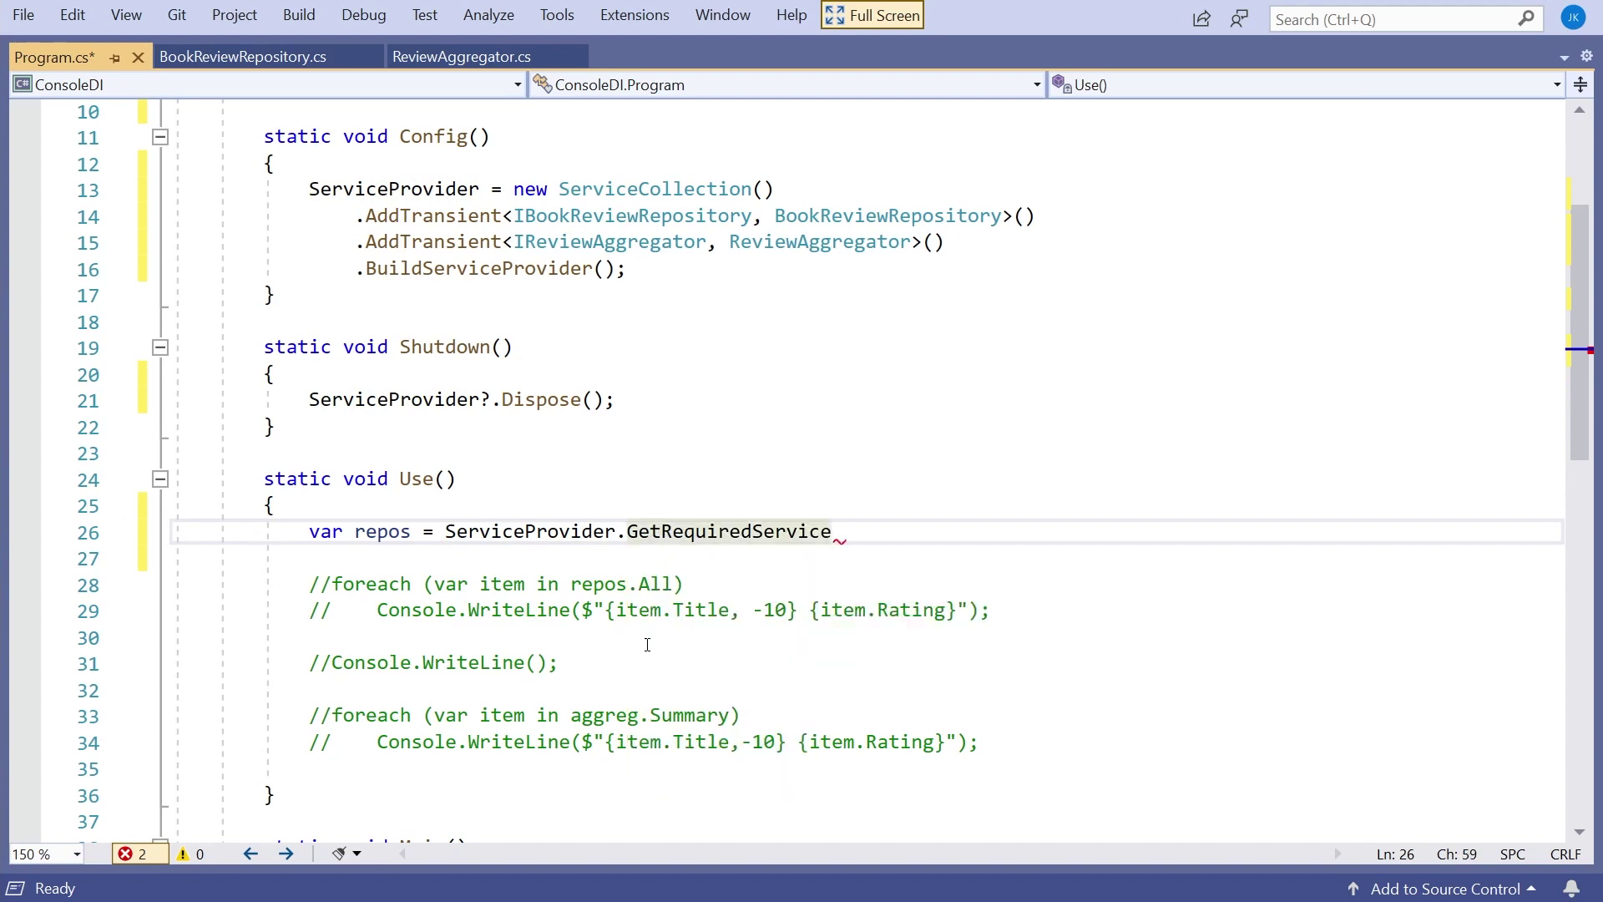
{"action": "type", "text": "<"}
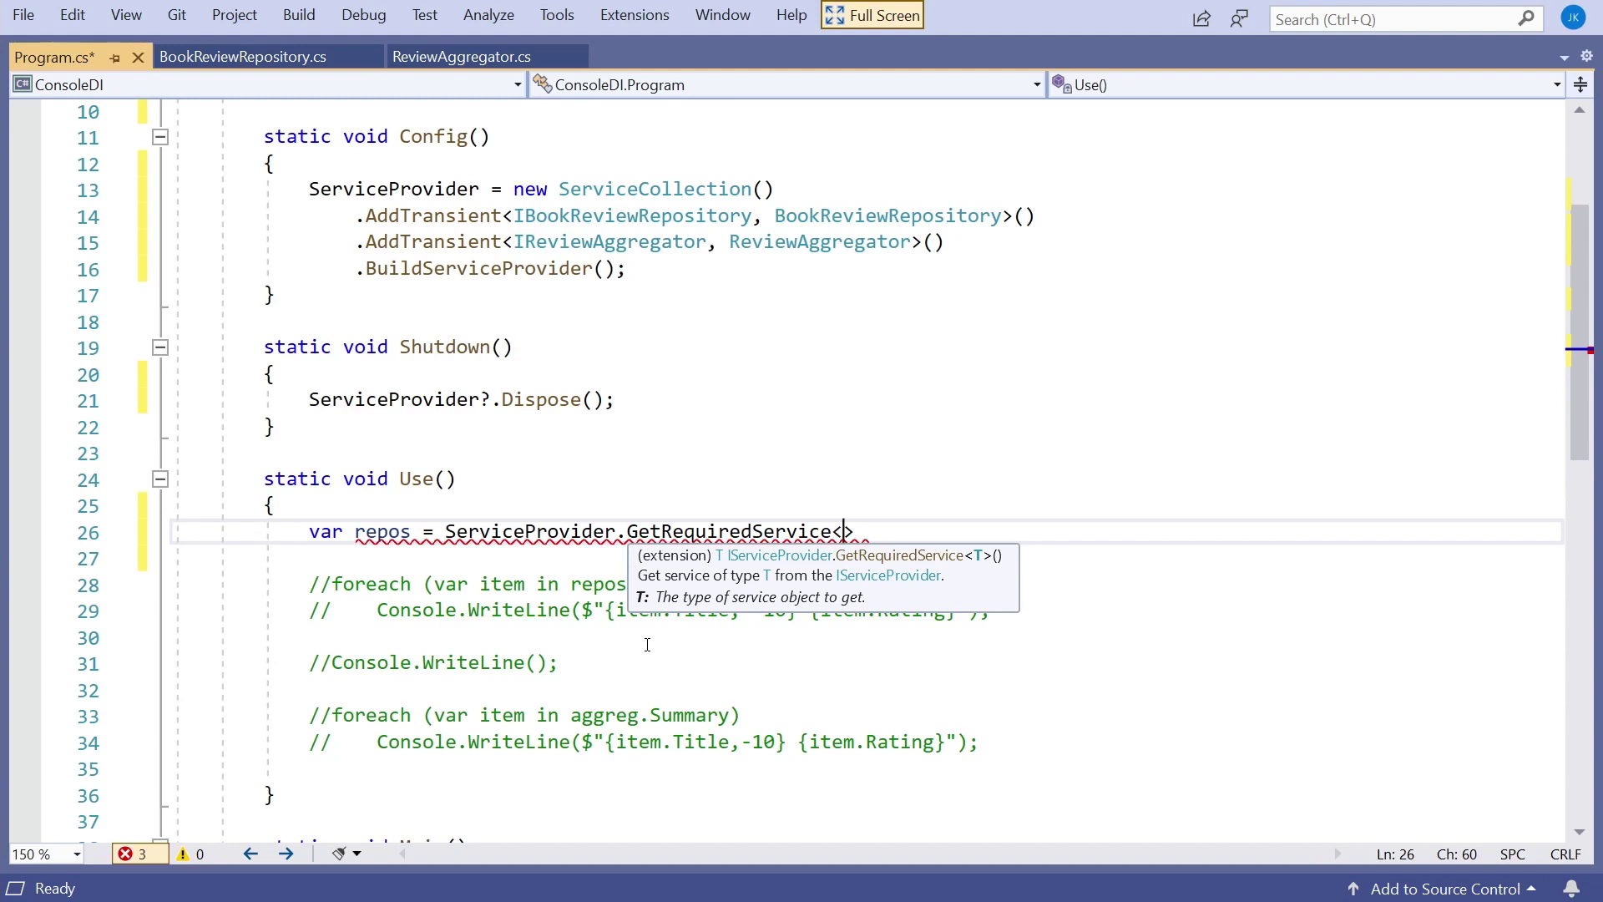
{"action": "type", "text": "IB"}
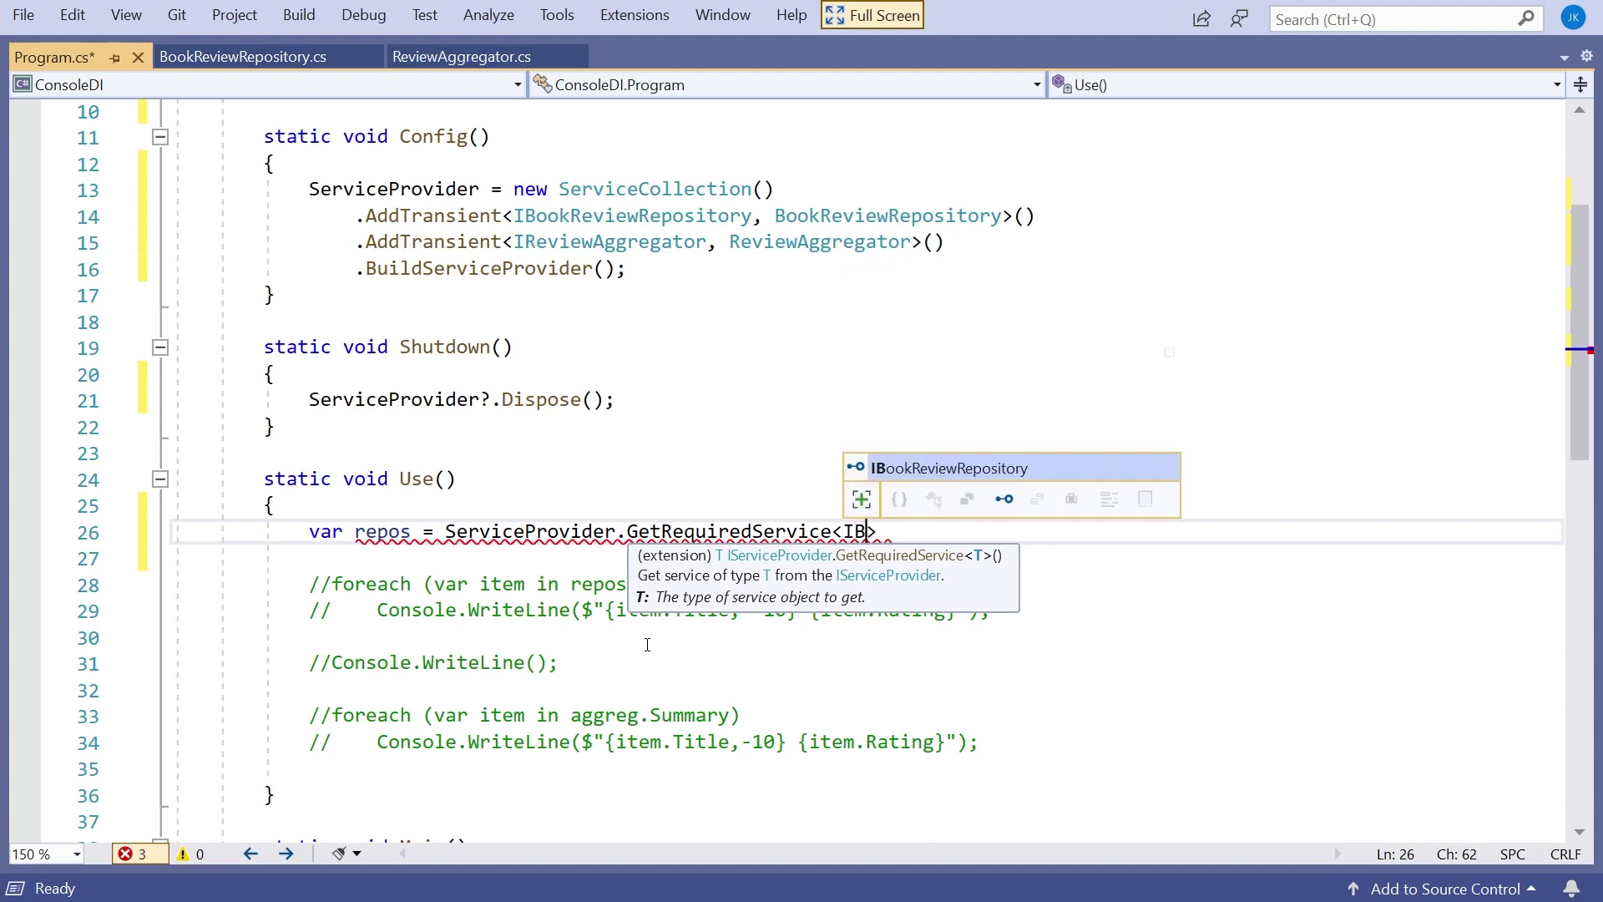
{"action": "key", "text": "Tab"}
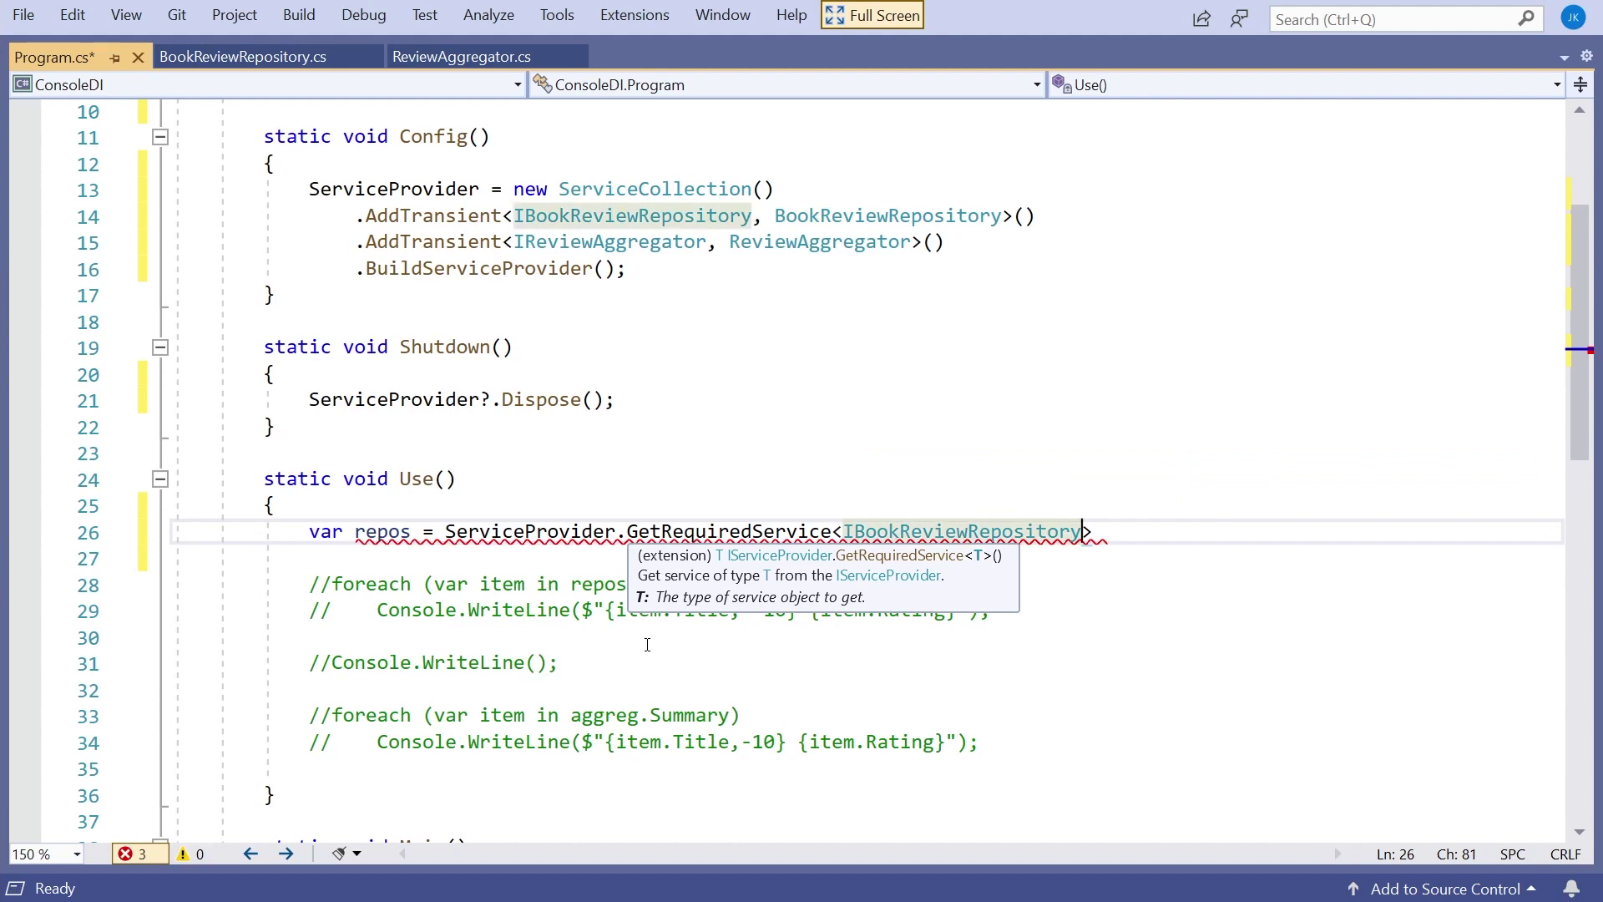
{"action": "type", "text": ">();"}
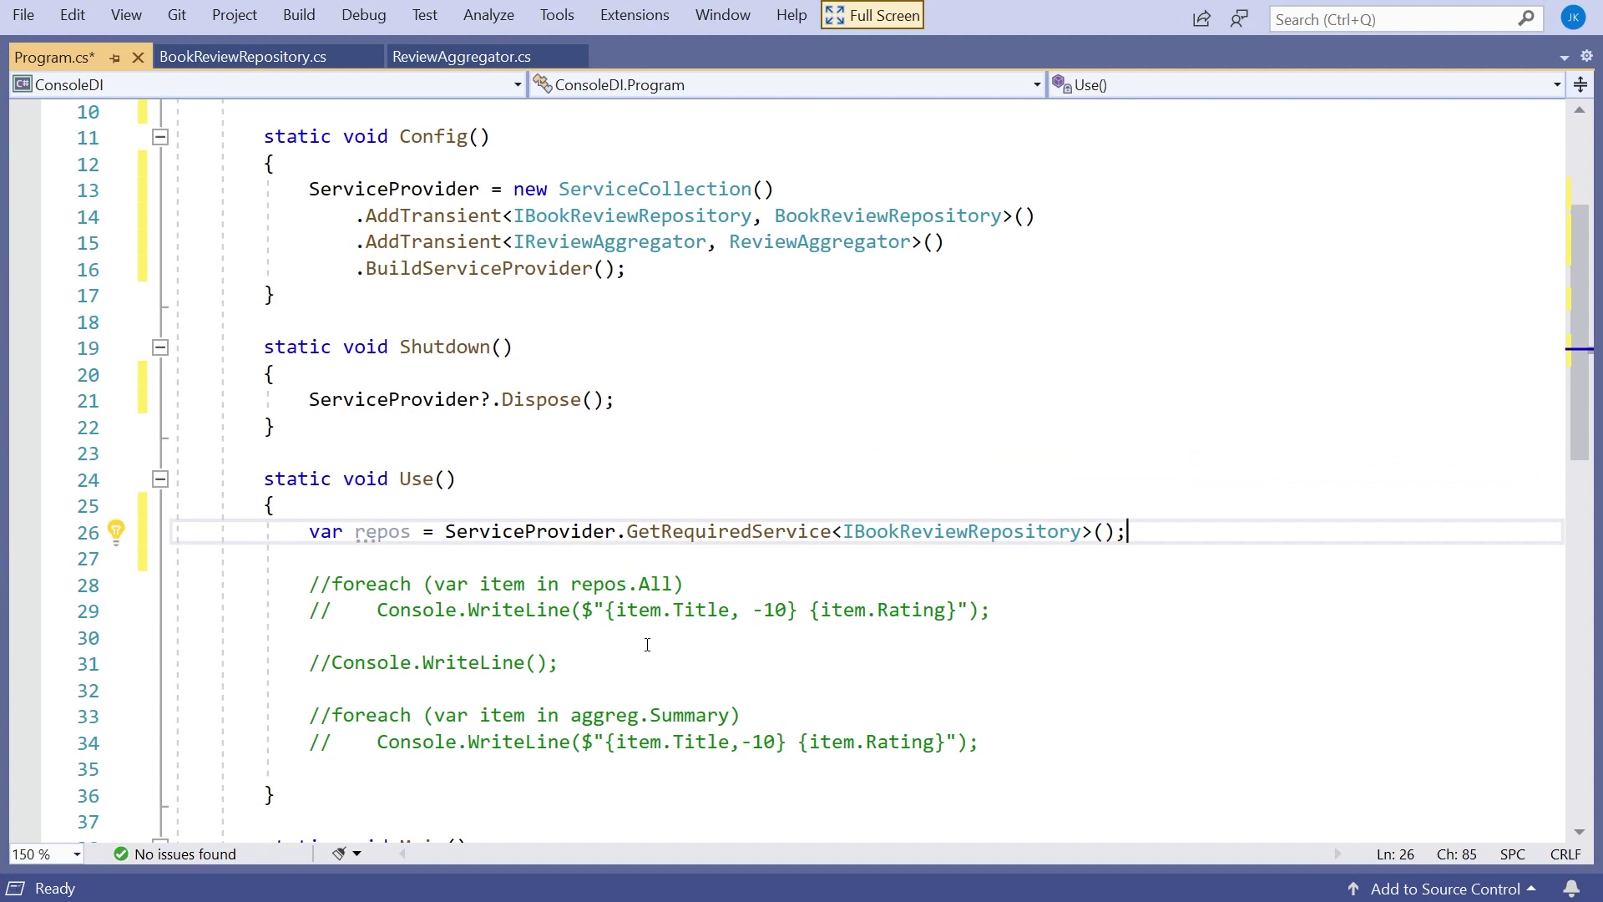
- Add 'var aggreg' resolving IReviewAggregator by copying and editing the repos line
{"action": "key", "text": "Return"}
{"action": "type", "text": "var "}
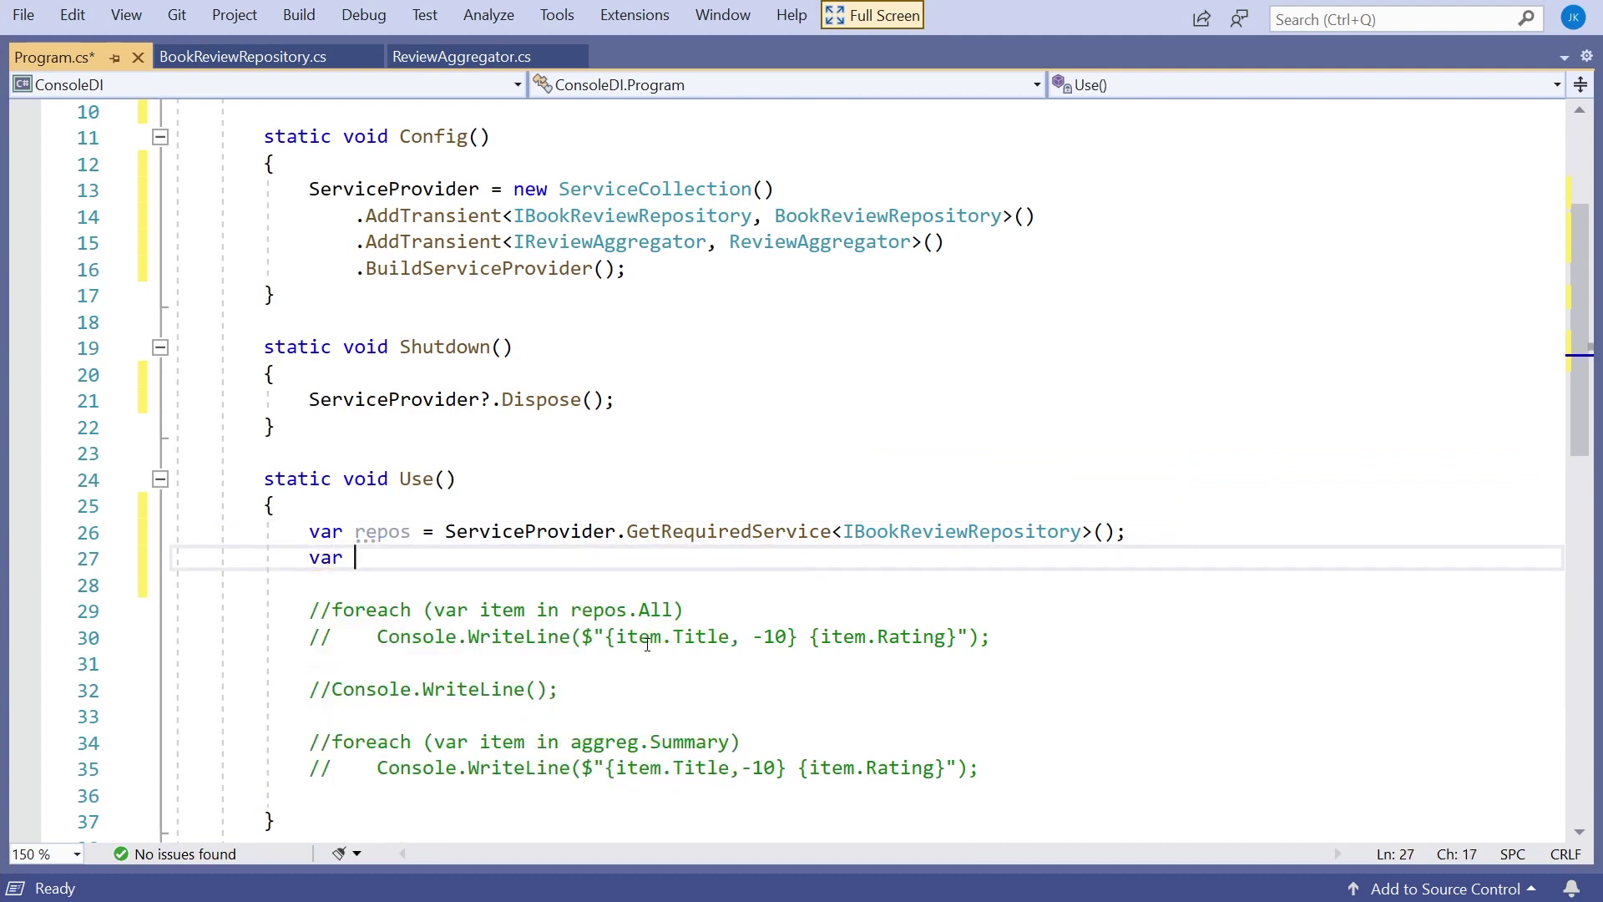
{"action": "type", "text": "aggreg"}
{"action": "type", "text": " ="}
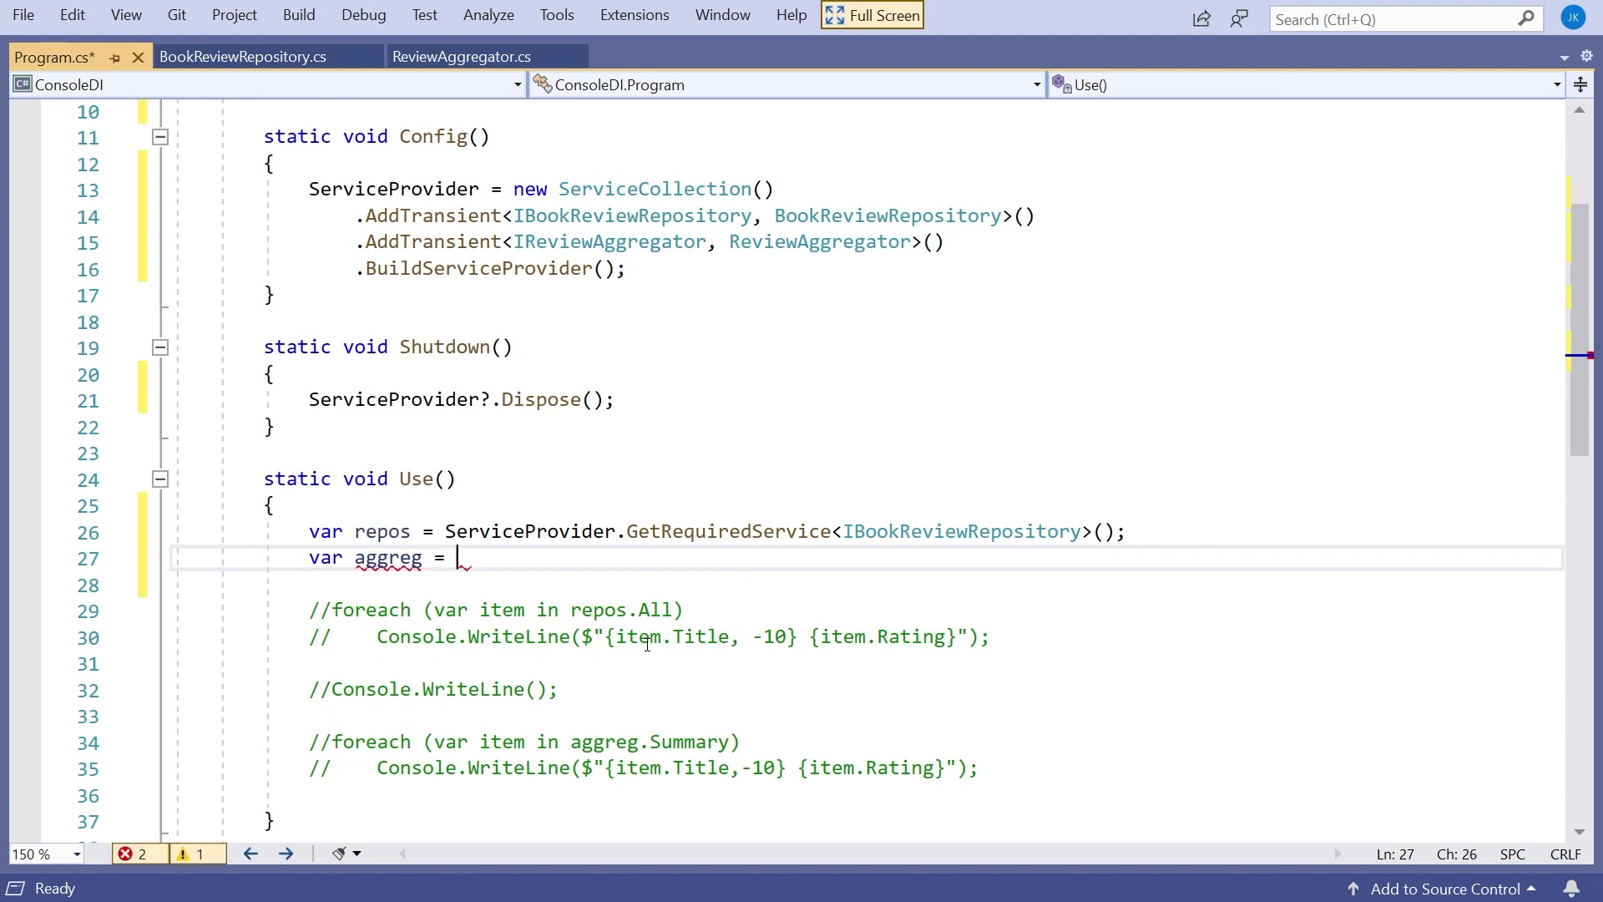
{"action": "left_click_drag", "start_coordinate": [446, 531], "coordinate": [1127, 532]}
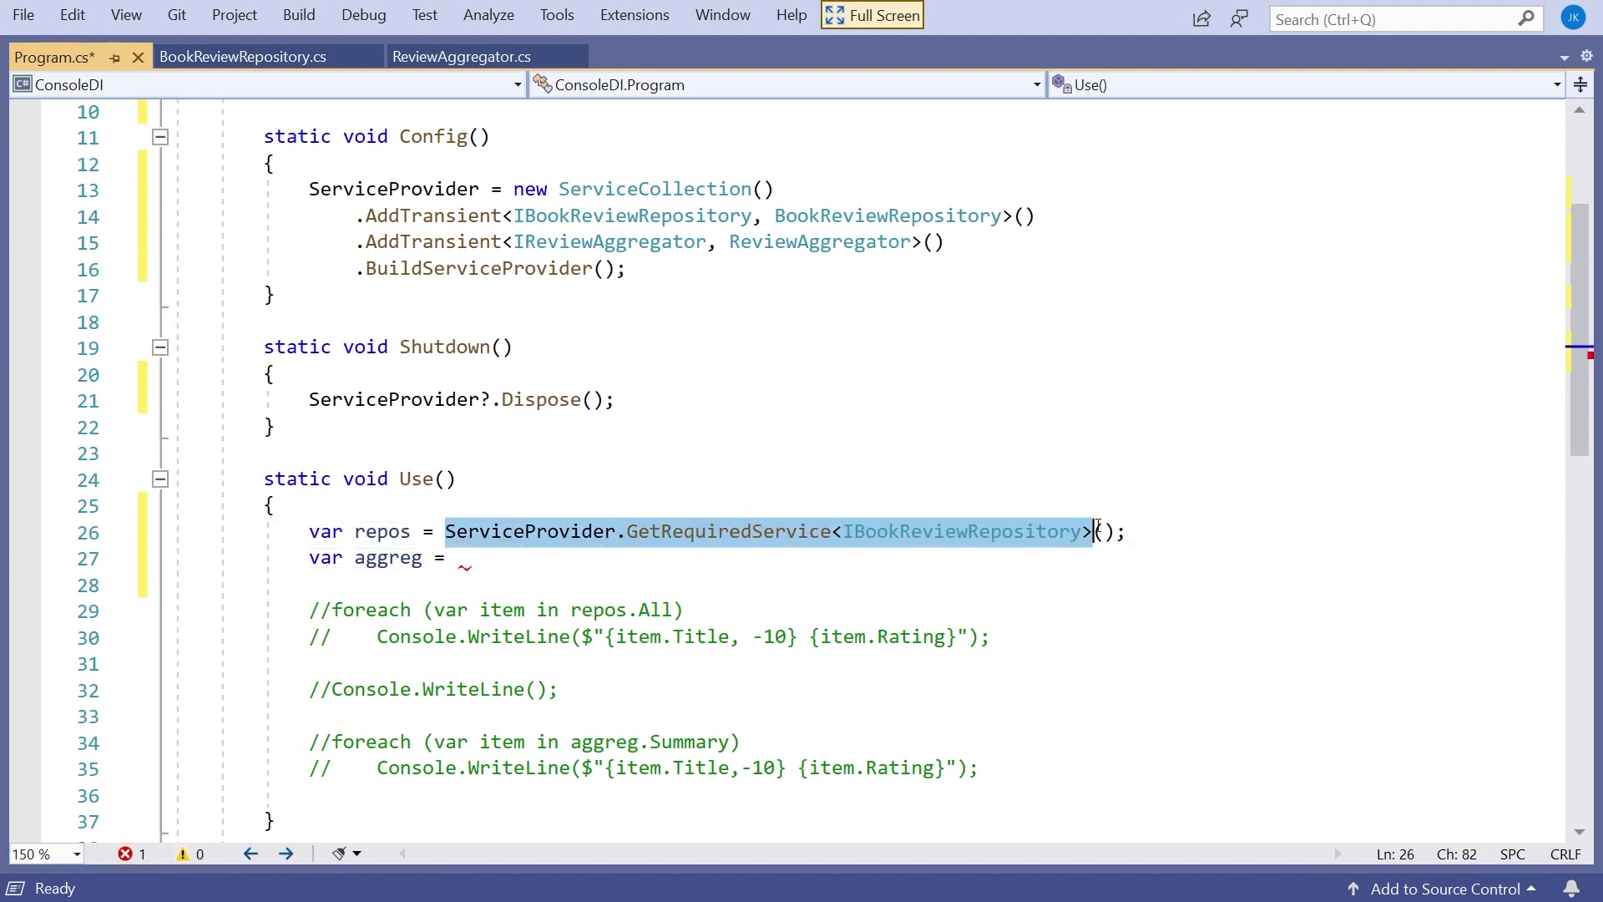
{"action": "key", "text": "ctrl+c"}
{"action": "key", "text": "ctrl+v"}
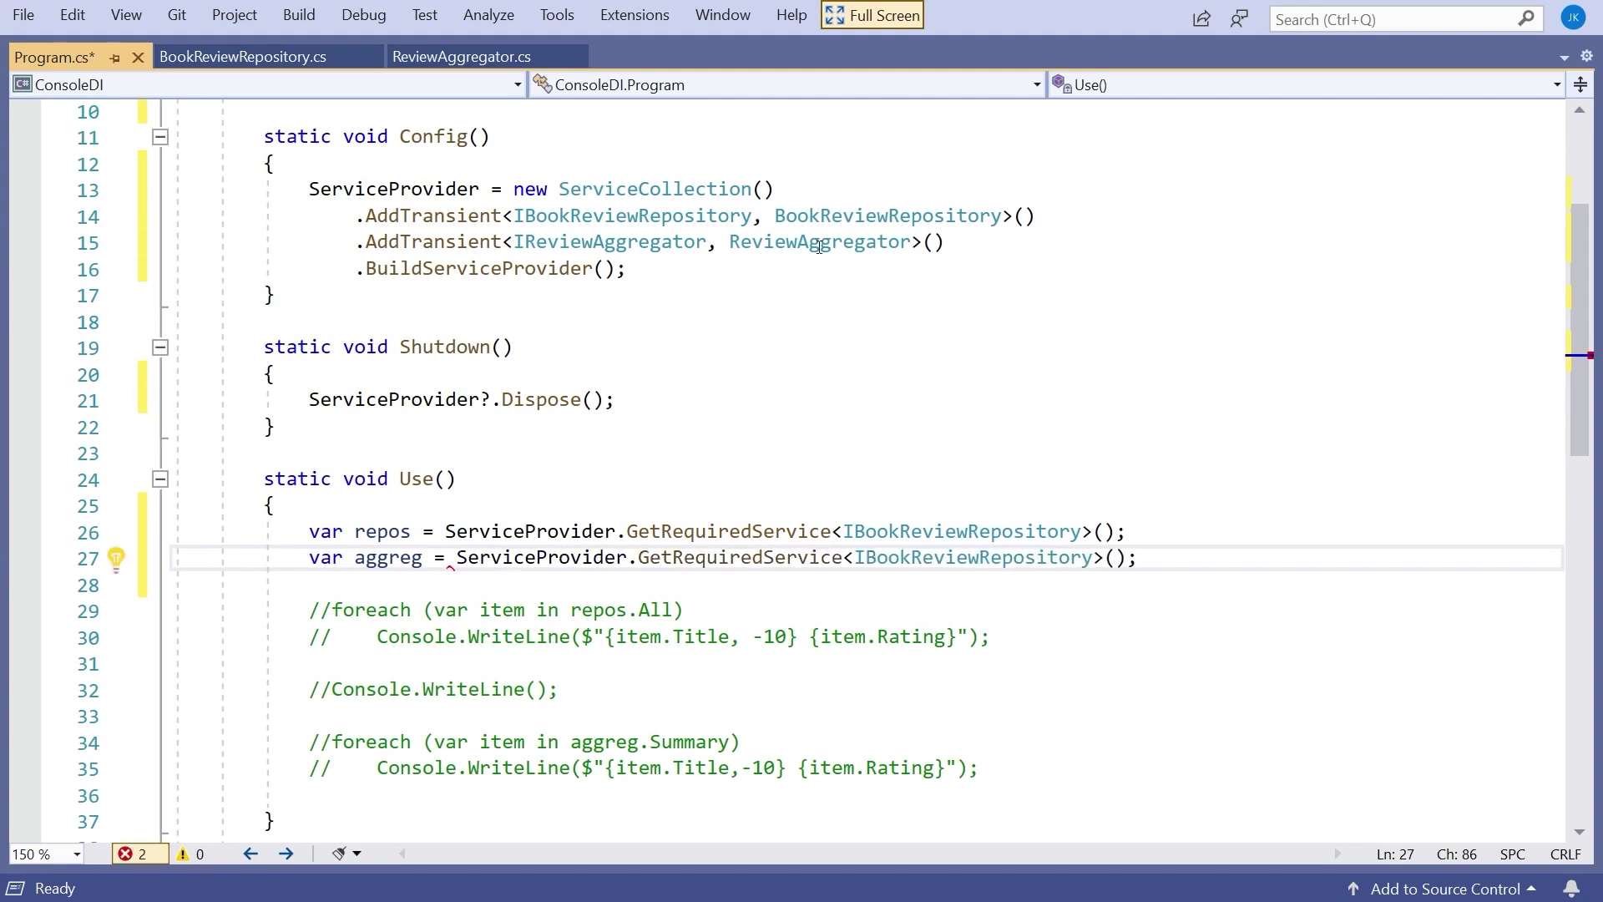
{"action": "double_click", "coordinate": [608, 242]}
{"action": "key", "text": "ctrl+c"}
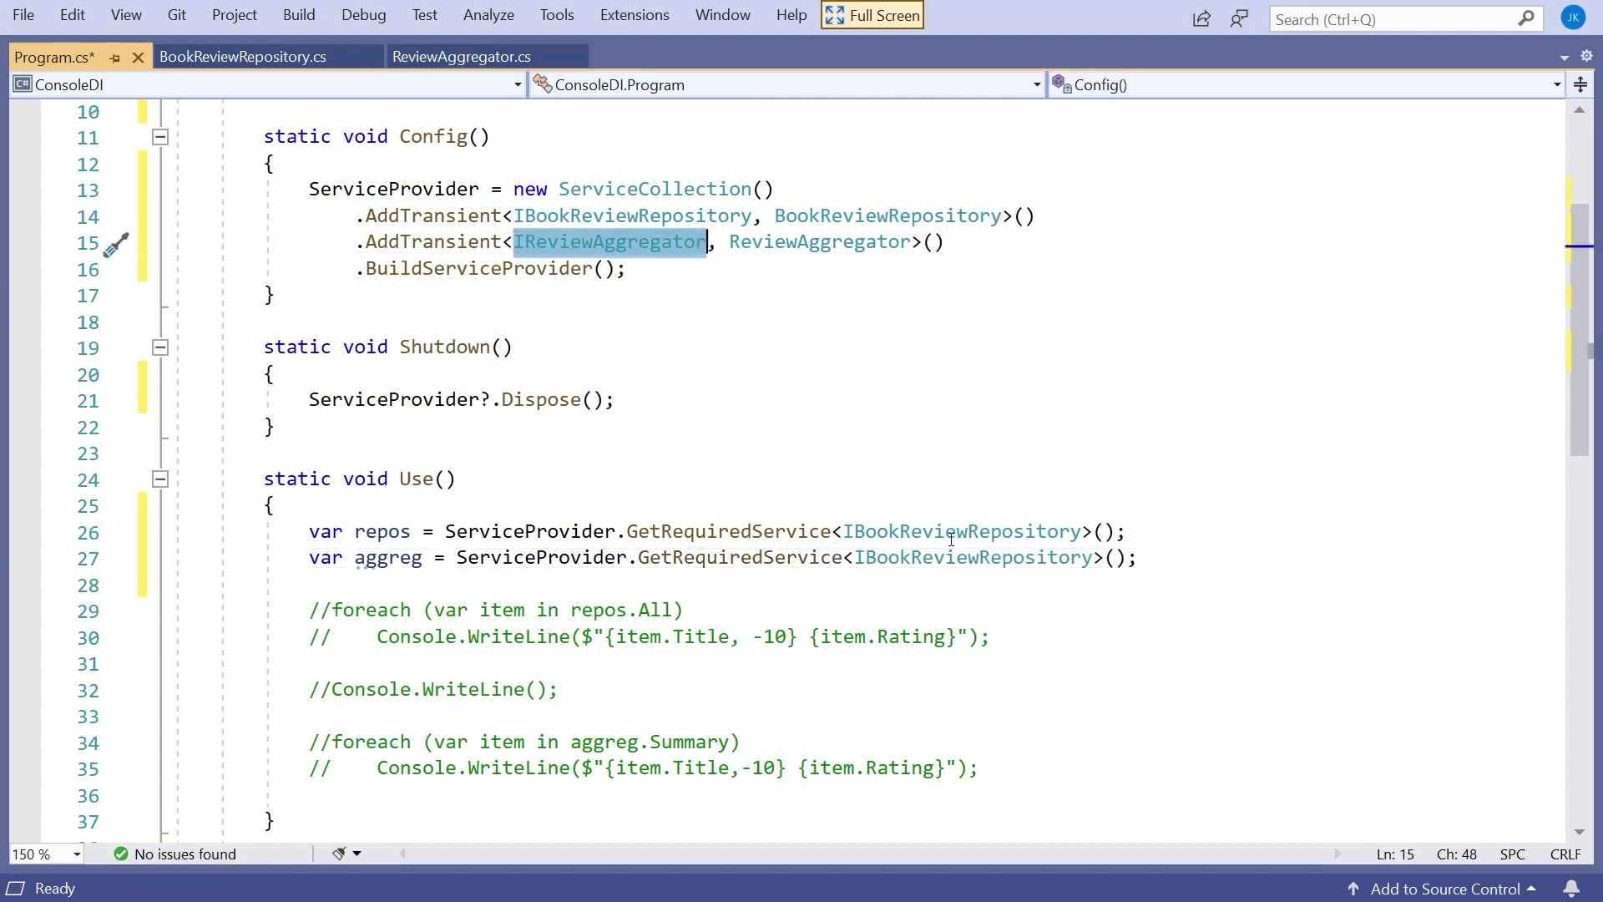
{"action": "double_click", "coordinate": [952, 557]}
{"action": "key", "text": "ctrl+v"}
- Uncomment the foreach loops printing repos.All and aggreg.Summary
{"action": "left_click", "coordinate": [914, 582]}
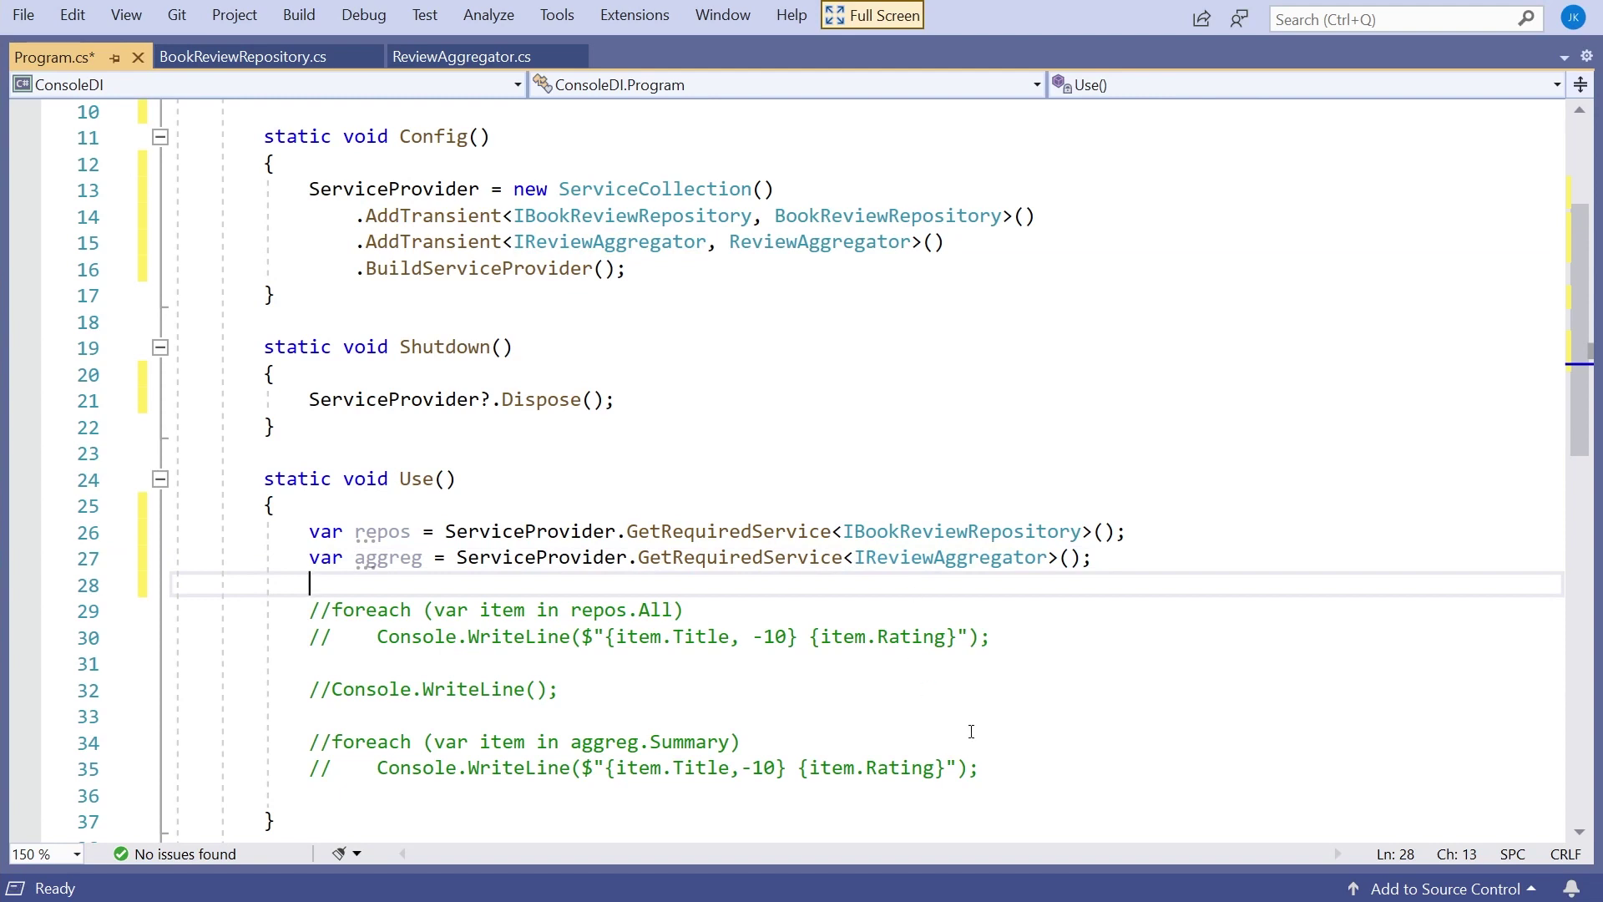
{"action": "left_click_drag", "start_coordinate": [1014, 780], "coordinate": [48, 623]}
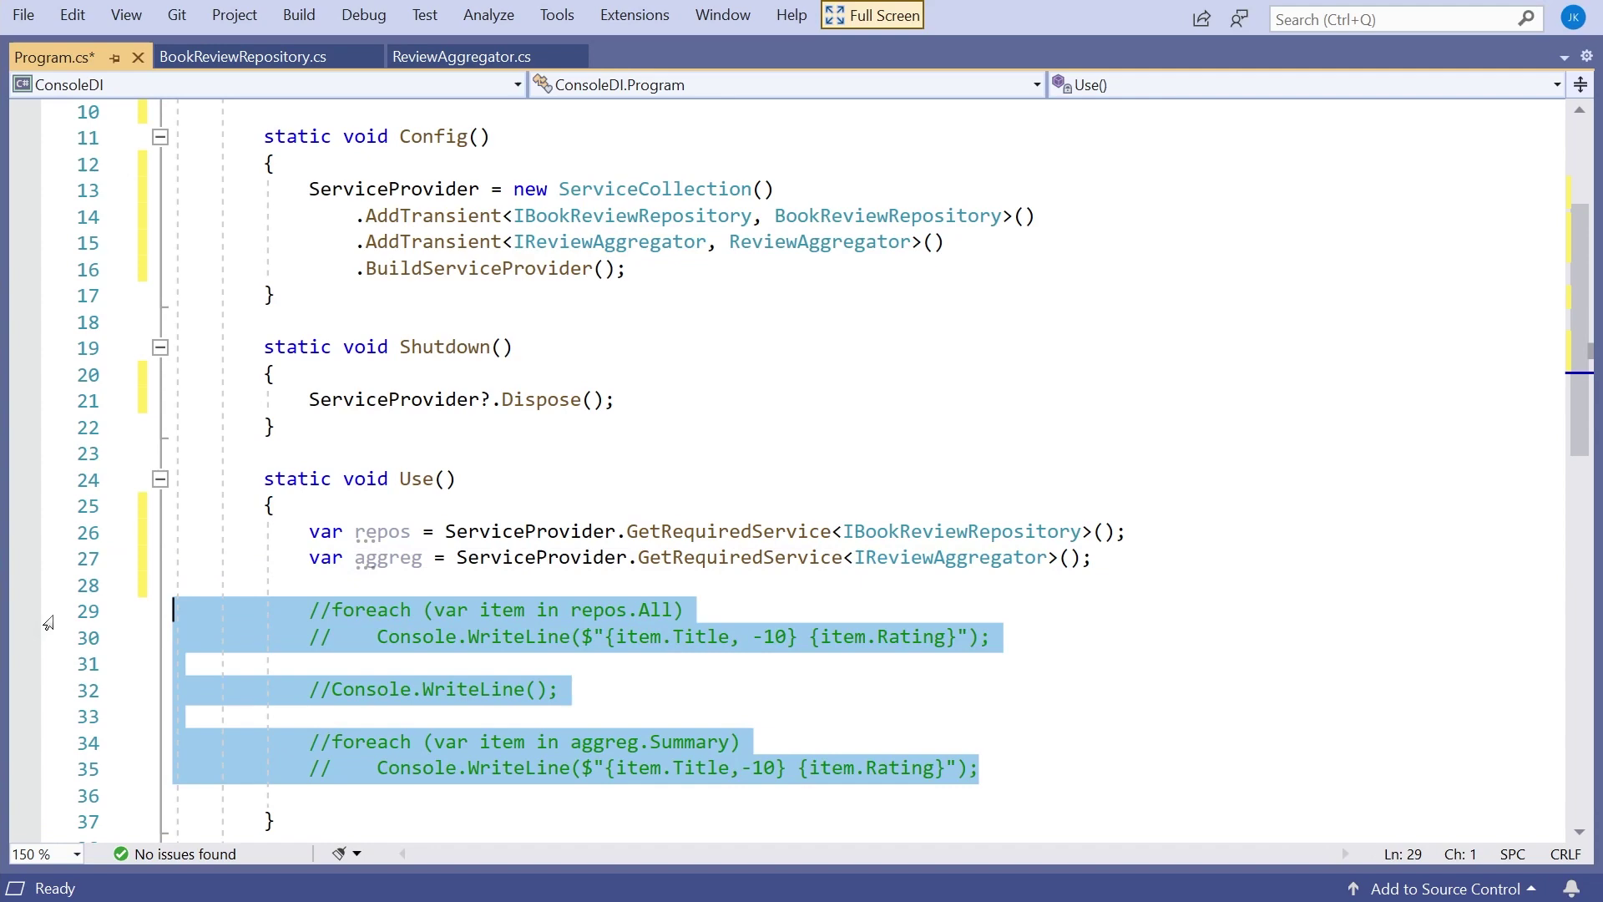
{"action": "key", "text": "ctrl+k"}
{"action": "key", "text": "ctrl+u"}
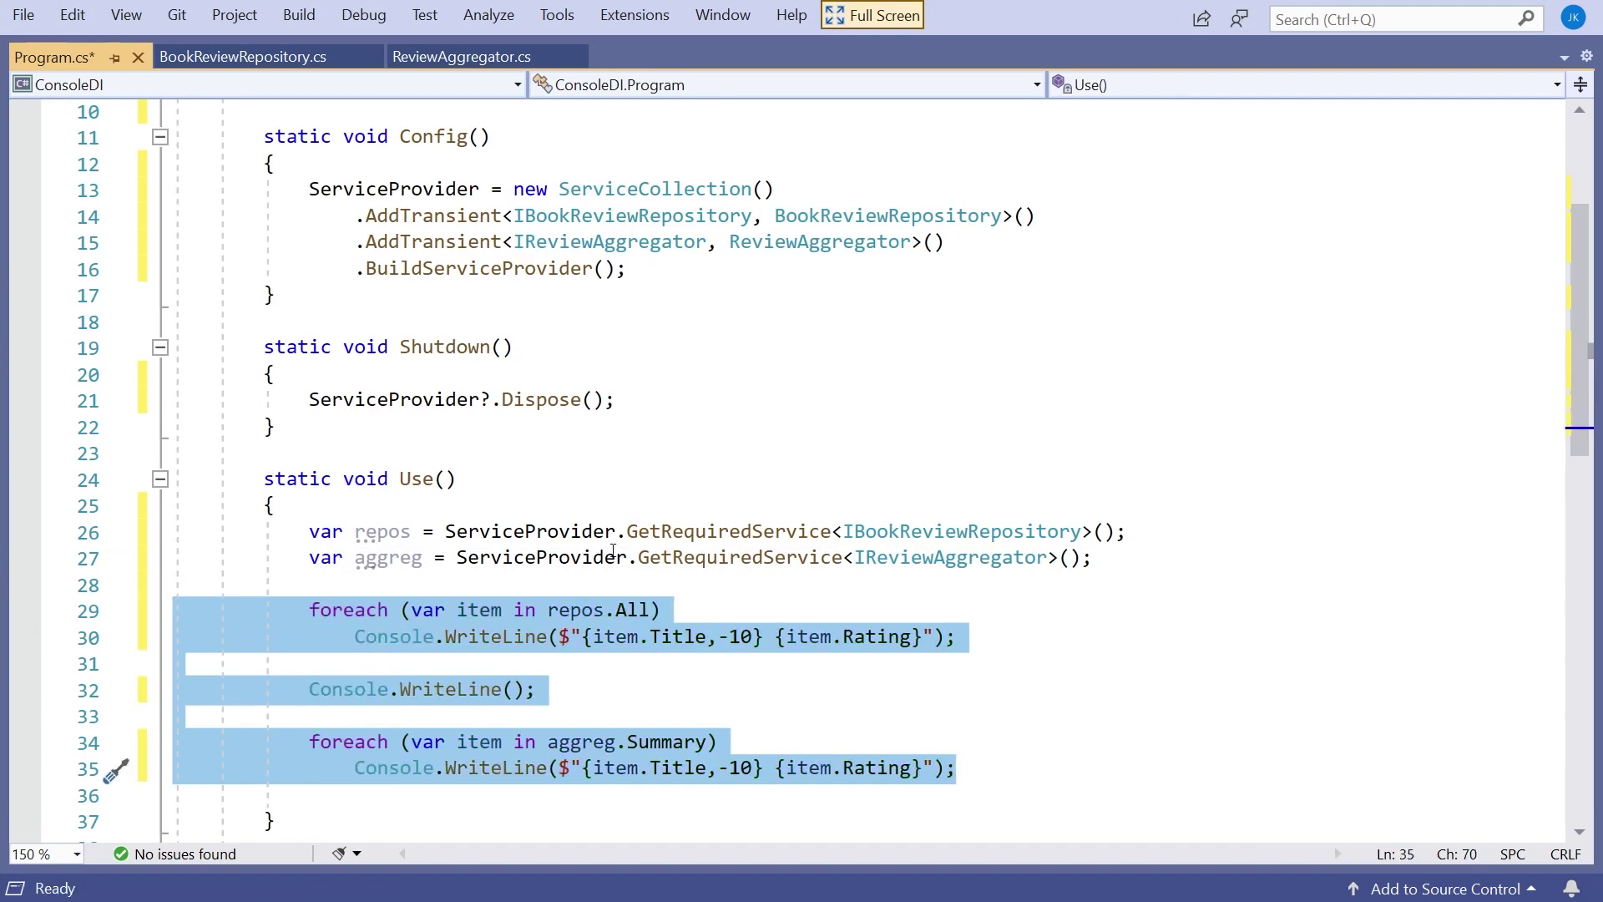
{"action": "left_click", "coordinate": [623, 557]}
{"action": "scroll", "coordinate": [613, 548], "scroll_direction": "down", "scroll_amount": 3}
{"action": "key", "text": "Down"}
{"action": "key", "text": "Down"}
{"action": "key", "text": "Down"}
{"action": "key", "text": "Up"}
{"action": "key", "text": "Up"}
{"action": "key", "text": "Up"}
{"action": "key", "text": "End"}
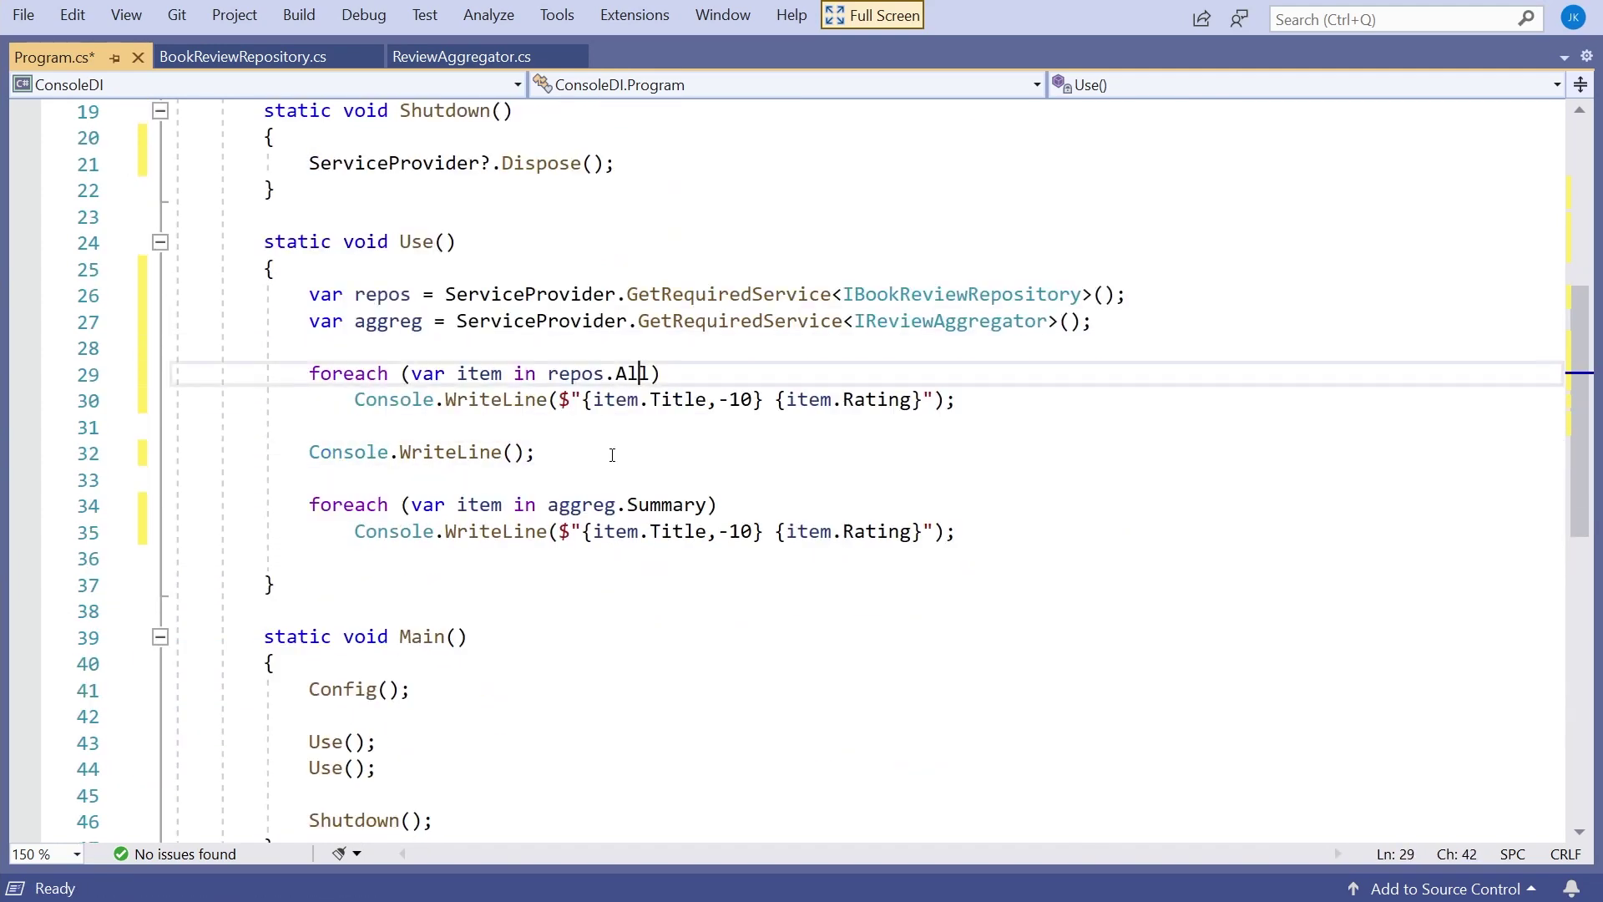
{"action": "key", "text": "Left"}
{"action": "key", "text": "Left"}
{"action": "double_click", "coordinate": [665, 502]}
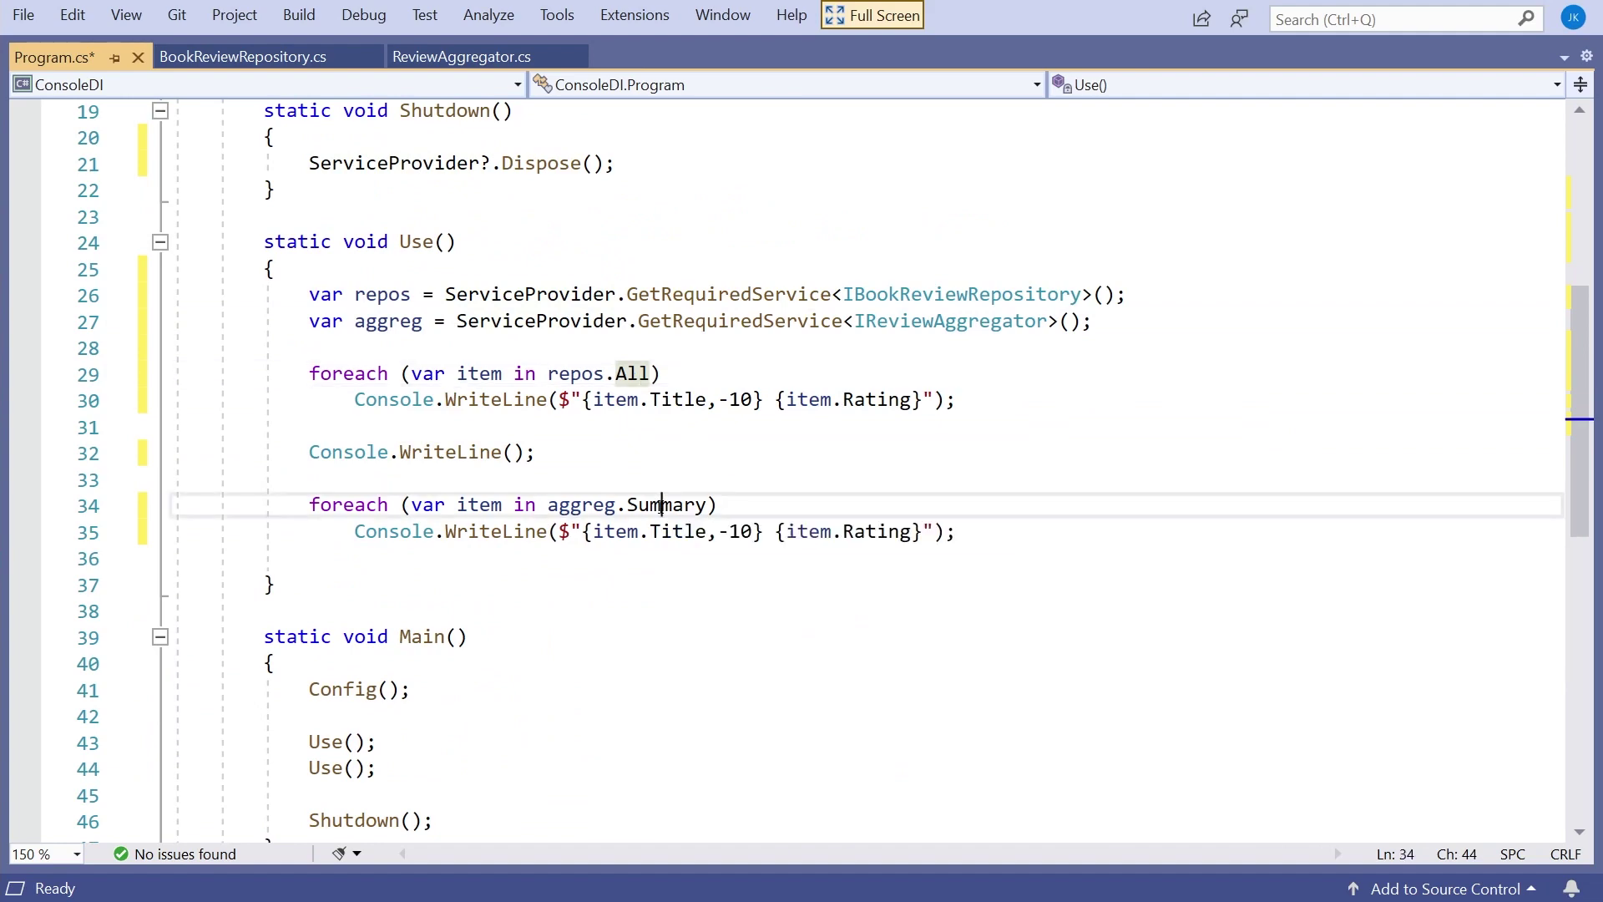
{"action": "scroll", "coordinate": [788, 484], "scroll_direction": "down", "scroll_amount": 1}
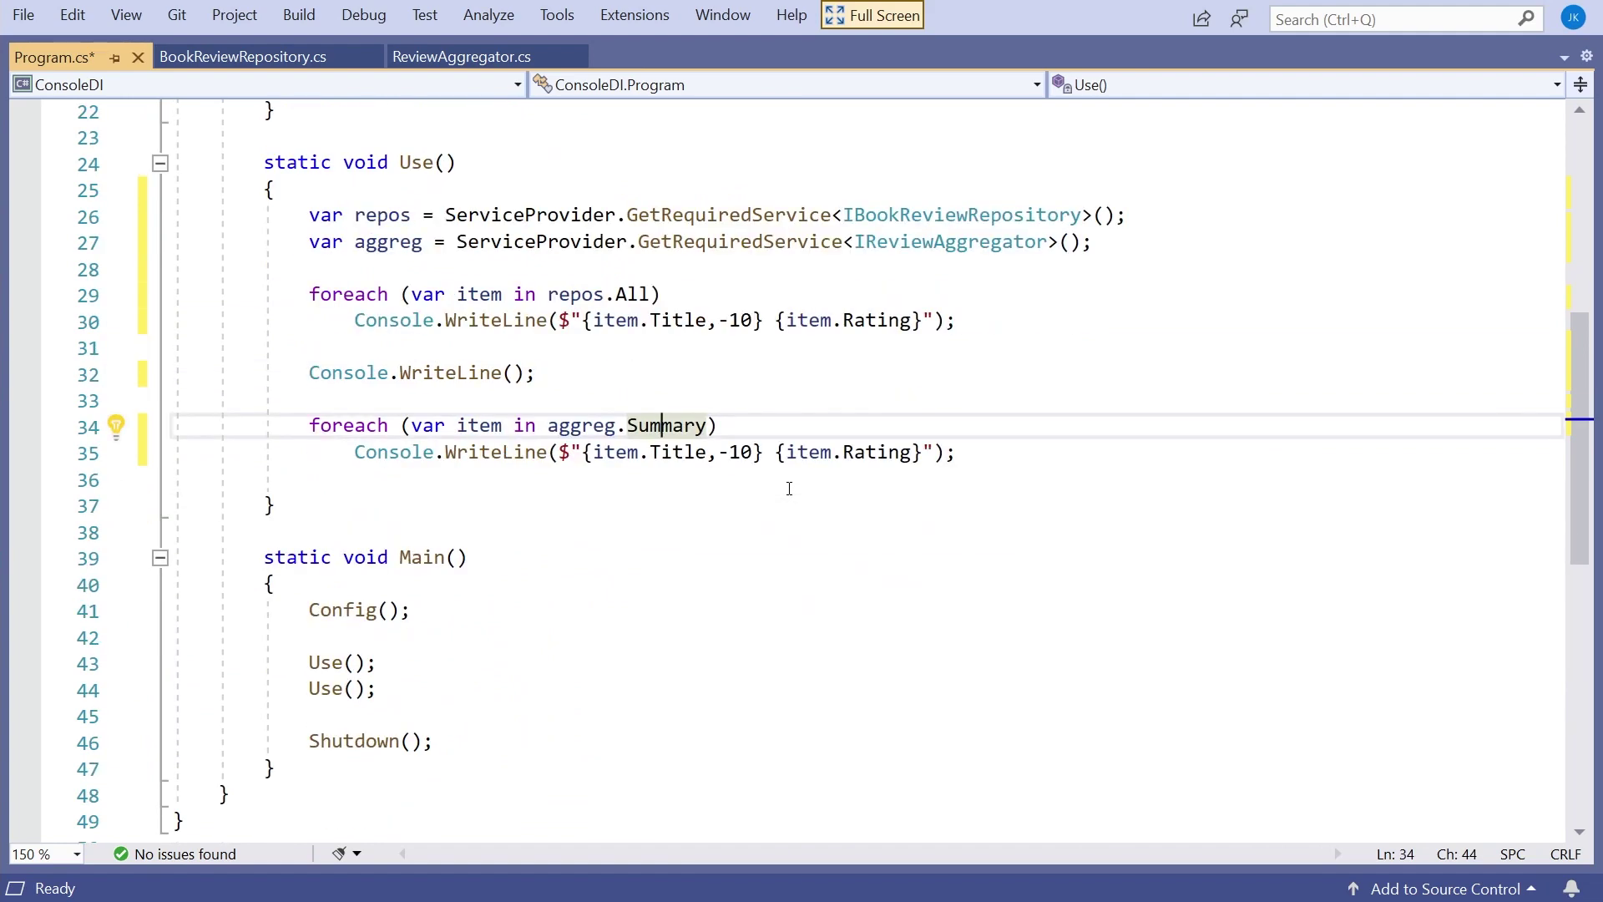
{"action": "scroll", "coordinate": [788, 487], "scroll_direction": "up", "scroll_amount": 3}
- Add Console.WriteLine() between the two Use() calls, then build and run the program
{"action": "left_click", "coordinate": [662, 242]}
{"action": "key", "text": "ctrl+F5"}
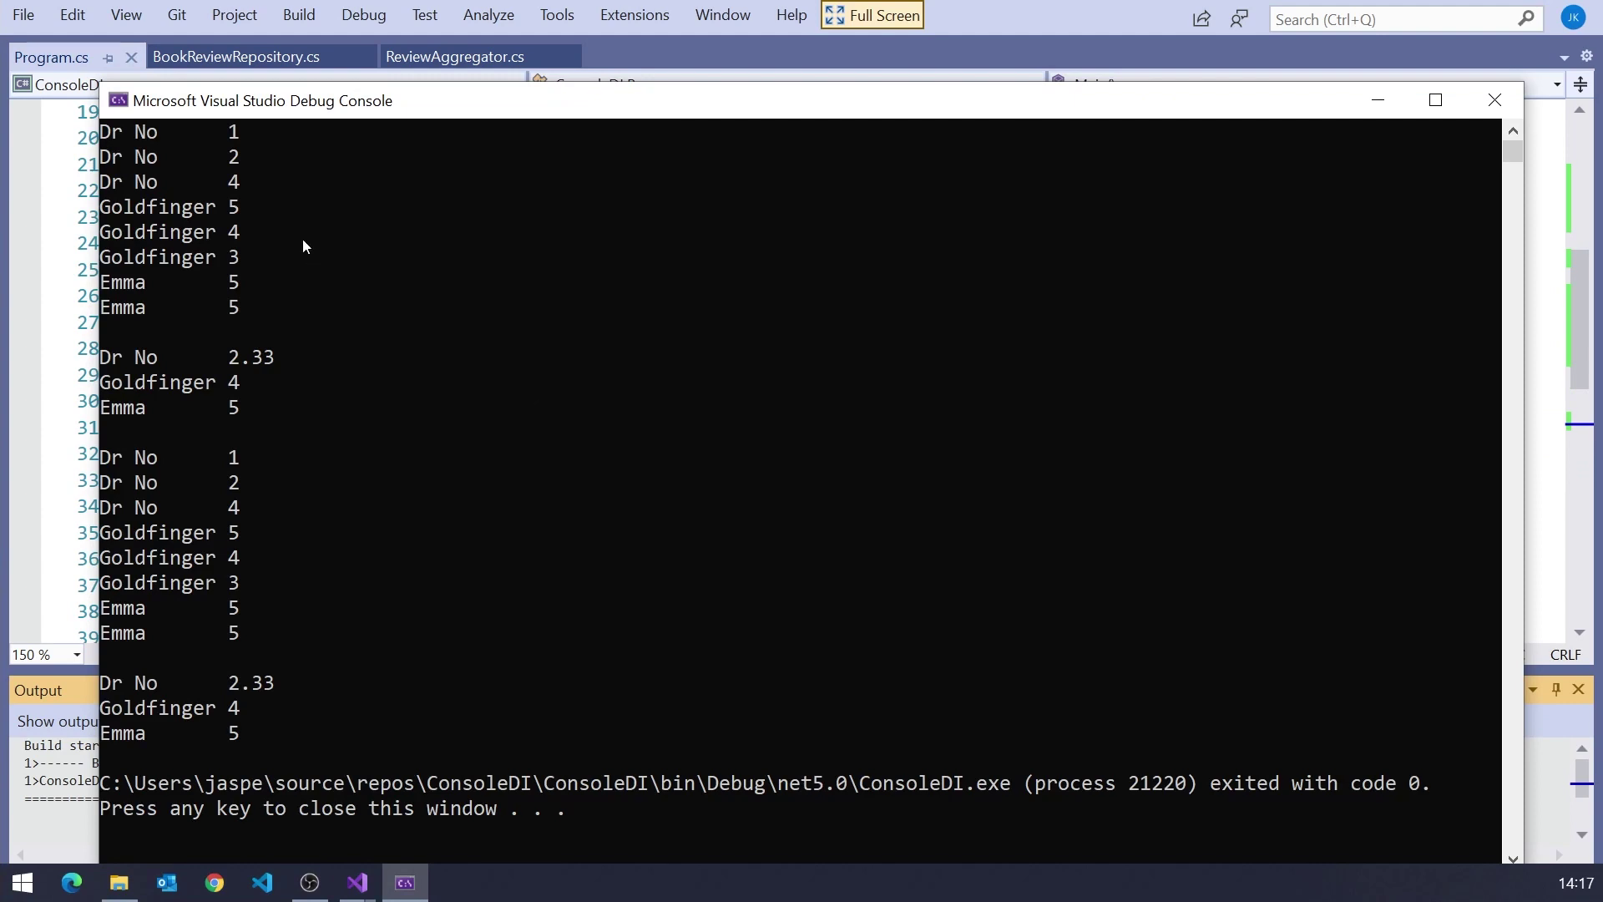
{"action": "key", "text": "Return"}
{"action": "scroll", "coordinate": [573, 493], "scroll_direction": "down", "scroll_amount": 5}
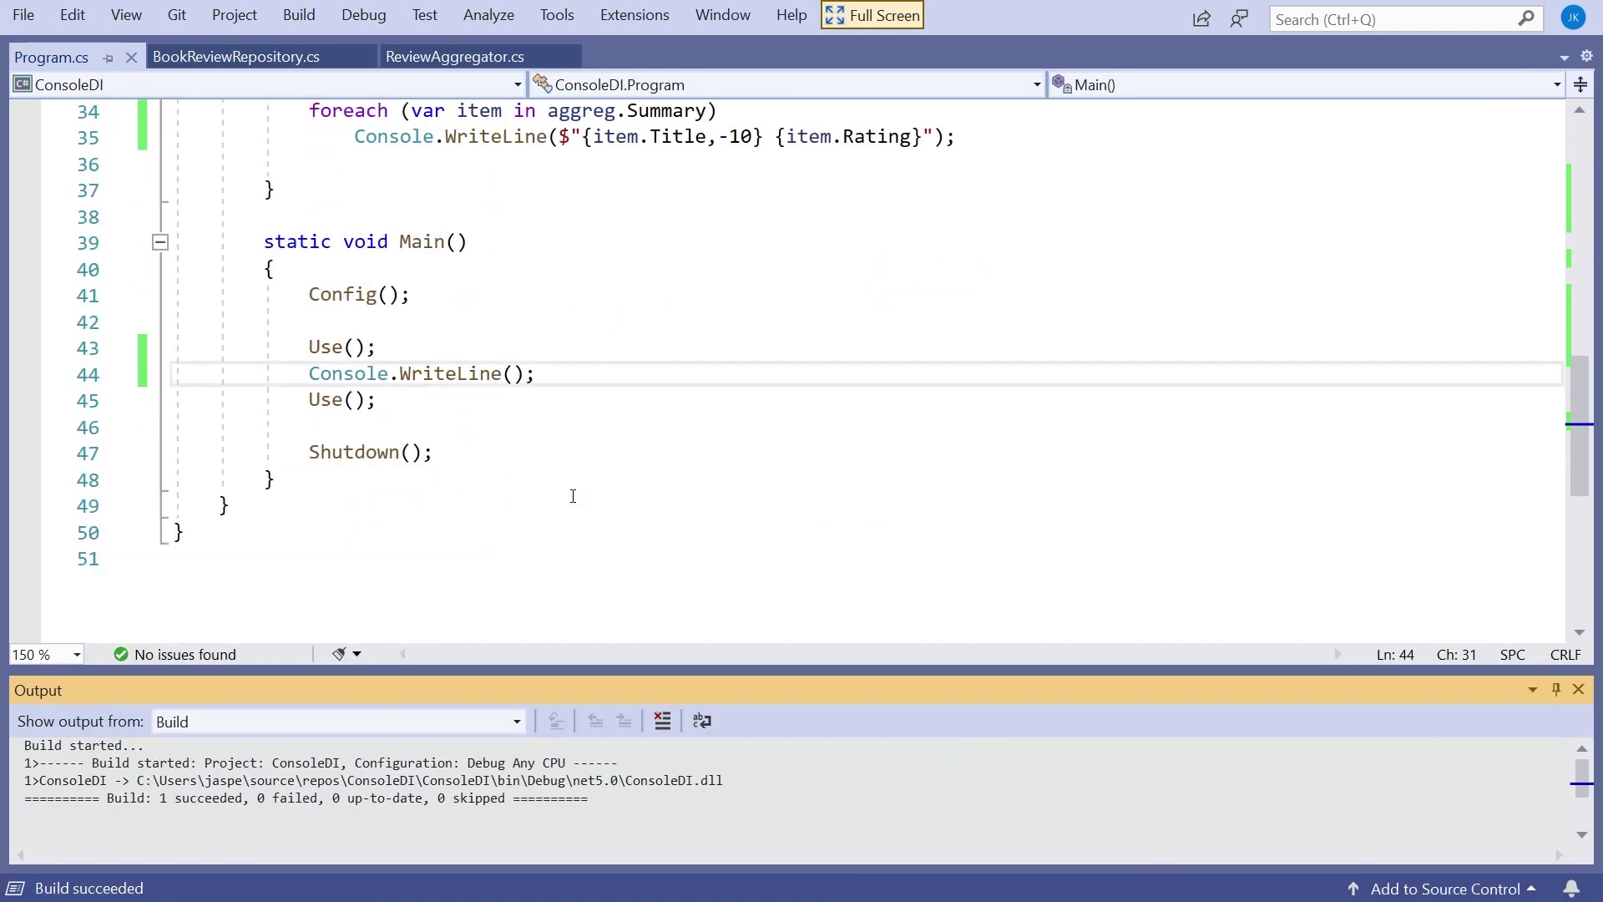
- Rerun ConsoleDI, review the listed reviews and averaged ratings, then close the console
{"action": "key", "text": "ctrl+F5"}
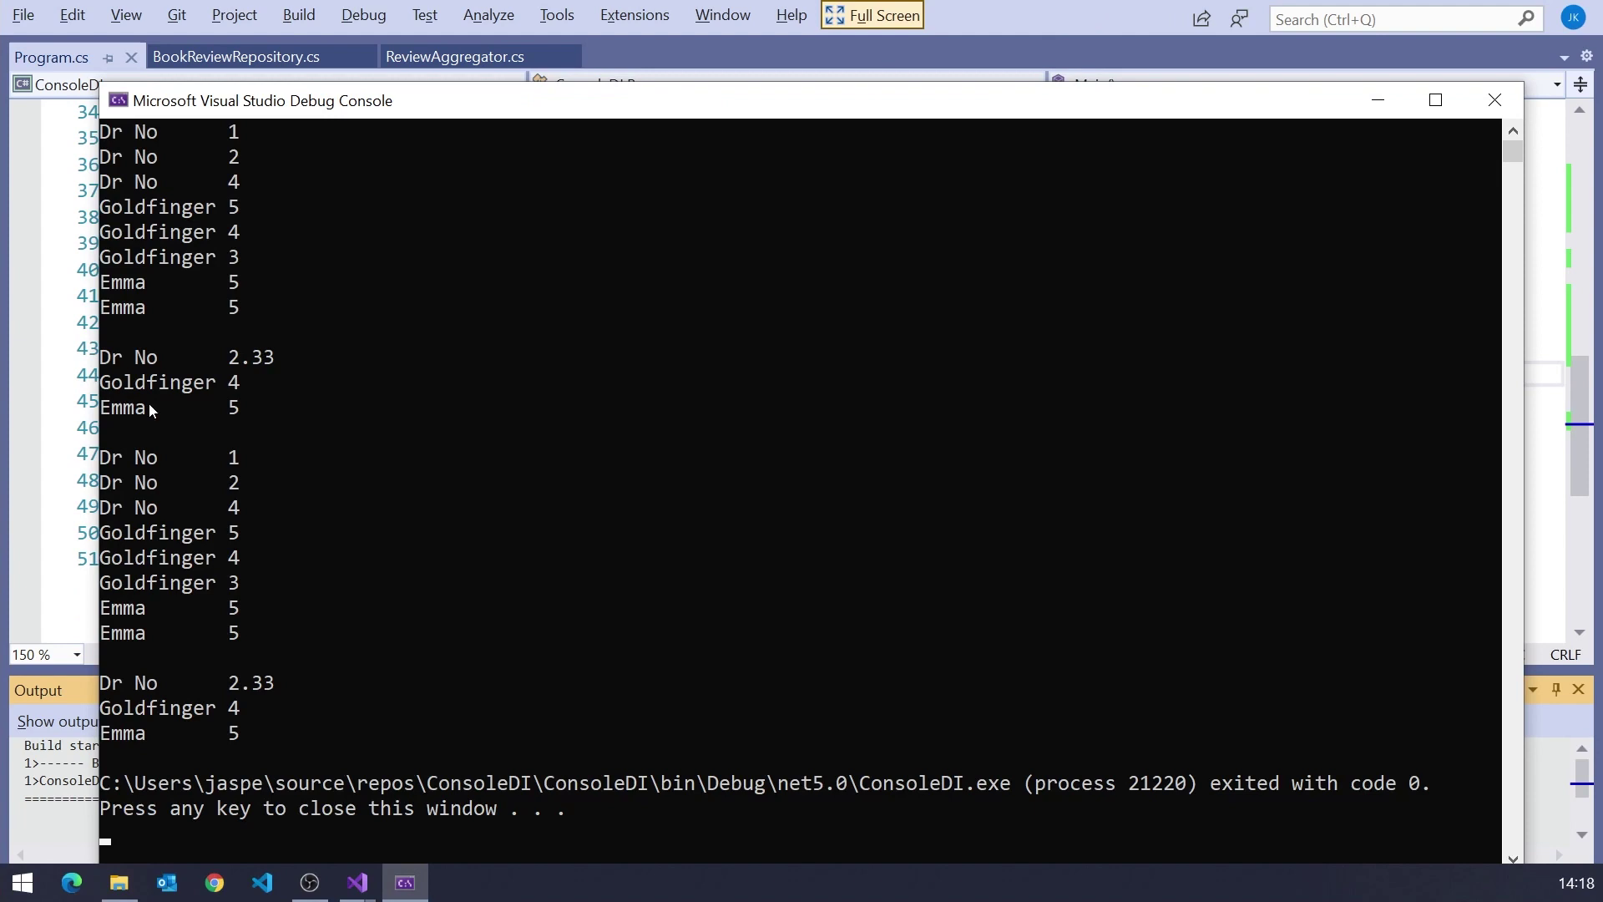
{"action": "left_click_drag", "start_coordinate": [257, 310], "coordinate": [85, 141]}
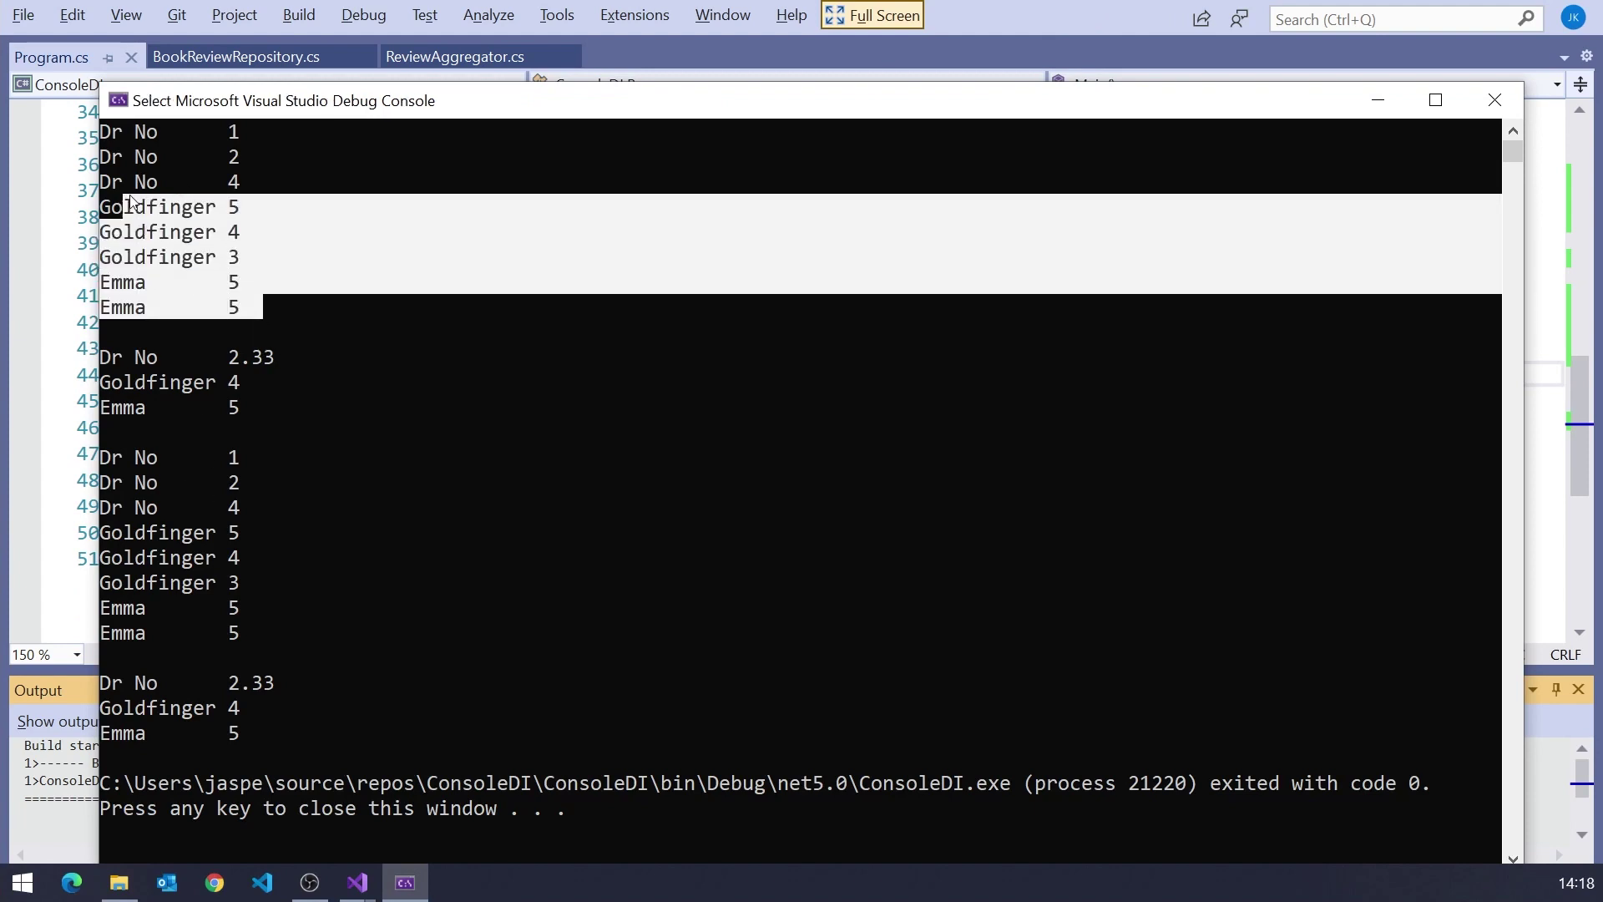
{"action": "left_click", "coordinate": [256, 409]}
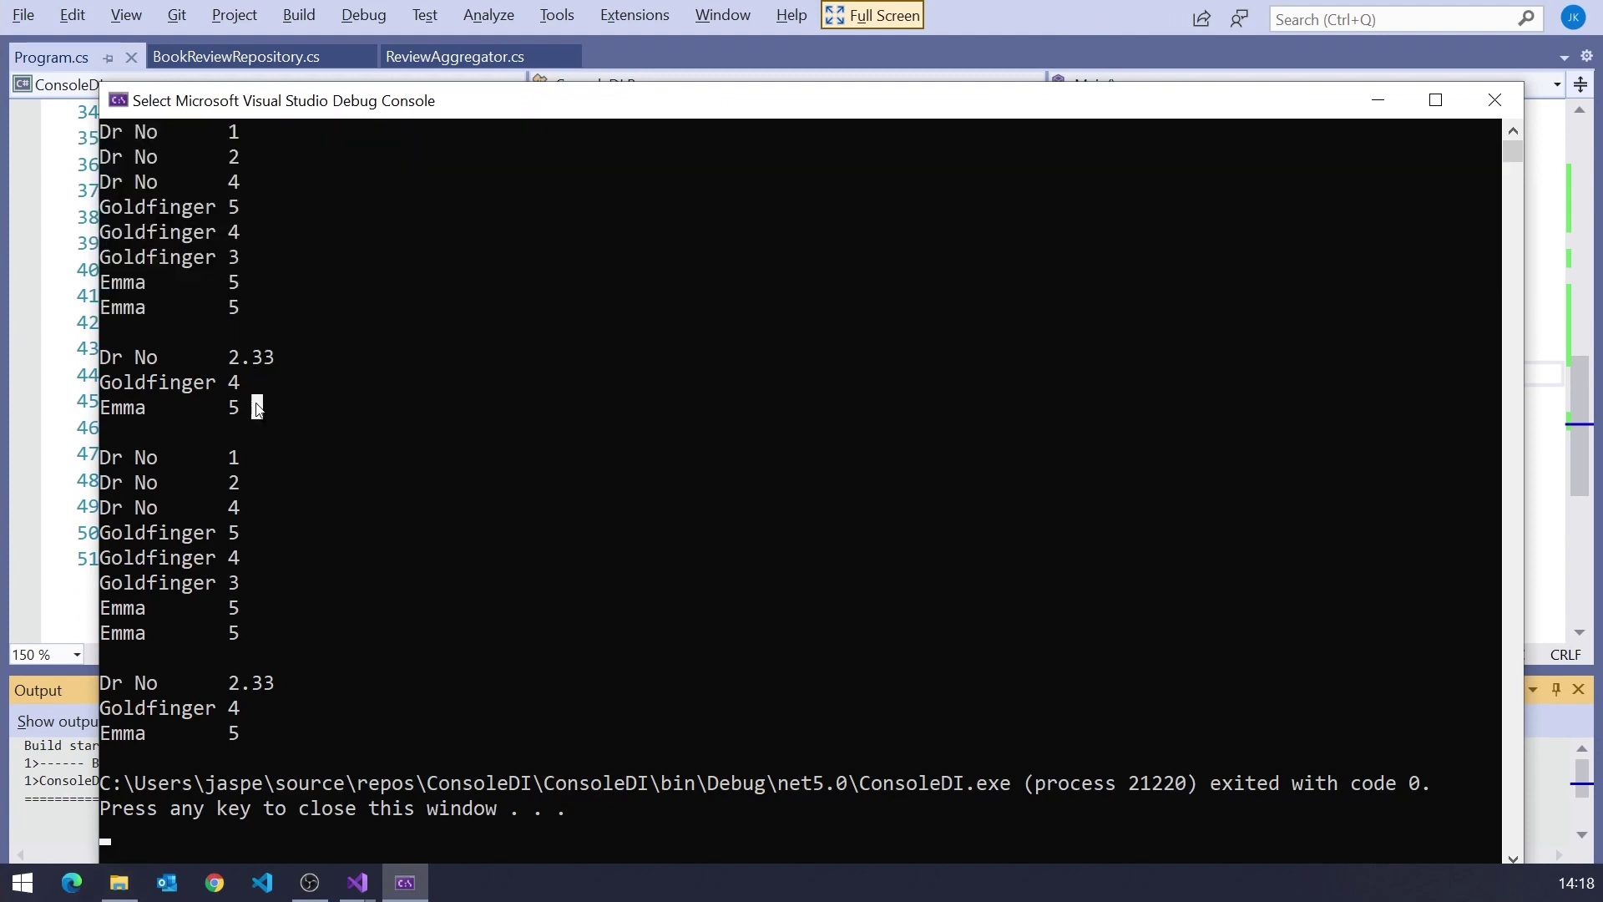
{"action": "left_click_drag", "start_coordinate": [256, 408], "coordinate": [105, 357]}
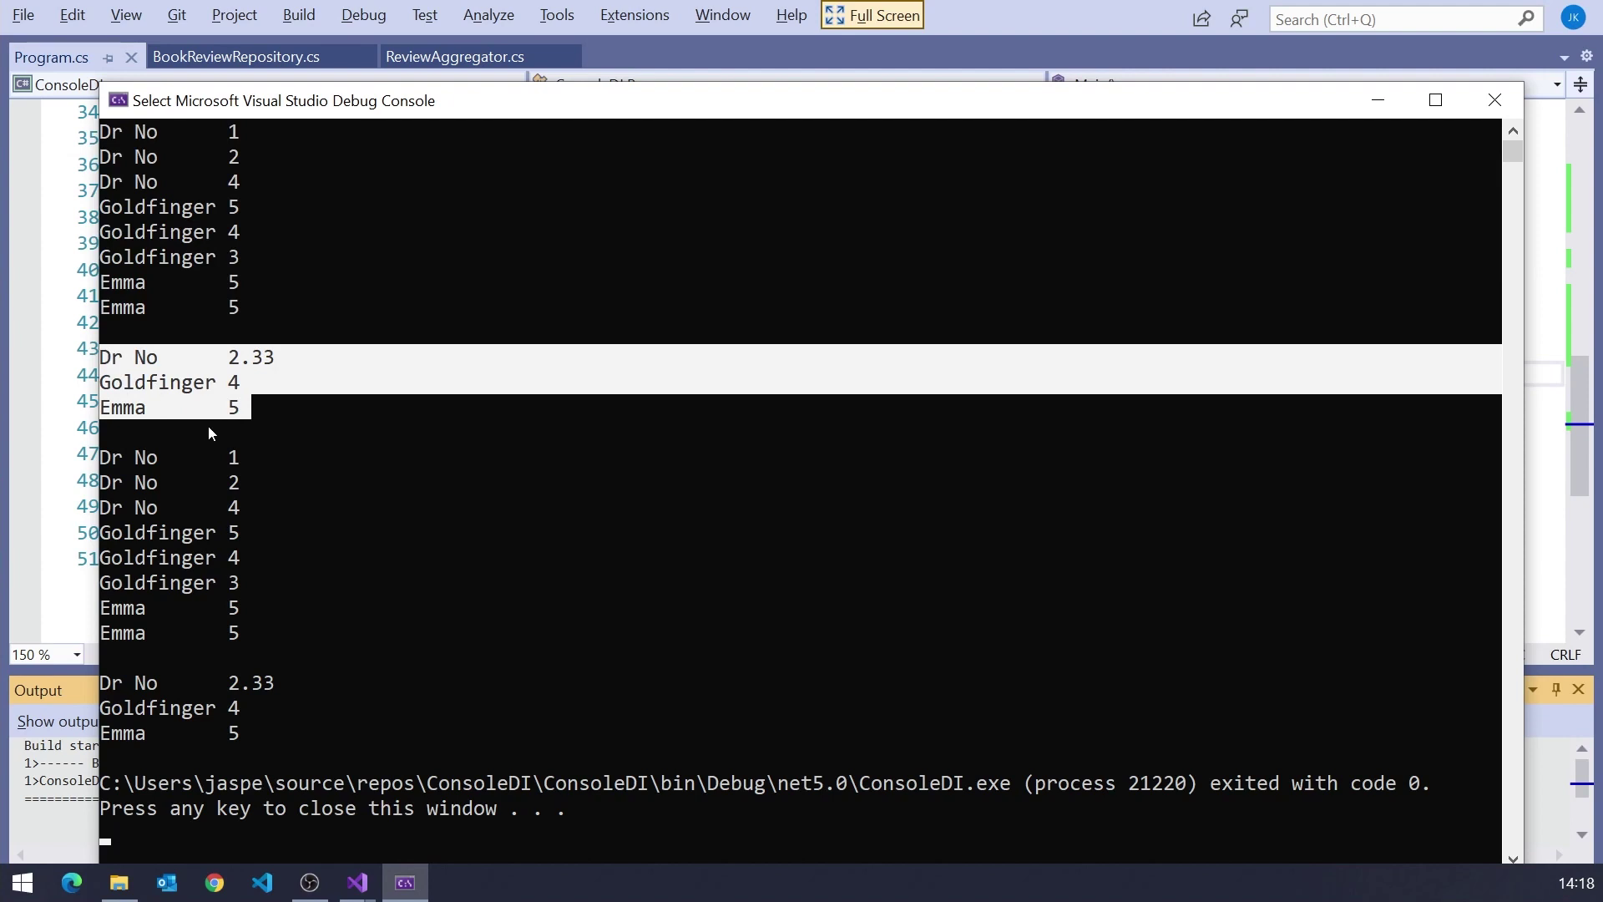
{"action": "key", "text": "Return"}
{"action": "scroll", "coordinate": [208, 426], "scroll_direction": "up", "scroll_amount": 5}
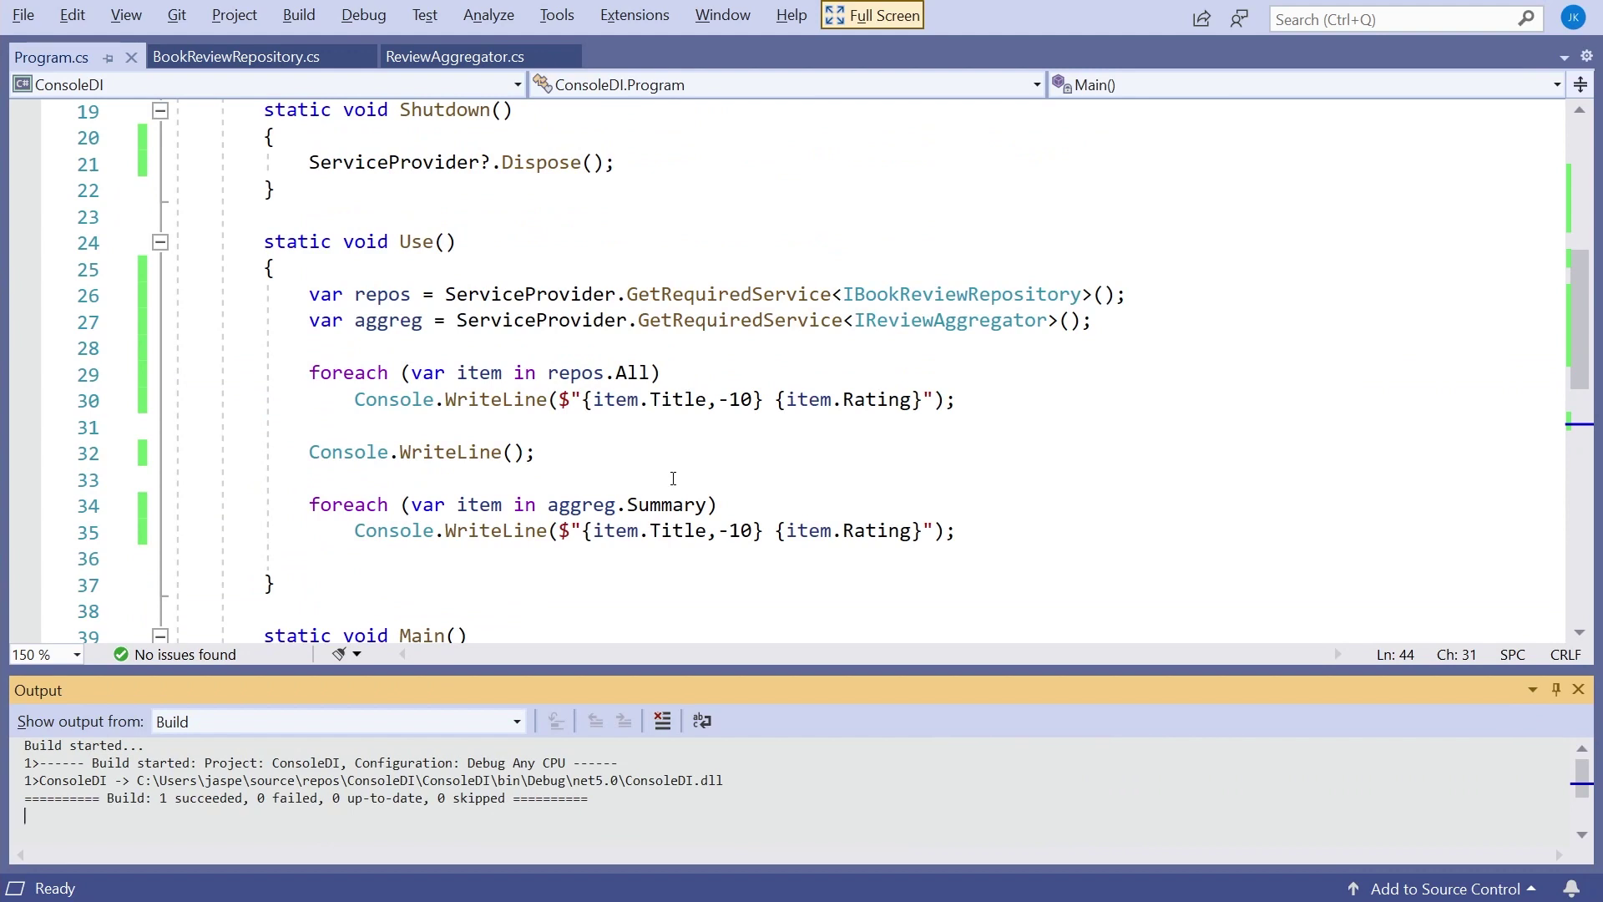
{"action": "scroll", "coordinate": [673, 479], "scroll_direction": "up", "scroll_amount": 3}
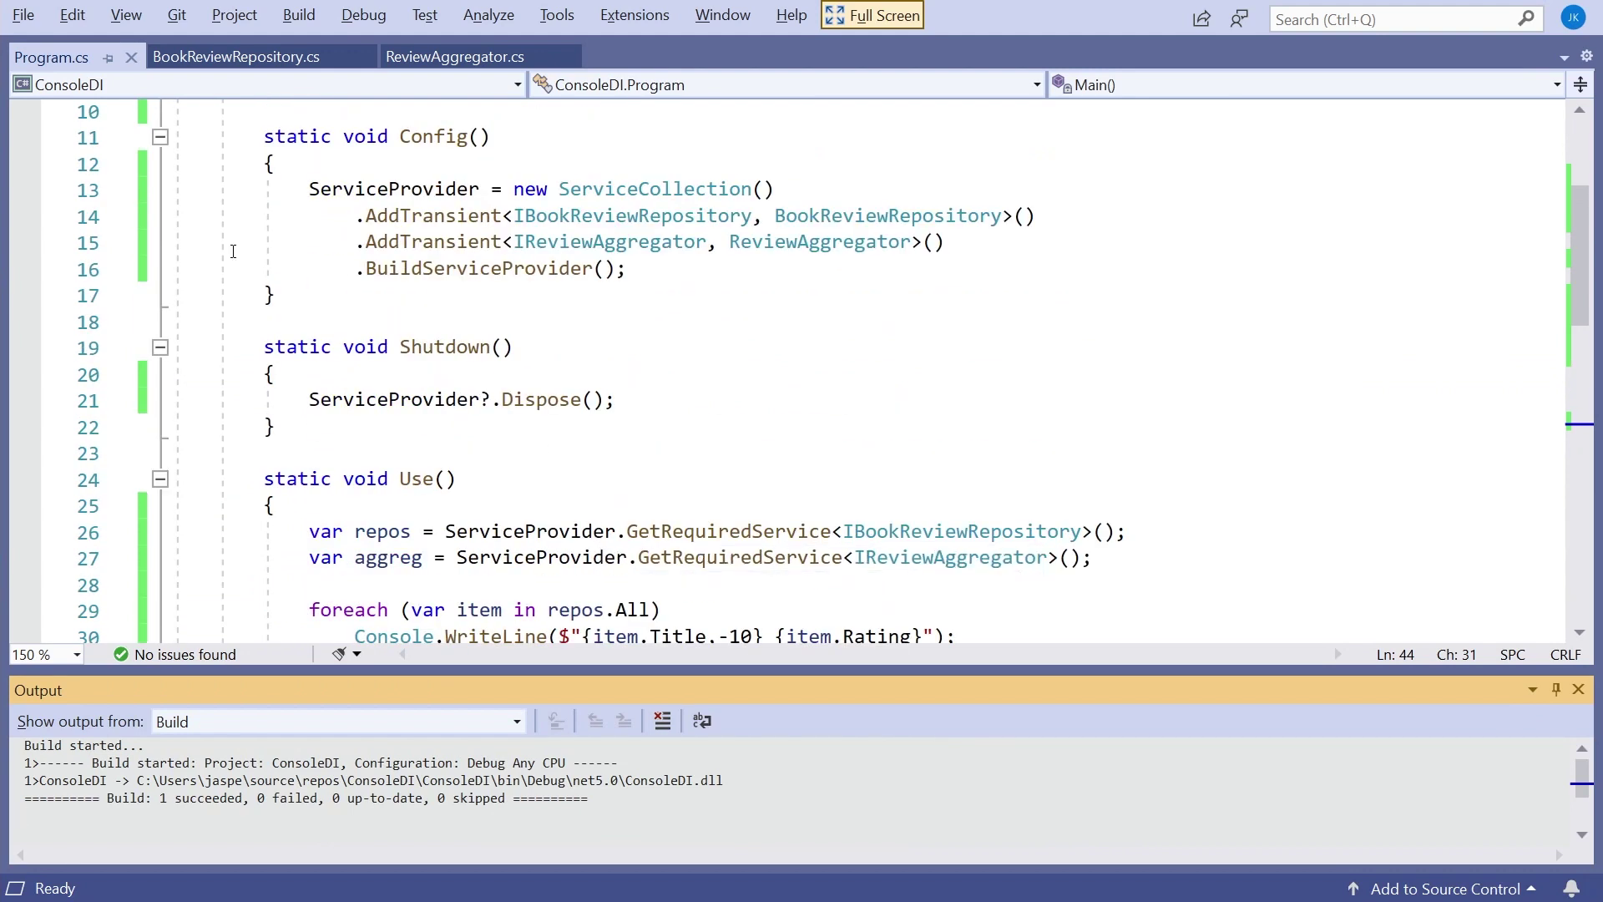
{"action": "mouse_move", "coordinate": [310, 190]}
{"action": "left_mouse_down"}
{"action": "mouse_move", "coordinate": [738, 241]}
{"action": "mouse_move", "coordinate": [946, 242]}
{"action": "left_mouse_up"}
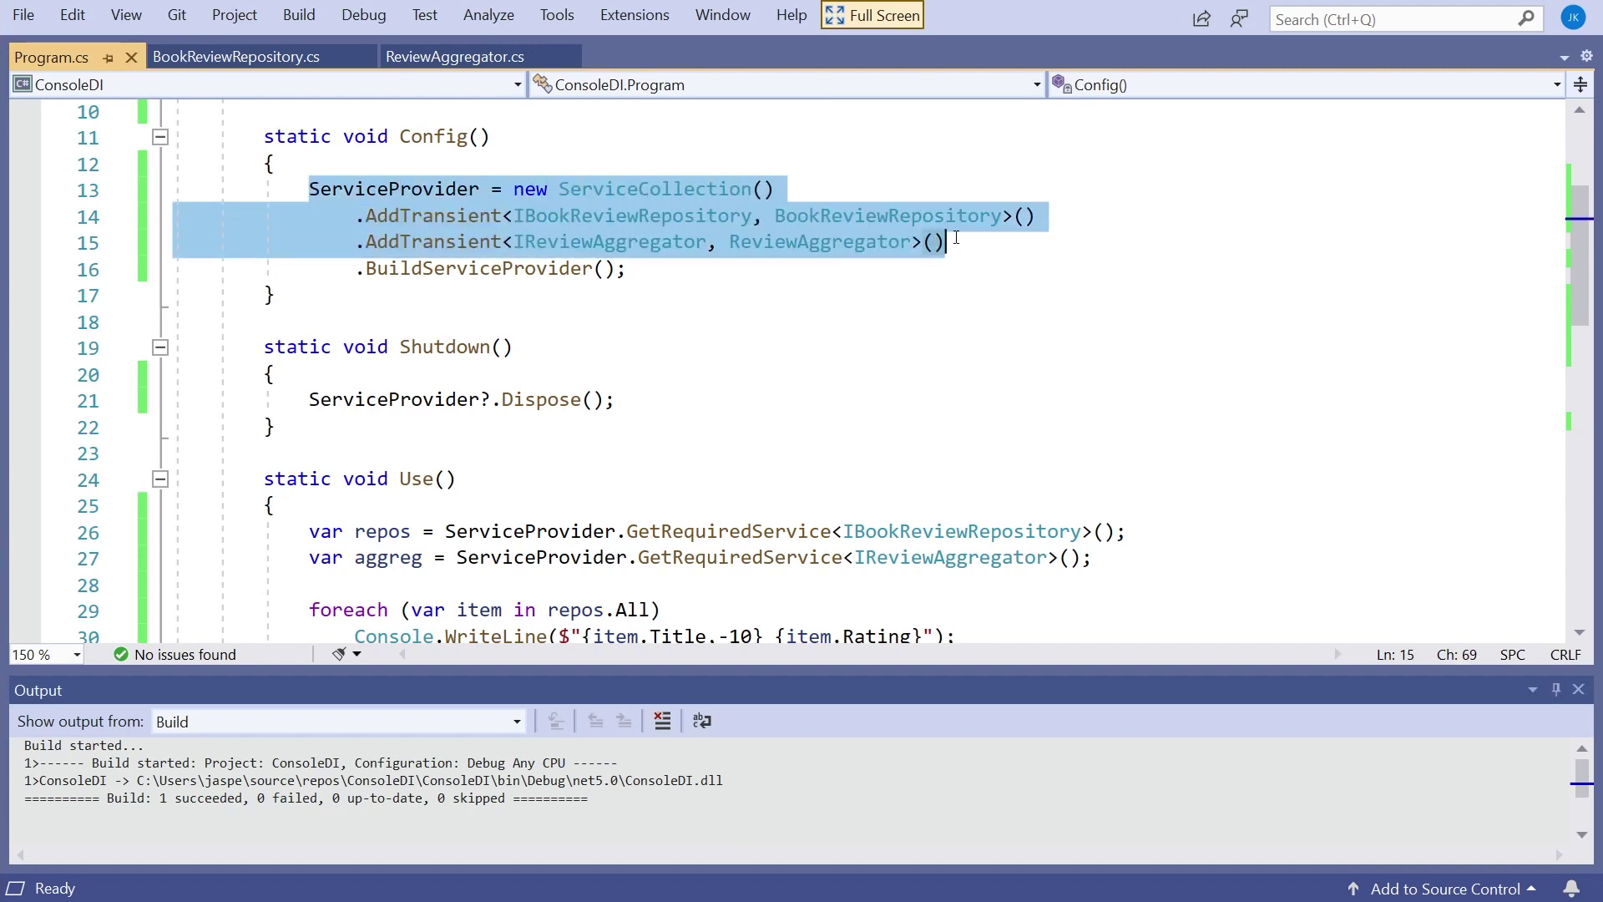
{"action": "left_click", "coordinate": [832, 215]}
{"action": "left_click", "coordinate": [600, 241]}
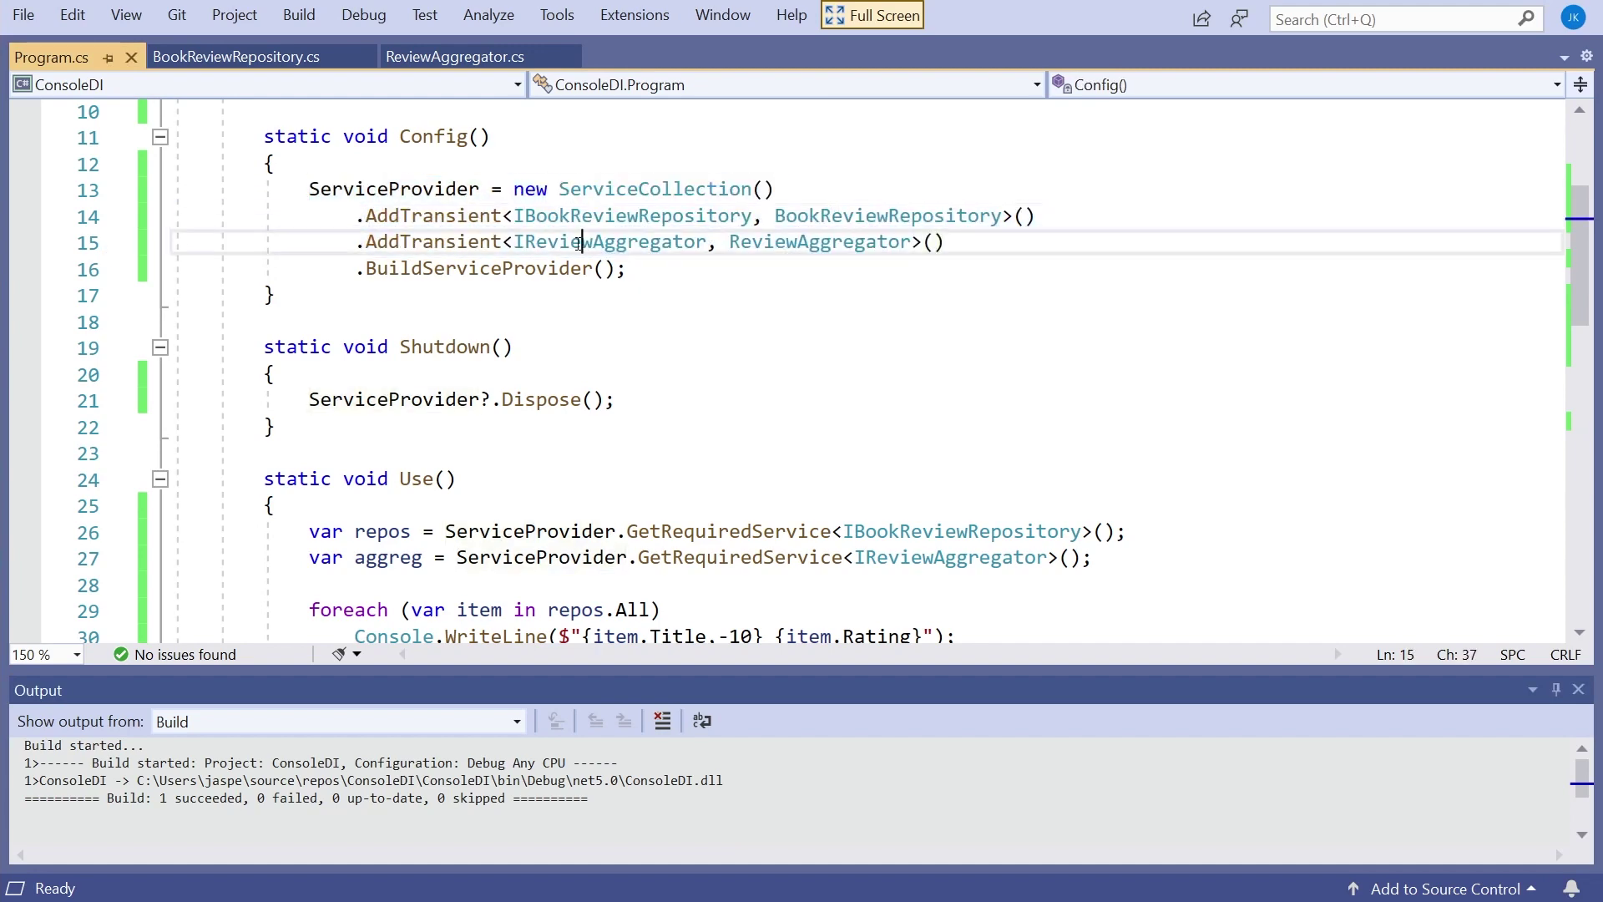
{"action": "scroll", "coordinate": [578, 242], "scroll_direction": "down", "scroll_amount": 2}
{"action": "scroll", "coordinate": [572, 263], "scroll_direction": "down", "scroll_amount": 1}
{"action": "scroll", "coordinate": [563, 248], "scroll_direction": "down", "scroll_amount": 1}
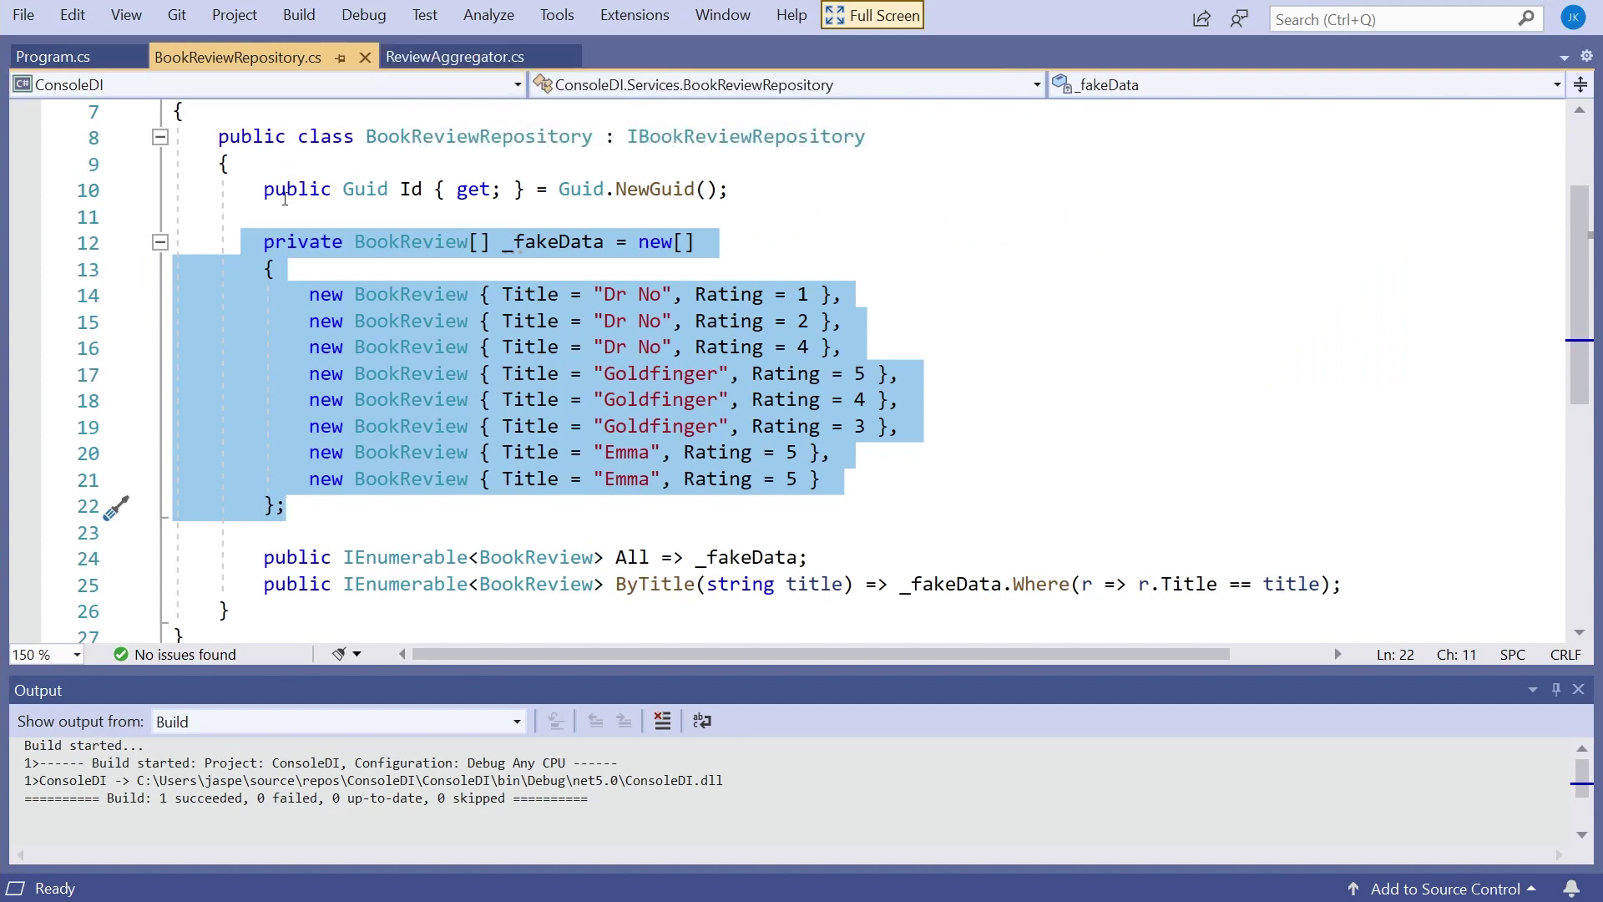
{"action": "left_click_drag", "start_coordinate": [266, 191], "coordinate": [730, 190]}
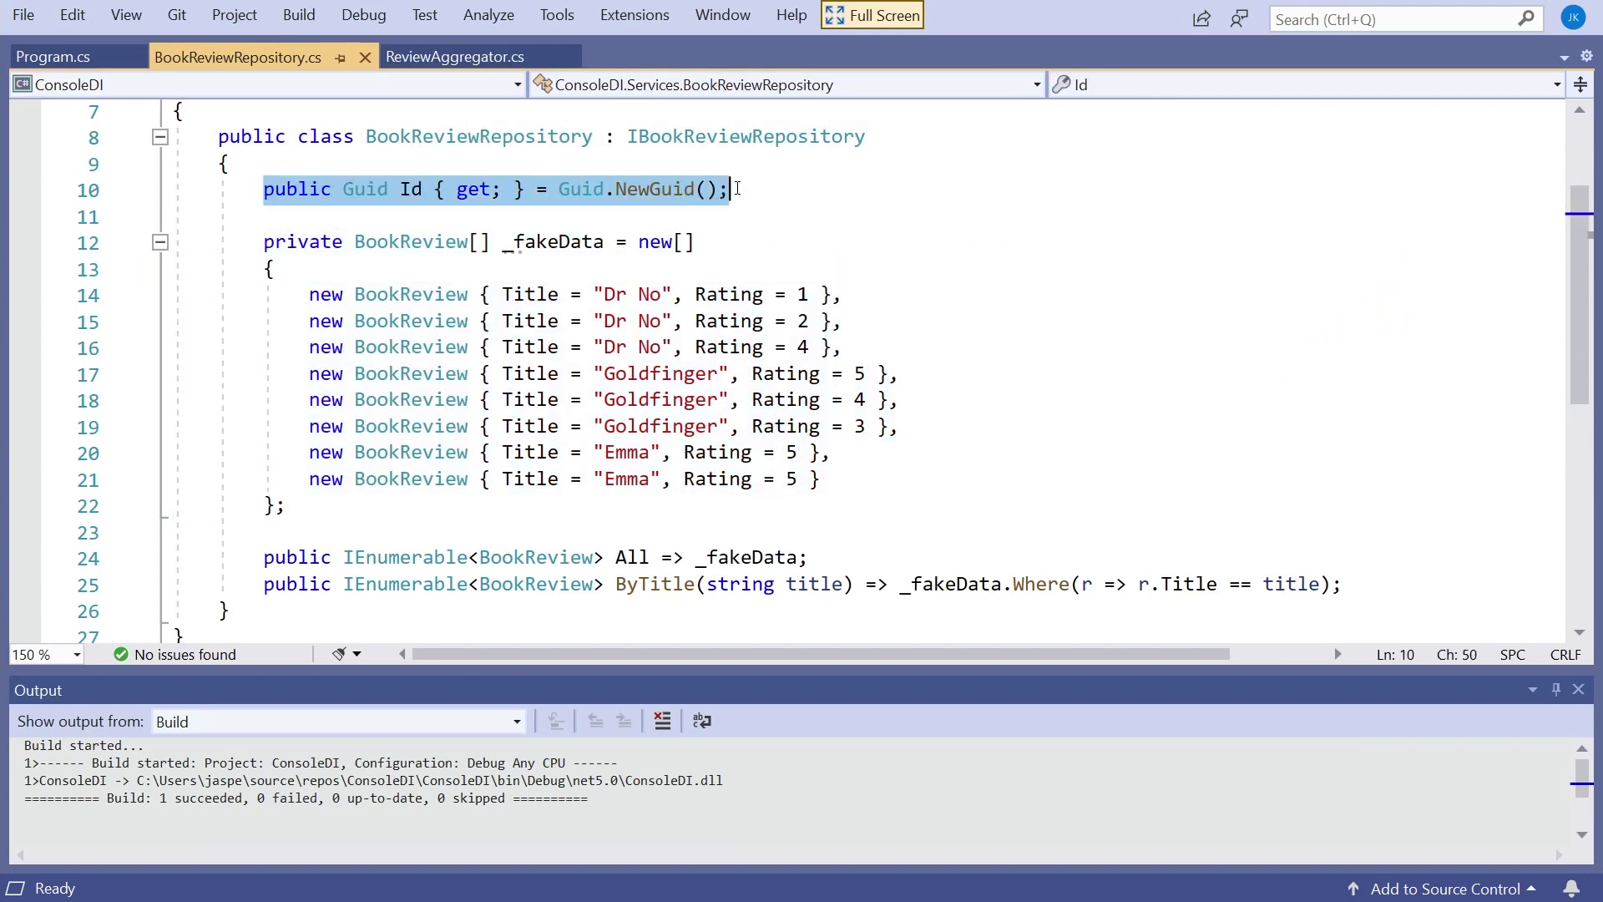
{"action": "left_click", "coordinate": [731, 191]}
{"action": "left_click_drag", "start_coordinate": [558, 190], "coordinate": [724, 189]}
{"action": "left_click", "coordinate": [727, 190]}
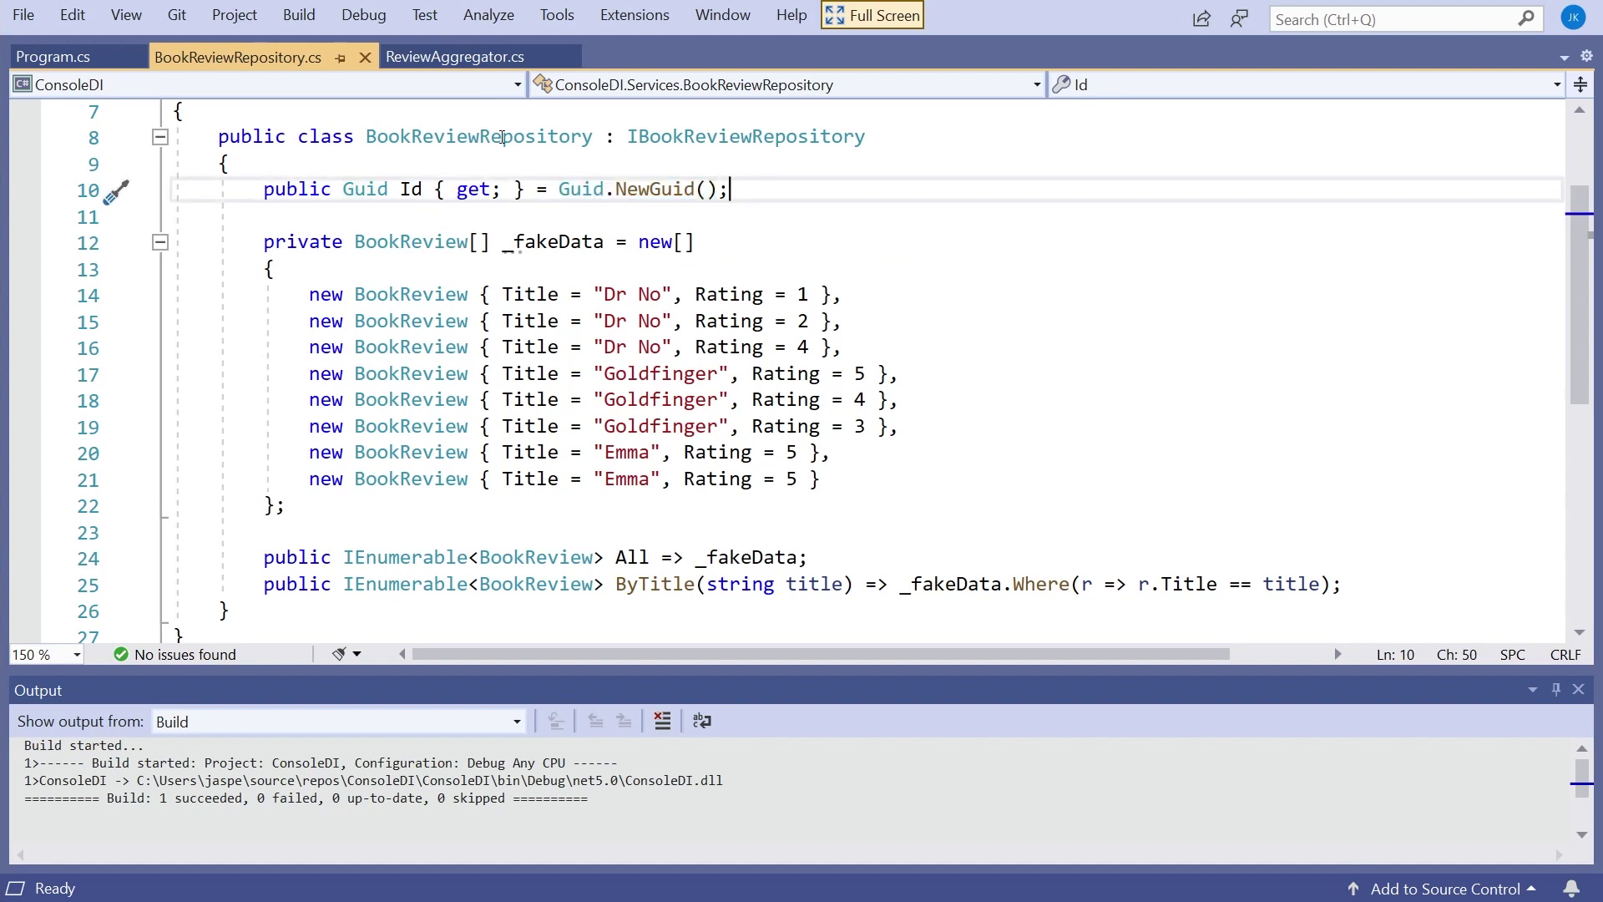
{"action": "left_click", "coordinate": [455, 62]}
{"action": "mouse_move", "coordinate": [52, 56]}
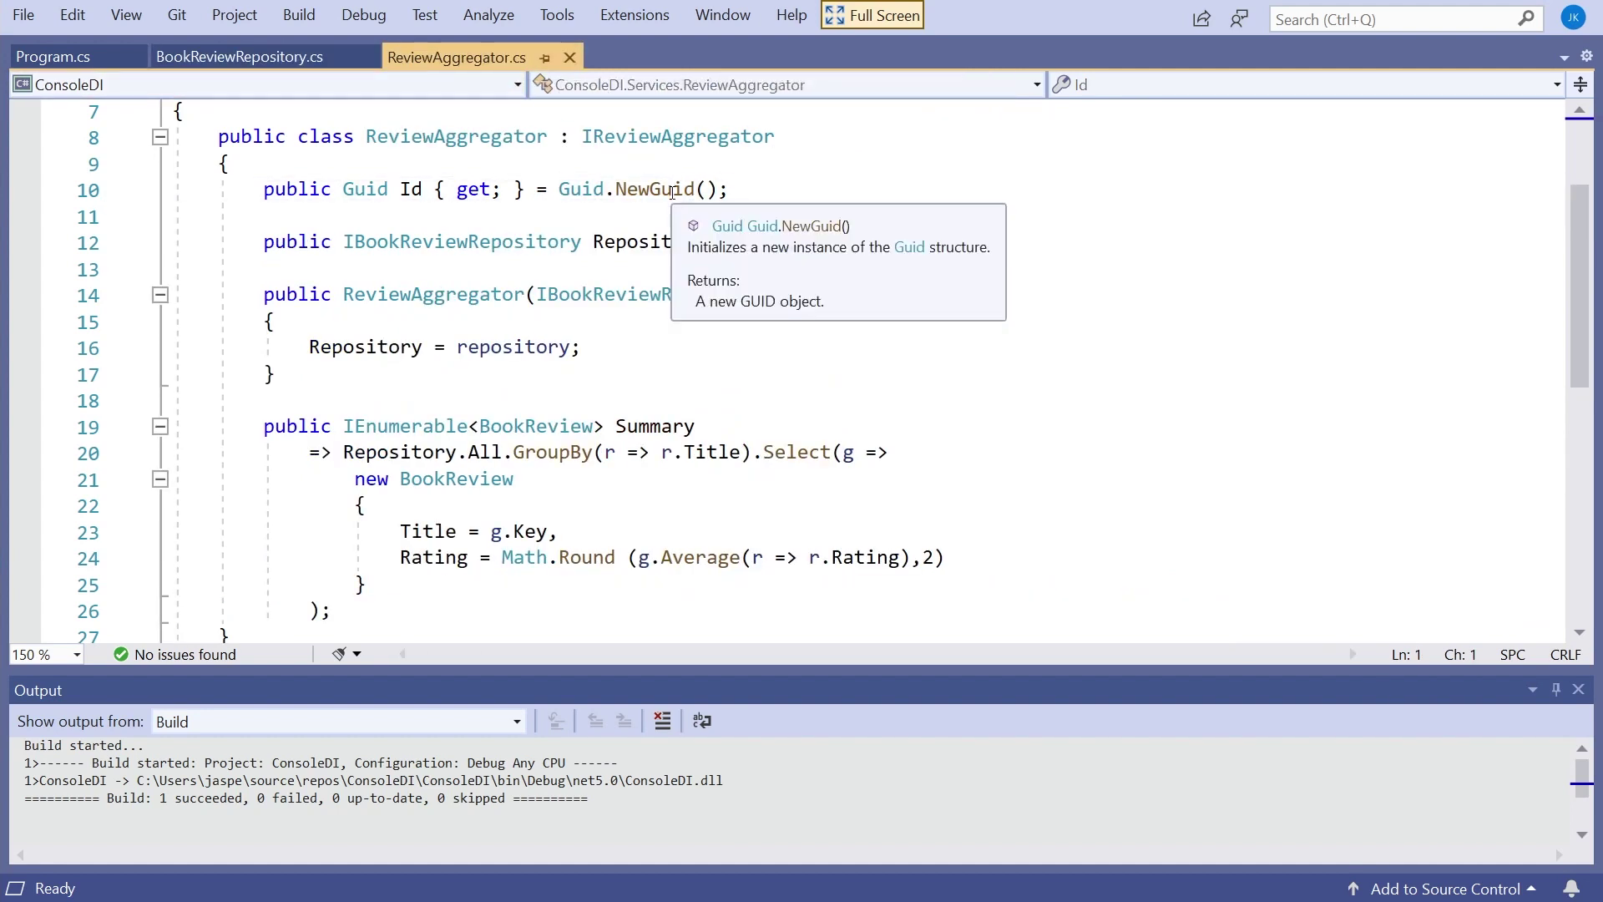
{"action": "left_click", "coordinate": [87, 59]}
{"action": "scroll", "coordinate": [746, 422], "scroll_direction": "up", "scroll_amount": 2}
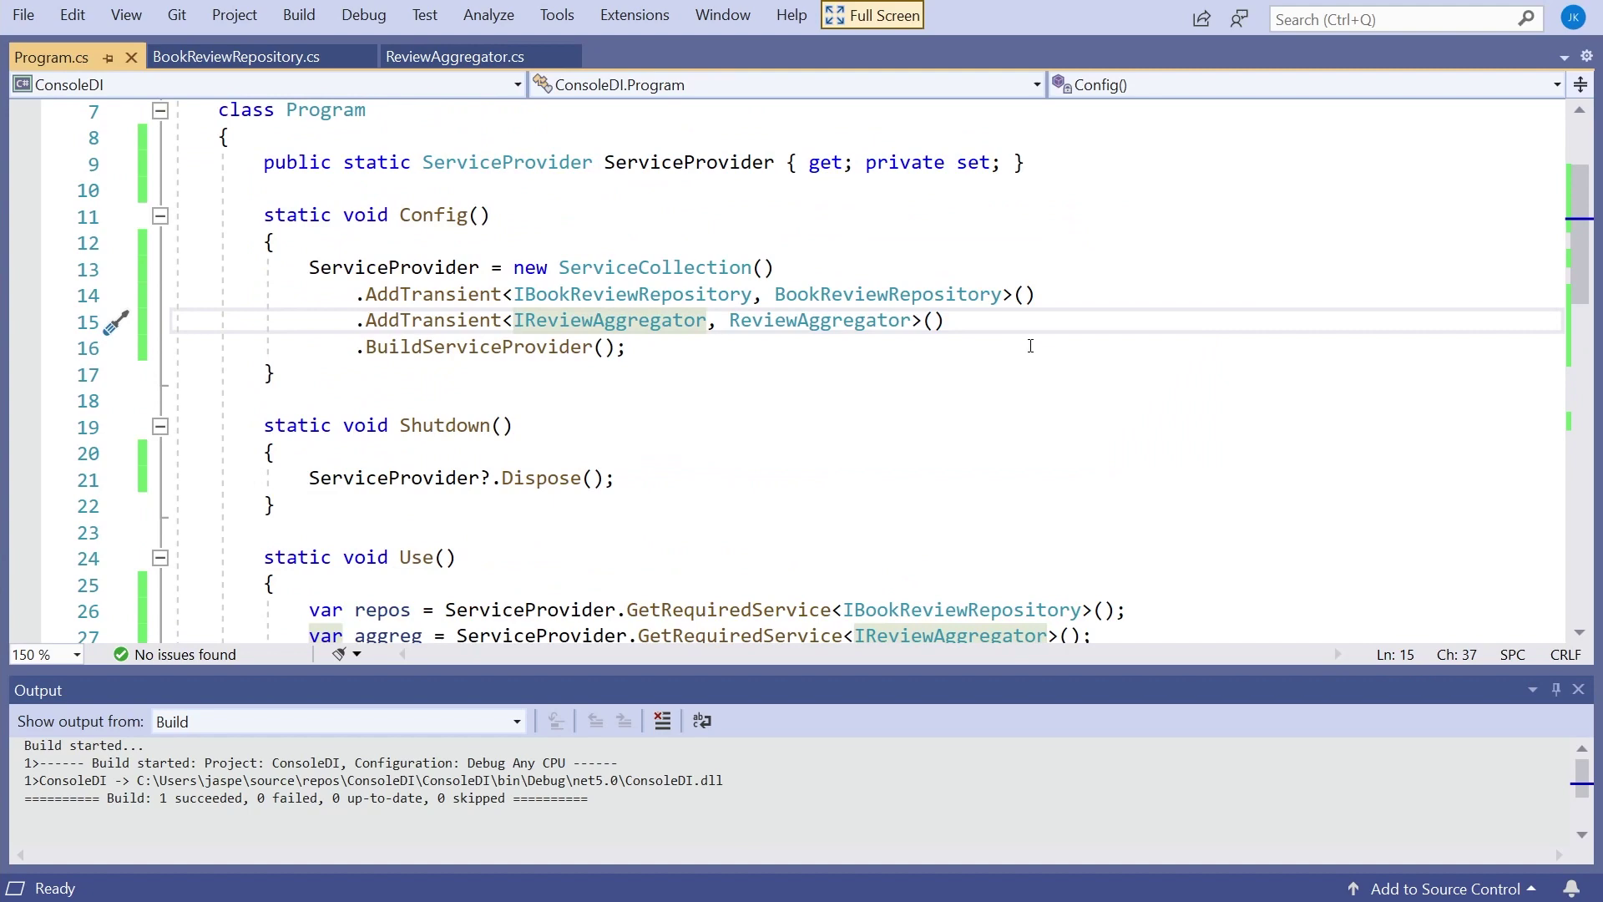
{"action": "scroll", "coordinate": [796, 451], "scroll_direction": "down", "scroll_amount": 3}
{"action": "scroll", "coordinate": [797, 451], "scroll_direction": "up", "scroll_amount": 2}
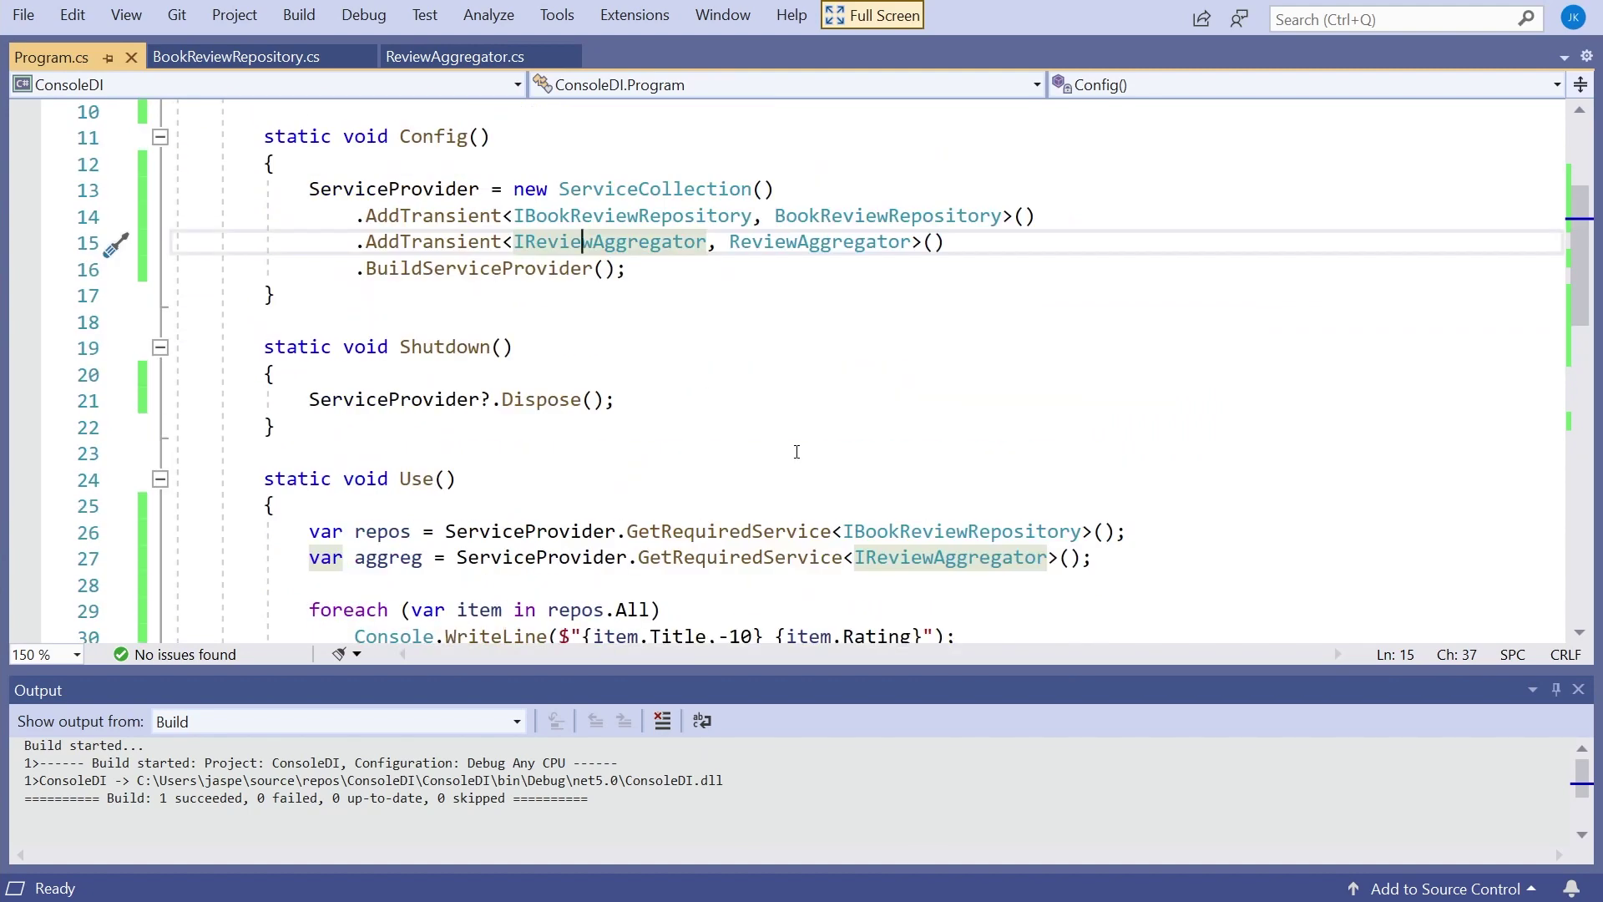
{"action": "left_click", "coordinate": [756, 585]}
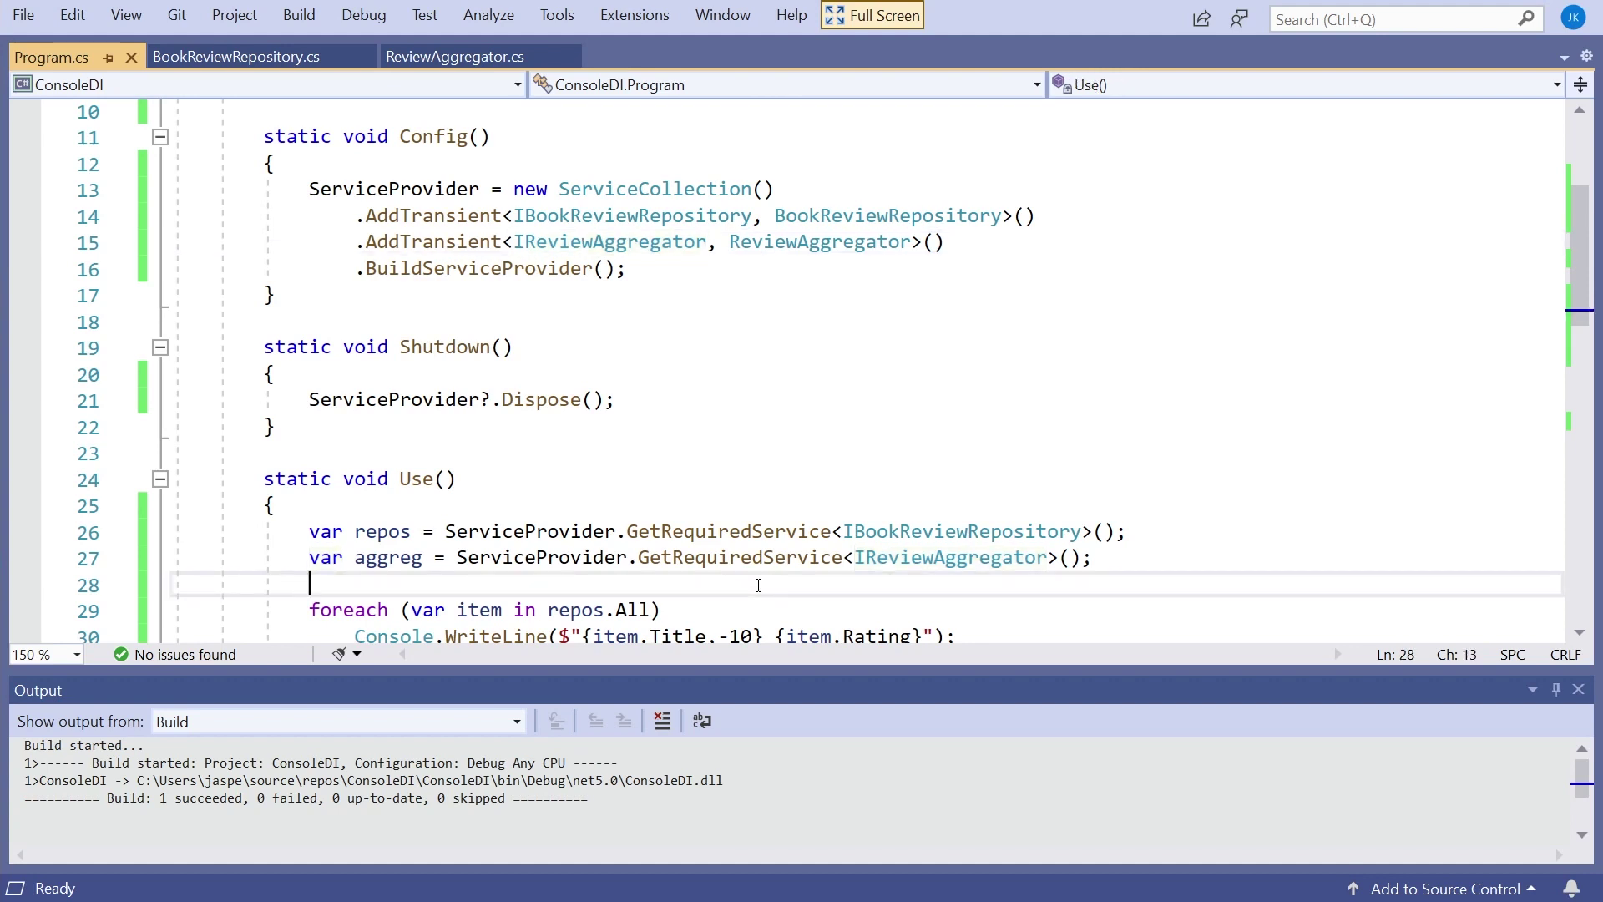
- Add blank lines in Use() and a Console.WriteLine printing the Repository ID from repos
{"action": "key", "text": "Return"}
{"action": "key", "text": "Return"}
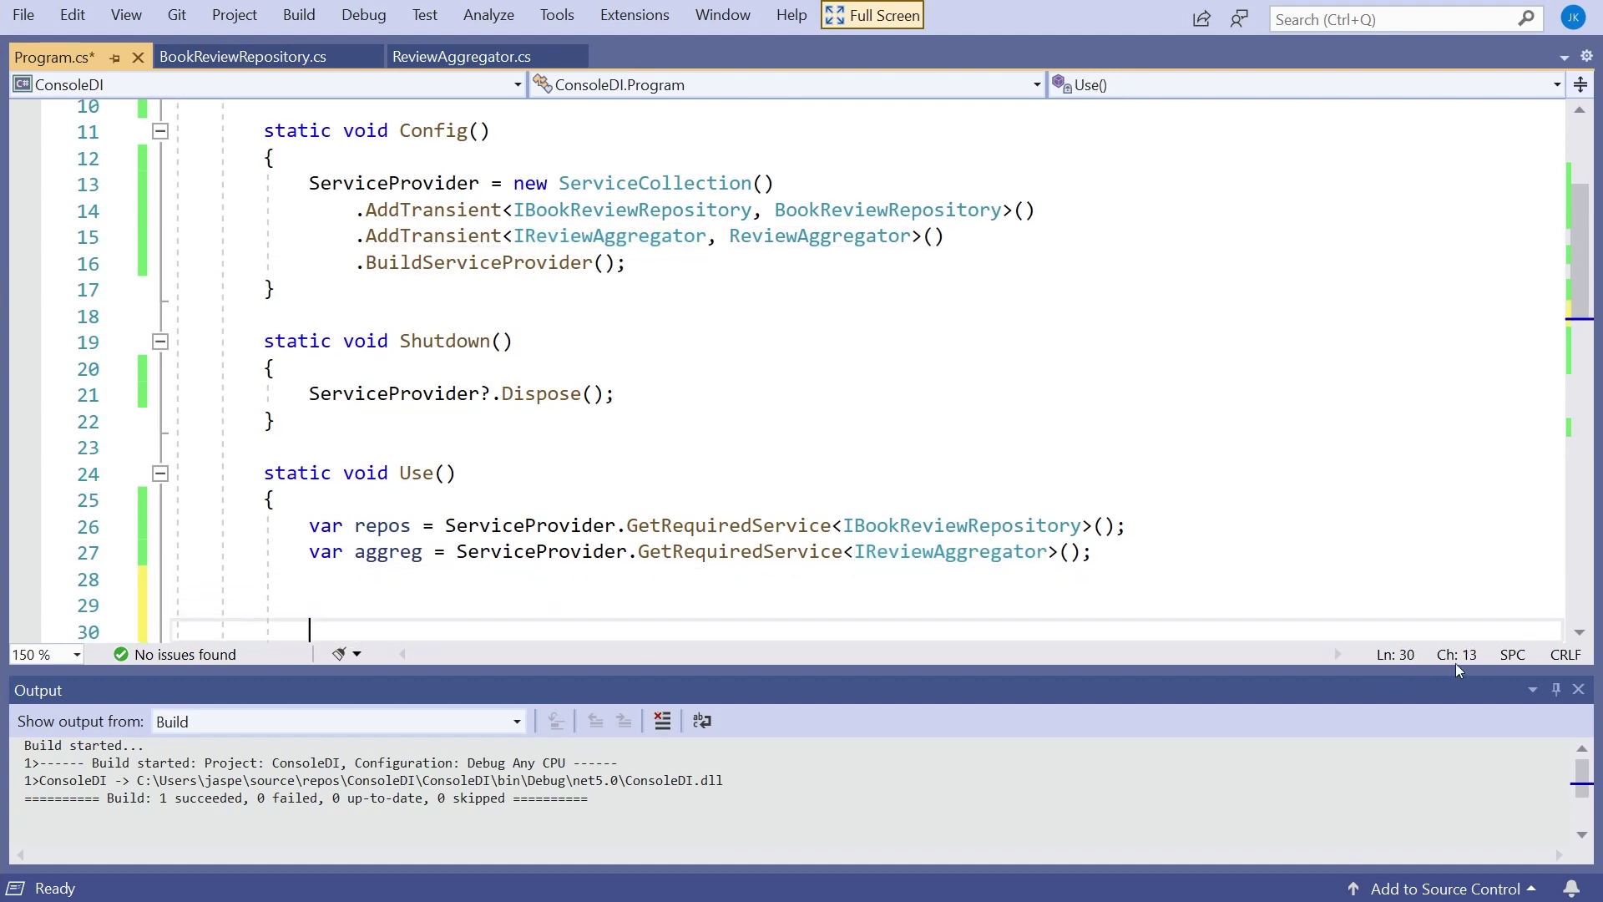
{"action": "left_click", "coordinate": [1578, 689]}
{"action": "left_click", "coordinate": [335, 599]}
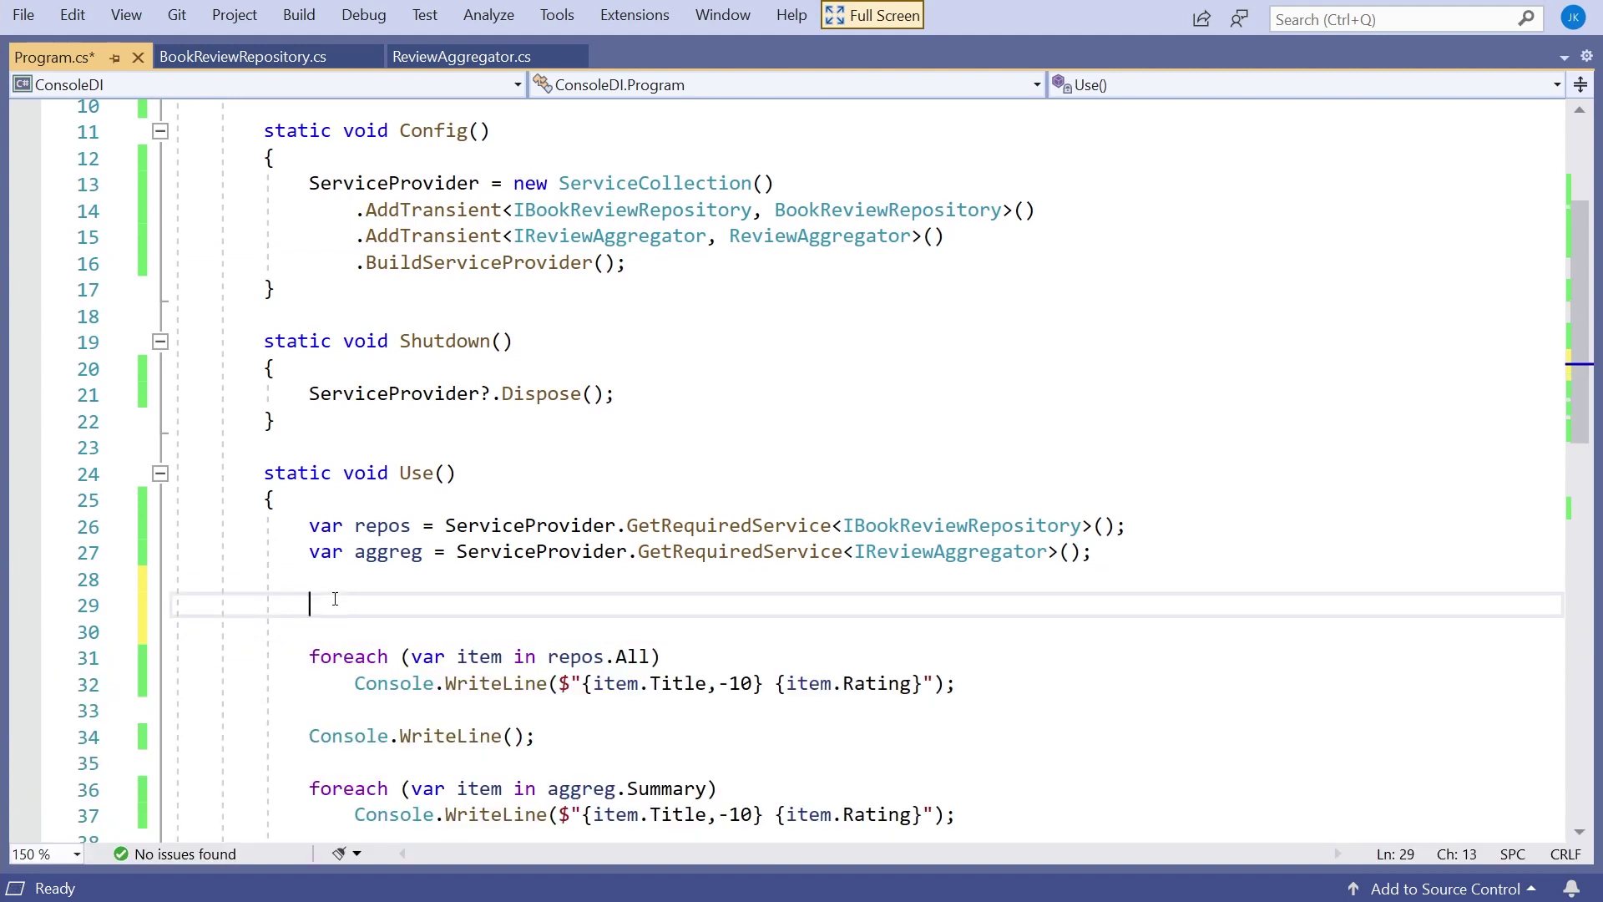
{"action": "type", "text": "cw"}
{"action": "key", "text": "Tab"}
{"action": "key", "text": "Tab"}
{"action": "type", "text": "$\""}
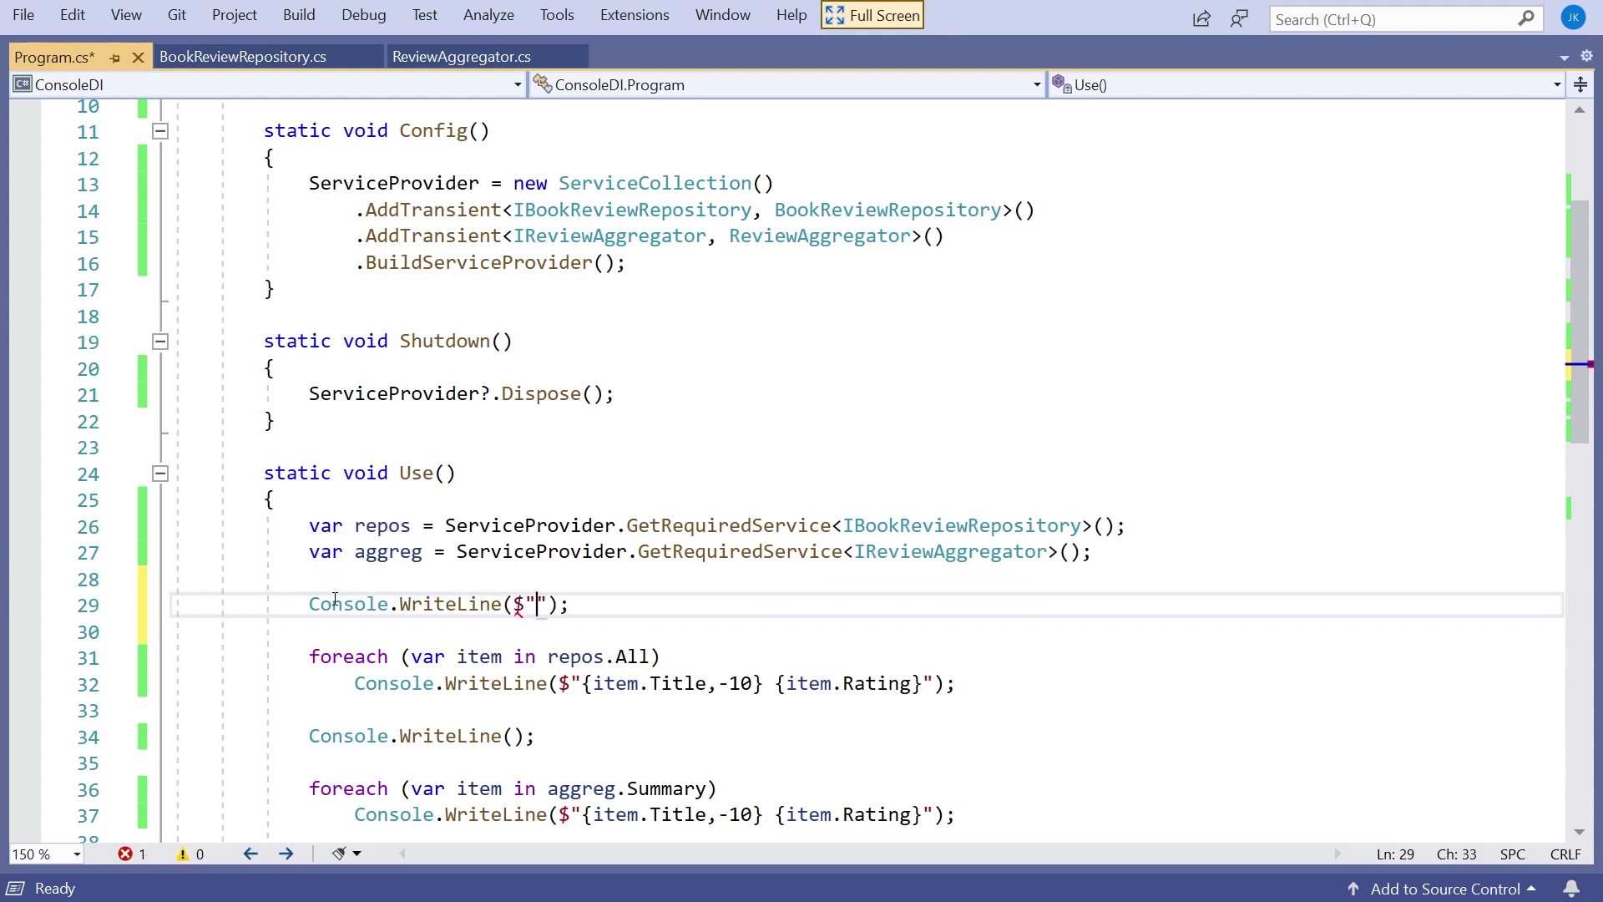
{"action": "type", "text": "Repository: {"}
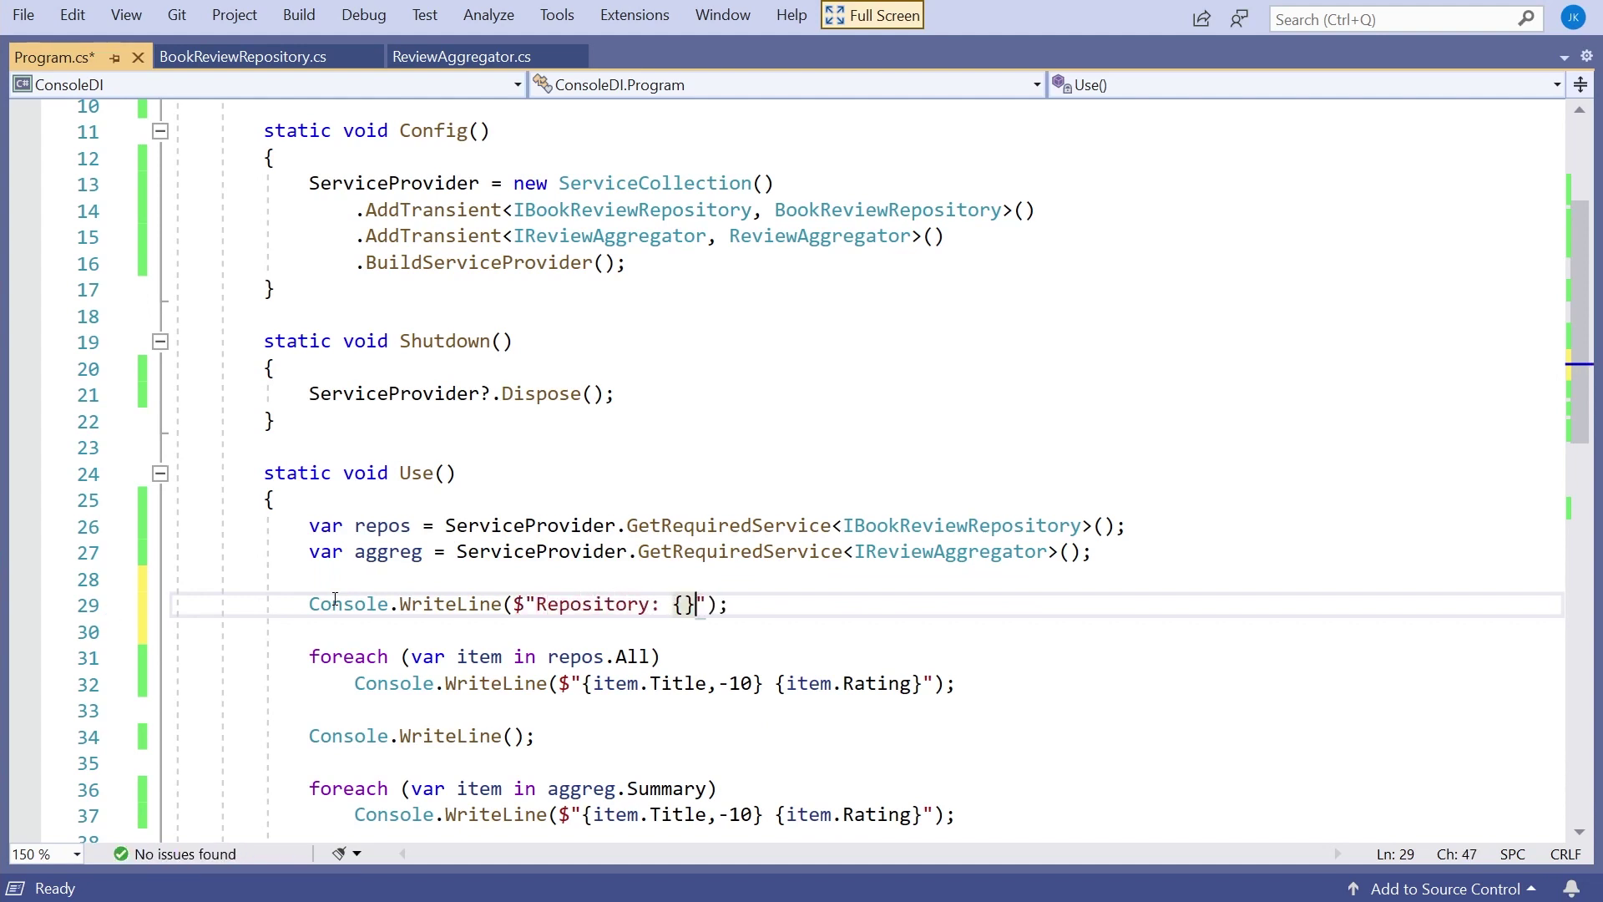
{"action": "type", "text": "r"}
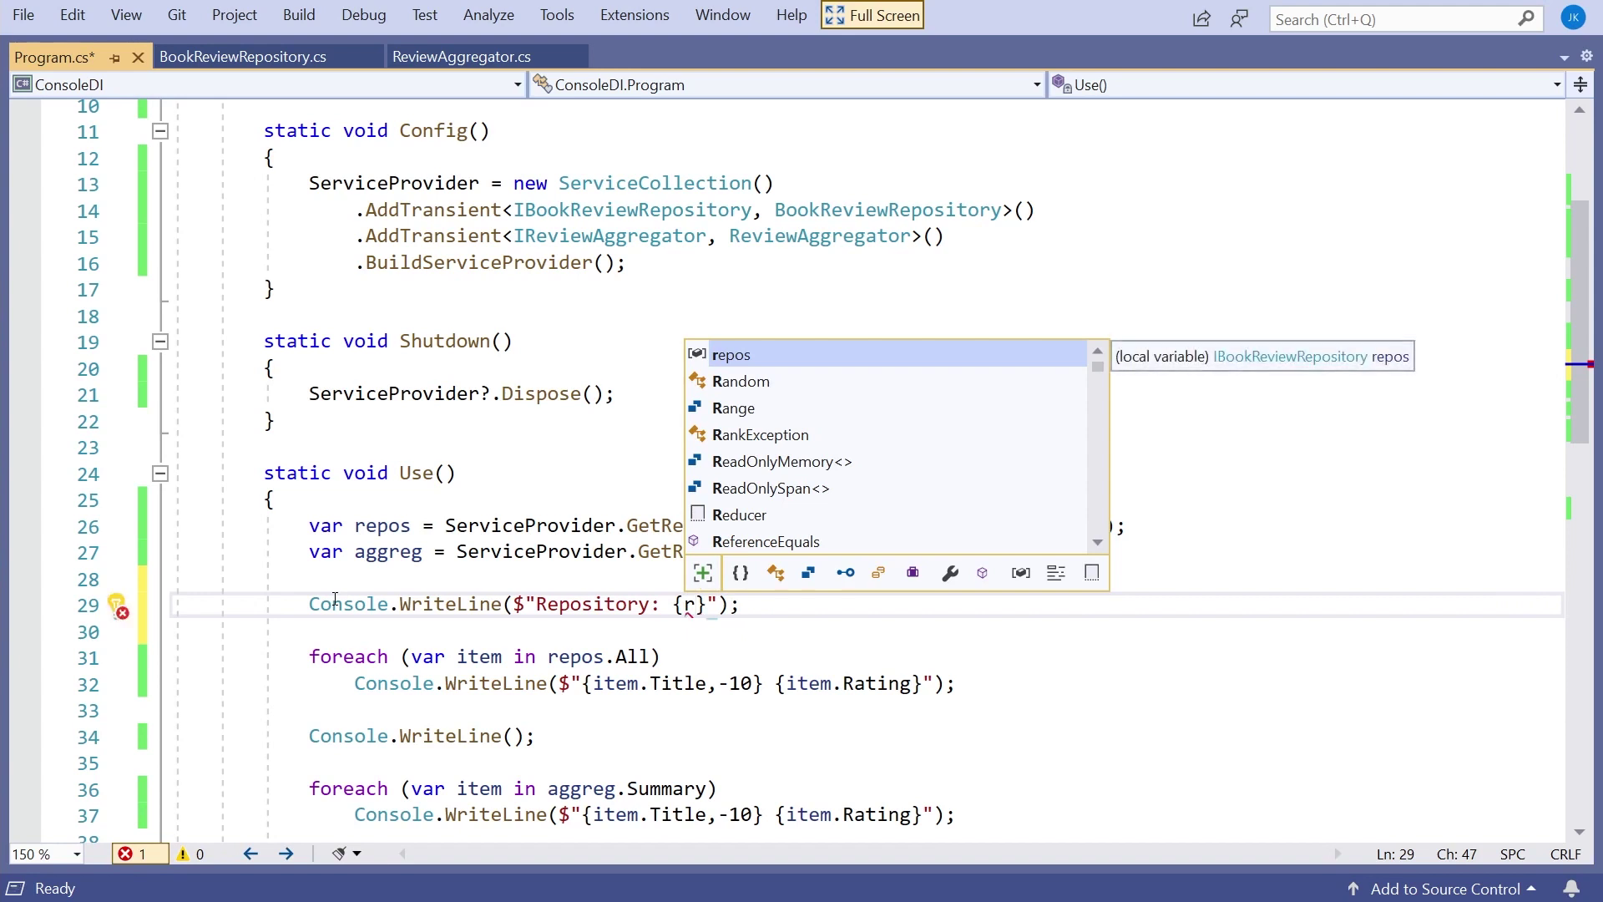
{"action": "key", "text": "Tab"}
{"action": "type", "text": ".Id"}
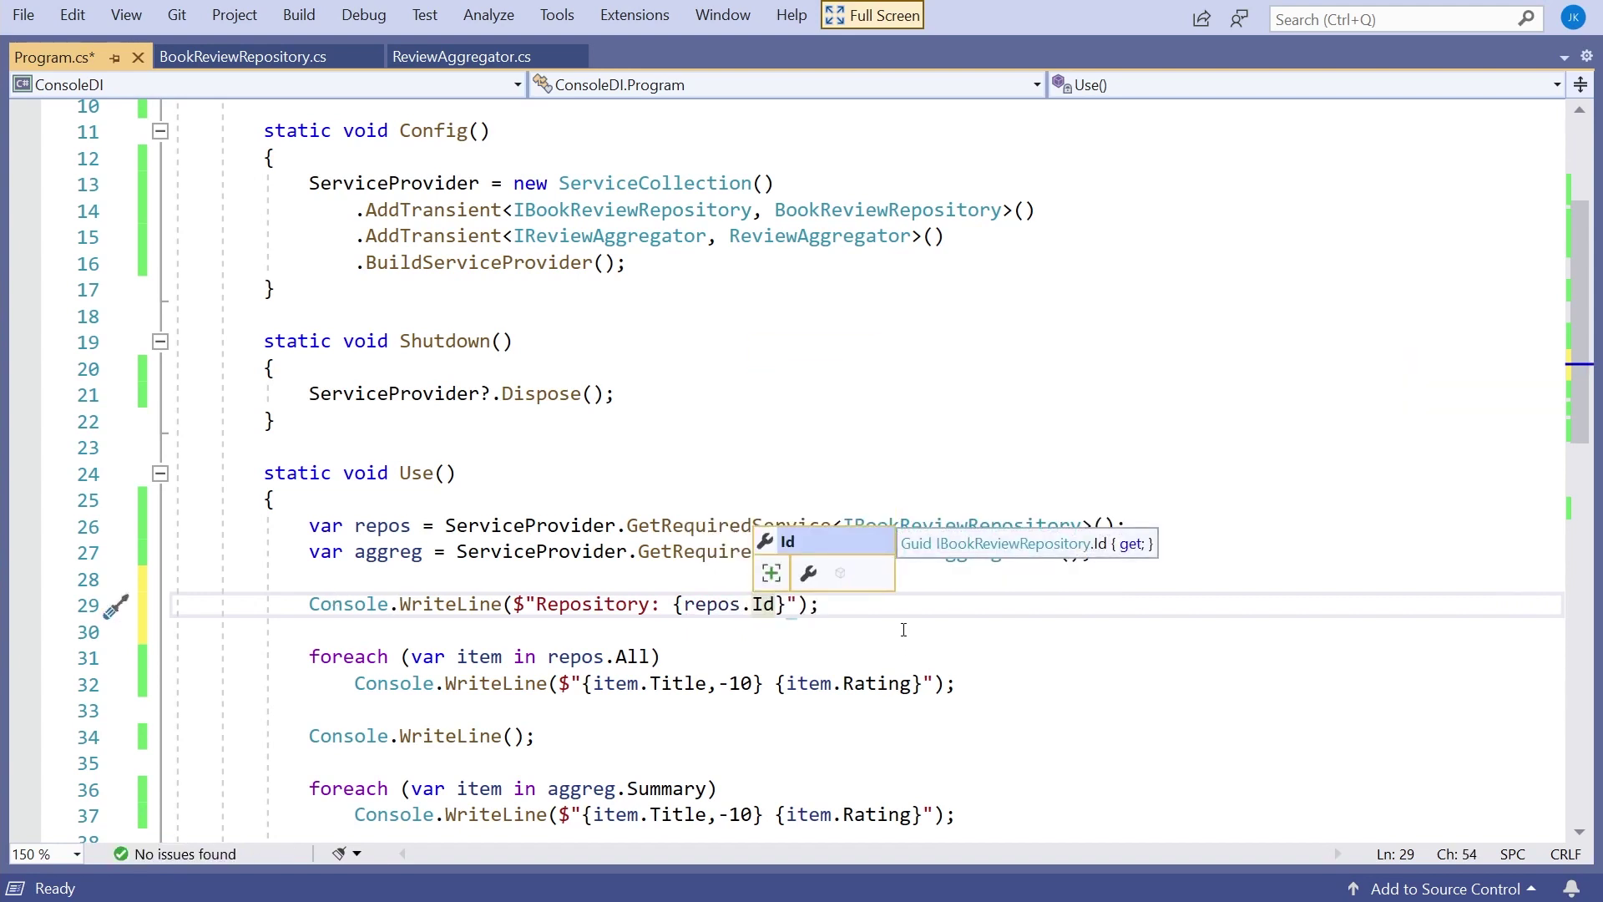
{"action": "left_click", "coordinate": [899, 600]}
- Duplicate the Repository print line twice and change the second copy to print the Aggregator ID from aggreg
{"action": "key", "text": "ctrl+d"}
{"action": "key", "text": "ctrl+d"}
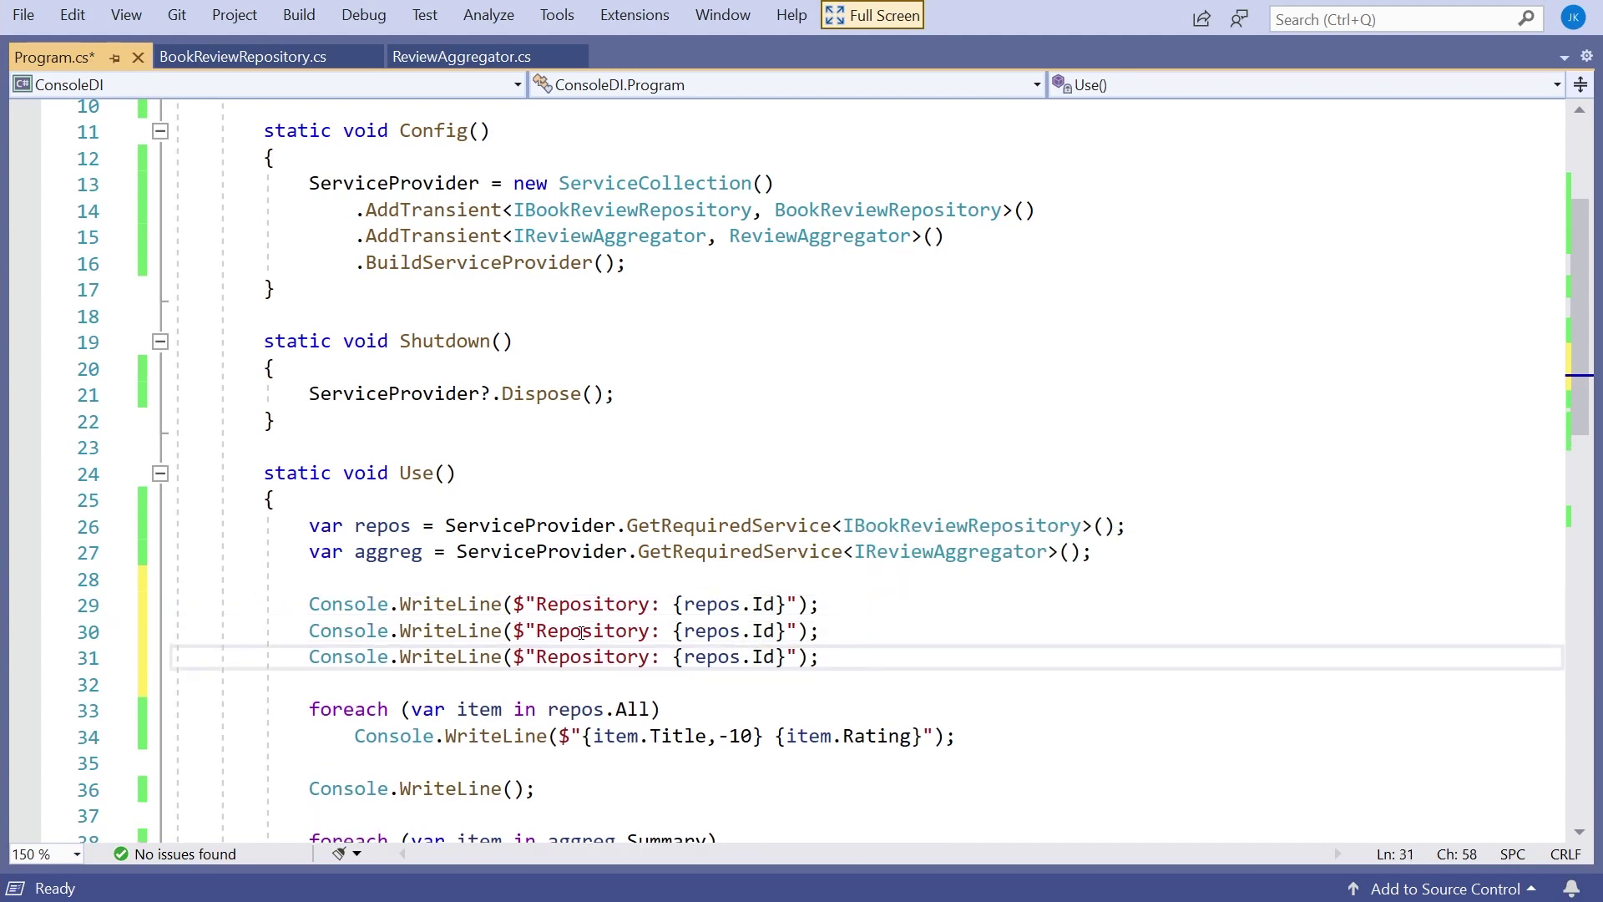
{"action": "double_click", "coordinate": [582, 633]}
{"action": "type", "text": "A"}
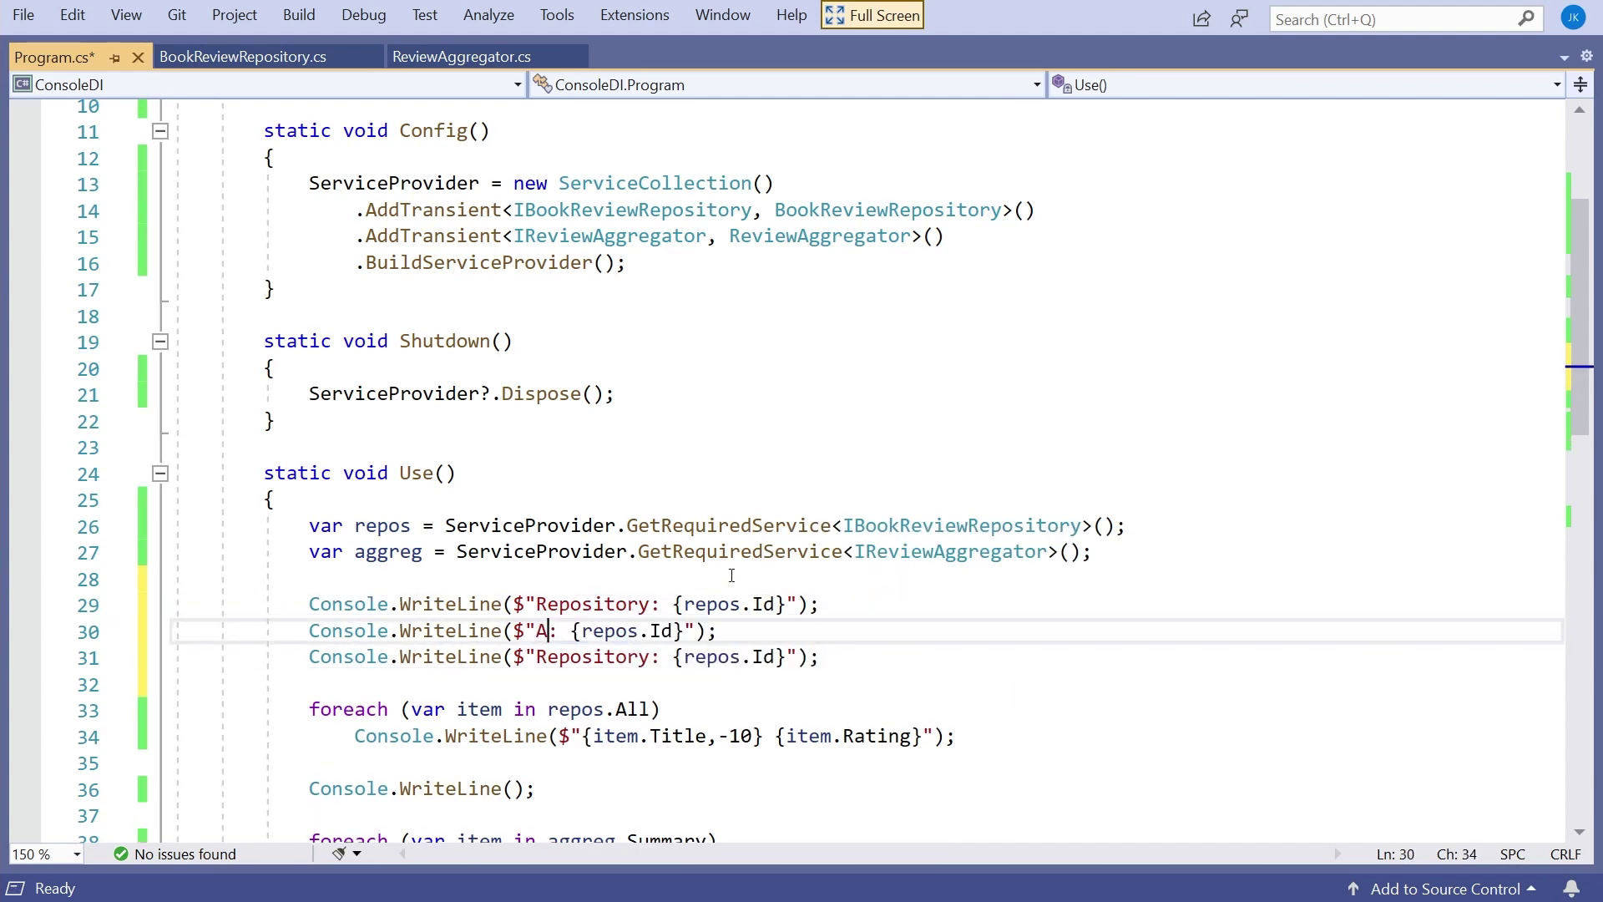
{"action": "type", "text": "ggregator"}
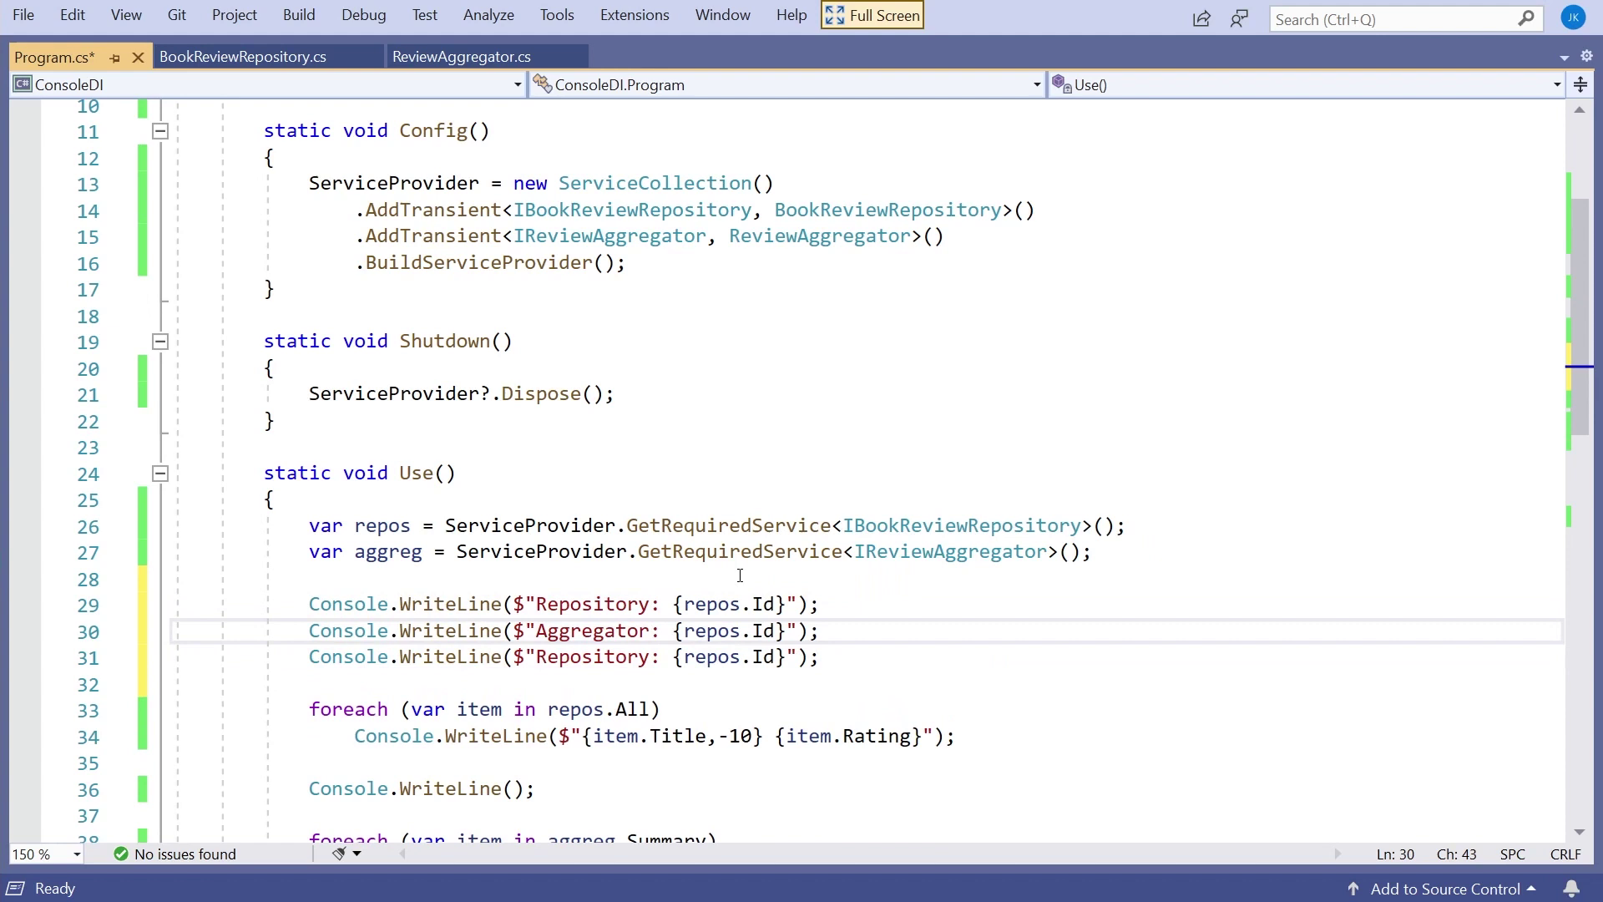
{"action": "double_click", "coordinate": [707, 632]}
{"action": "type", "text": "agg"}
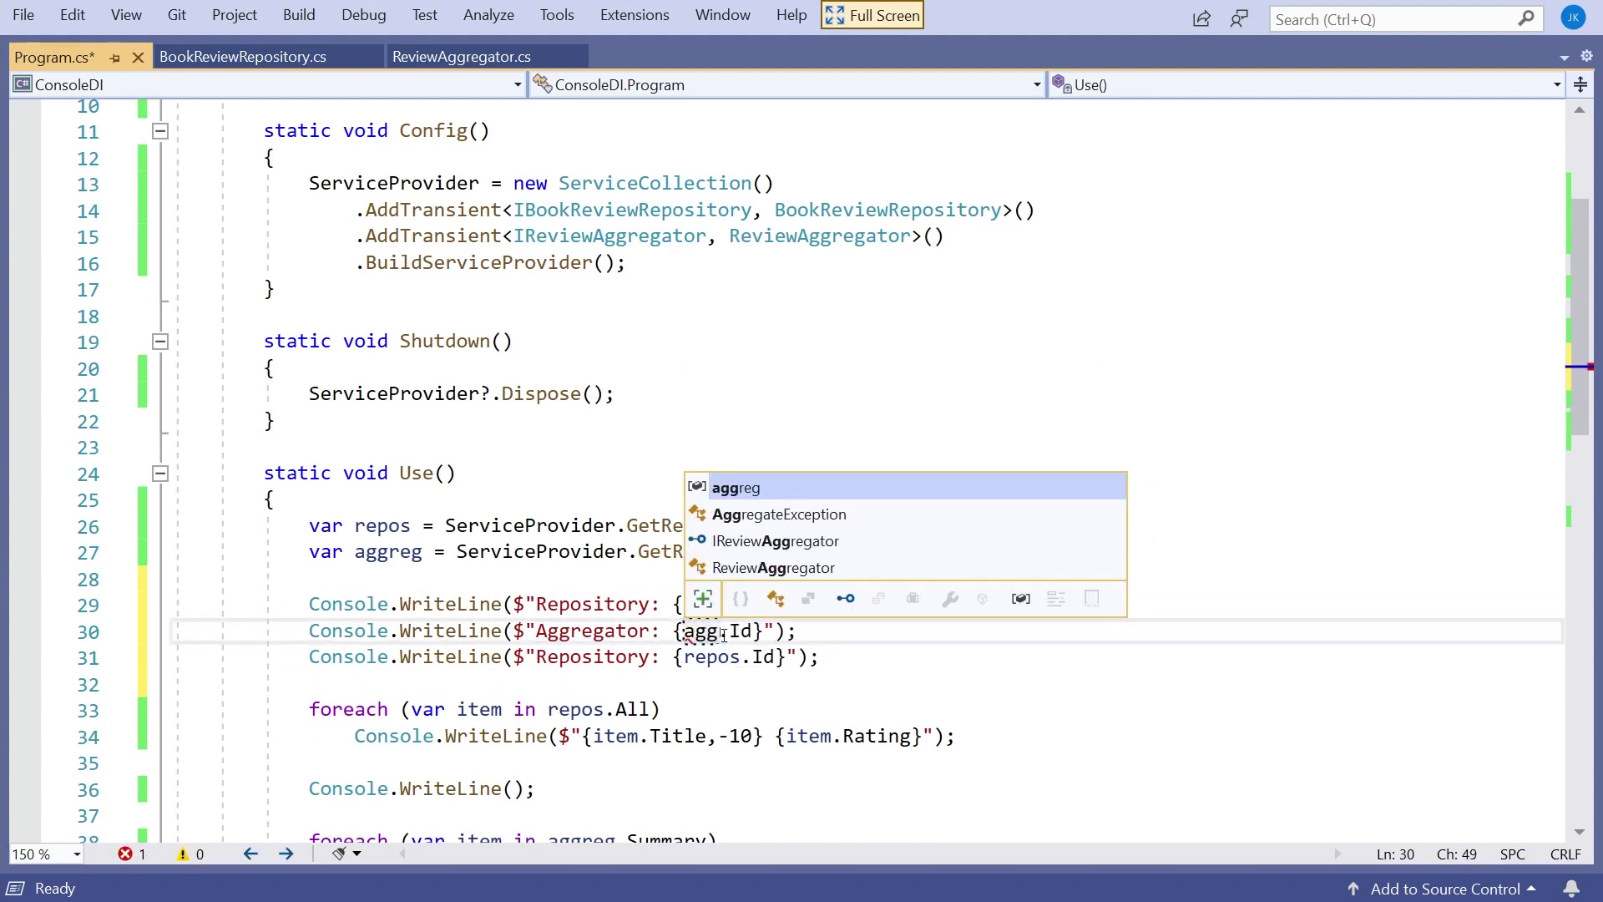
{"action": "type", "text": "reg"}
{"action": "left_click", "coordinate": [720, 684]}
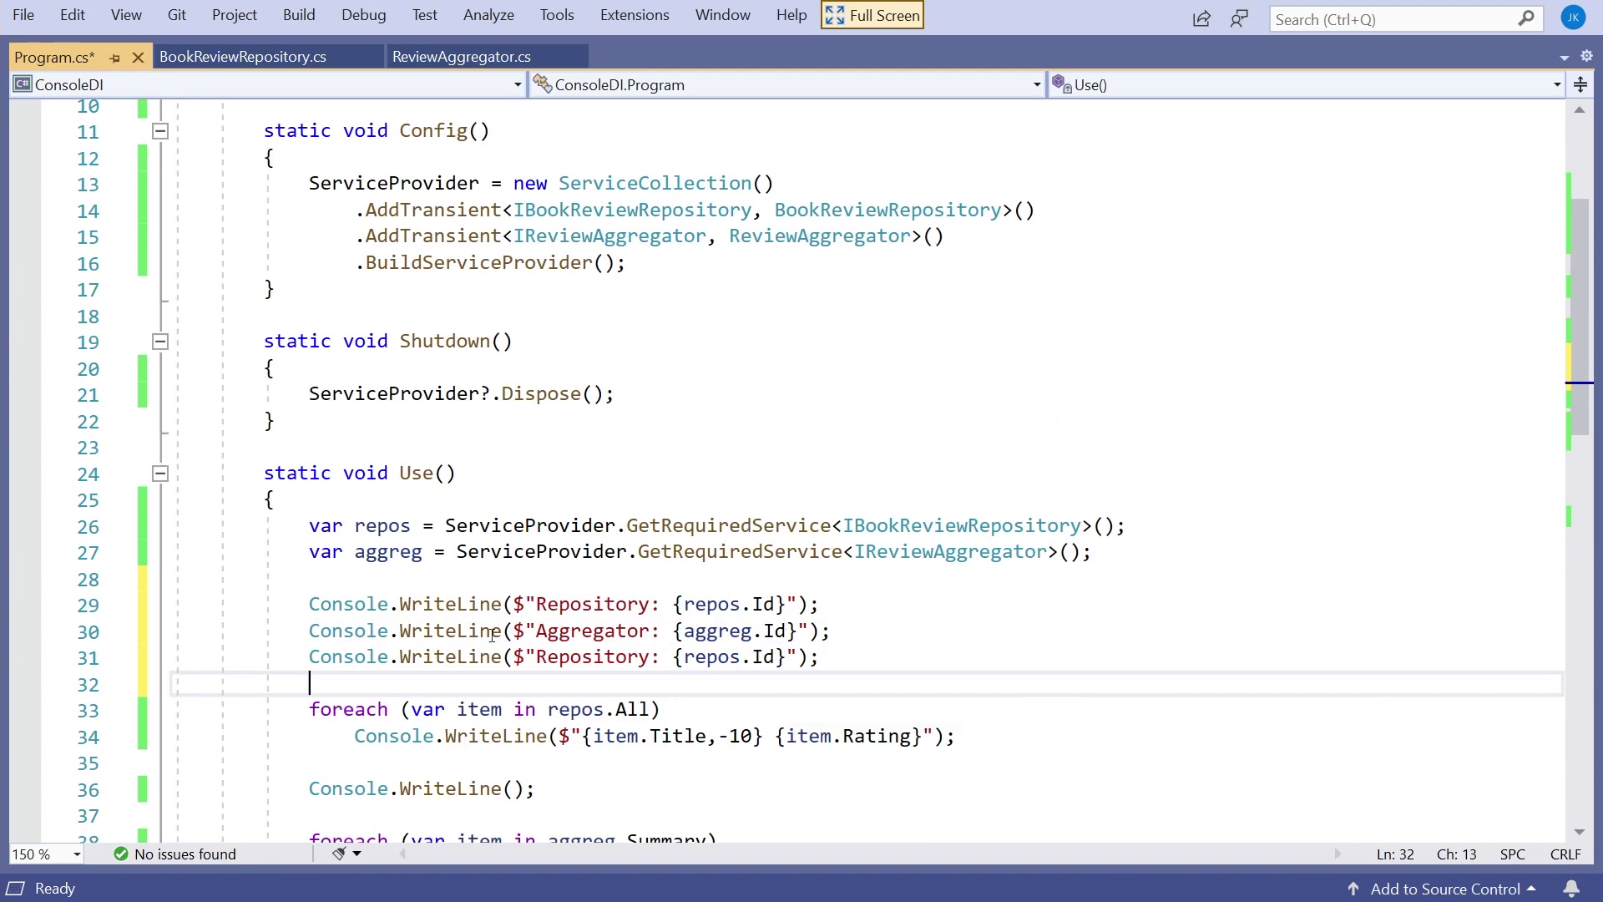
- Inspect the ReviewAggregator class definition for its repository constructor parameter
{"action": "left_click", "coordinate": [791, 235]}
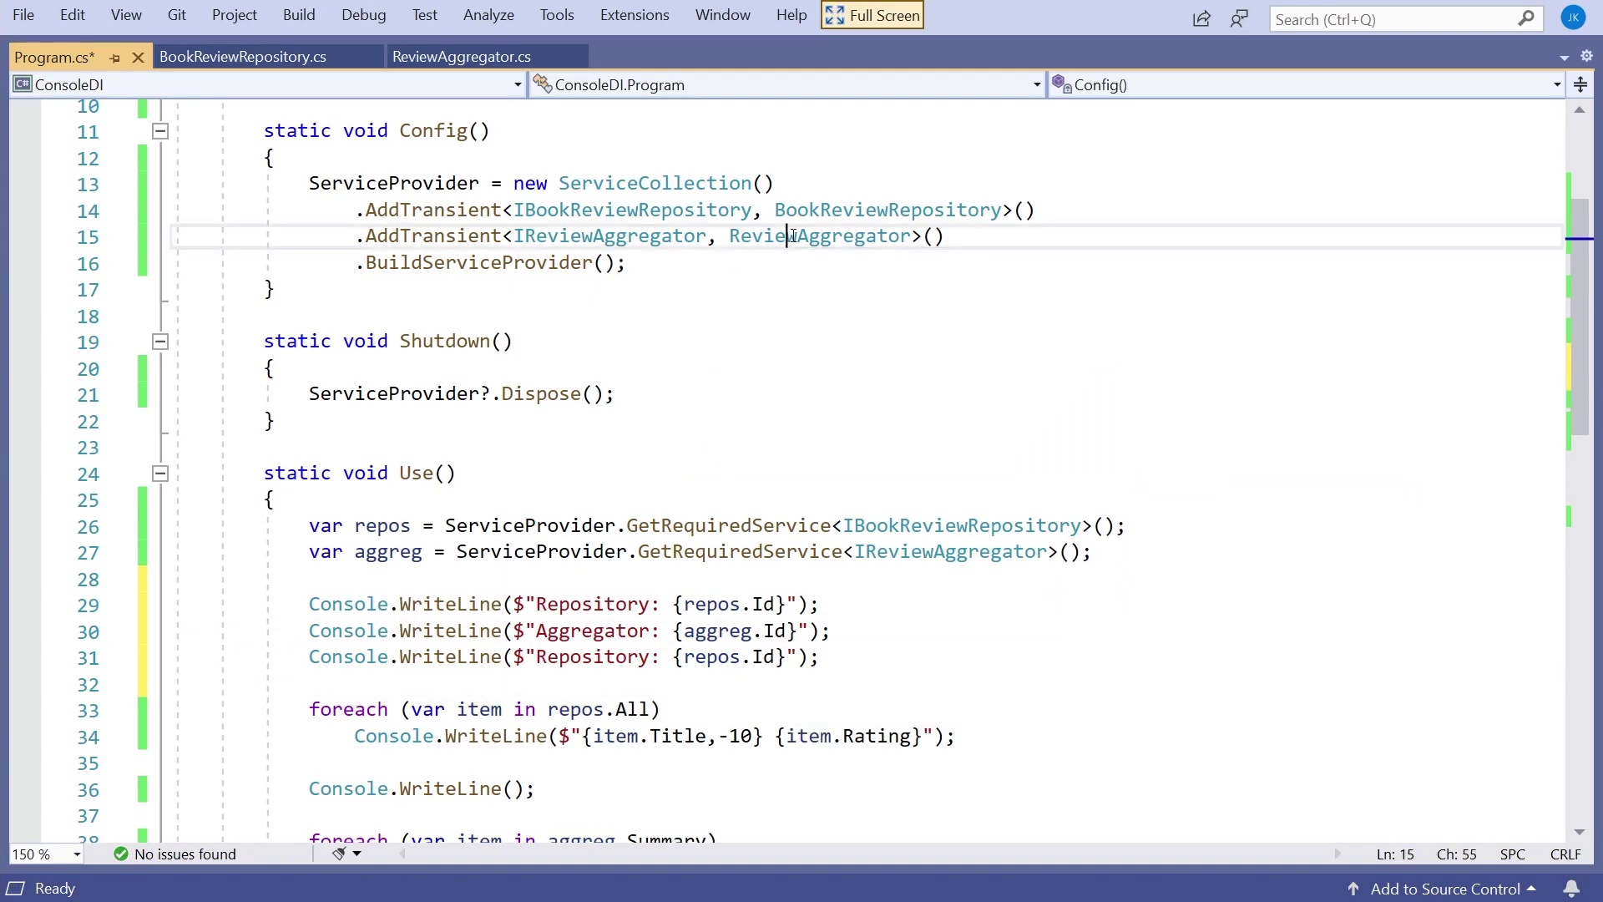
{"action": "key", "text": "F12"}
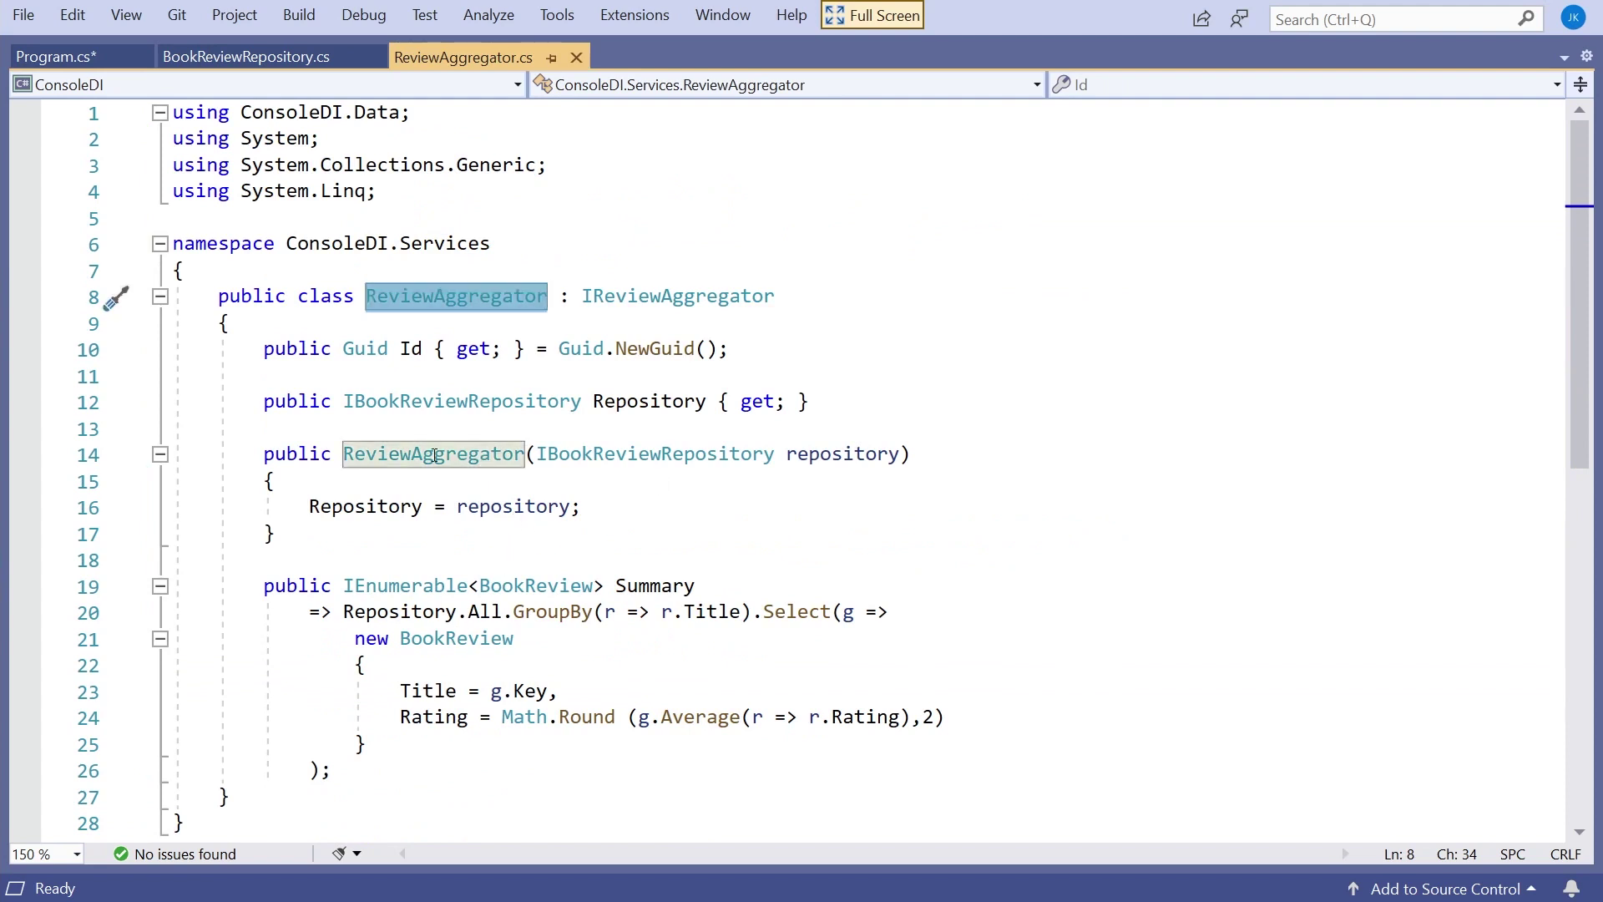
{"action": "double_click", "coordinate": [794, 454]}
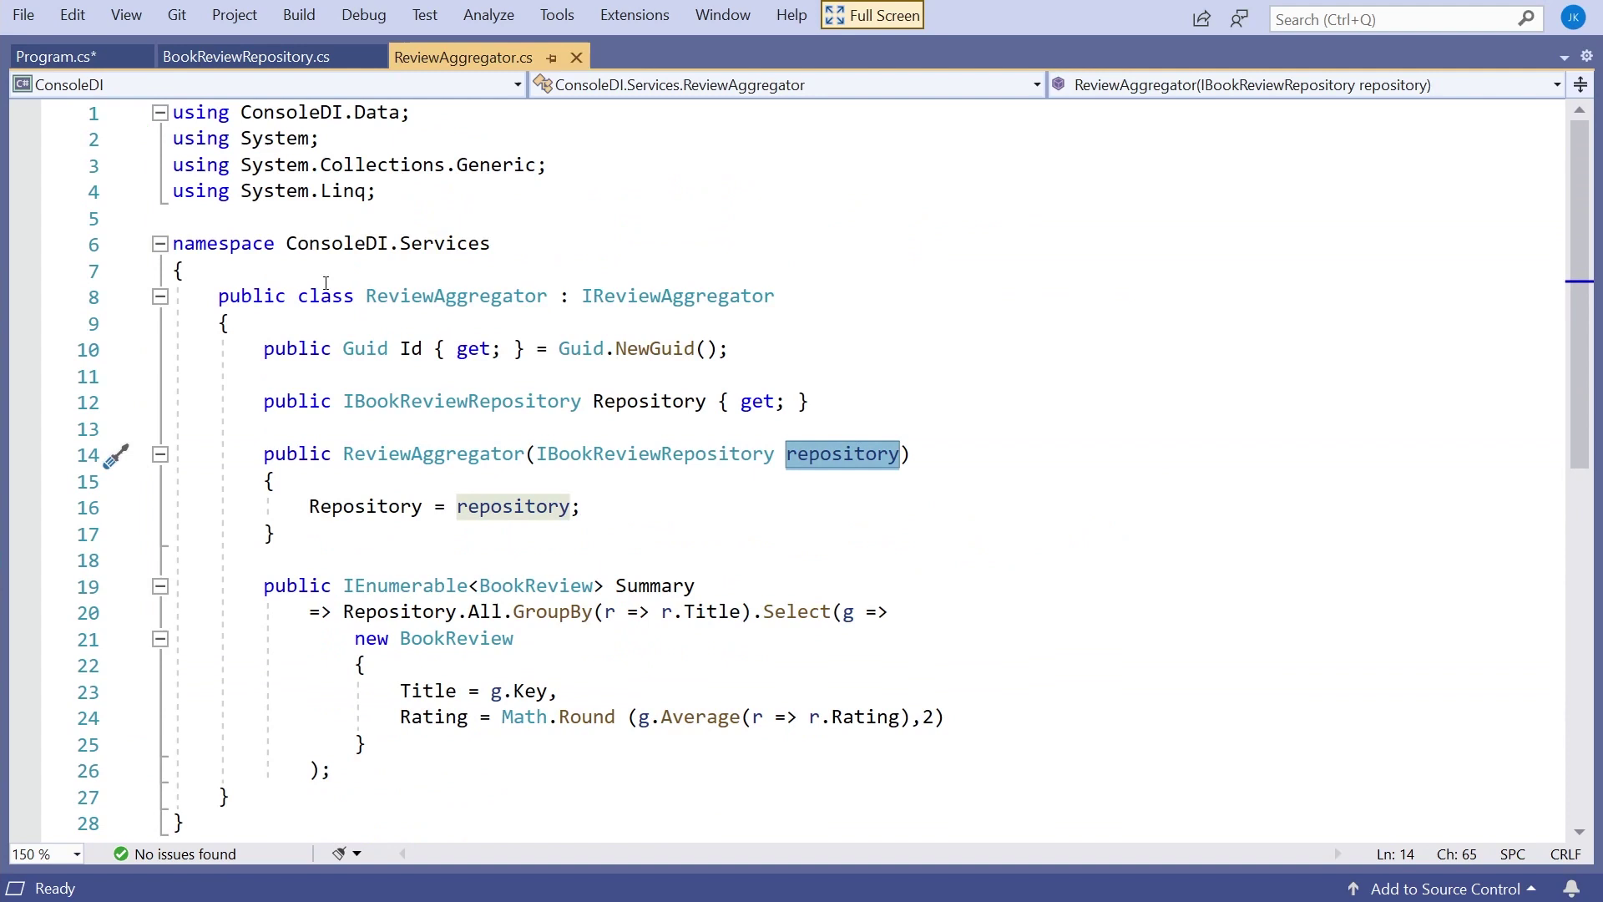
{"action": "left_click", "coordinate": [58, 54]}
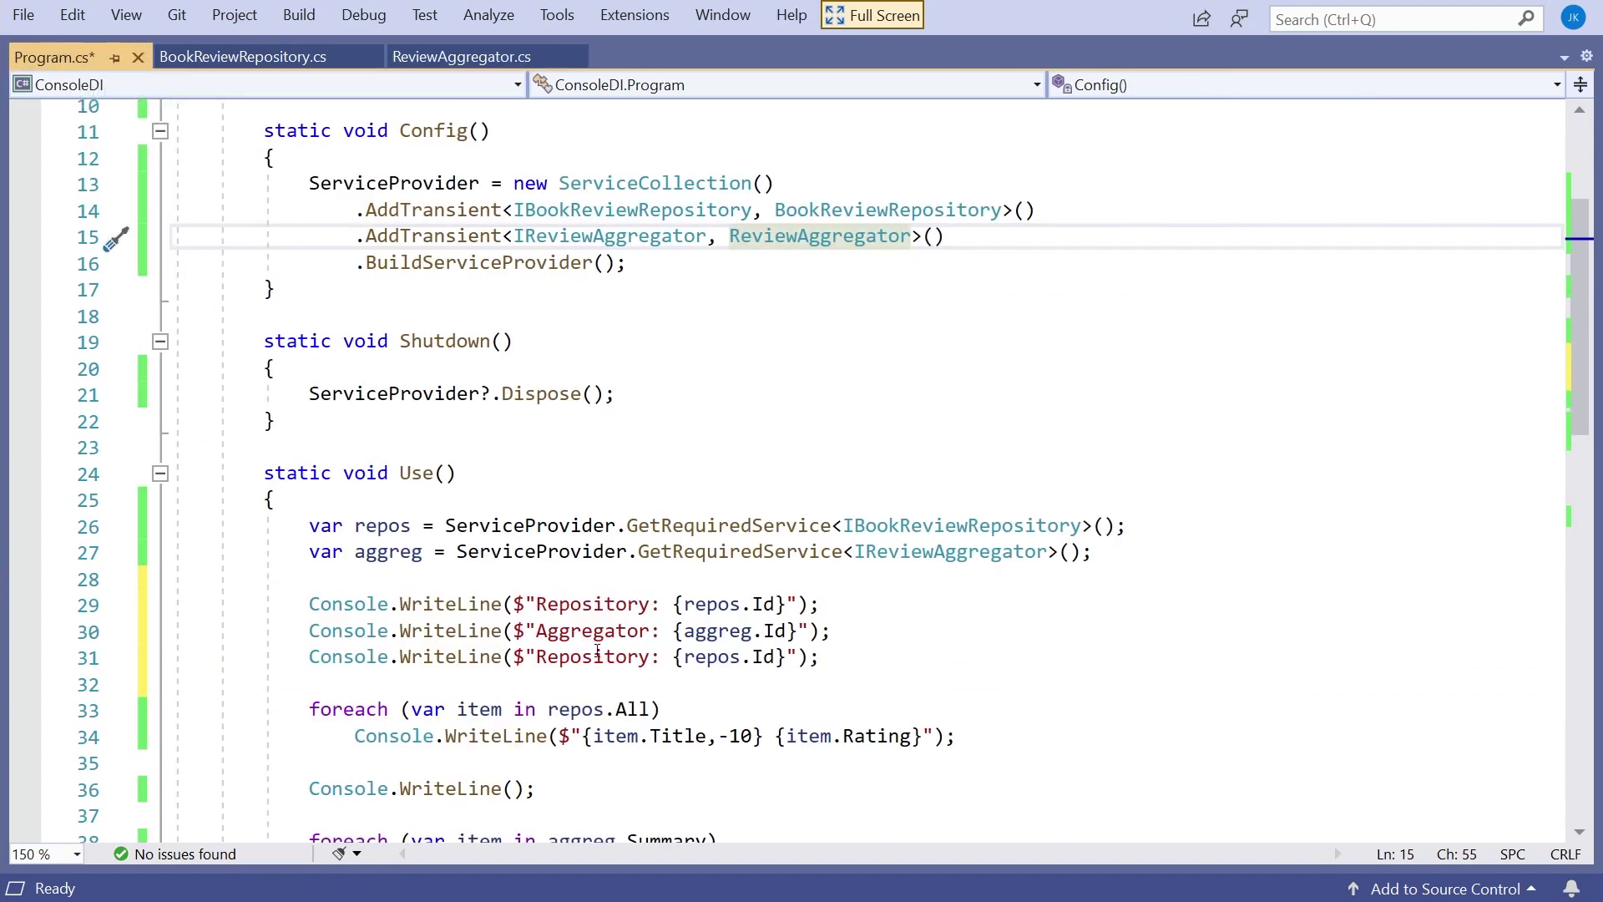
- Make the third line print "Inner repository: {aggreg.Repository.Id}"
{"action": "double_click", "coordinate": [598, 652]}
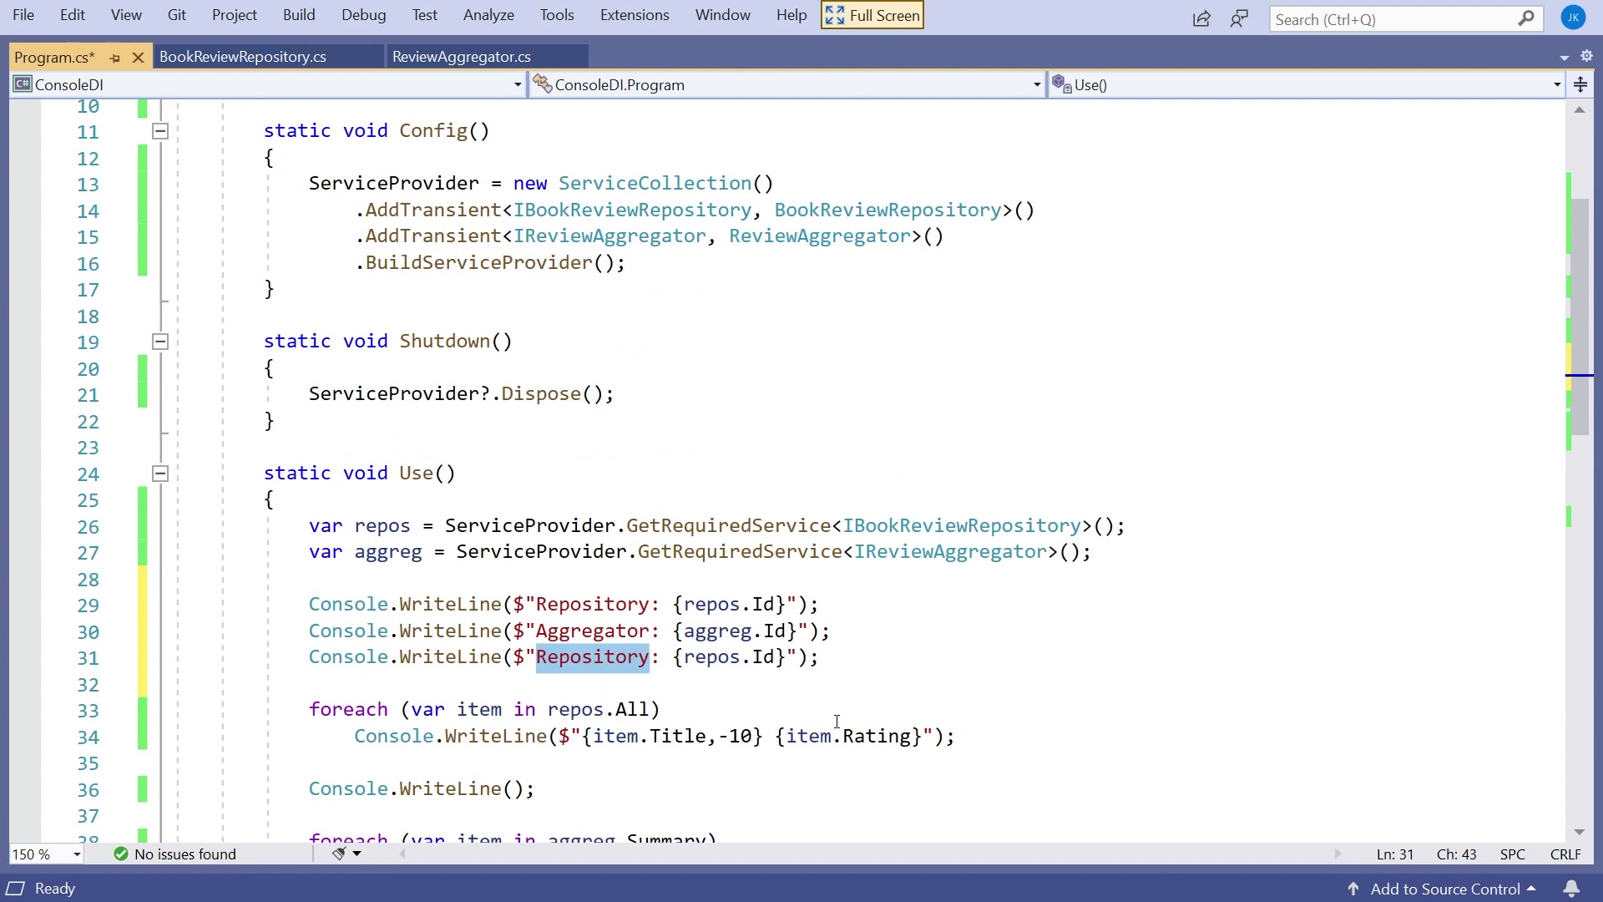
{"action": "left_click", "coordinate": [538, 659]}
{"action": "type", "text": "In"}
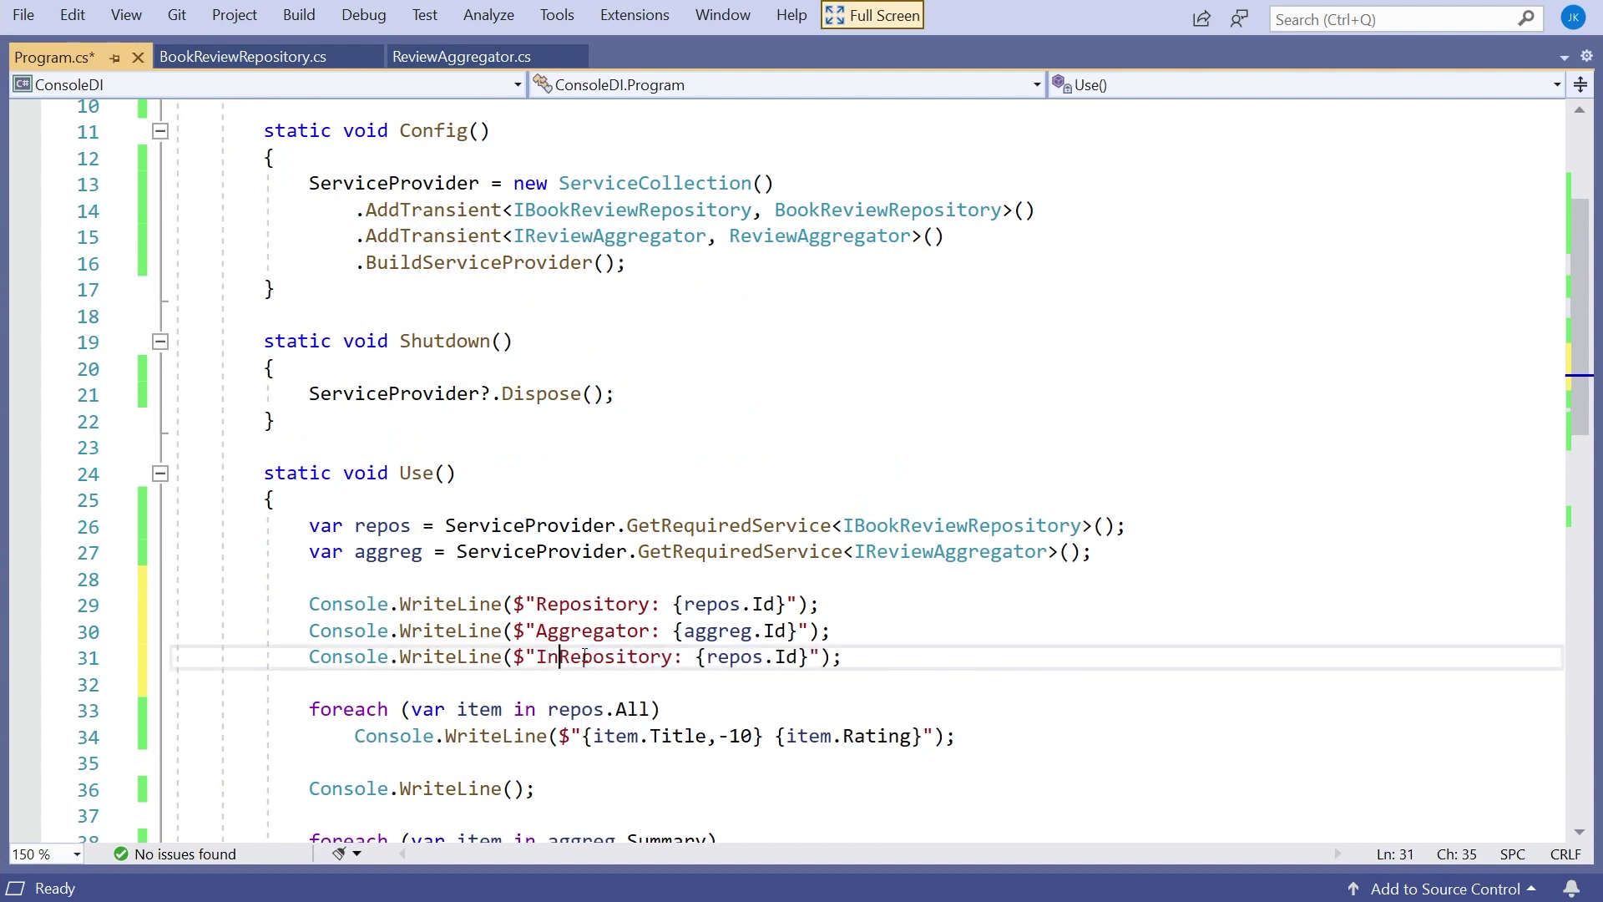
{"action": "type", "text": "ner"}
{"action": "key", "text": "Delete"}
{"action": "type", "text": "r"}
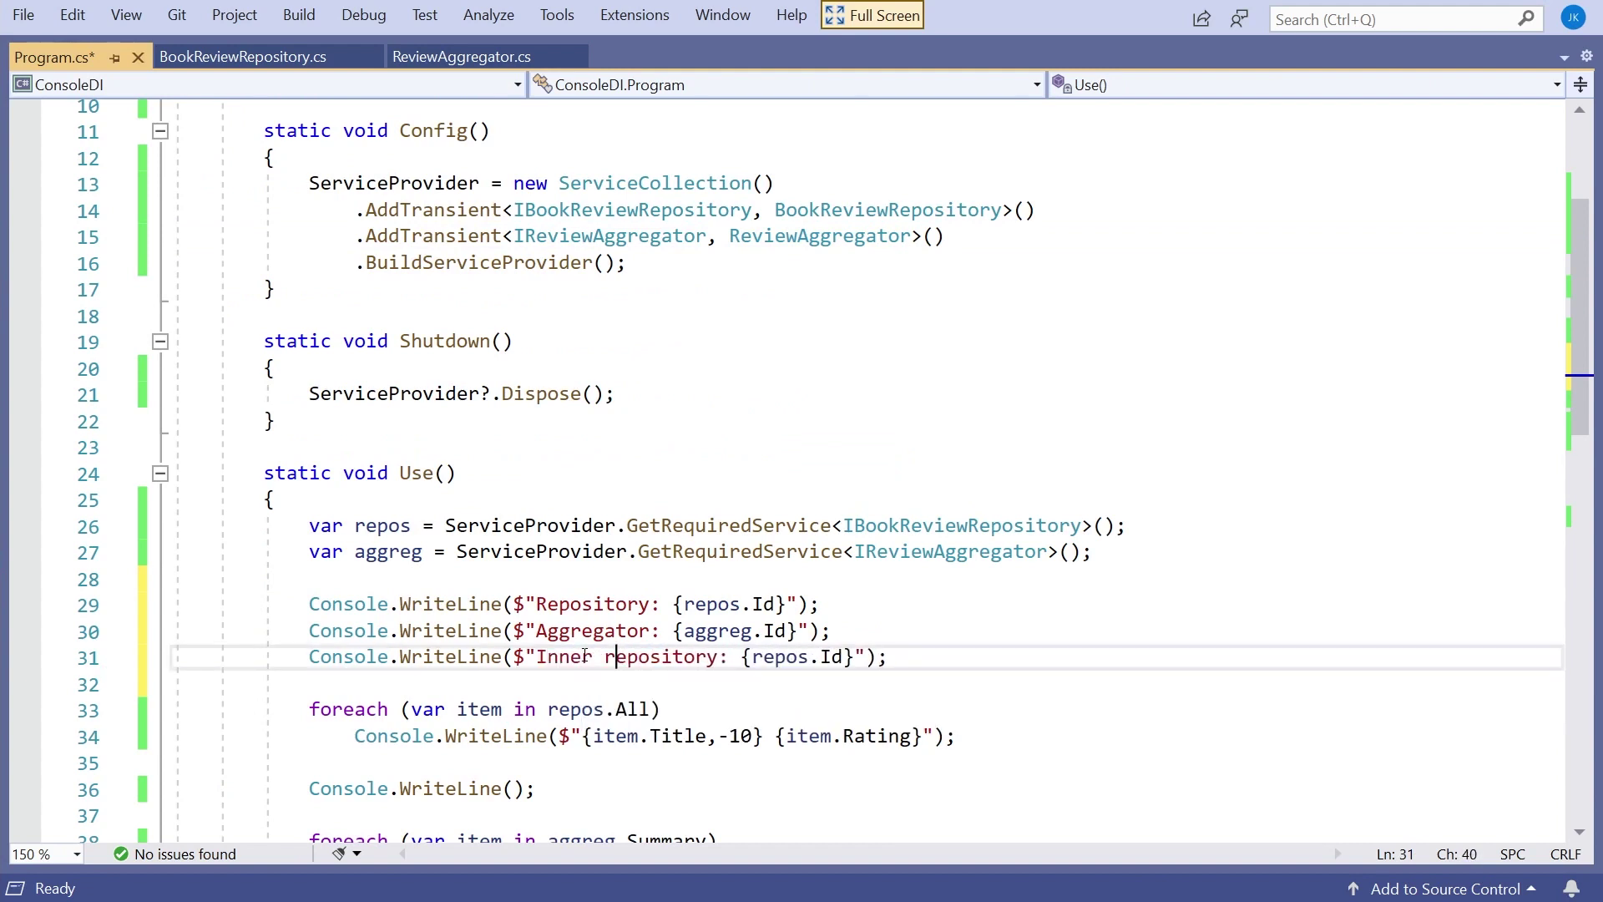
{"action": "left_click", "coordinate": [755, 657]}
{"action": "key", "text": "ctrl+shift+Right"}
{"action": "type", "text": "agg"}
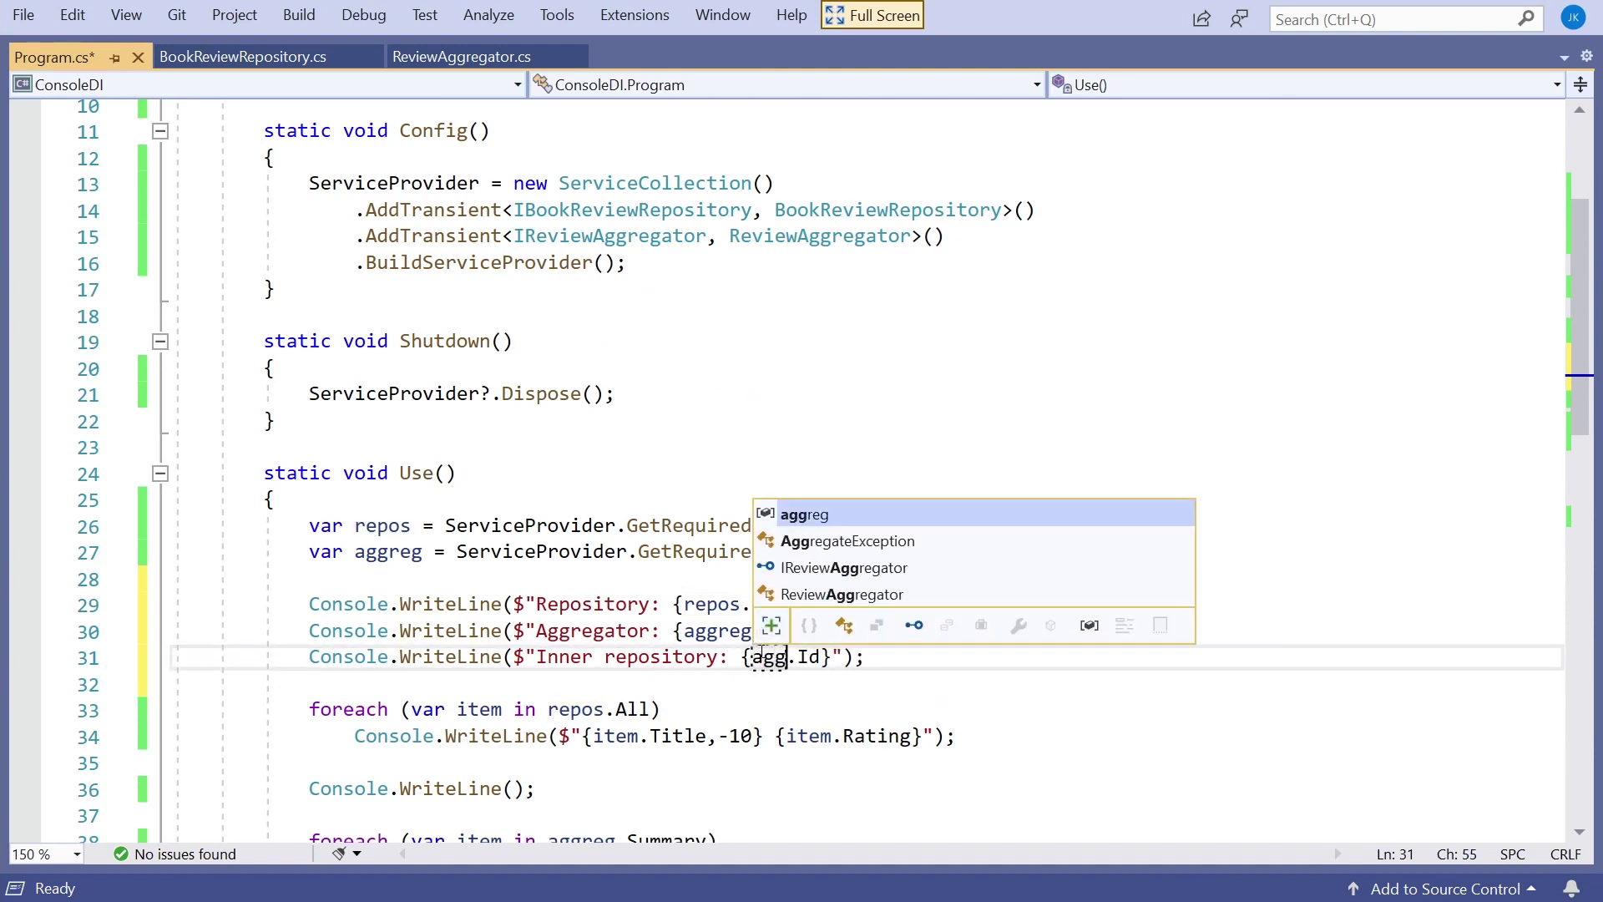
{"action": "key", "text": "Tab"}
{"action": "type", "text": "."}
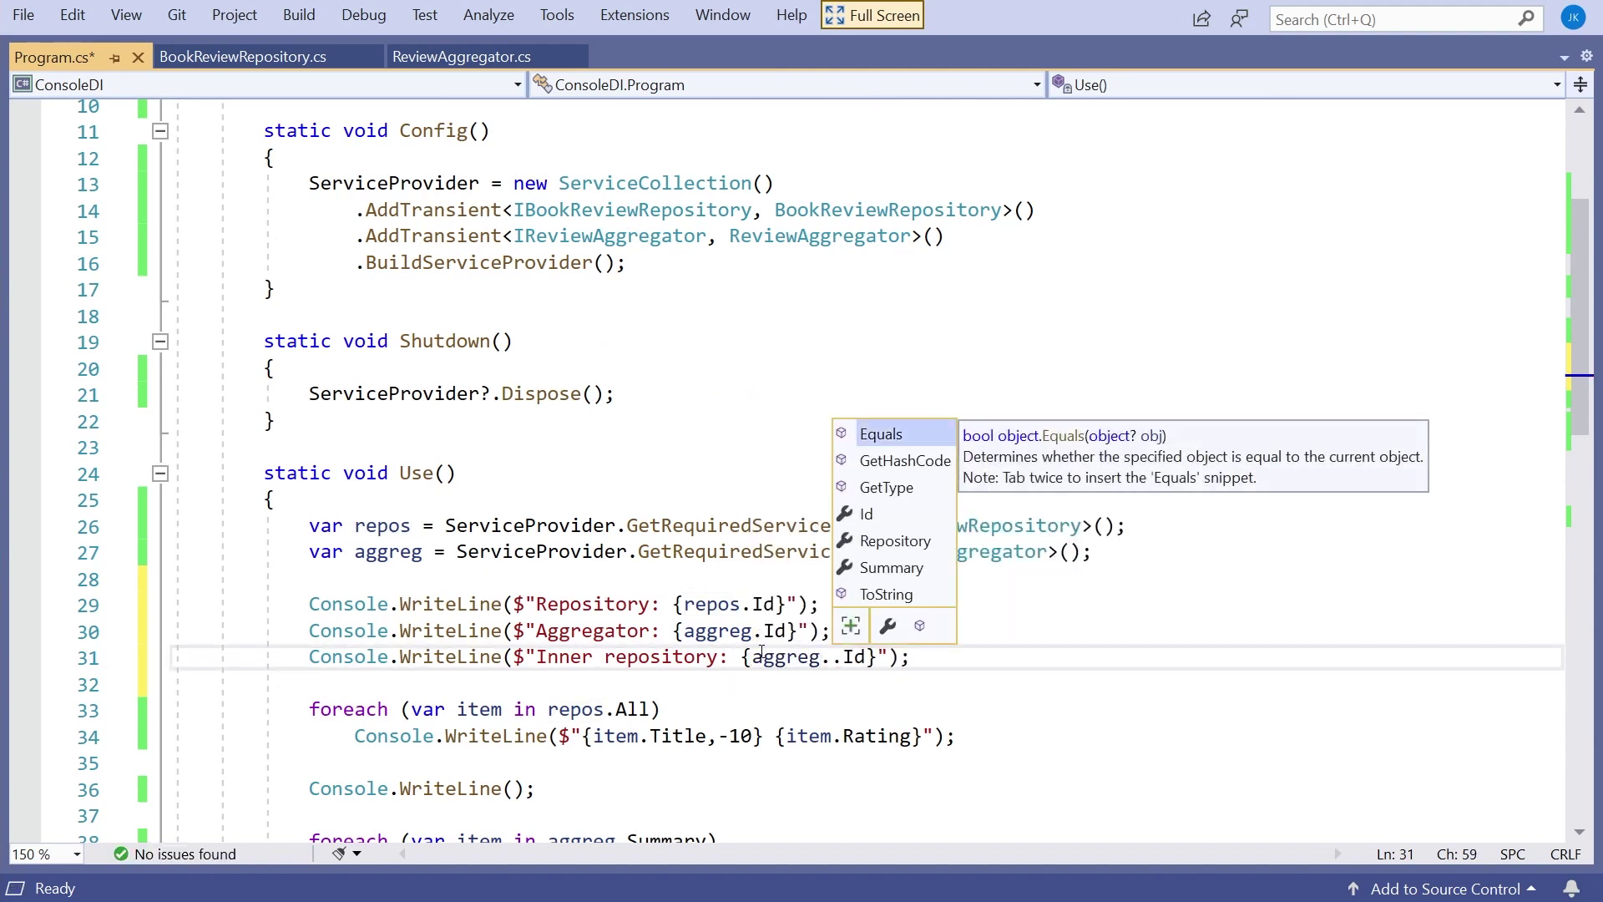
{"action": "key", "text": "Down"}
{"action": "key", "text": "Down"}
{"action": "key", "text": "Down"}
{"action": "key", "text": "Down"}
{"action": "key", "text": "Tab"}
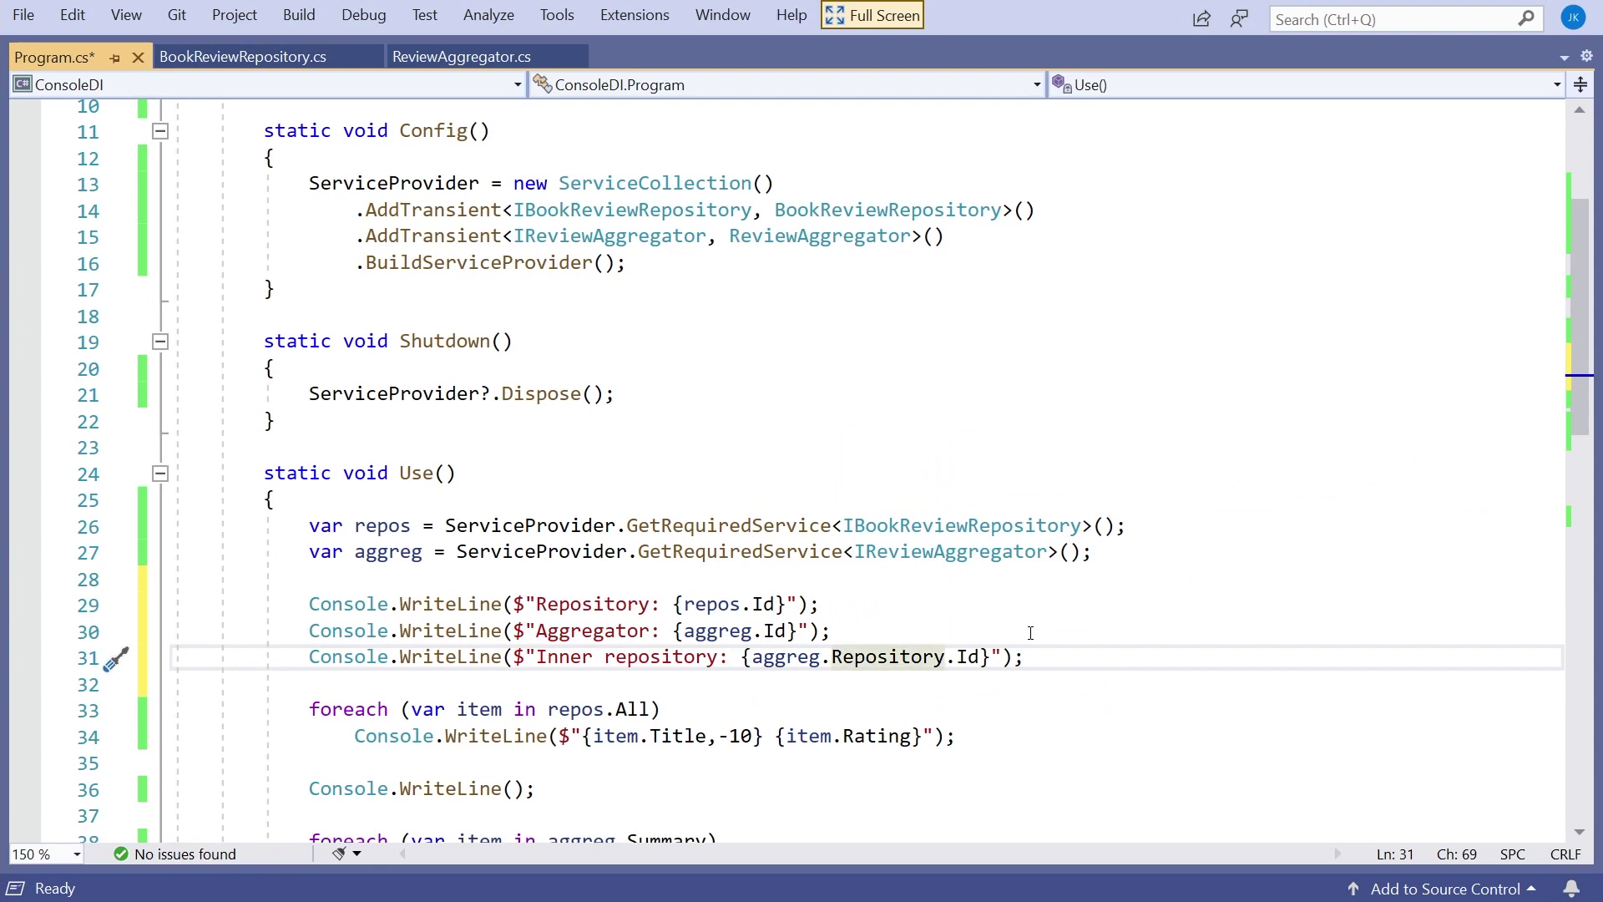
- Pad the labels with spaces to align the IDs, and add a blank Console.WriteLine() after them
{"action": "left_click", "coordinate": [666, 629]}
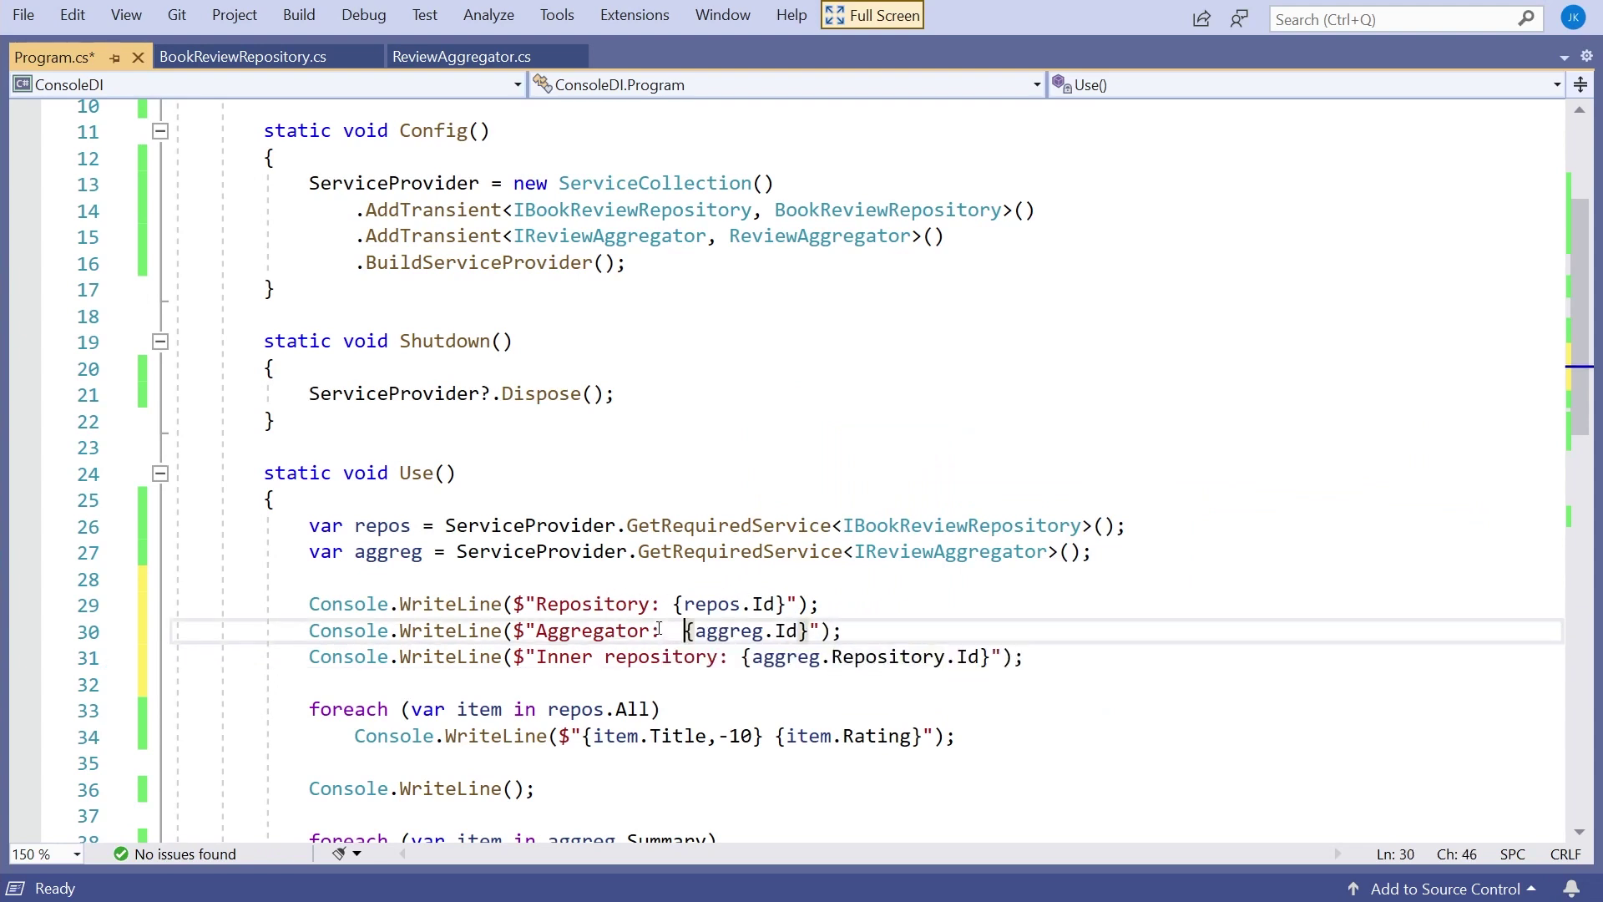
{"action": "left_click", "coordinate": [673, 605]}
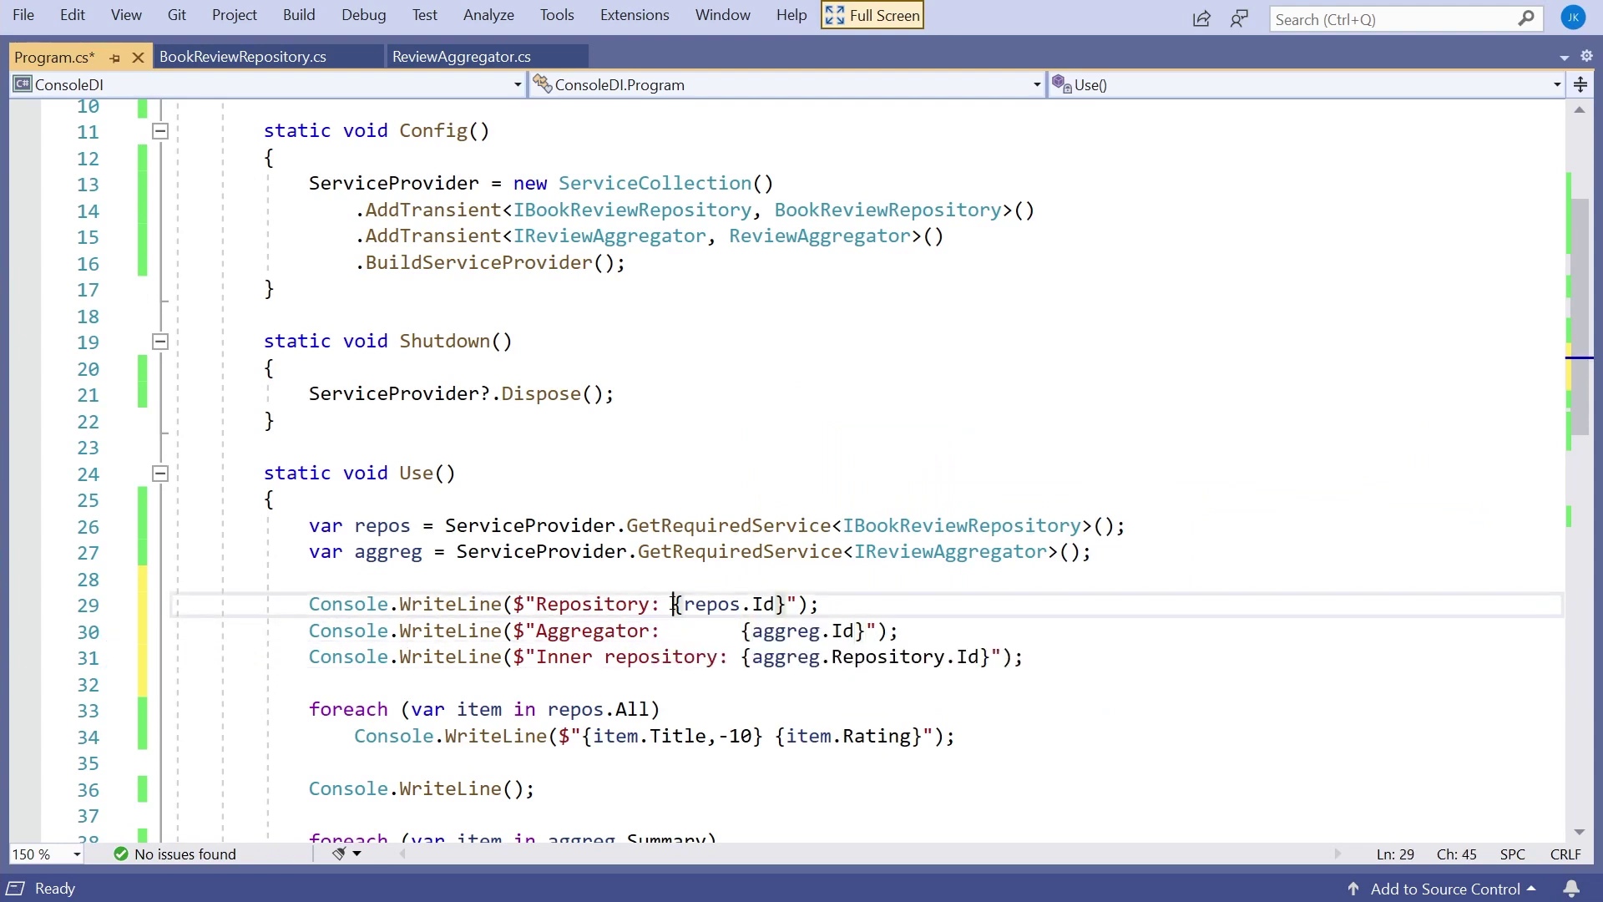
{"action": "left_click", "coordinate": [1040, 661]}
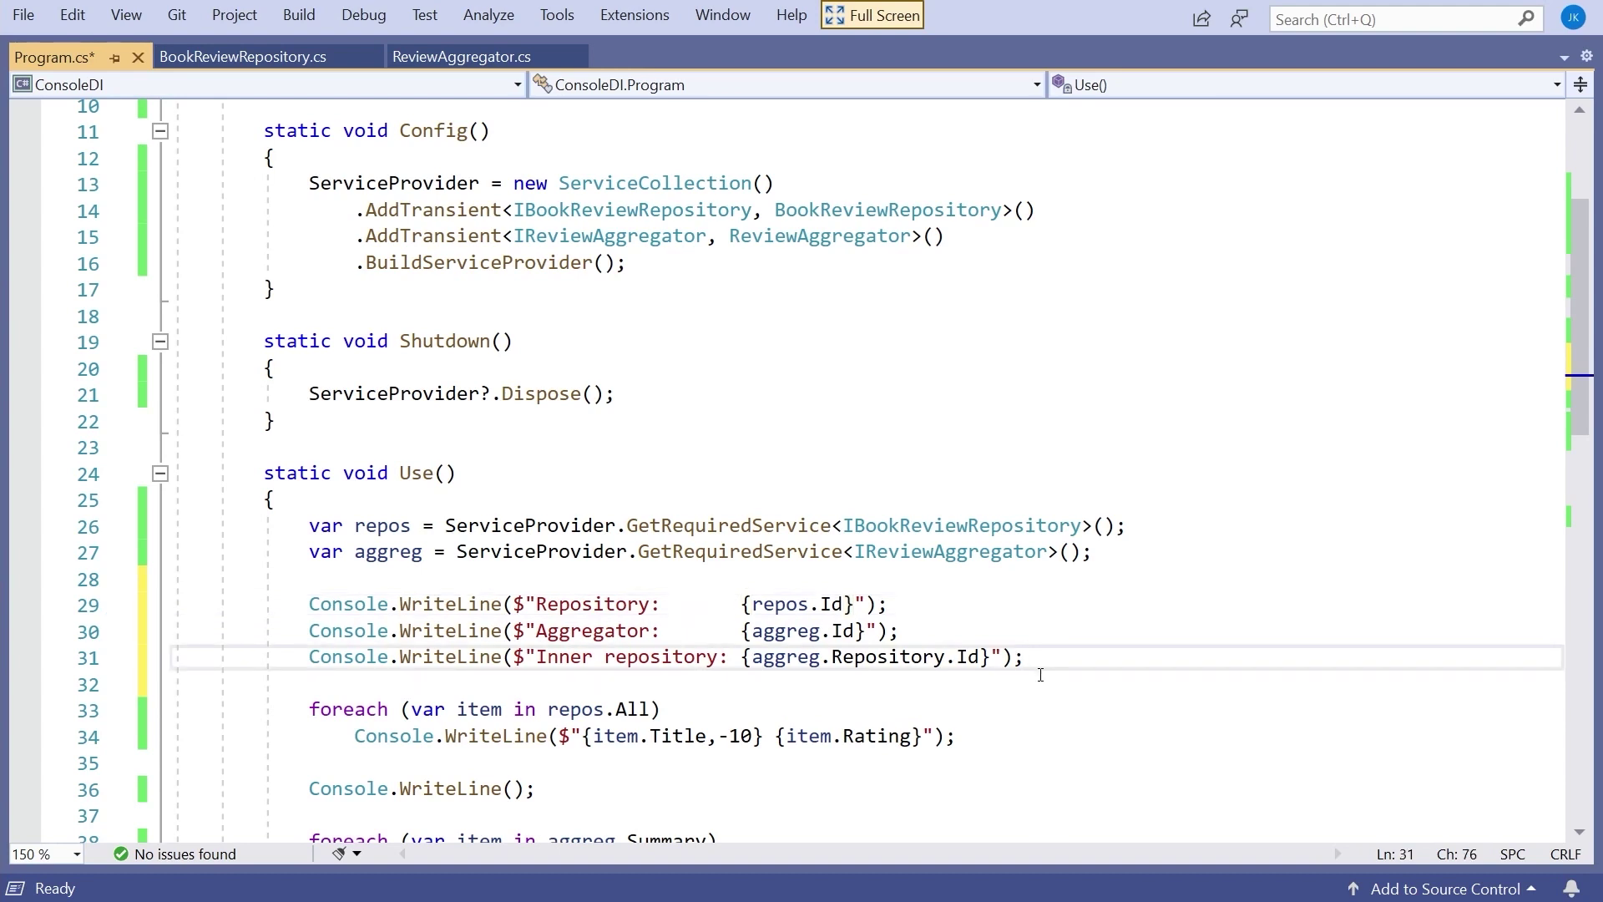
{"action": "key", "text": "Return"}
{"action": "key", "text": "Return"}
{"action": "type", "text": "cw"}
{"action": "key", "text": "Tab"}
{"action": "key", "text": "Tab"}
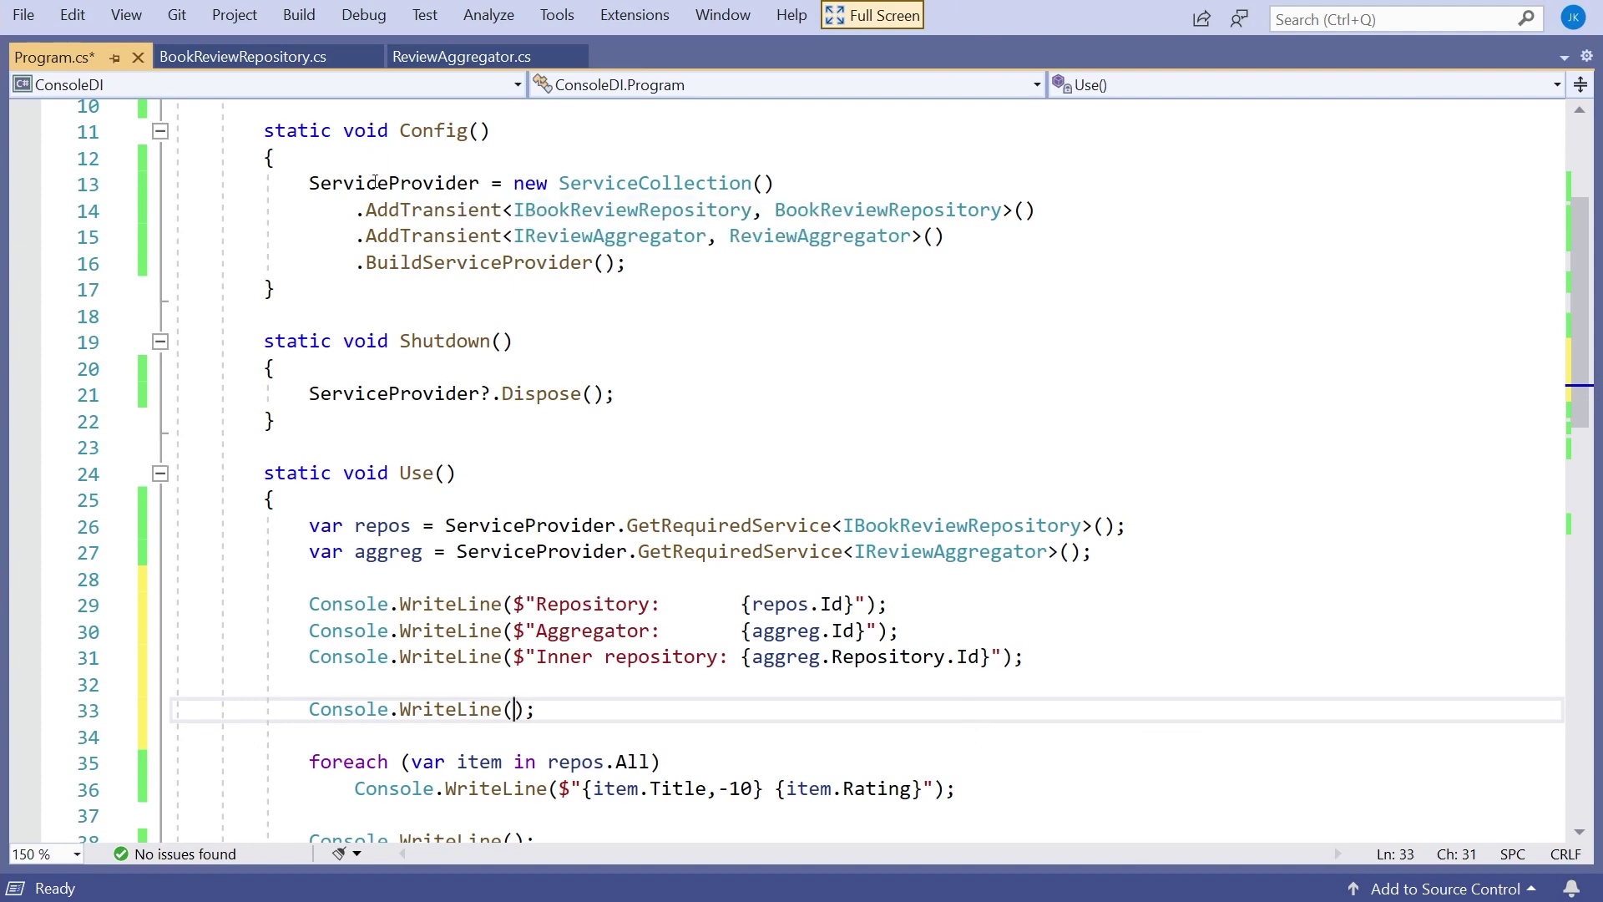
- Run with Ctrl+F5, compare the differing Repository and Inner repository GUIDs, then close the console
{"action": "key", "text": "ctrl+F5"}
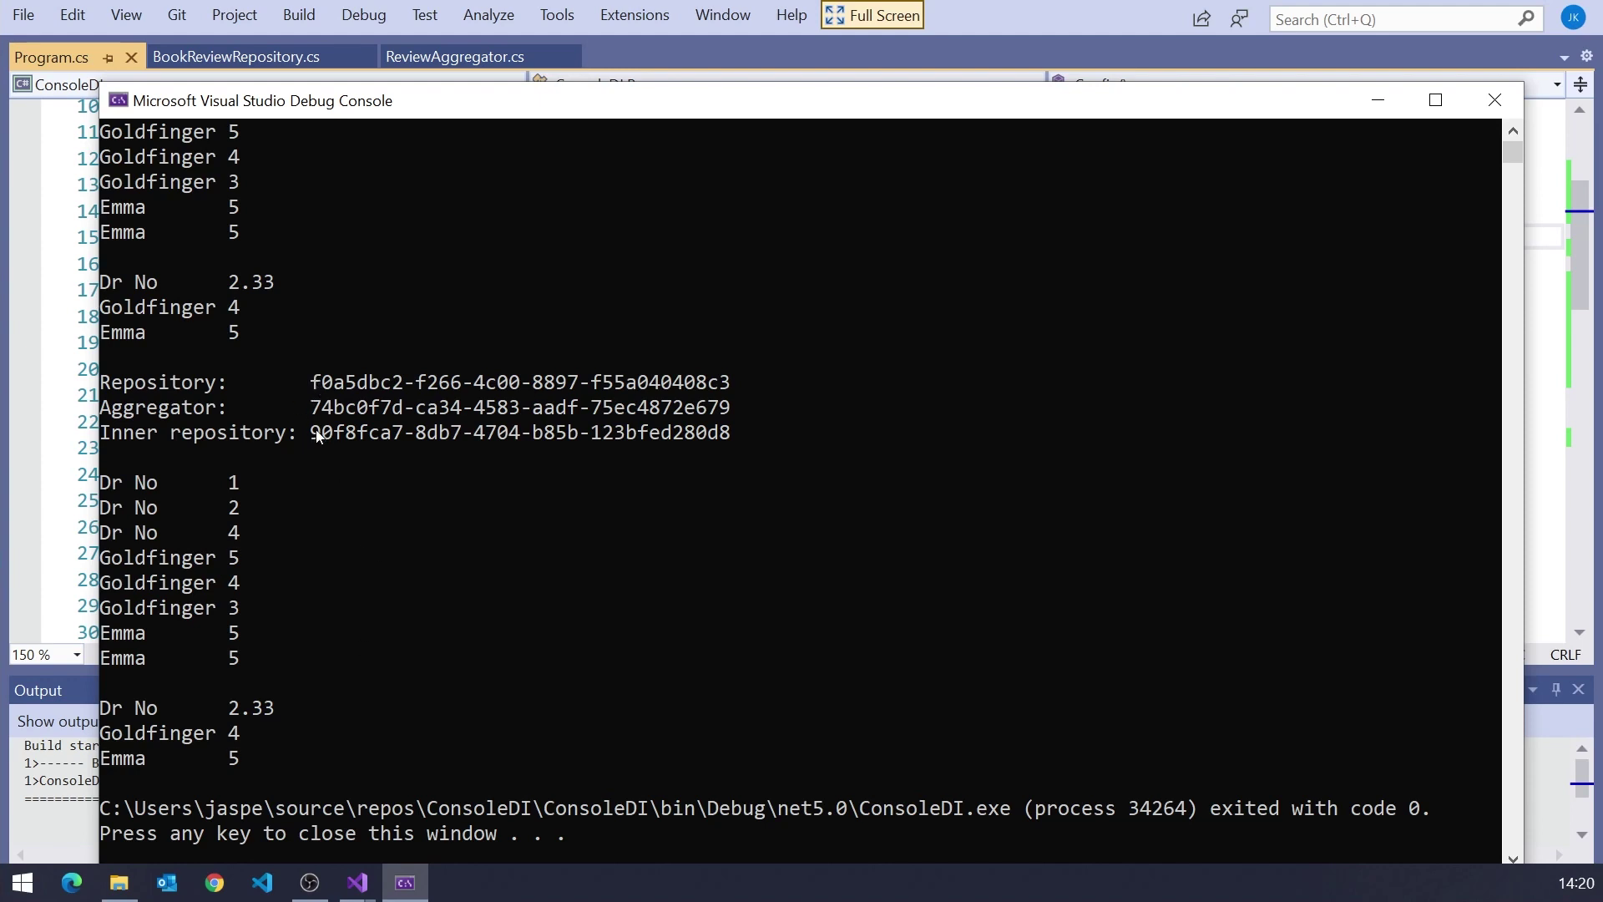
{"action": "left_click_drag", "start_coordinate": [312, 380], "coordinate": [408, 389]}
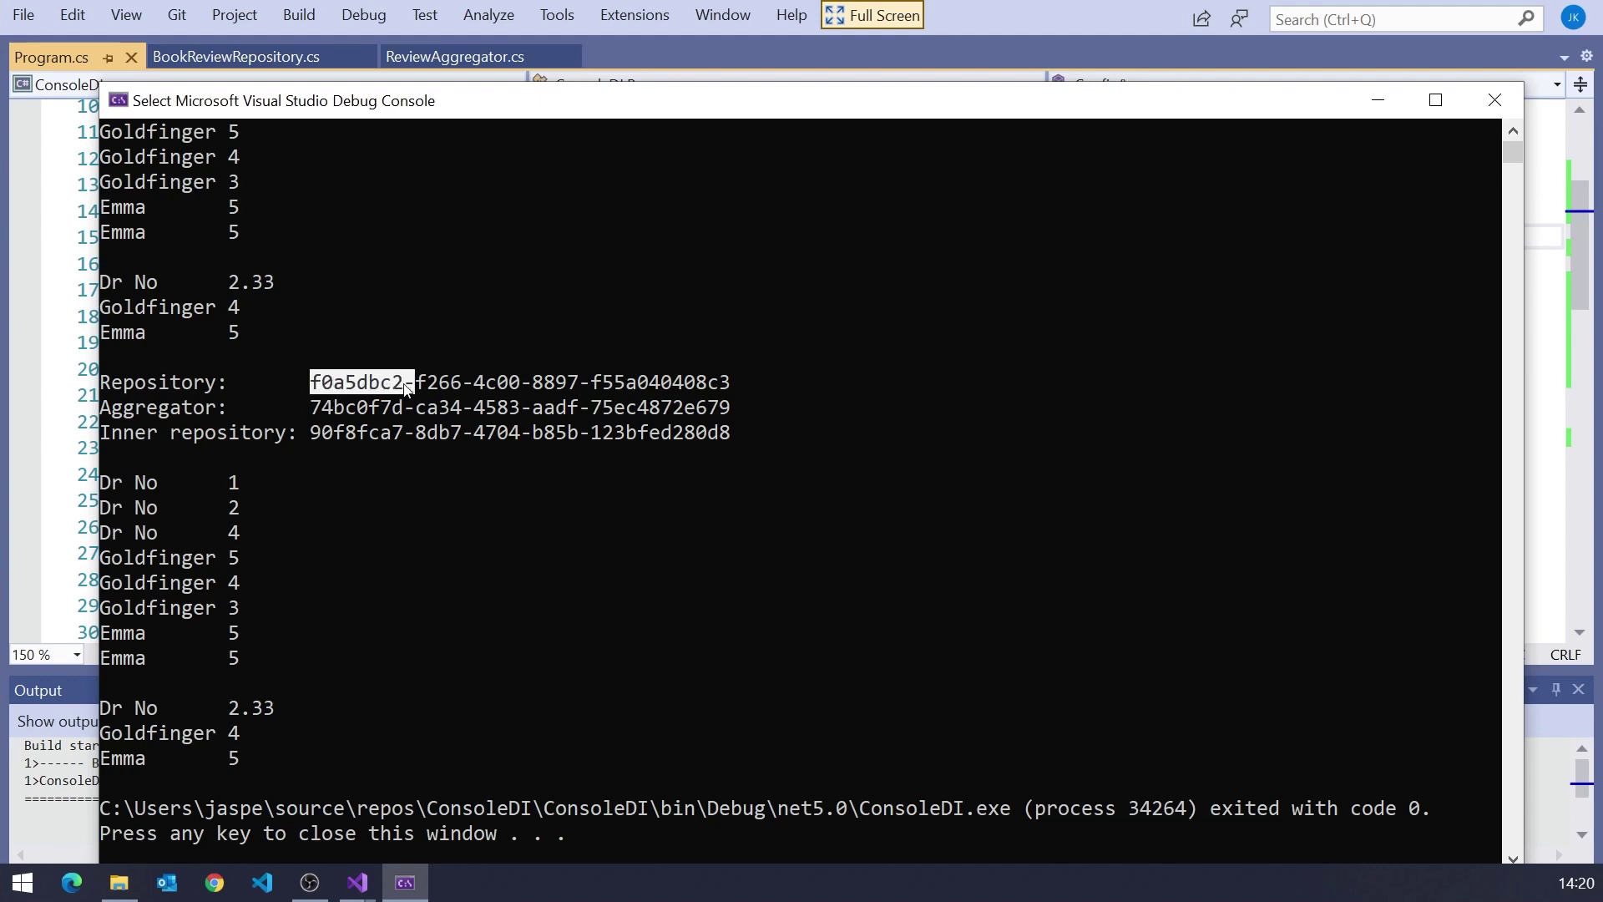
{"action": "left_click_drag", "start_coordinate": [315, 435], "coordinate": [403, 435]}
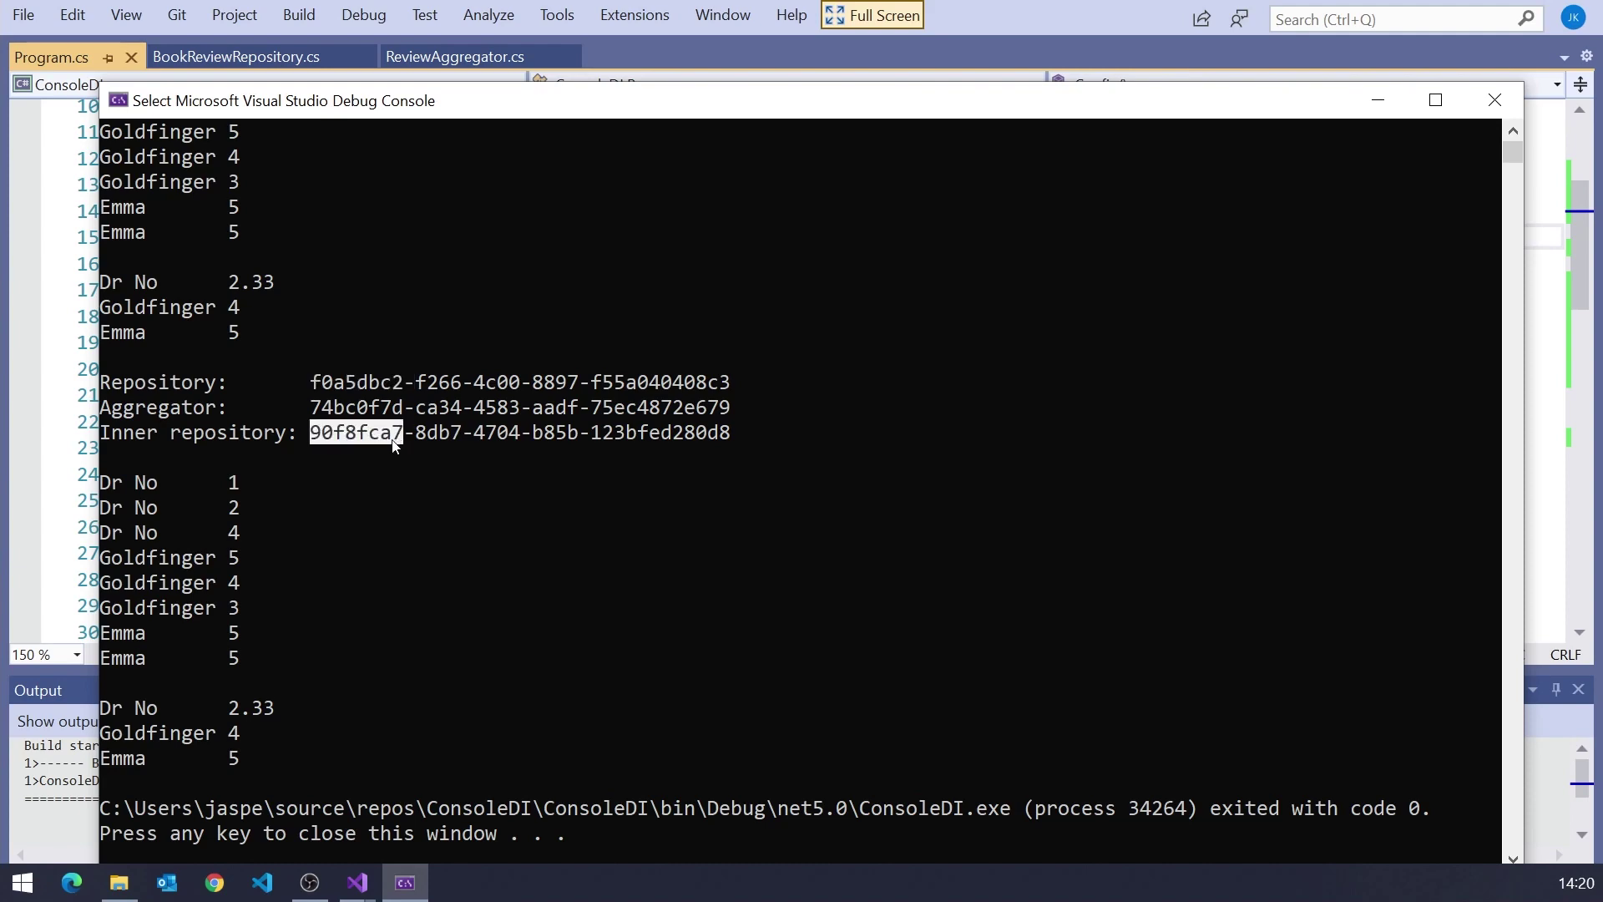
{"action": "key", "text": "Return"}
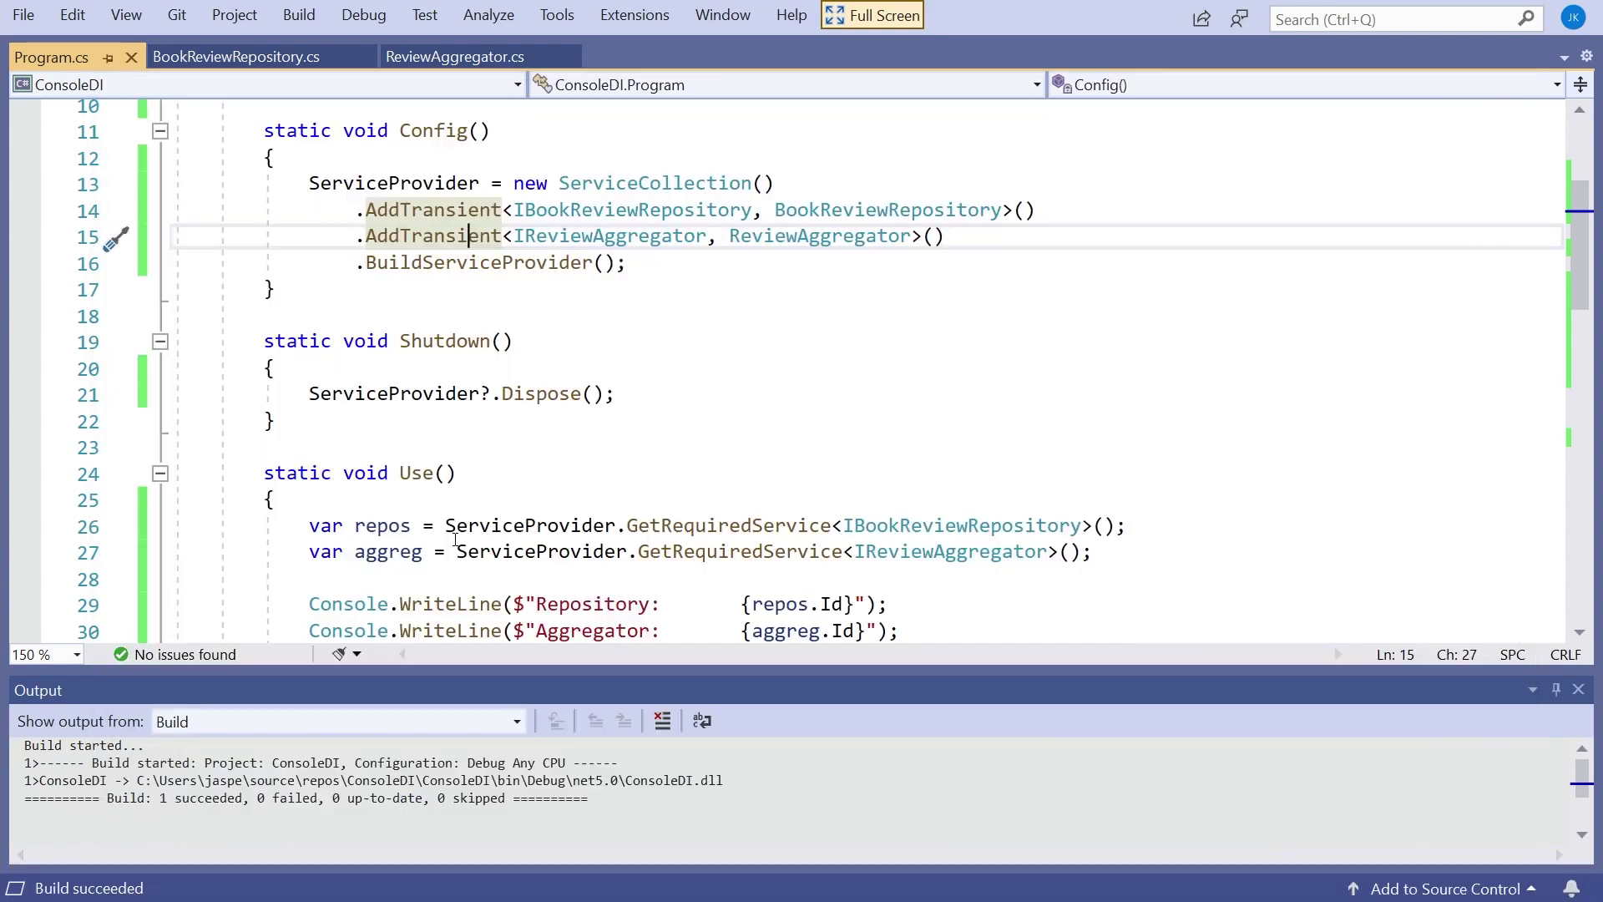
{"action": "scroll", "coordinate": [638, 386], "scroll_direction": "up", "scroll_amount": 1}
- Change the line 14 and 15 registrations from AddTransient to AddSingleton and run the program
{"action": "double_click", "coordinate": [422, 291]}
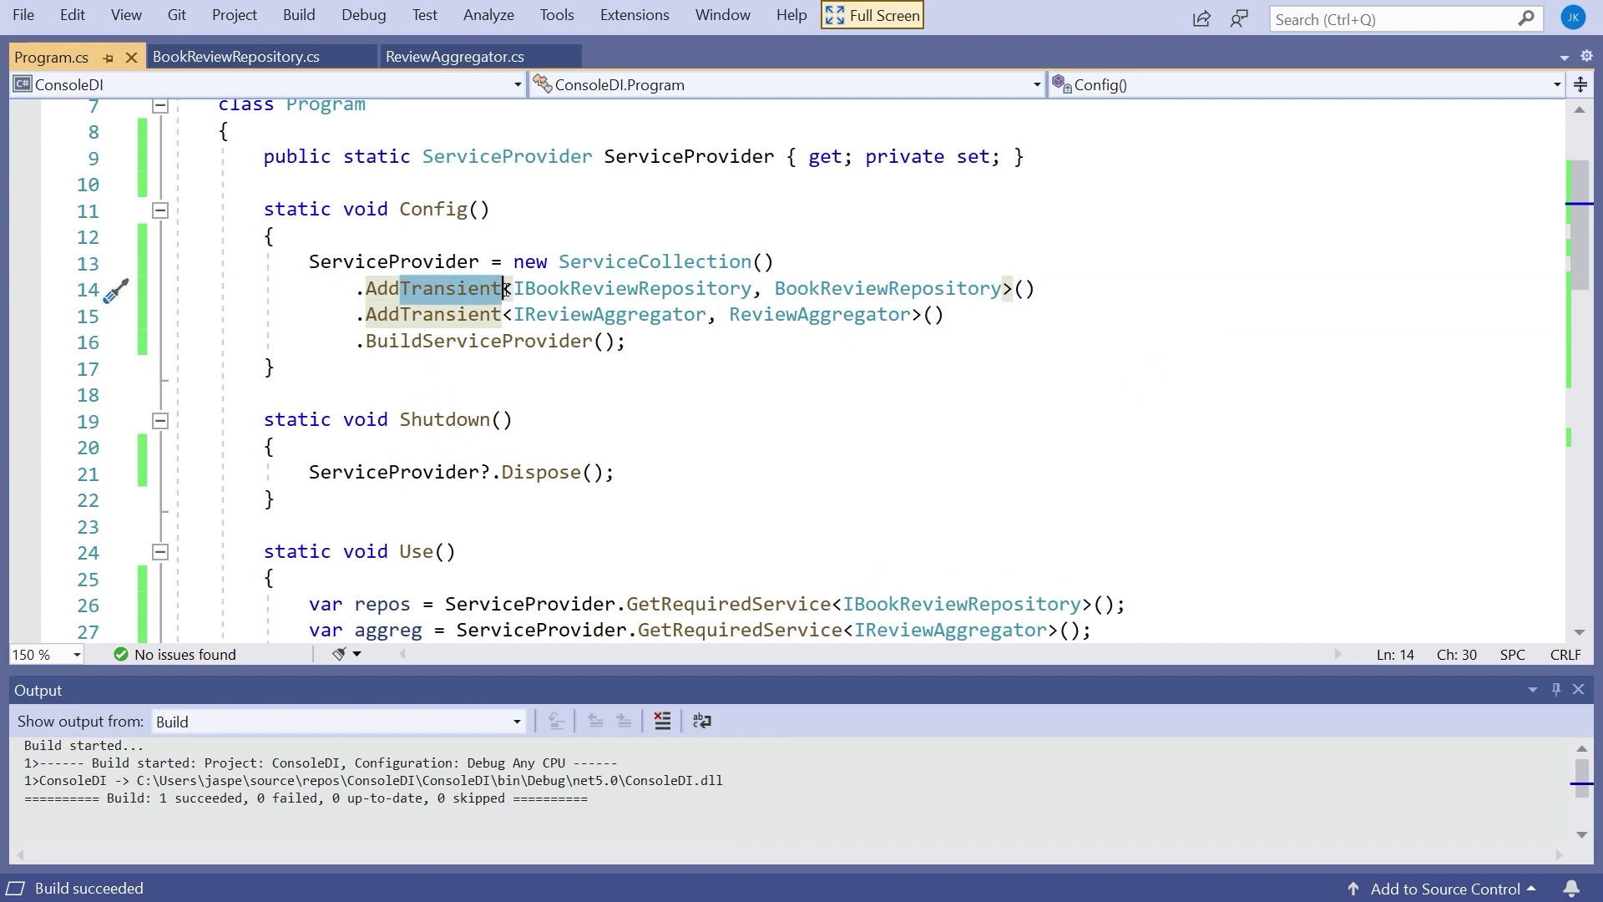
{"action": "type", "text": "AddSin"}
{"action": "key", "text": "Tab"}
{"action": "double_click", "coordinate": [426, 315]}
{"action": "type", "text": "AddSingleton"}
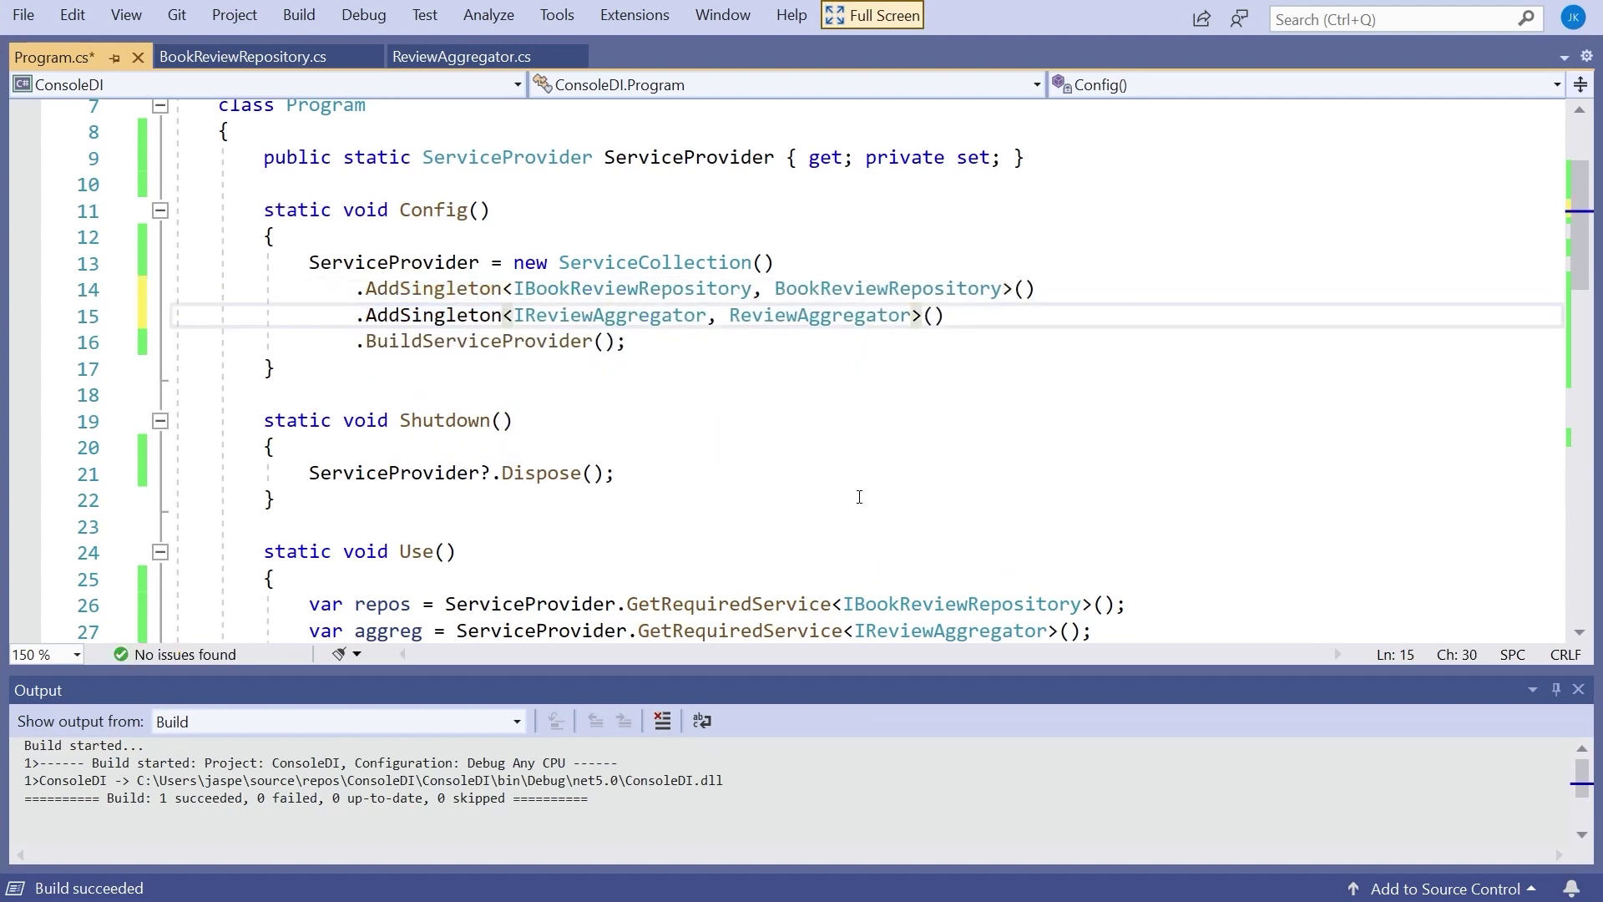
{"action": "key", "text": "ctrl+F5"}
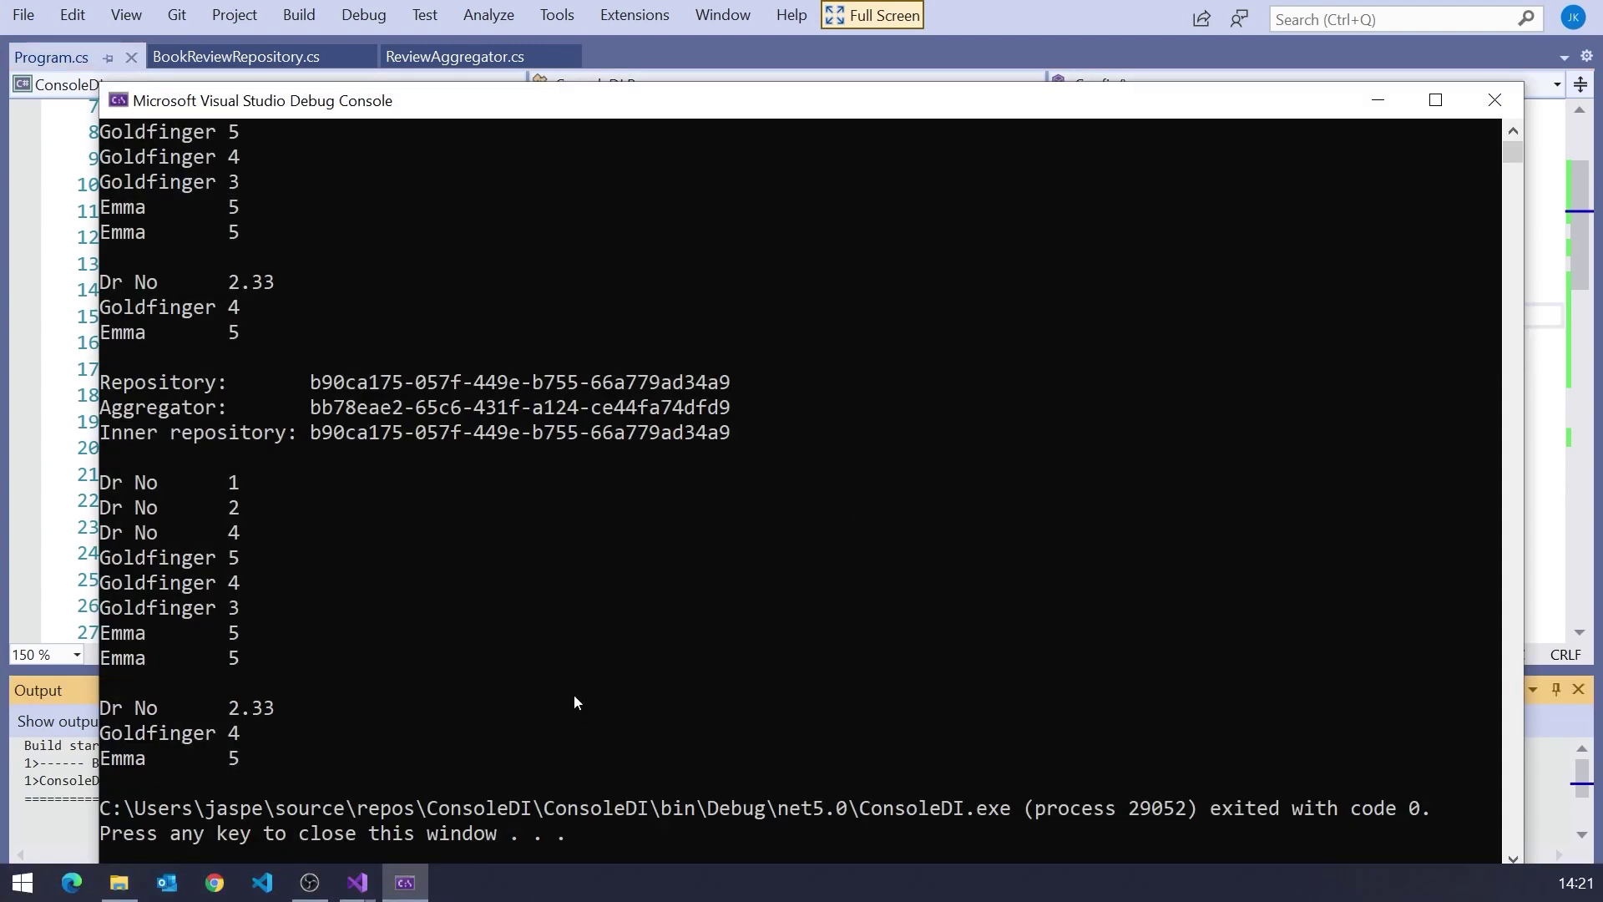
{"action": "scroll", "coordinate": [437, 579], "scroll_direction": "up", "scroll_amount": 1}
{"action": "scroll", "coordinate": [437, 579], "scroll_direction": "up", "scroll_amount": 1}
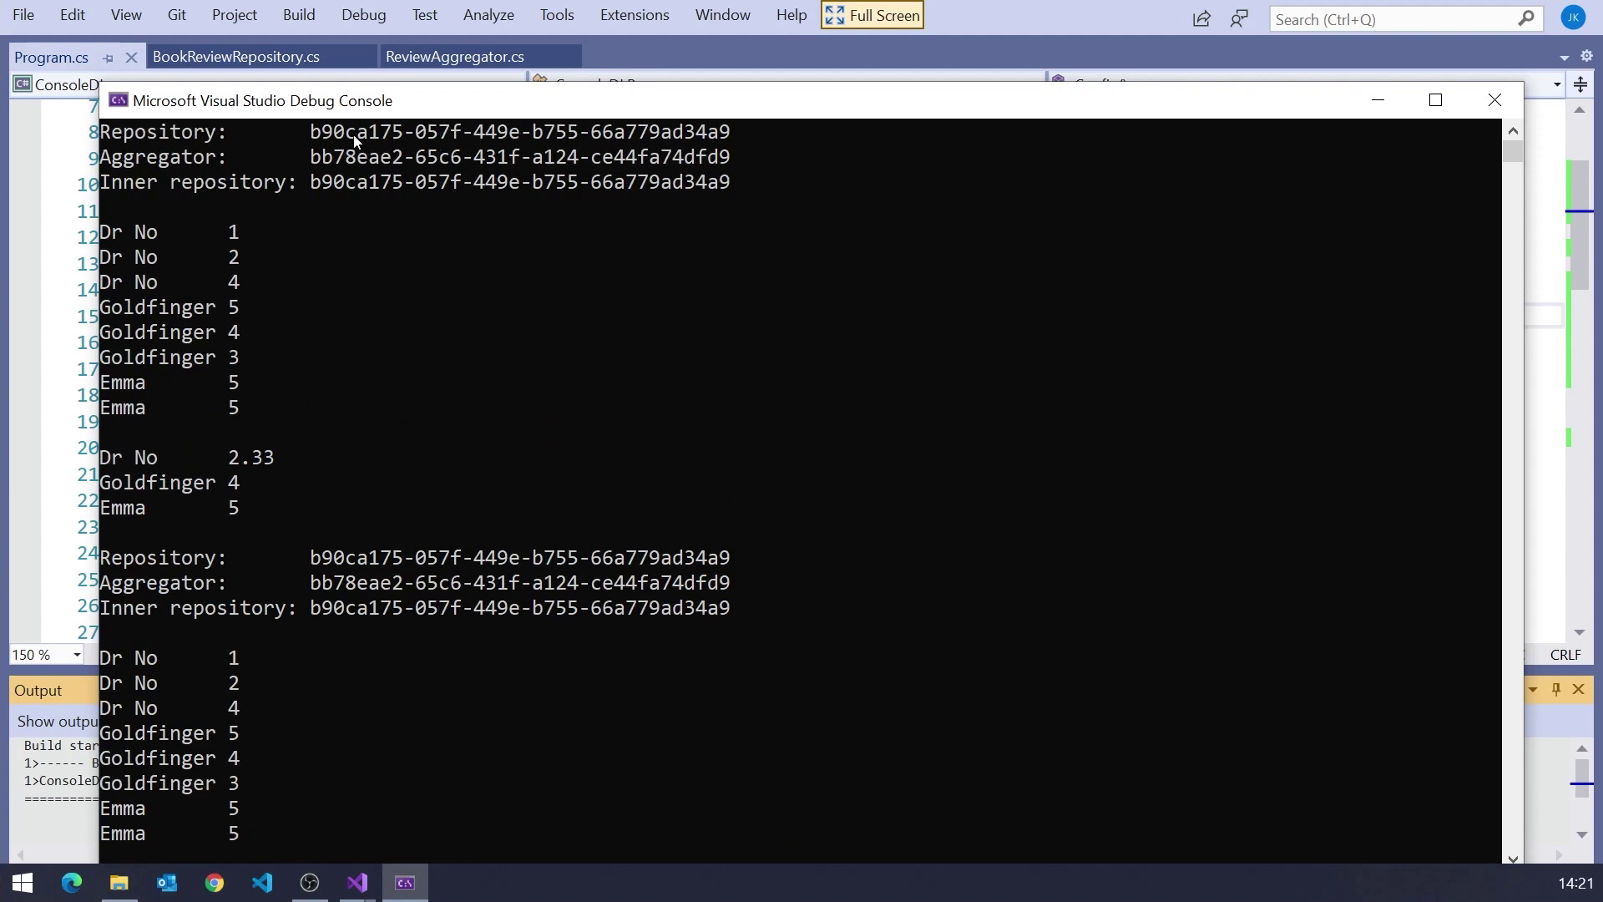
- Highlight the matching Repository and Inner repository GUIDs in the console output
{"action": "left_click", "coordinate": [338, 182]}
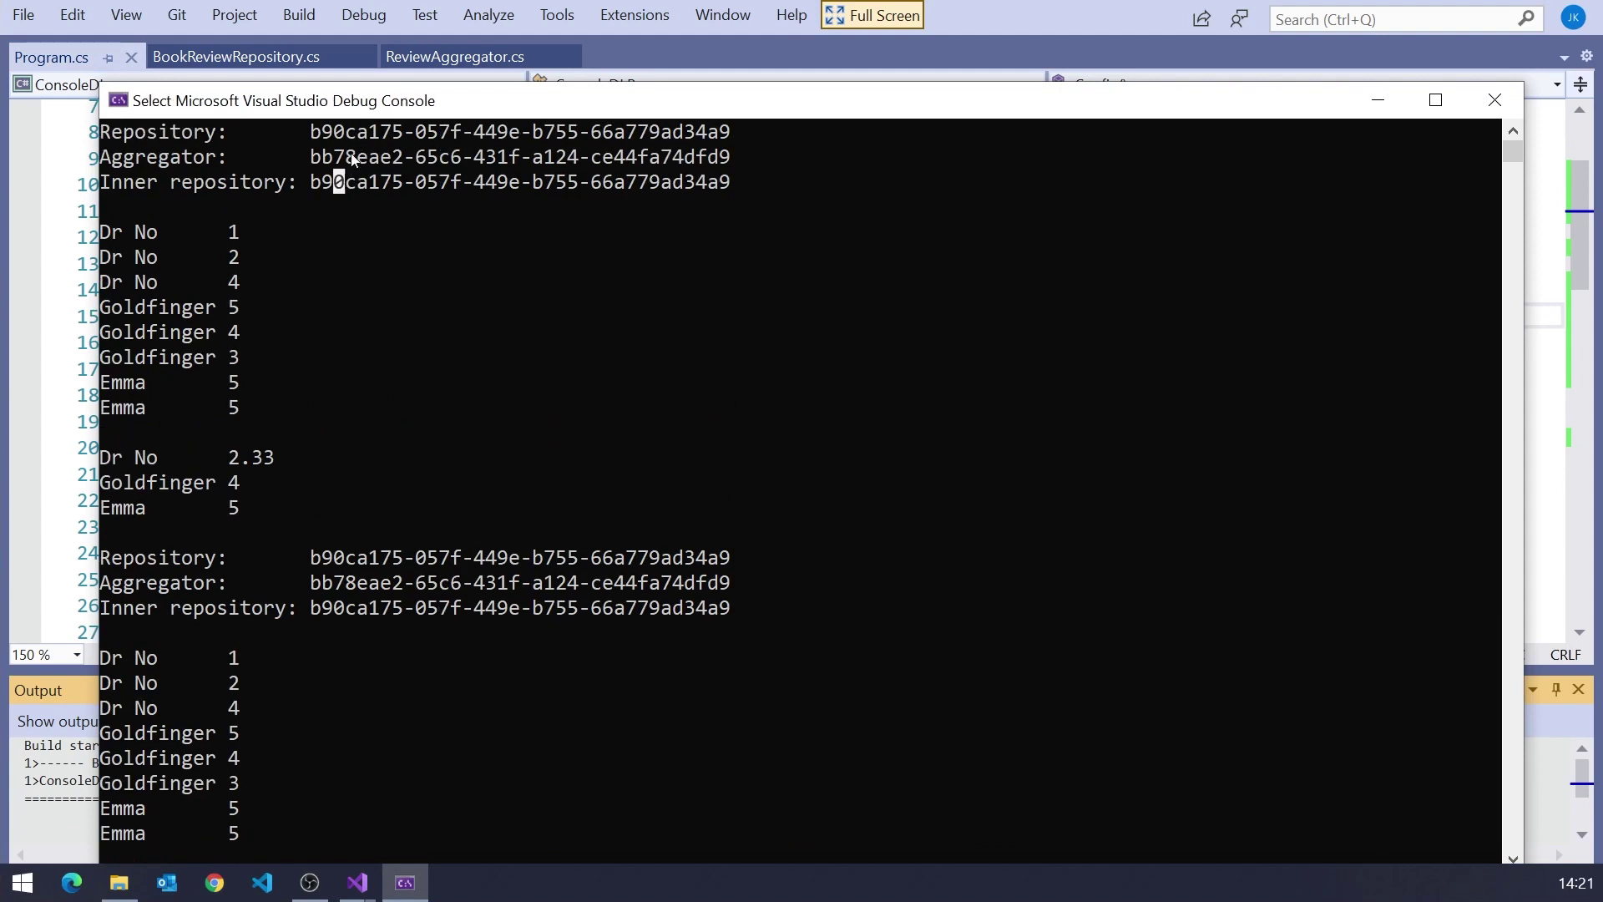
{"action": "left_click", "coordinate": [353, 132]}
{"action": "left_click_drag", "start_coordinate": [324, 546], "coordinate": [783, 630]}
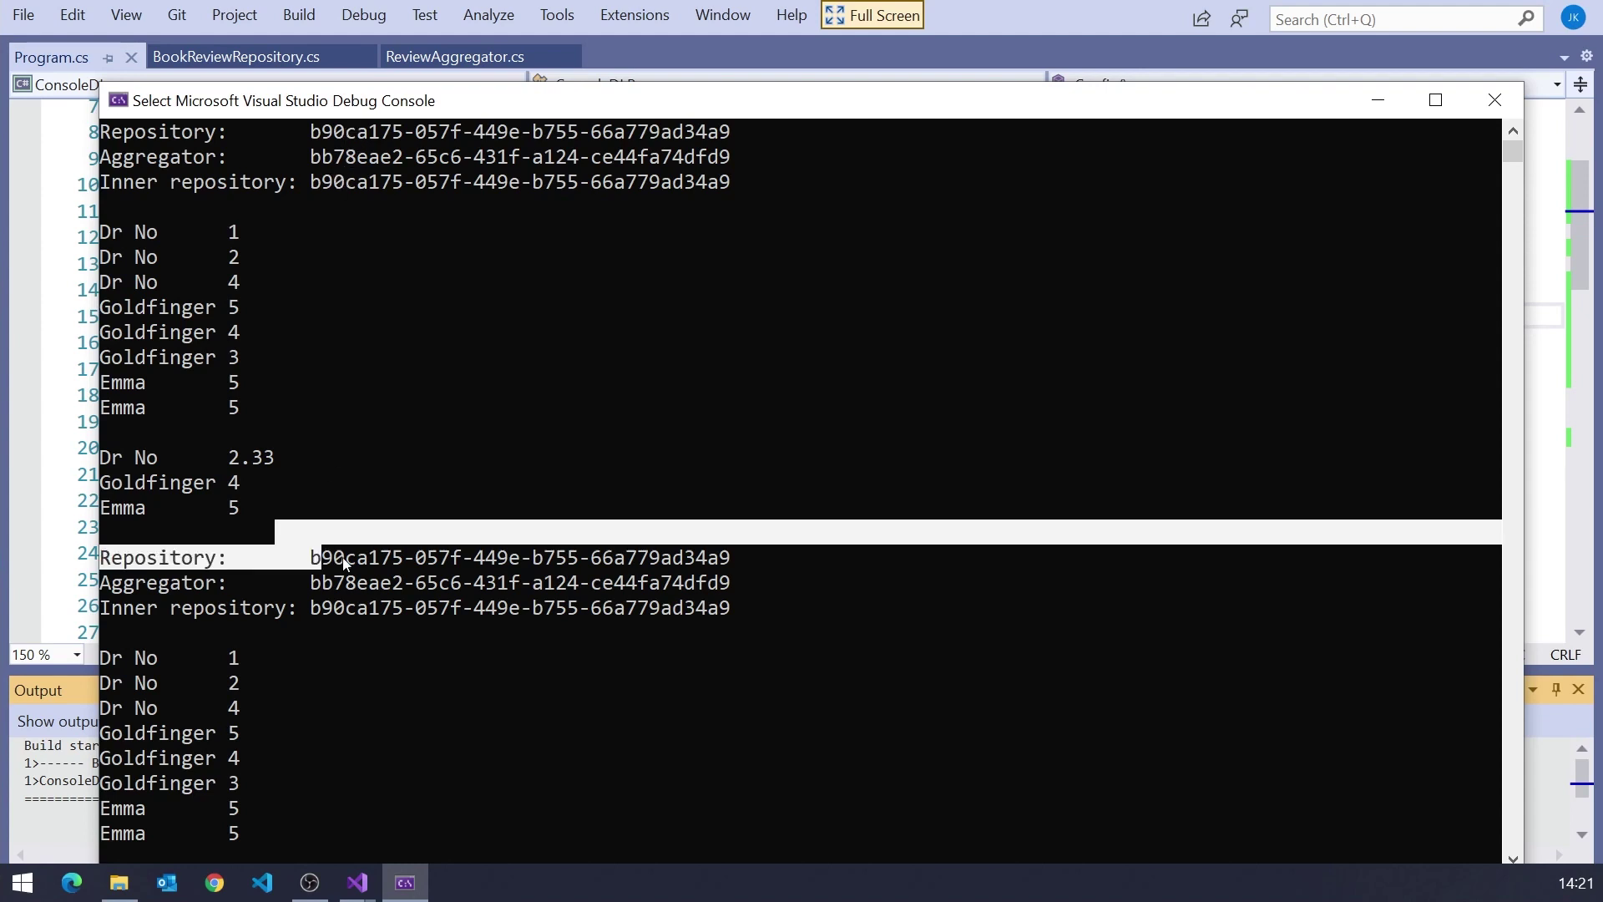
{"action": "left_click", "coordinate": [784, 630]}
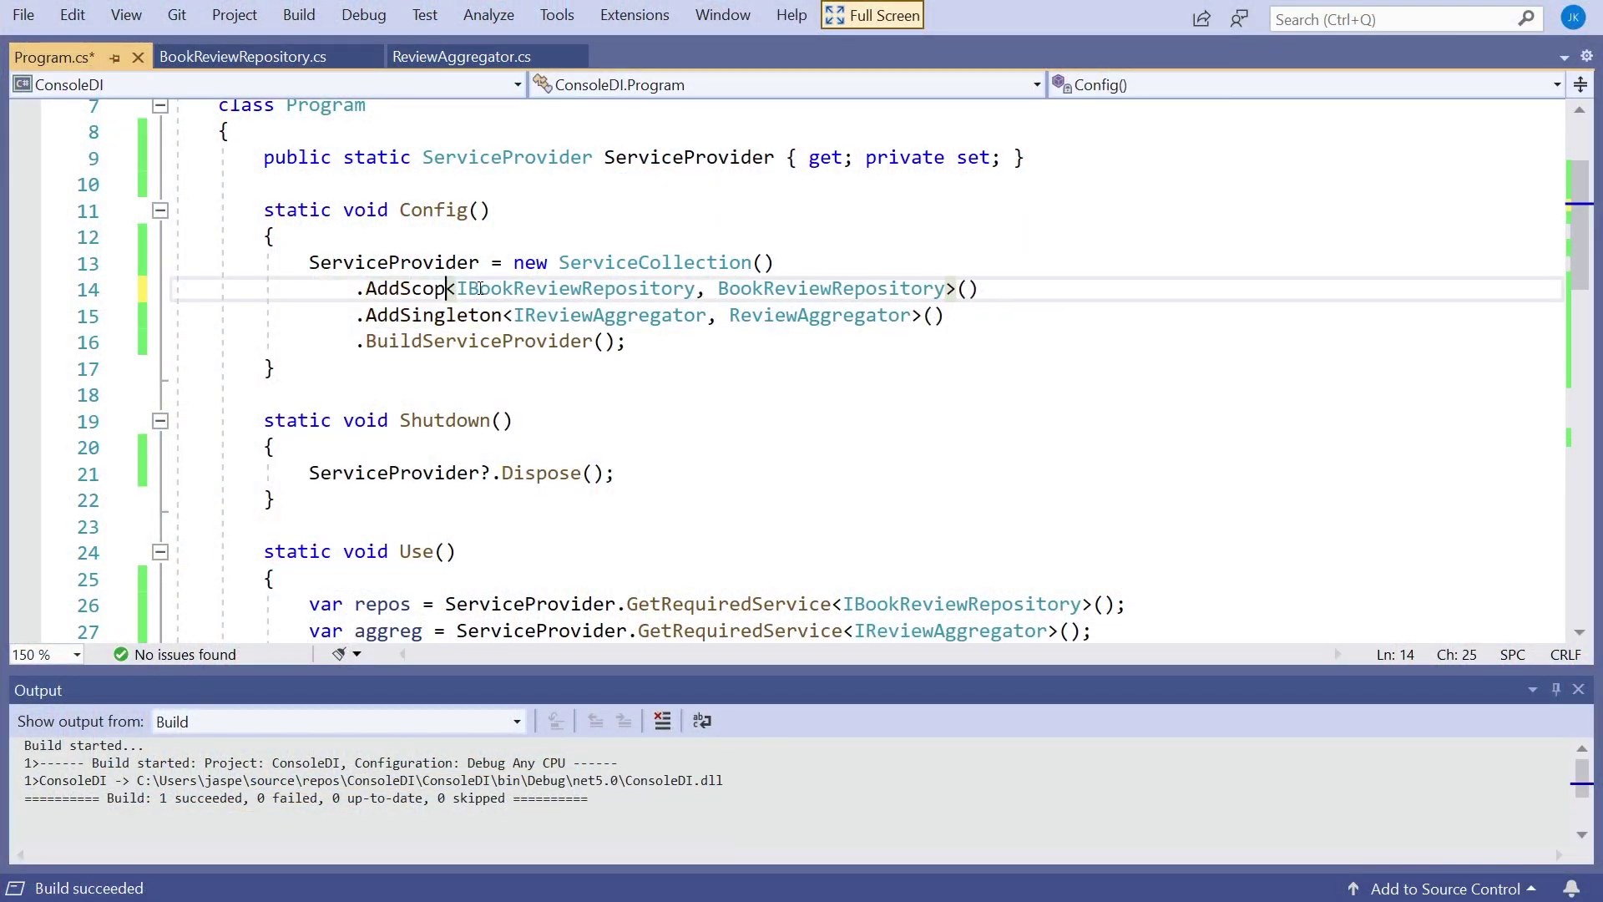
{"action": "type", "text": "ed"}
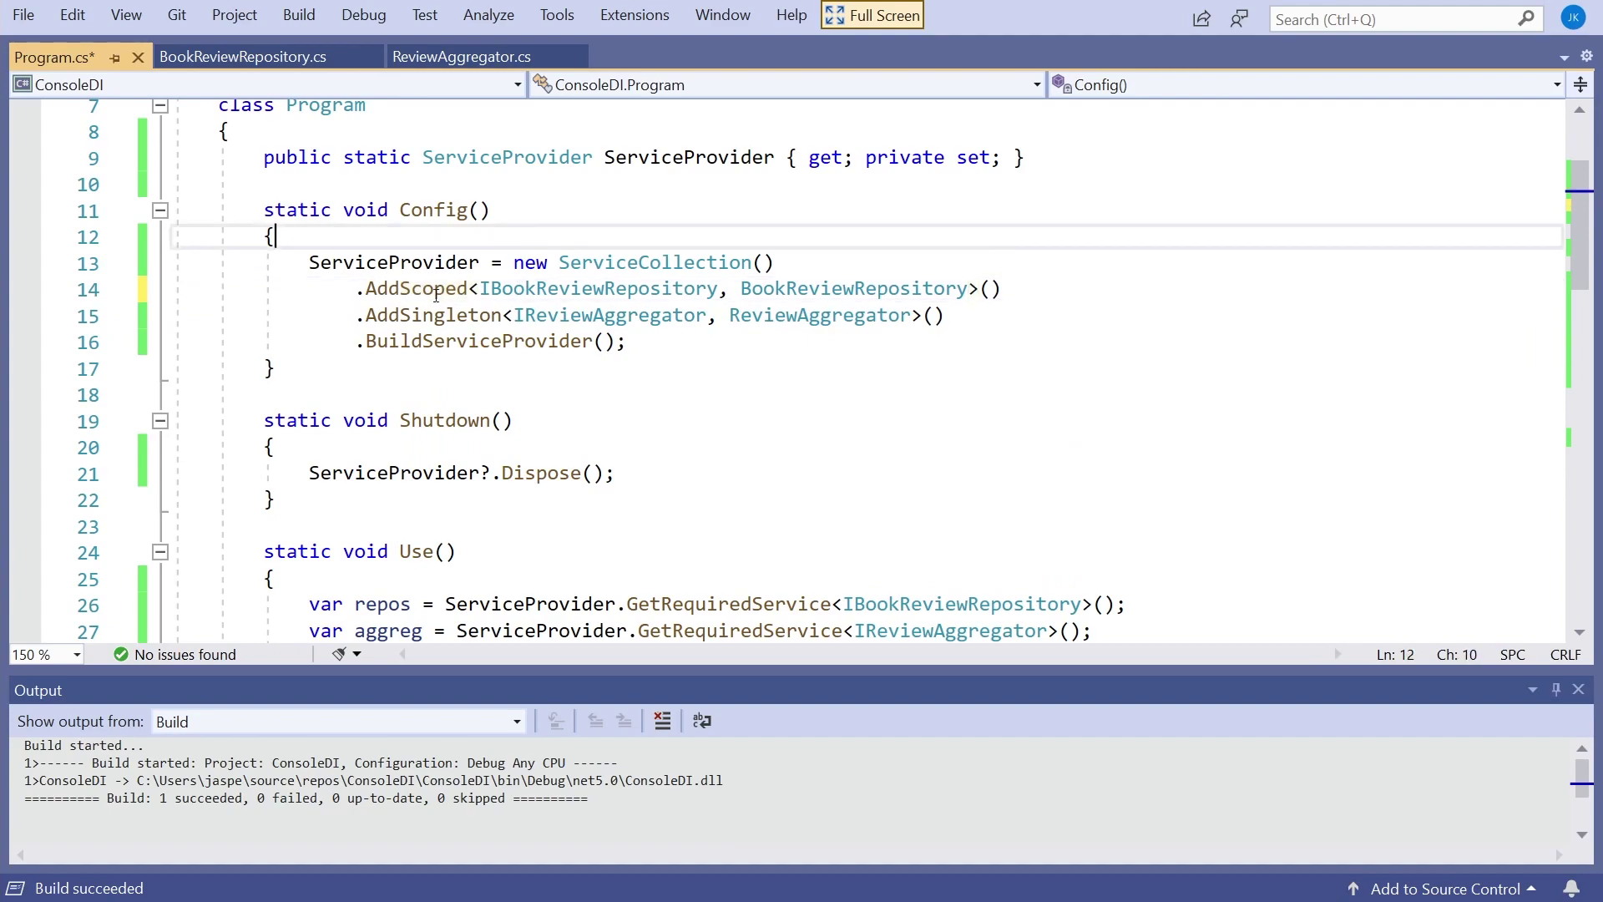
- Select AddSingleton on line 15 to replace it with AddScoped
{"action": "double_click", "coordinate": [433, 315]}
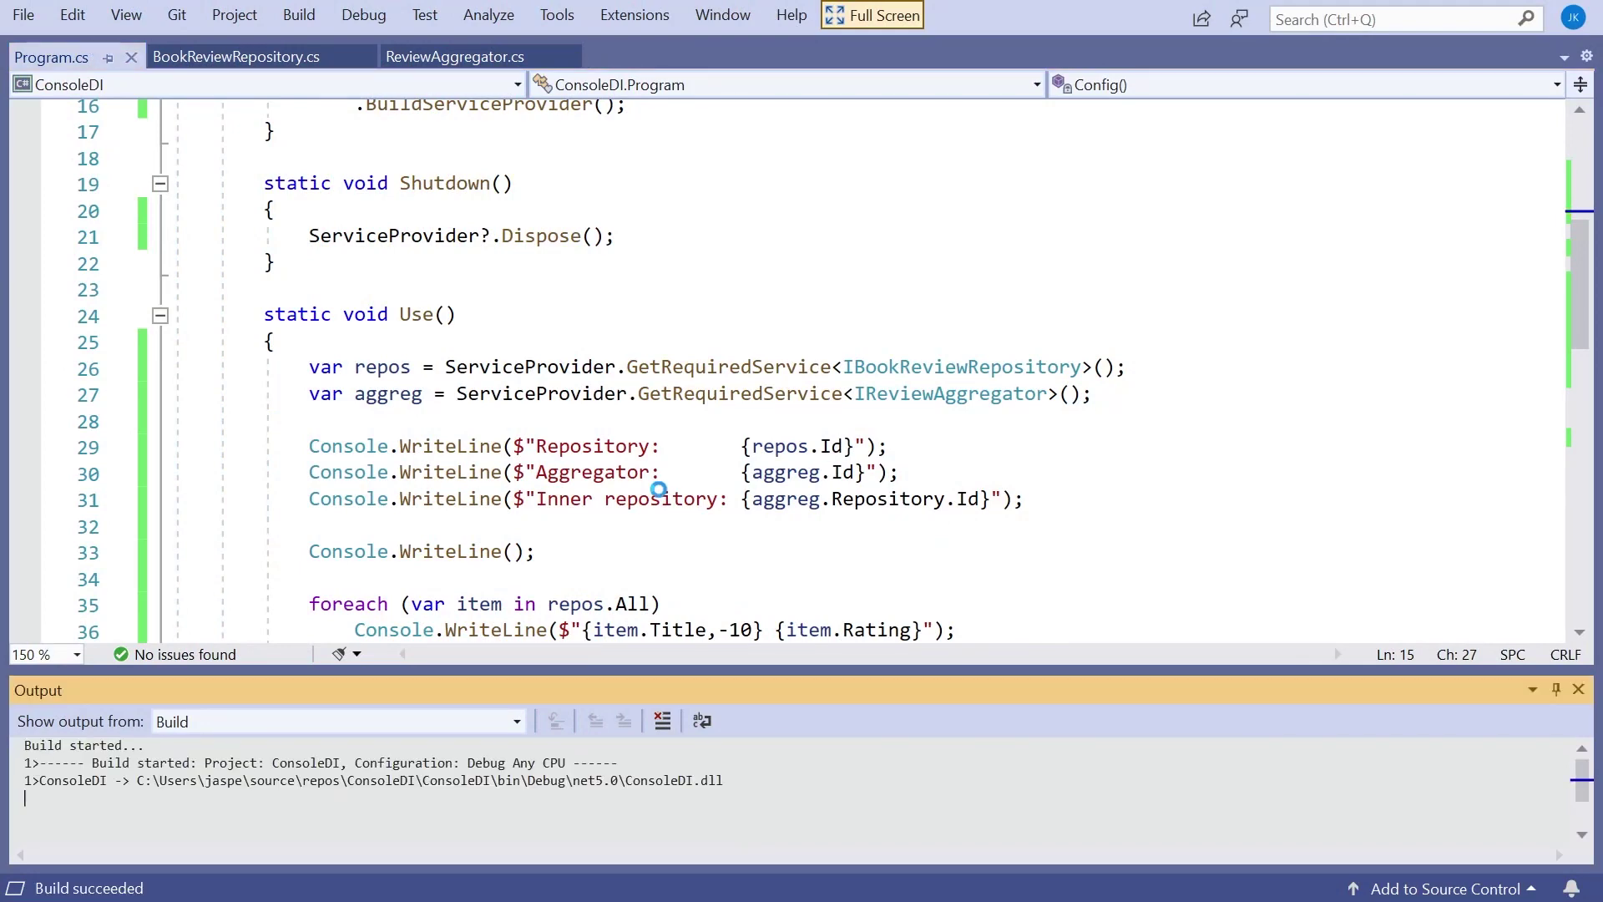
{"action": "scroll", "coordinate": [659, 491], "scroll_direction": "up", "scroll_amount": 3}
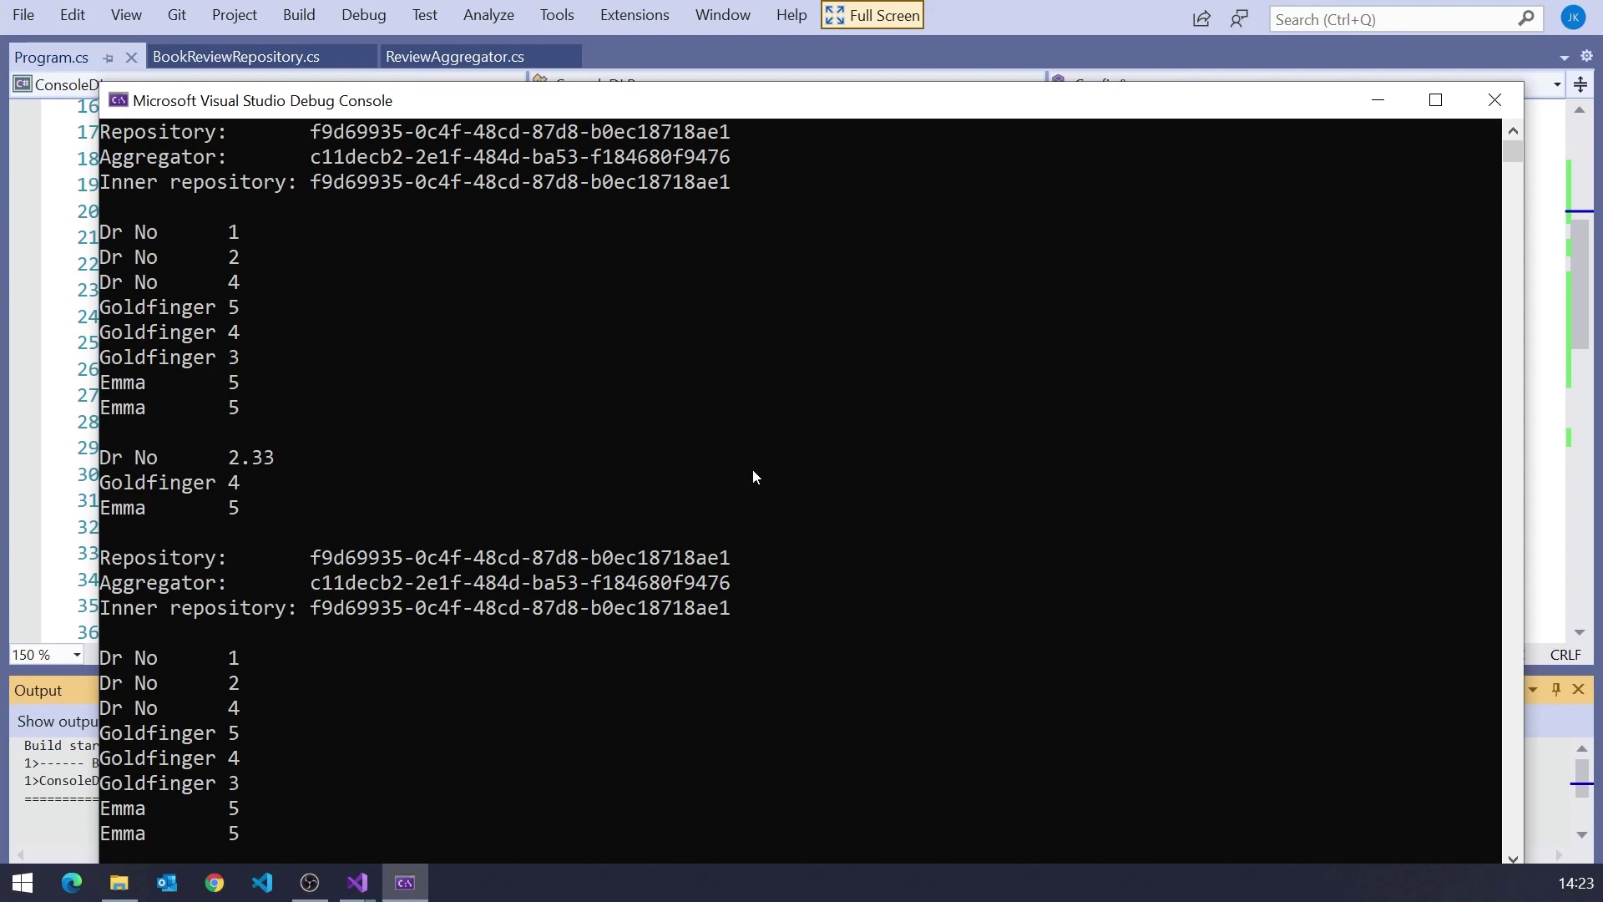
- Close the ConsoleDI console after reviewing the matching GUIDs
{"action": "key", "text": "Return"}
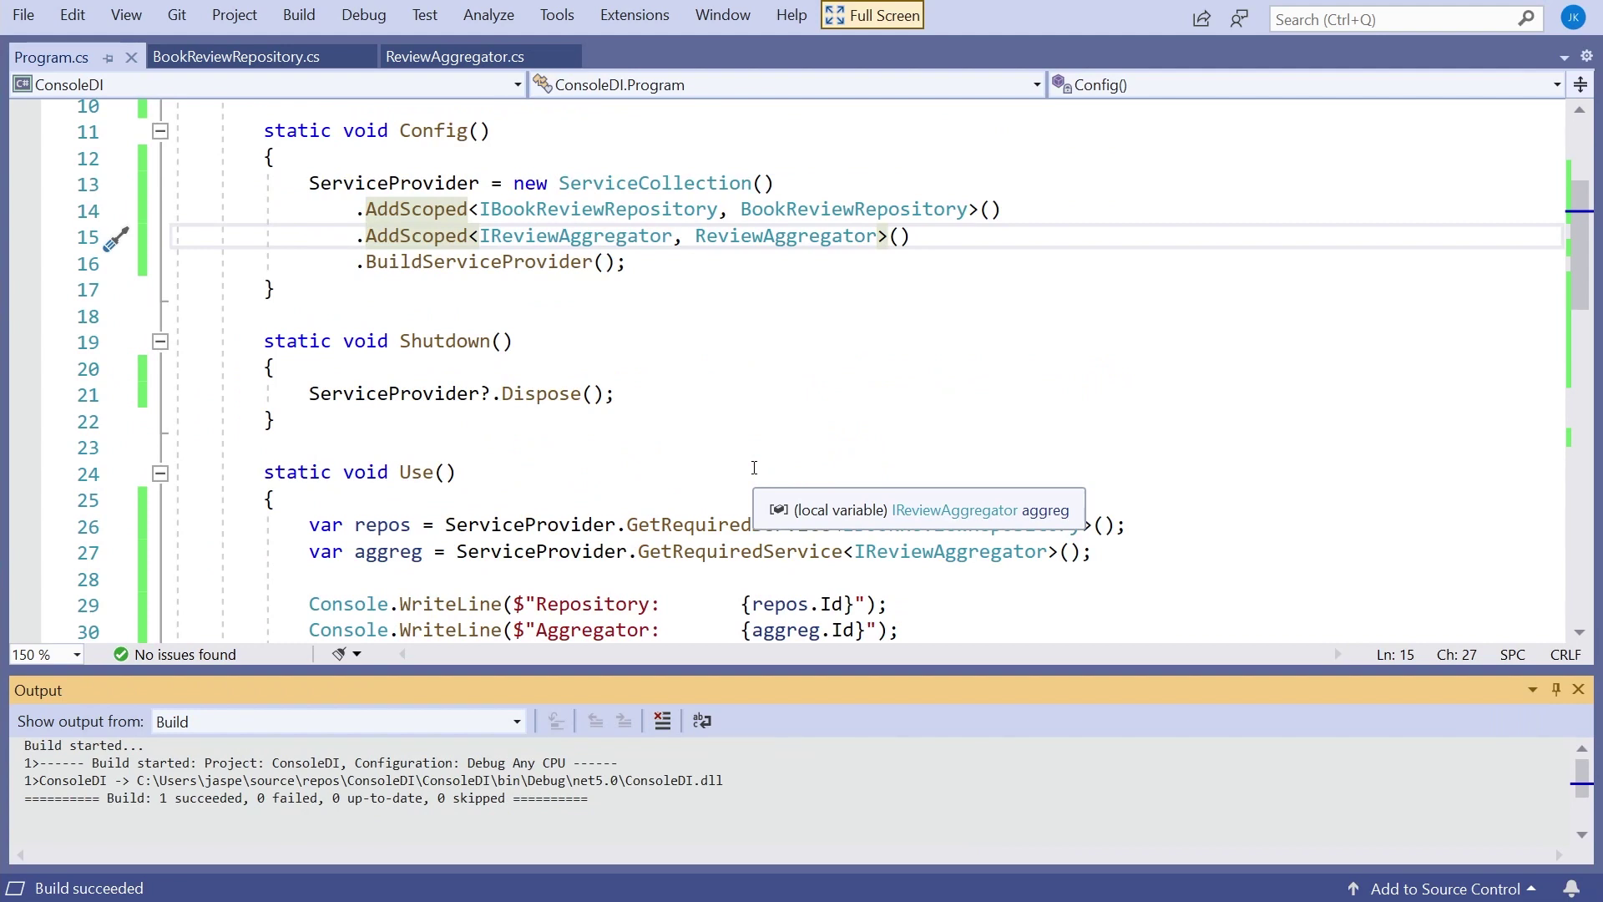
- Insert 'using var scope = ServiceProvider.CreateScope();' plus a blank line at the top of Use()
{"action": "left_click", "coordinate": [602, 499]}
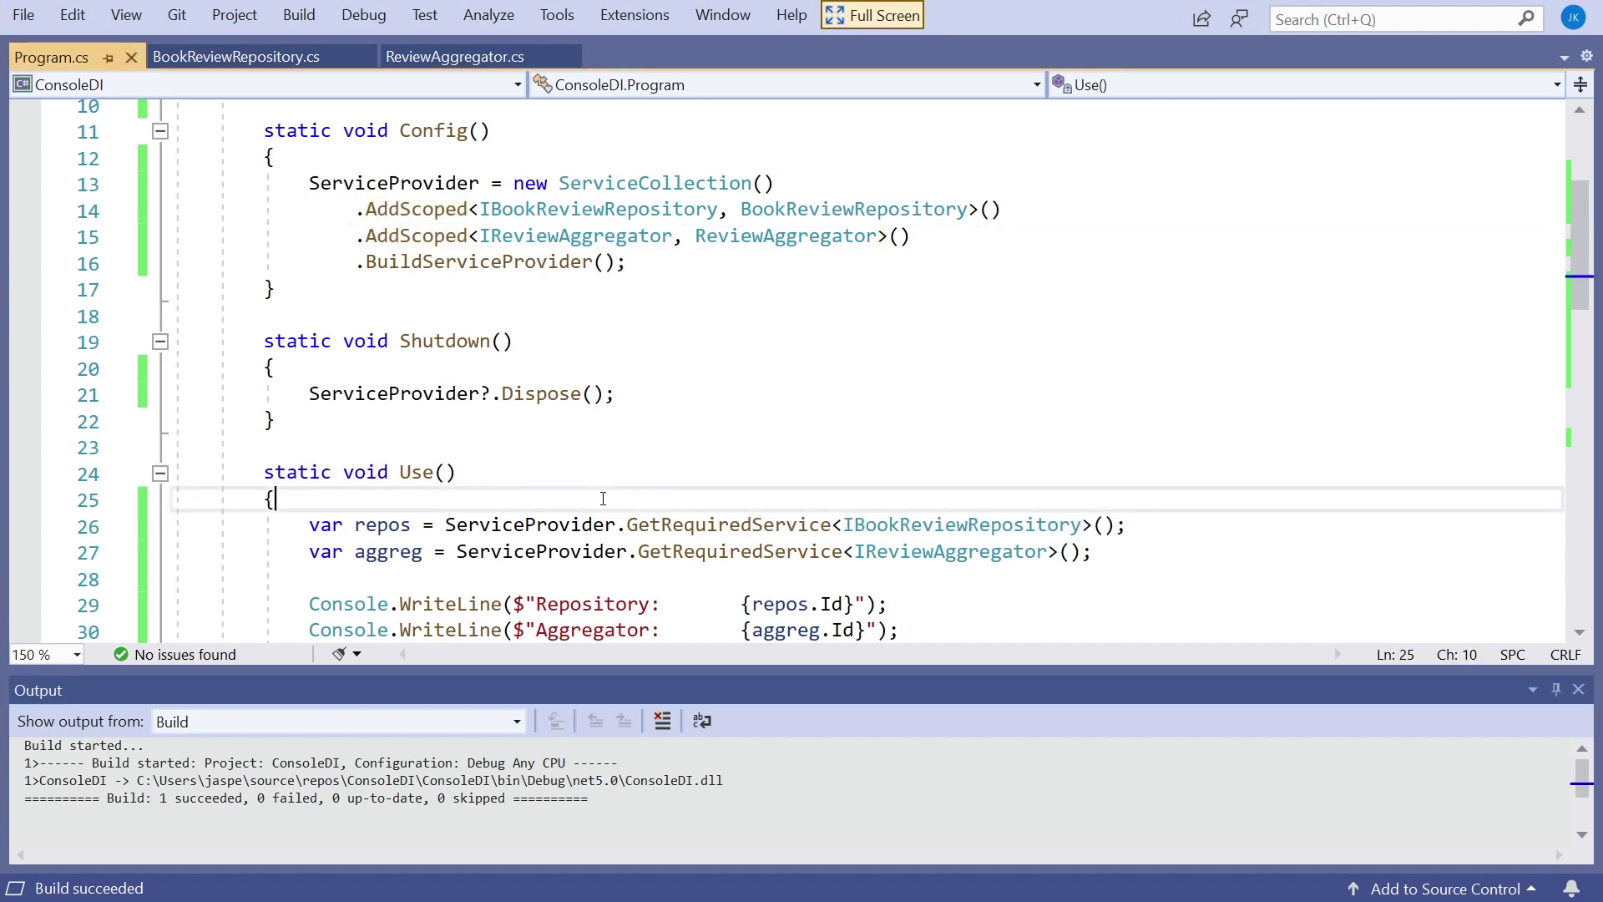
{"action": "key", "text": "Return"}
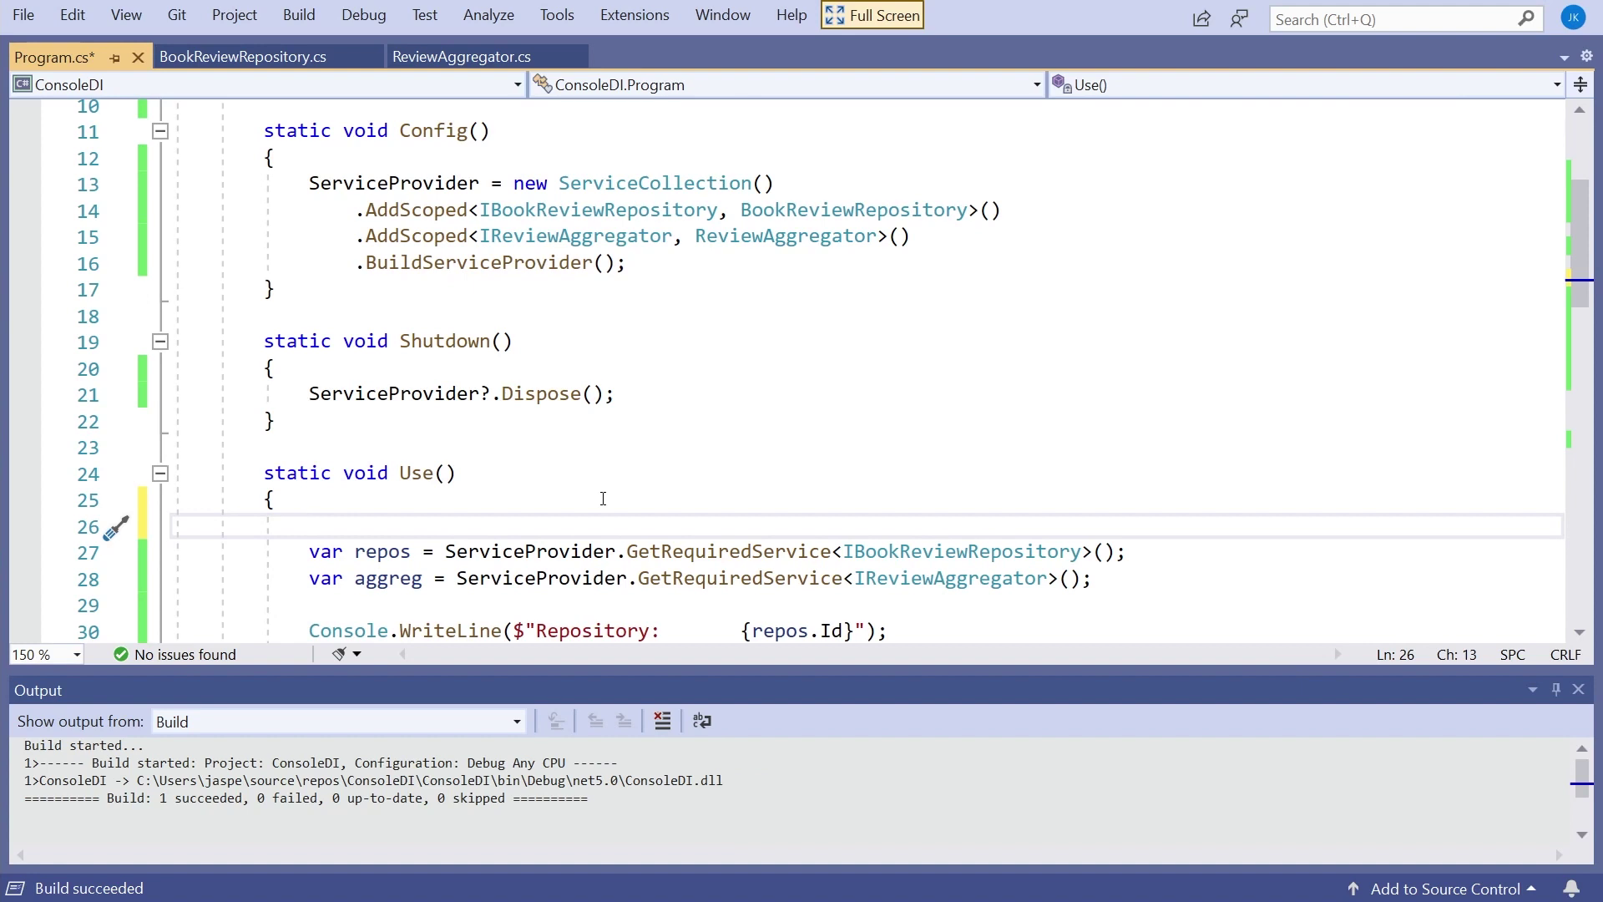
{"action": "type", "text": "using"}
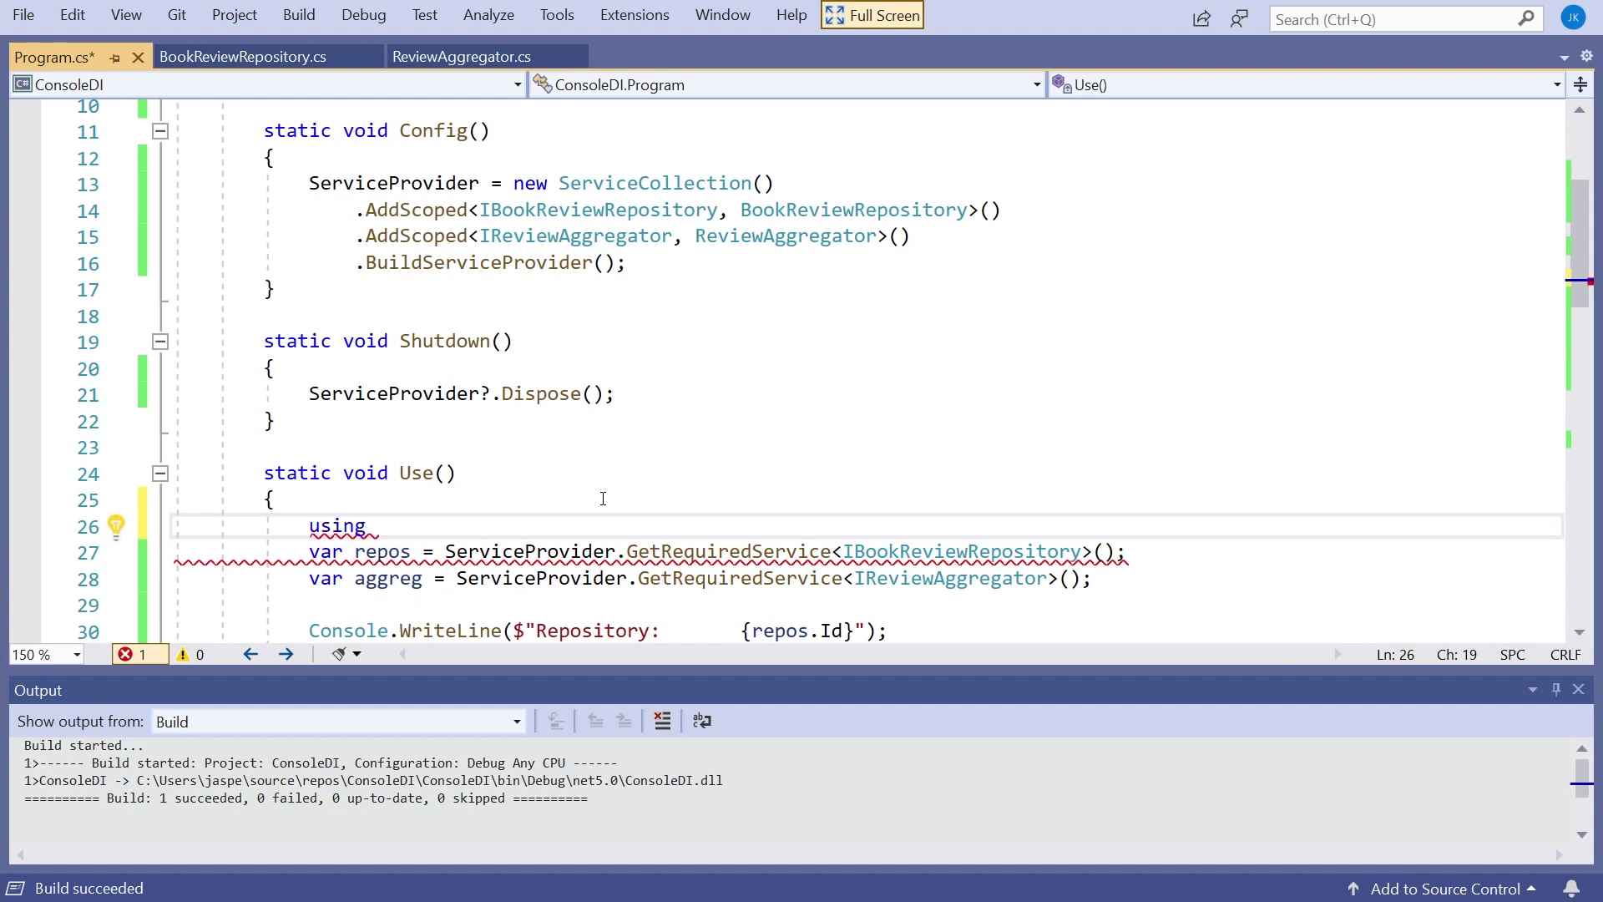
{"action": "type", "text": " var "}
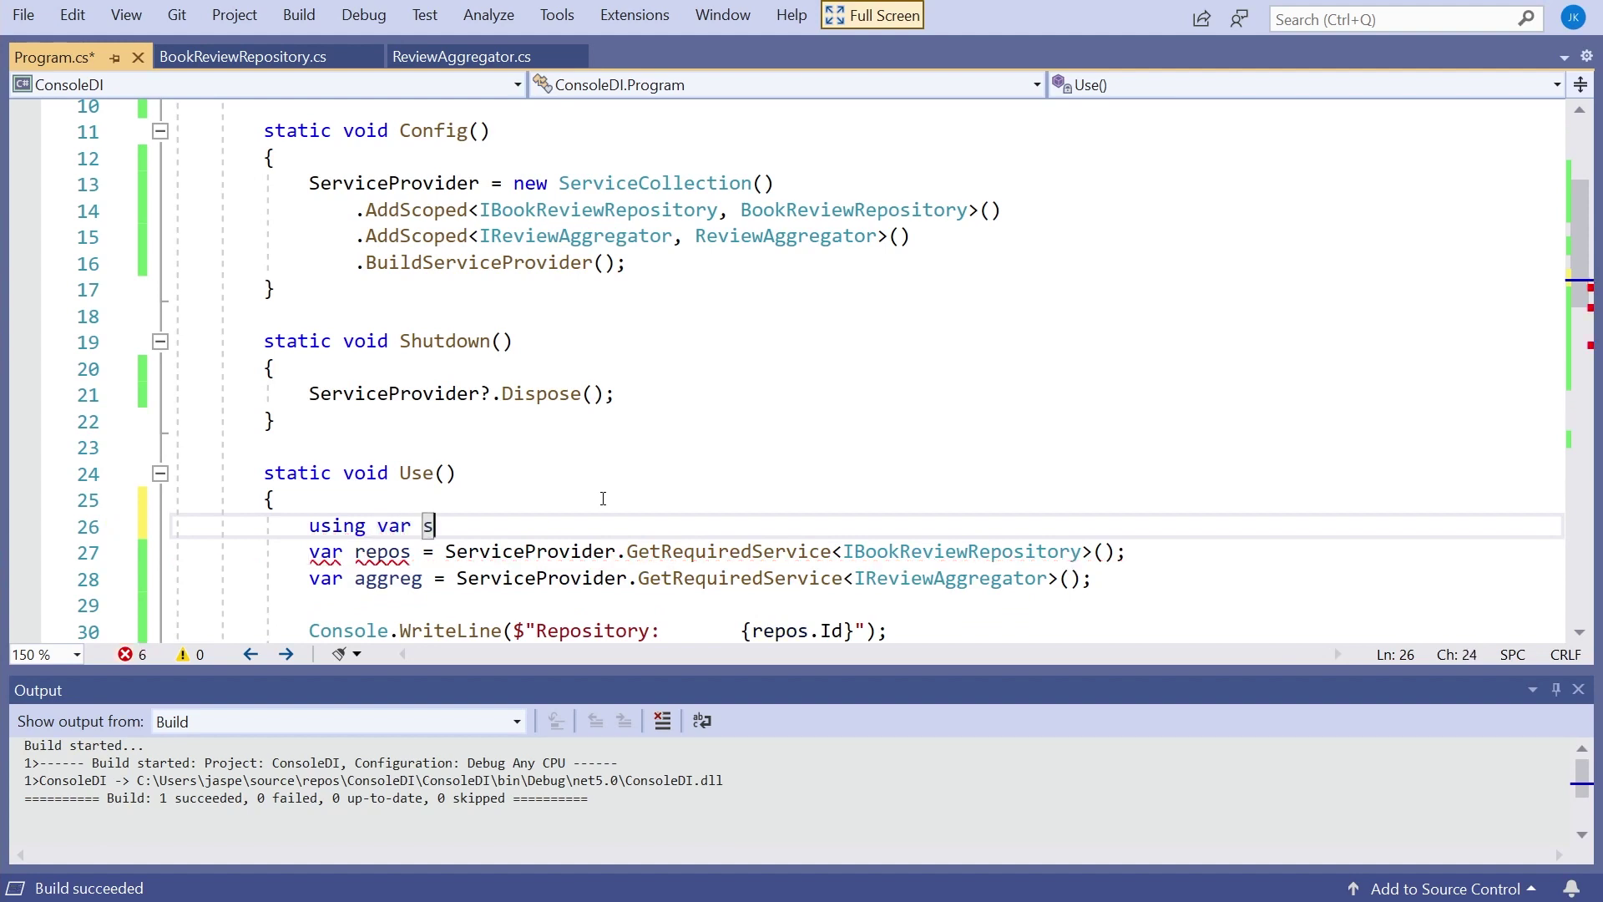
{"action": "type", "text": "scope = "}
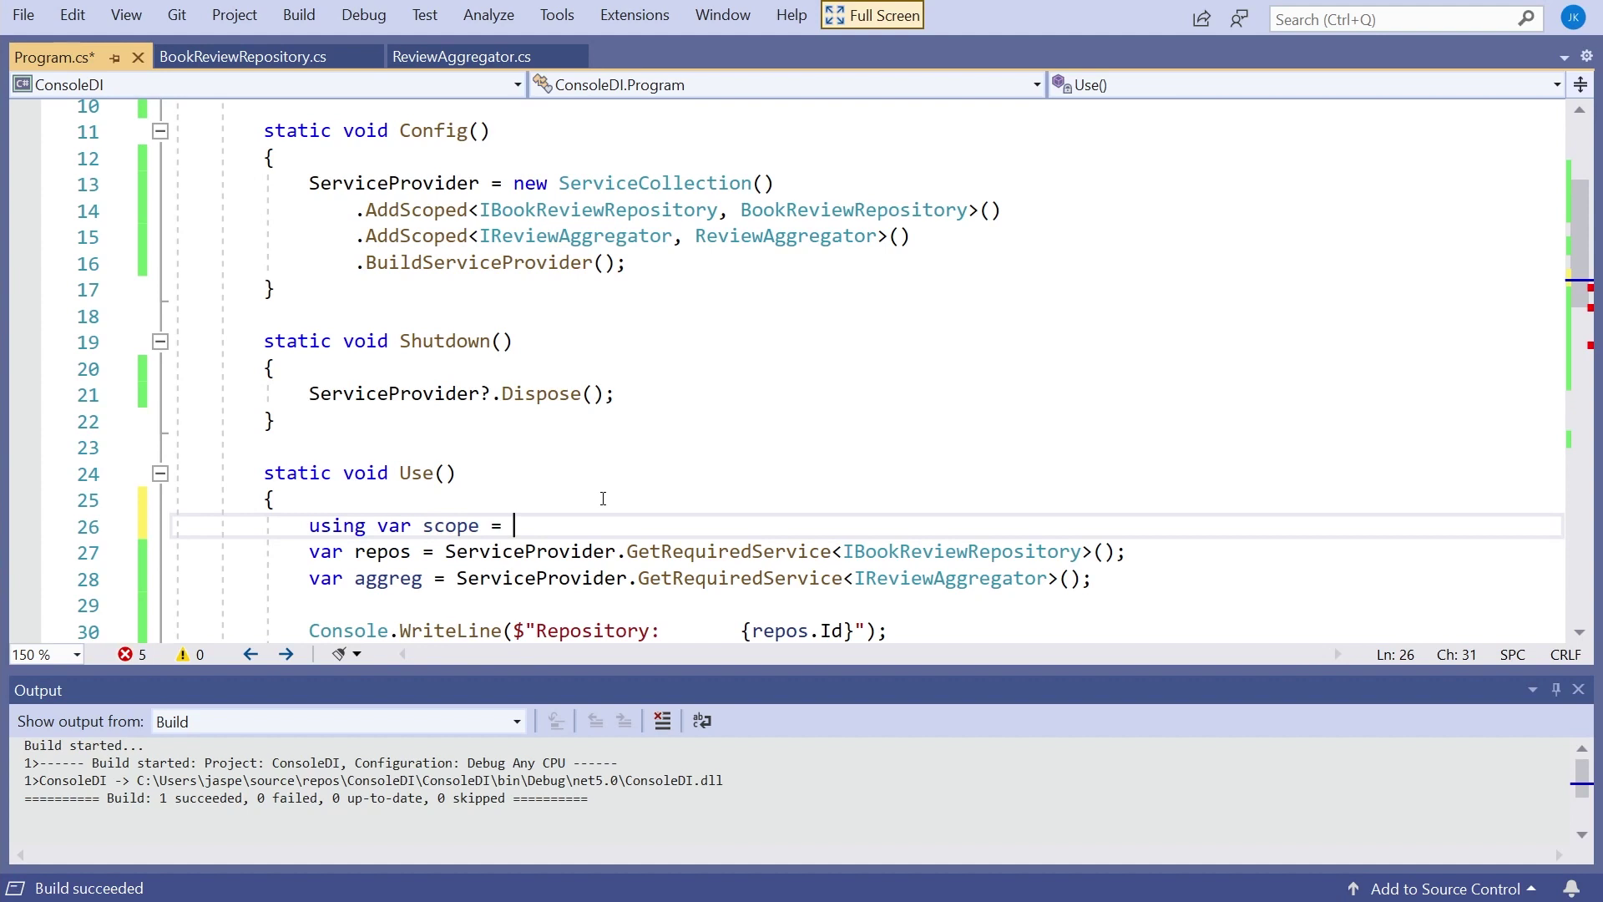
{"action": "type", "text": "Se"}
{"action": "key", "text": "Tab"}
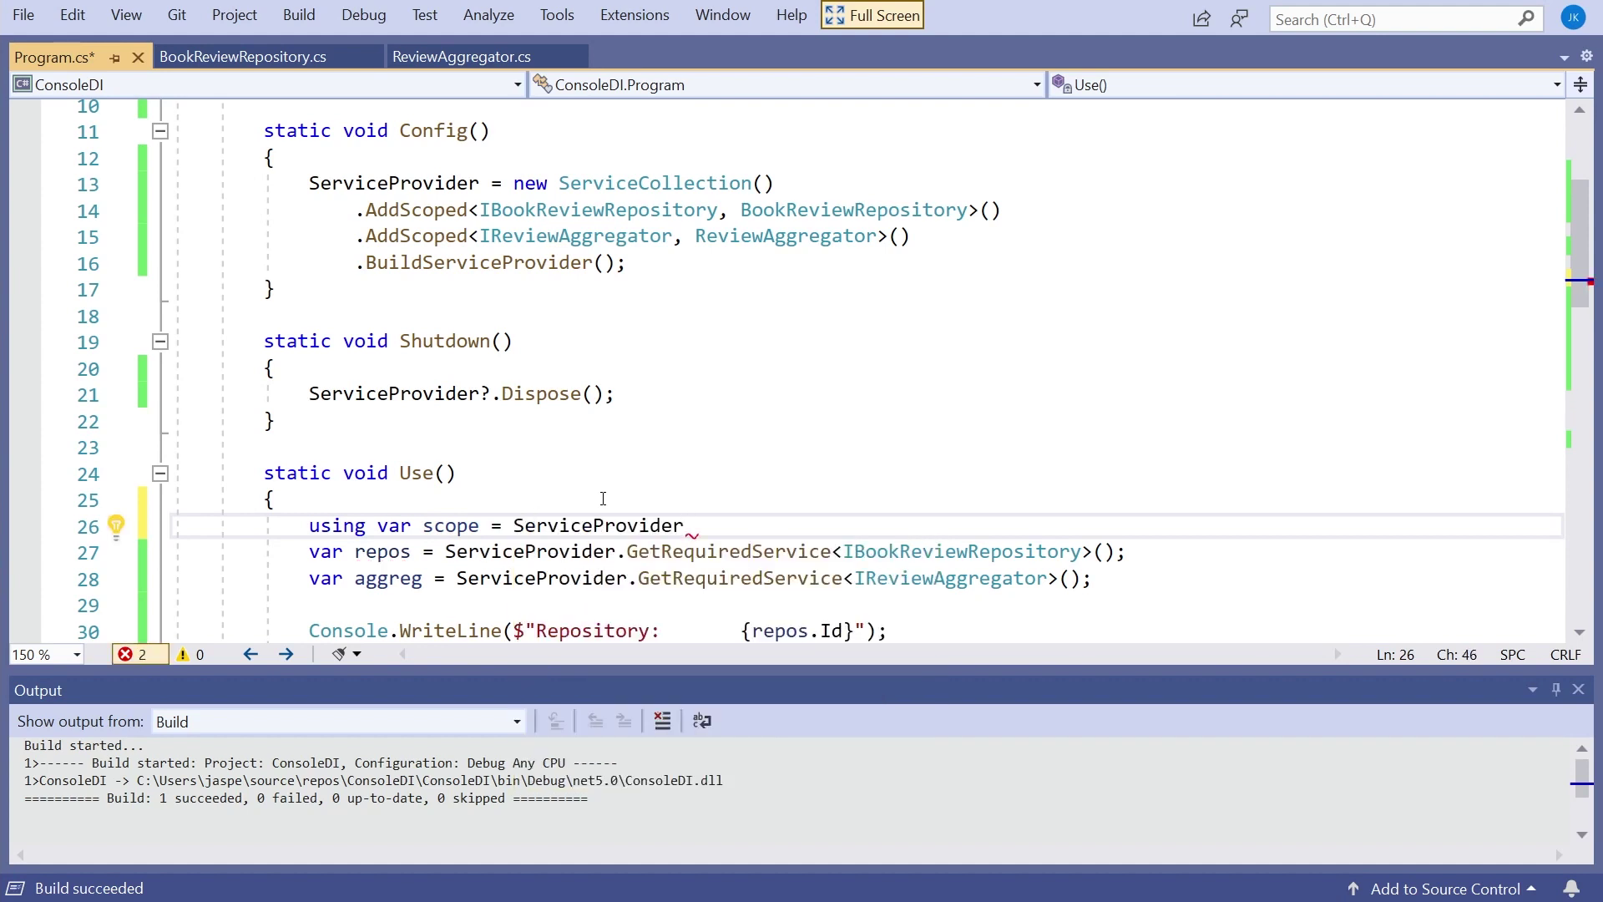
{"action": "type", "text": ".Cr"}
{"action": "key", "text": "Tab"}
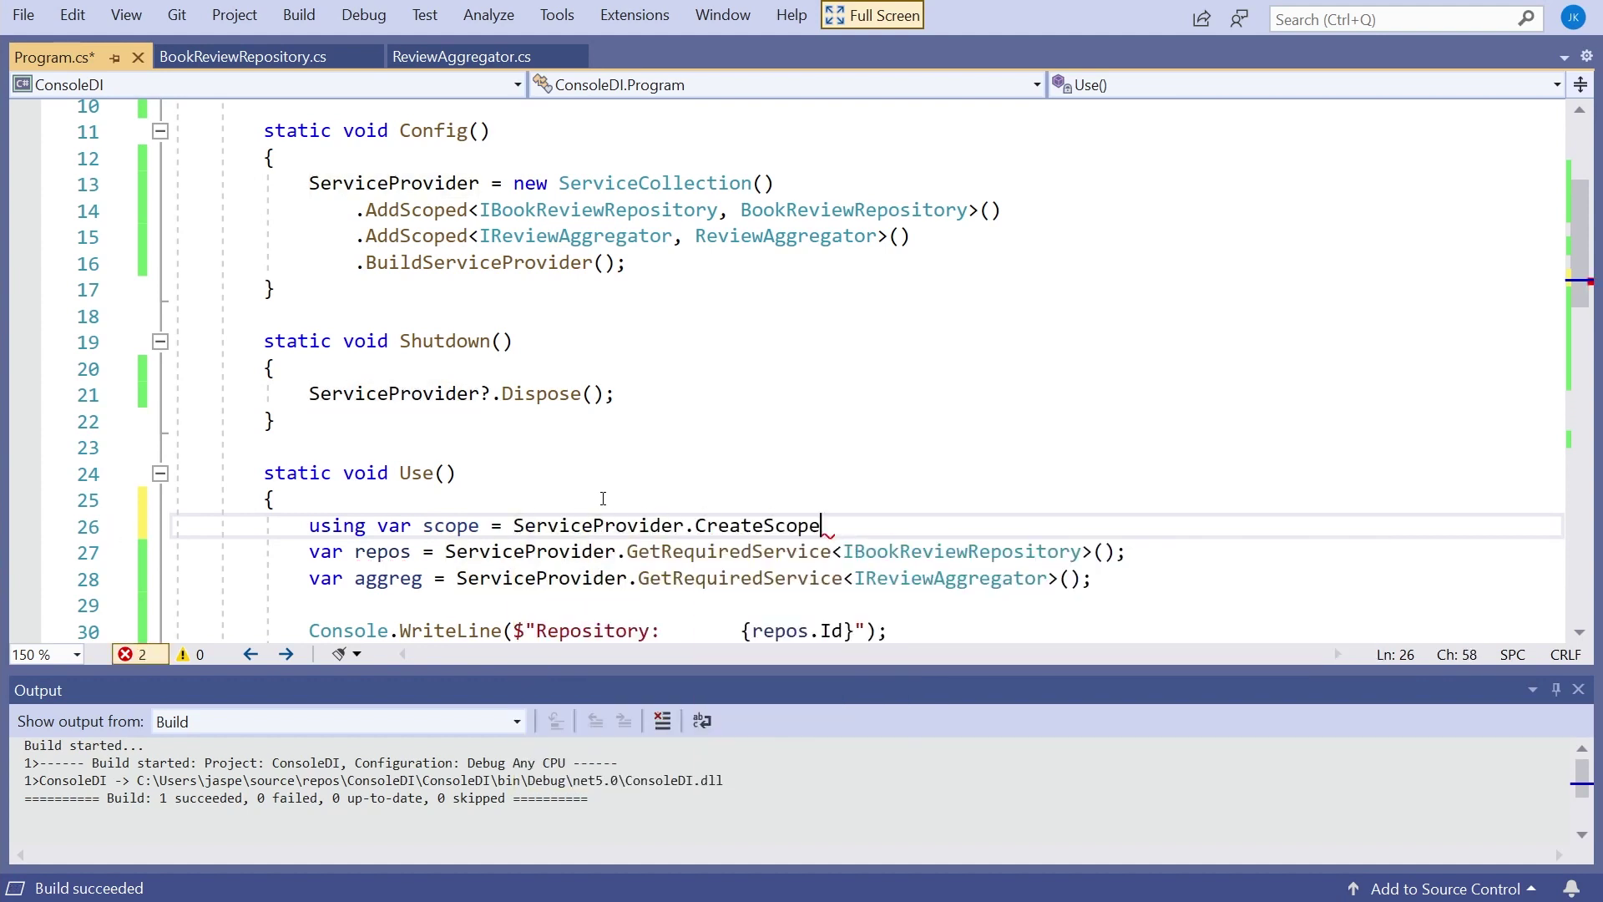
{"action": "type", "text": ";"}
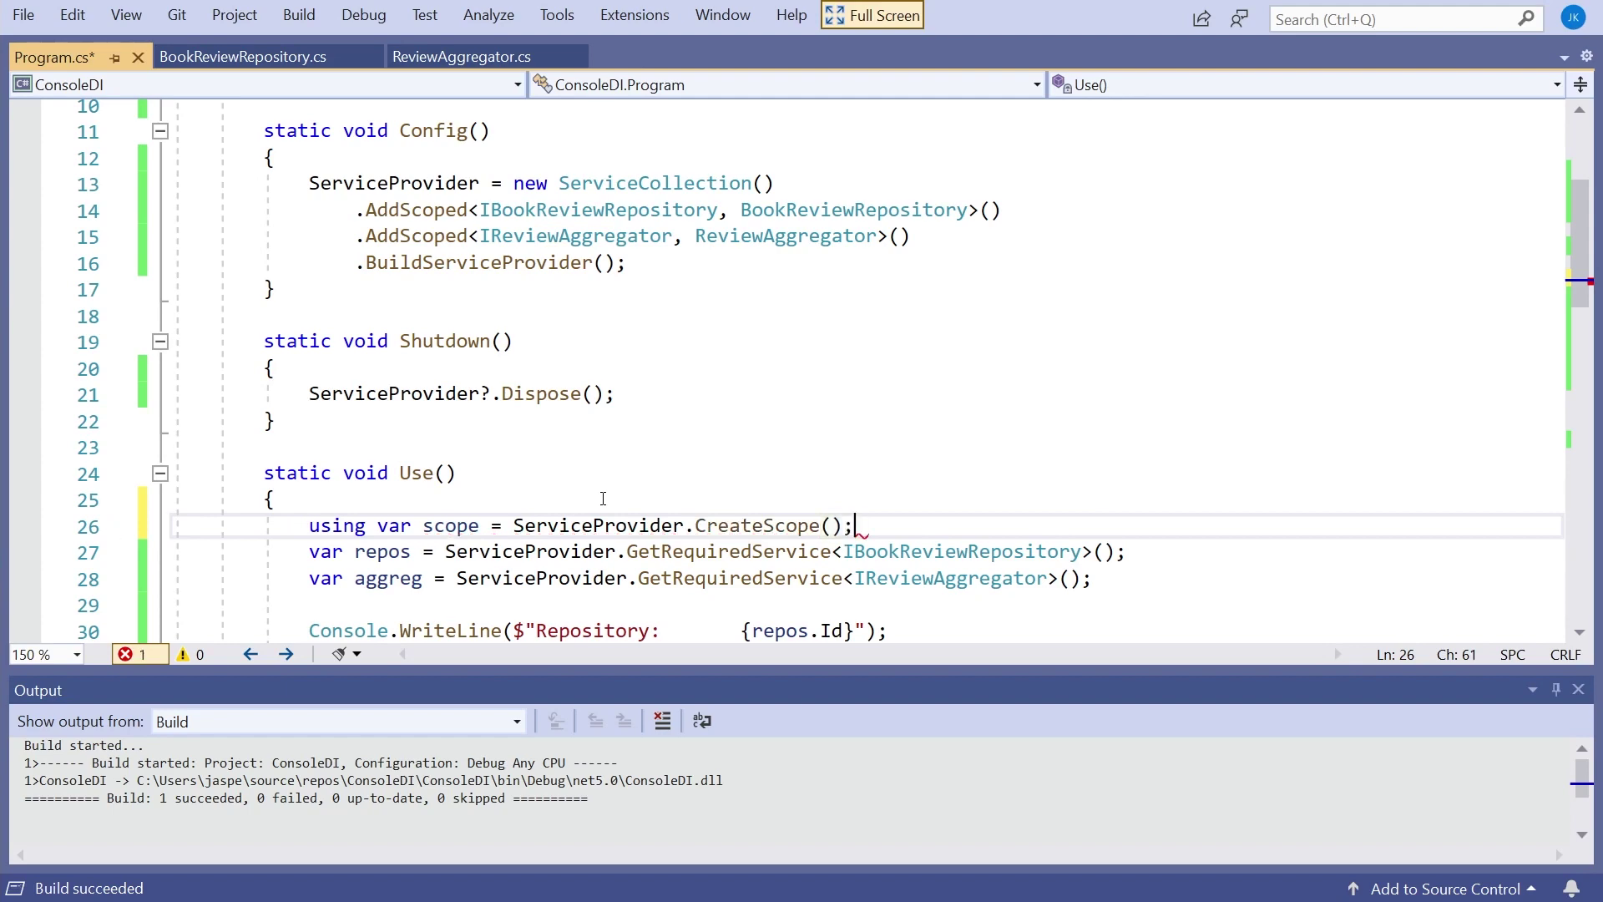
{"action": "key", "text": "Return"}
{"action": "scroll", "coordinate": [602, 498], "scroll_direction": "down", "scroll_amount": 2}
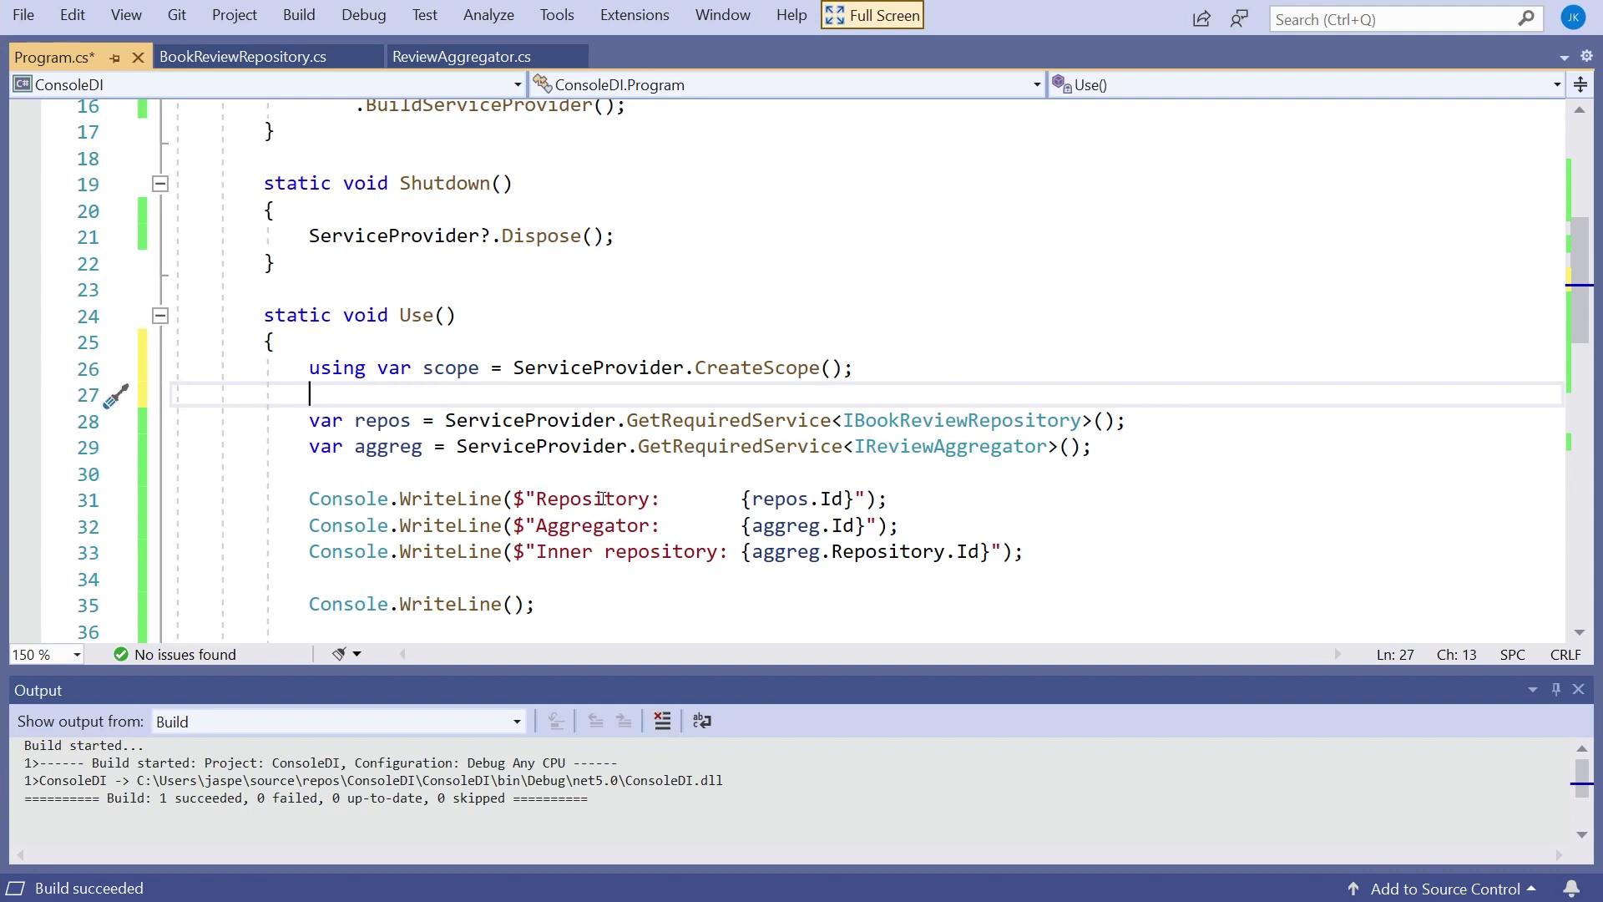
{"action": "left_click_drag", "start_coordinate": [312, 367], "coordinate": [478, 367]}
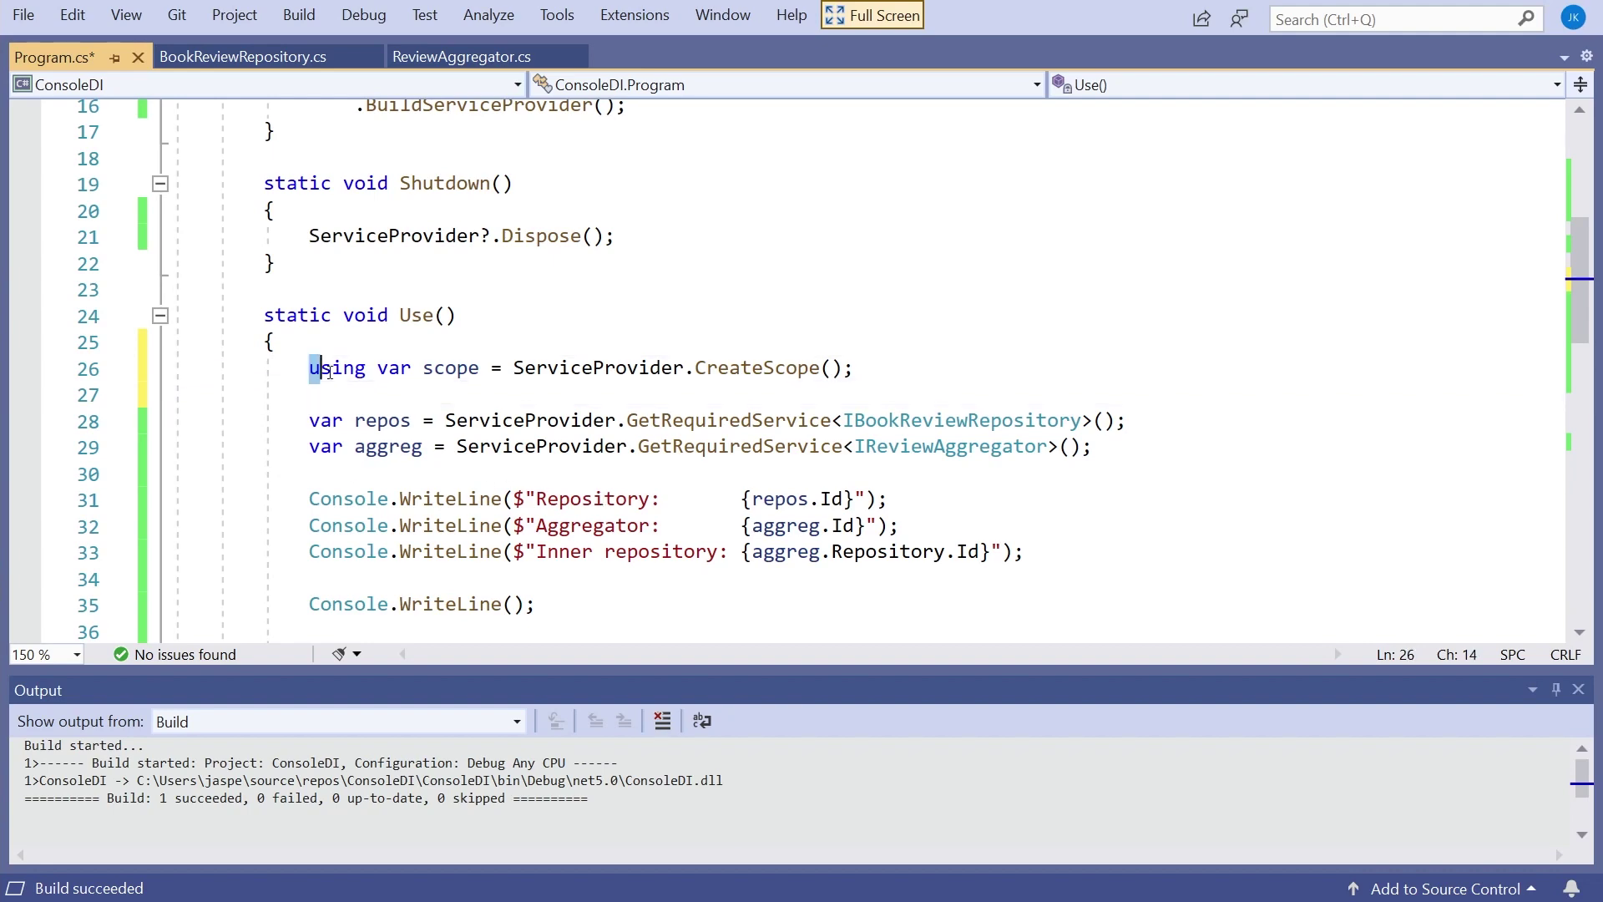
{"action": "scroll", "coordinate": [466, 372], "scroll_direction": "down", "scroll_amount": 1}
{"action": "scroll", "coordinate": [465, 371], "scroll_direction": "down", "scroll_amount": 1}
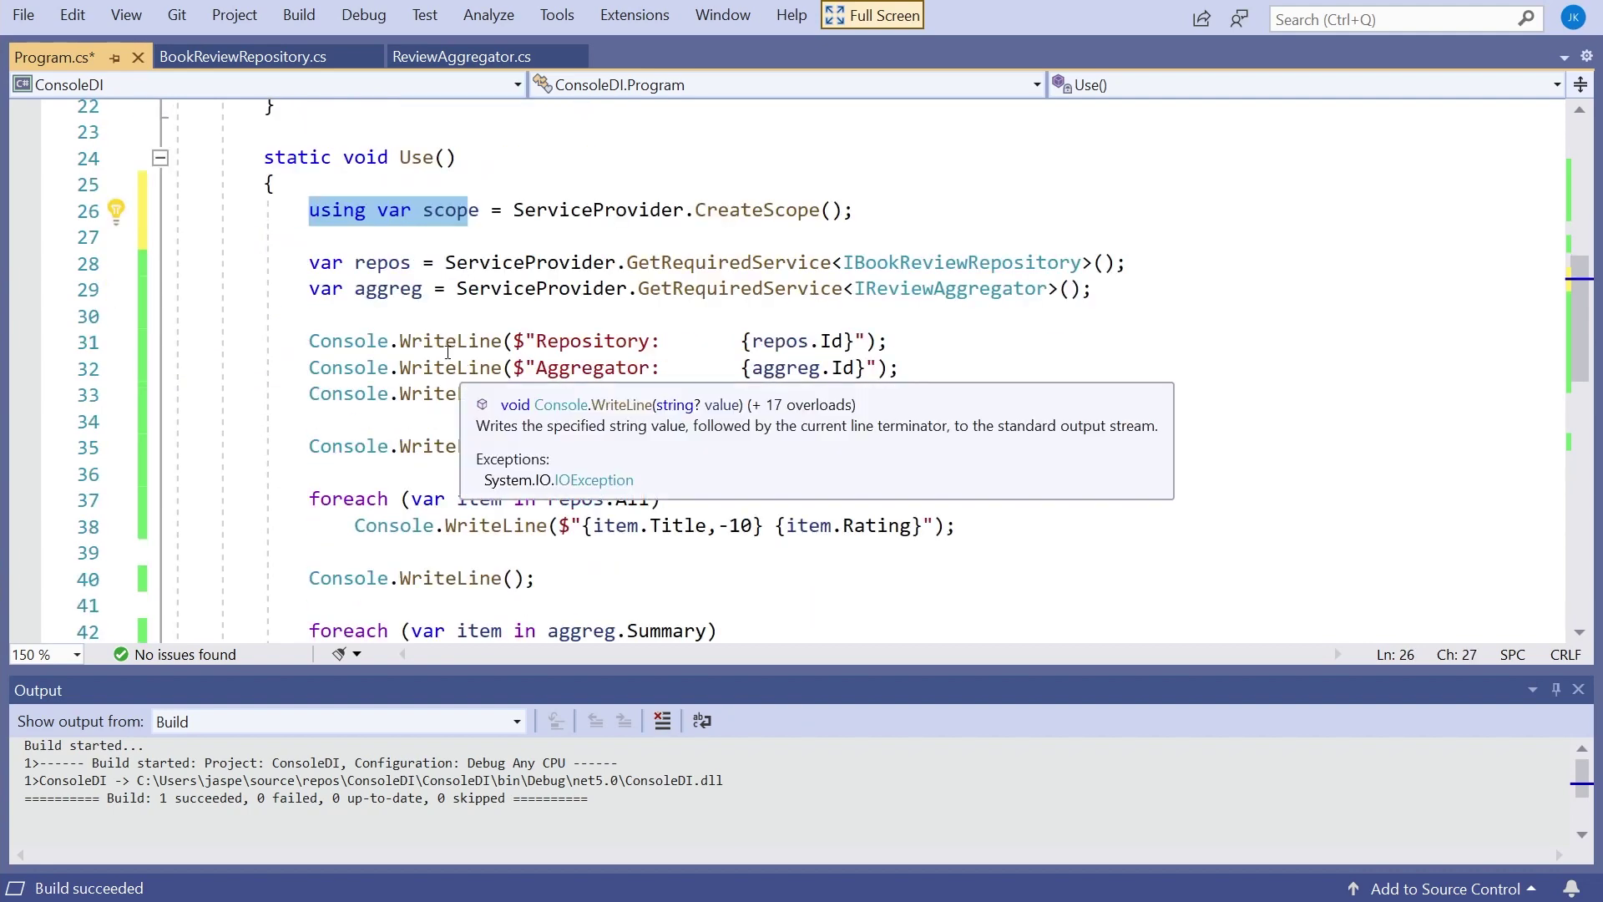
{"action": "scroll", "coordinate": [351, 413], "scroll_direction": "down", "scroll_amount": 1}
{"action": "scroll", "coordinate": [243, 462], "scroll_direction": "down", "scroll_amount": 2}
{"action": "left_click", "coordinate": [243, 465]}
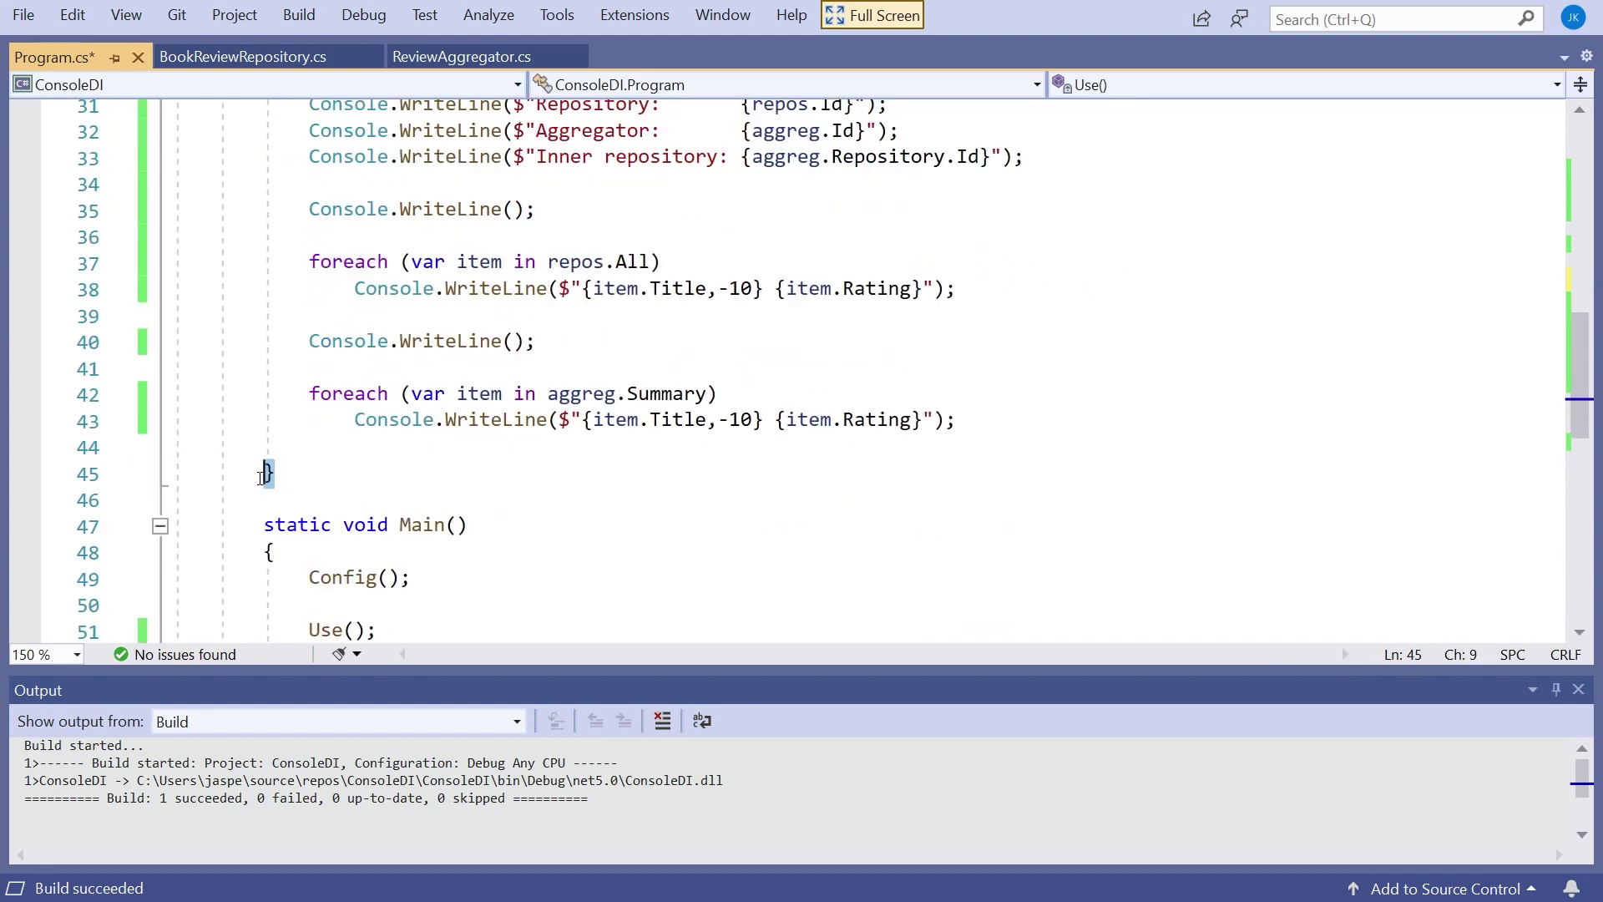
{"action": "scroll", "coordinate": [251, 464], "scroll_direction": "up", "scroll_amount": 3}
{"action": "left_click", "coordinate": [421, 210]}
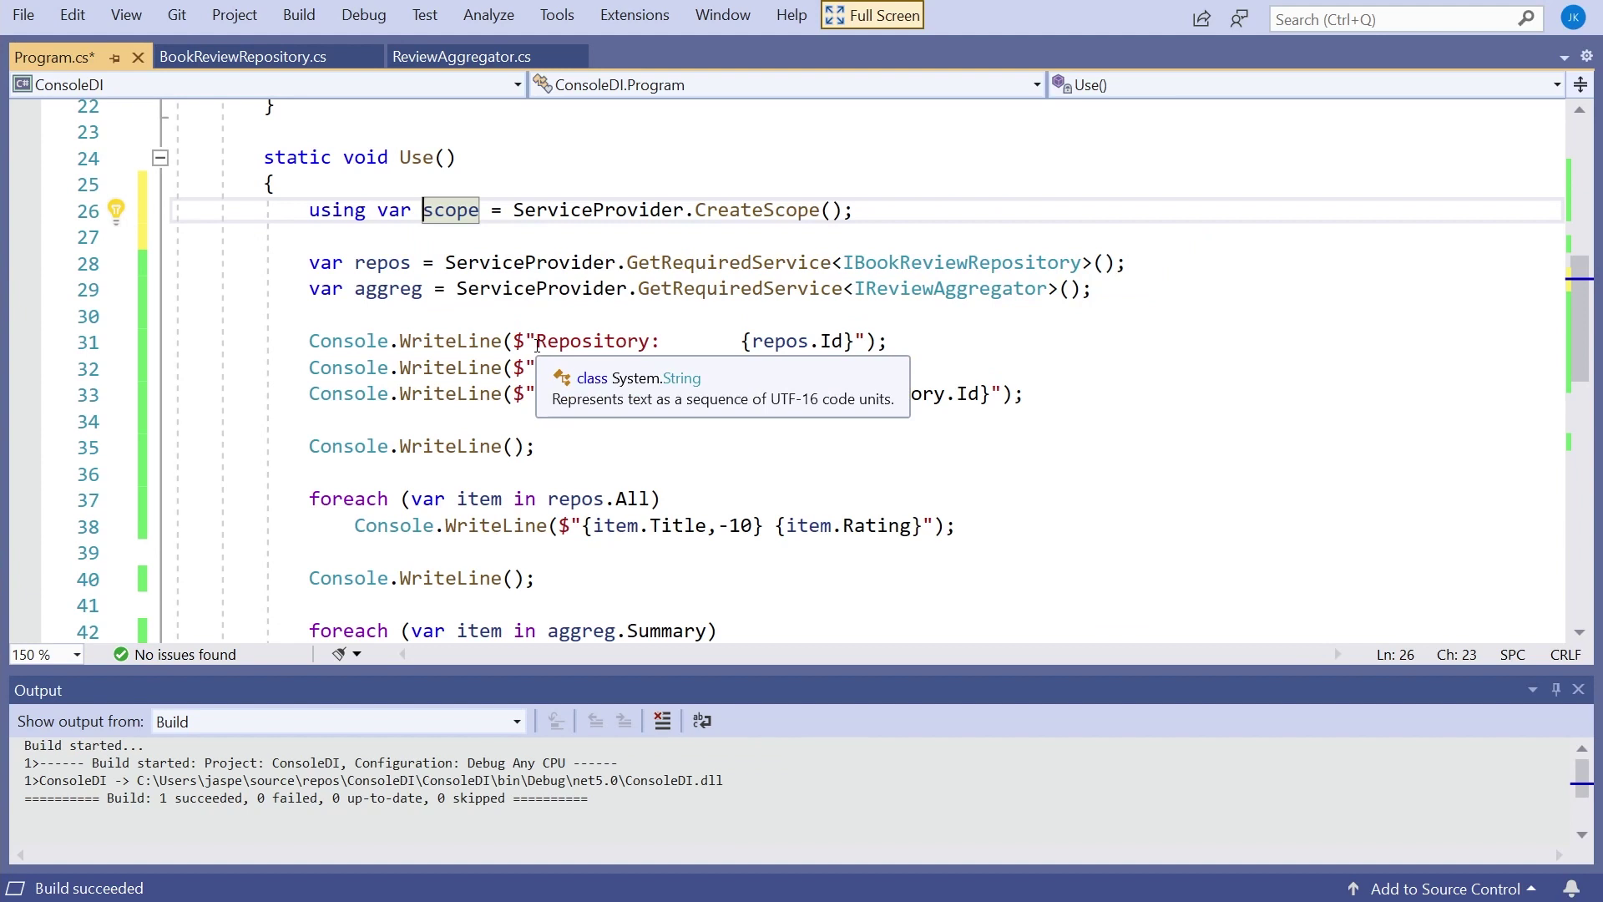
- Type 'scope.' before ServiceProvider in the repository lookup on line 28
{"action": "left_click", "coordinate": [620, 315]}
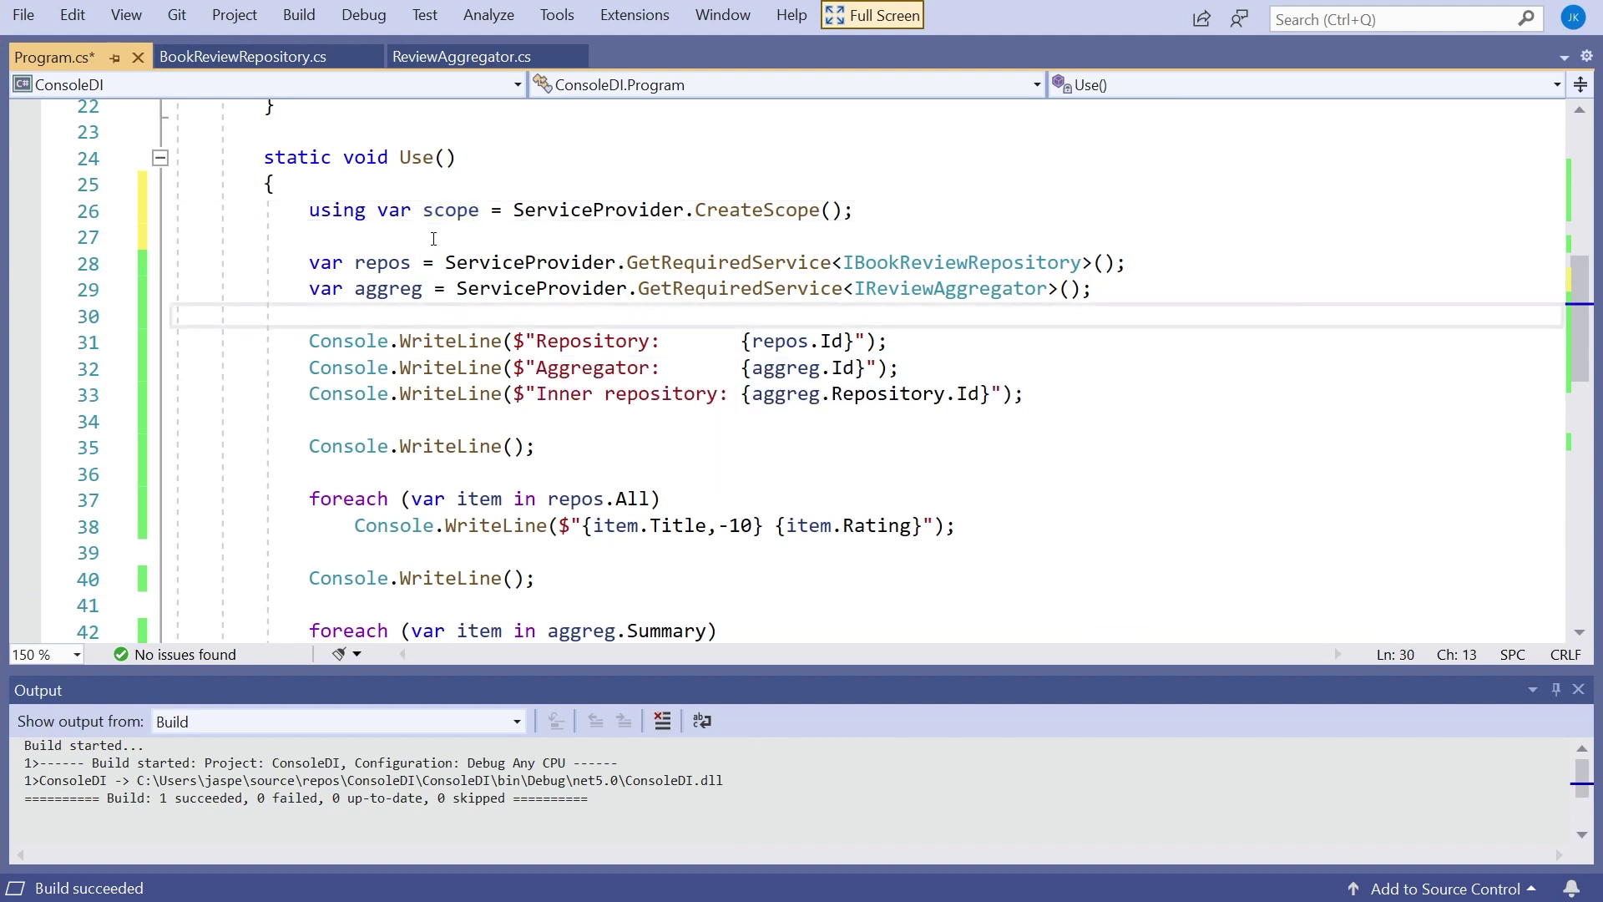
{"action": "double_click", "coordinate": [451, 210]}
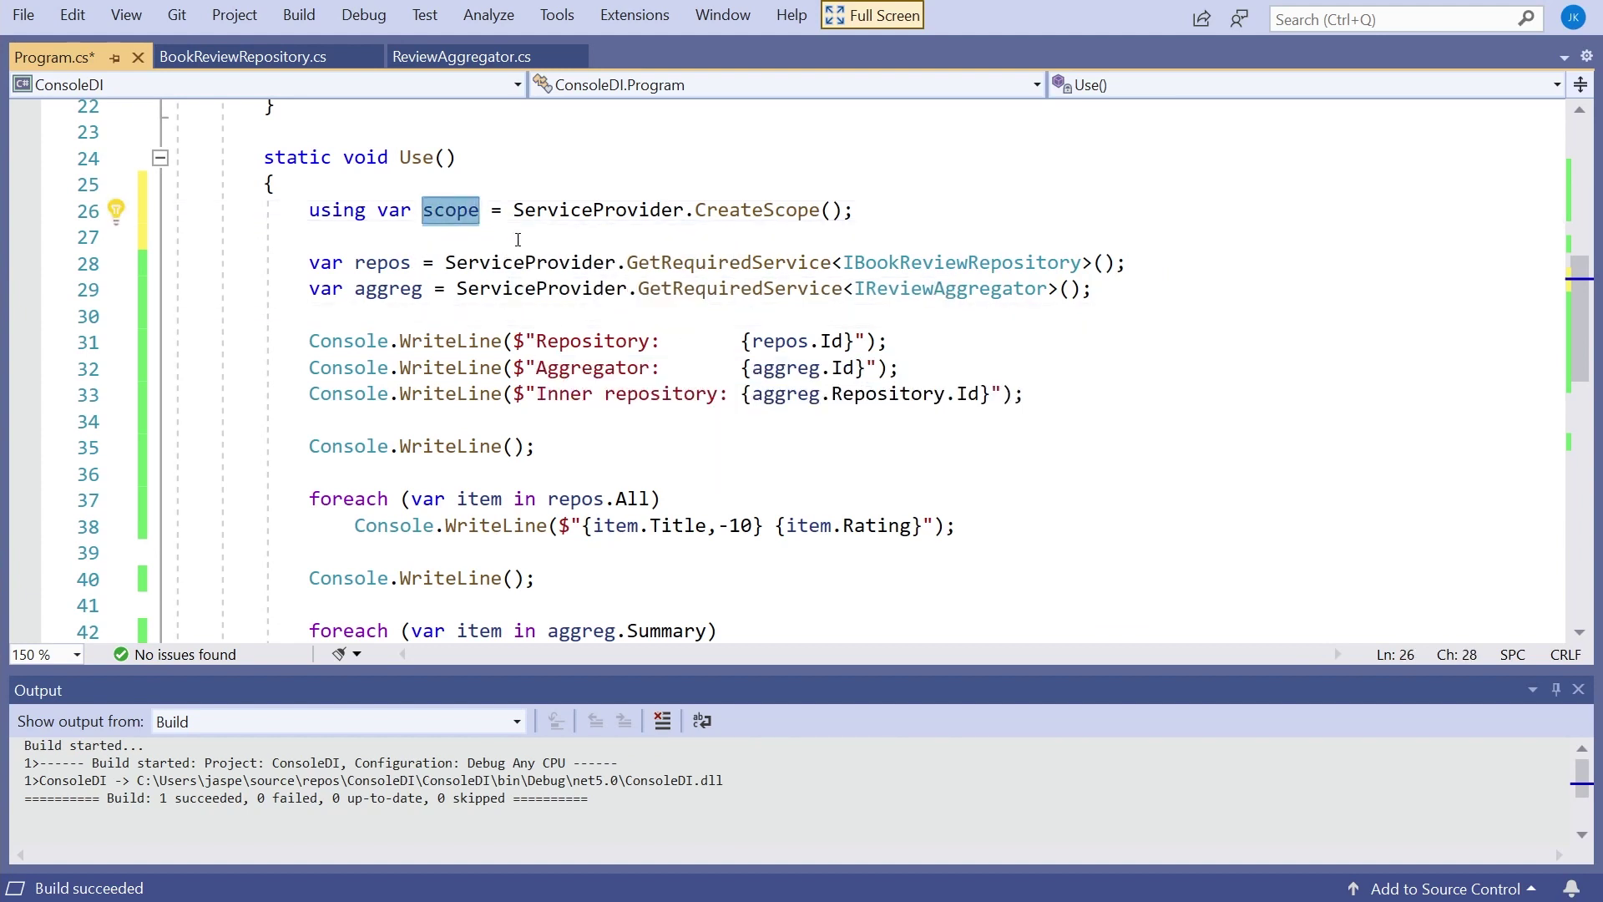
{"action": "left_click", "coordinate": [446, 262]}
{"action": "type", "text": "scope."}
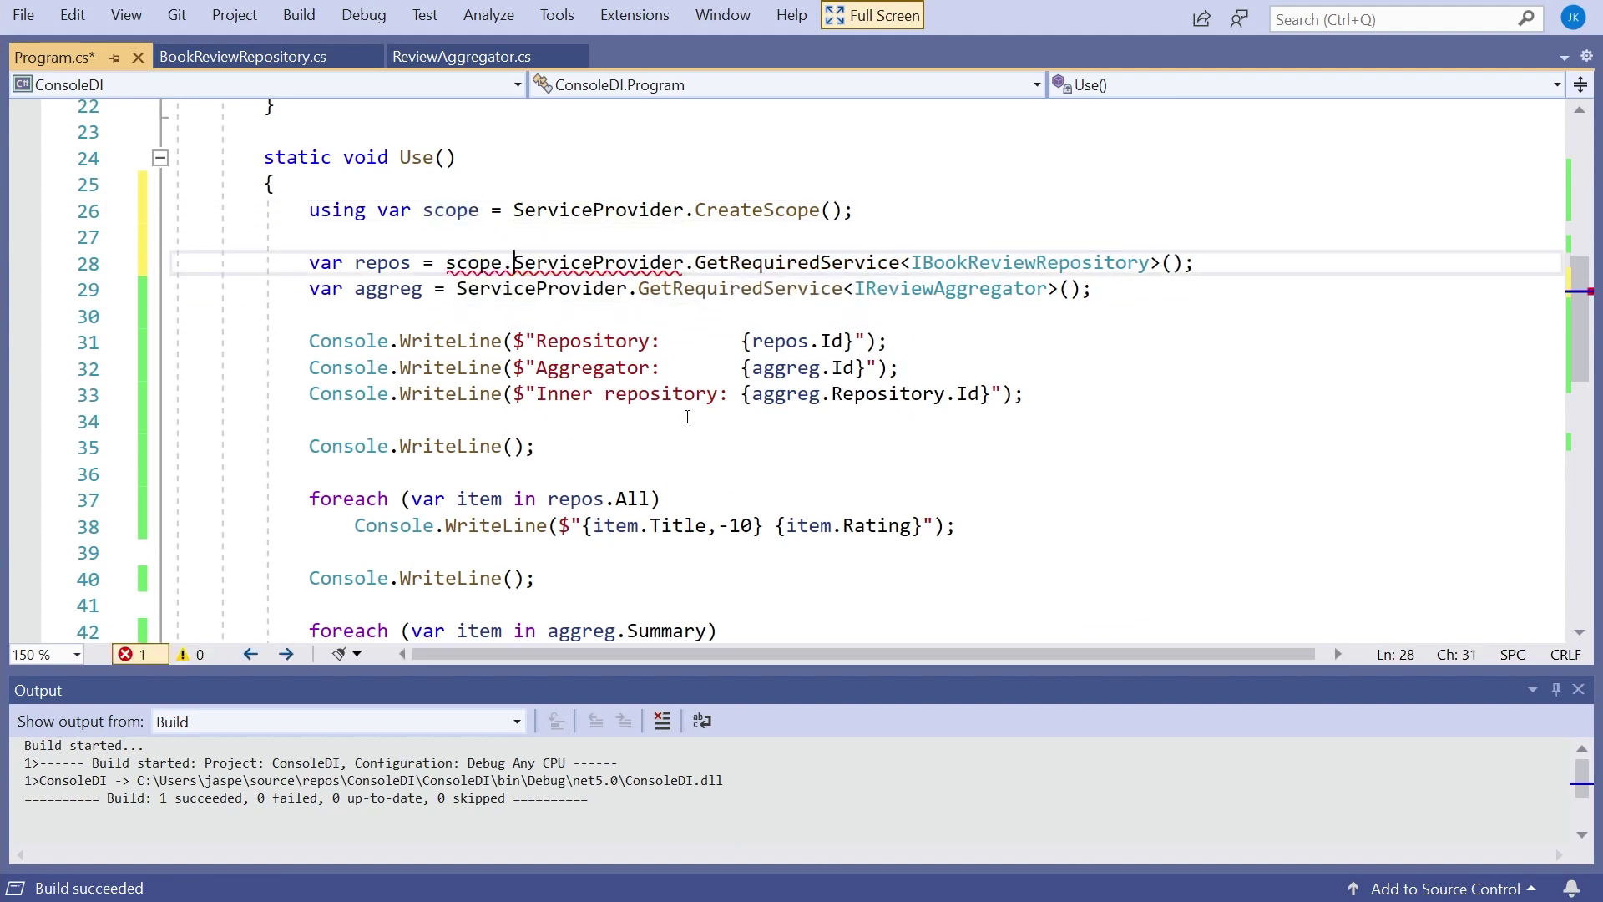
{"action": "key", "text": "Escape"}
- Copy the 'scope.' prefix and paste it before ServiceProvider in the aggregator lookup on line 29
{"action": "double_click", "coordinate": [473, 262]}
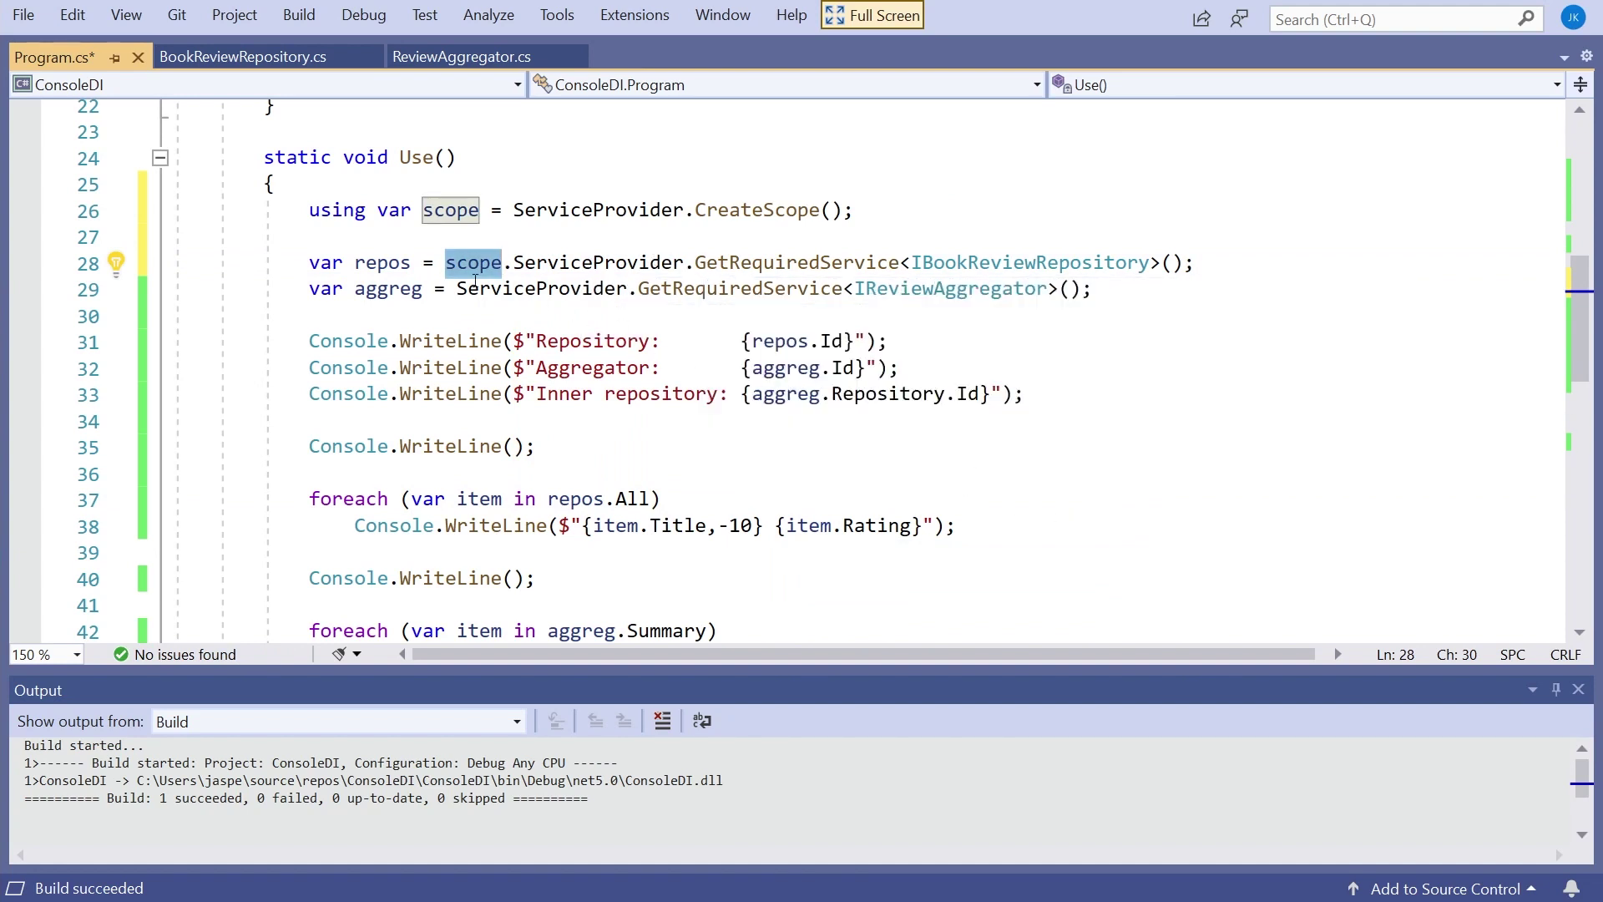
{"action": "left_click", "coordinate": [514, 269]}
{"action": "left_click_drag", "start_coordinate": [514, 269], "coordinate": [466, 273]}
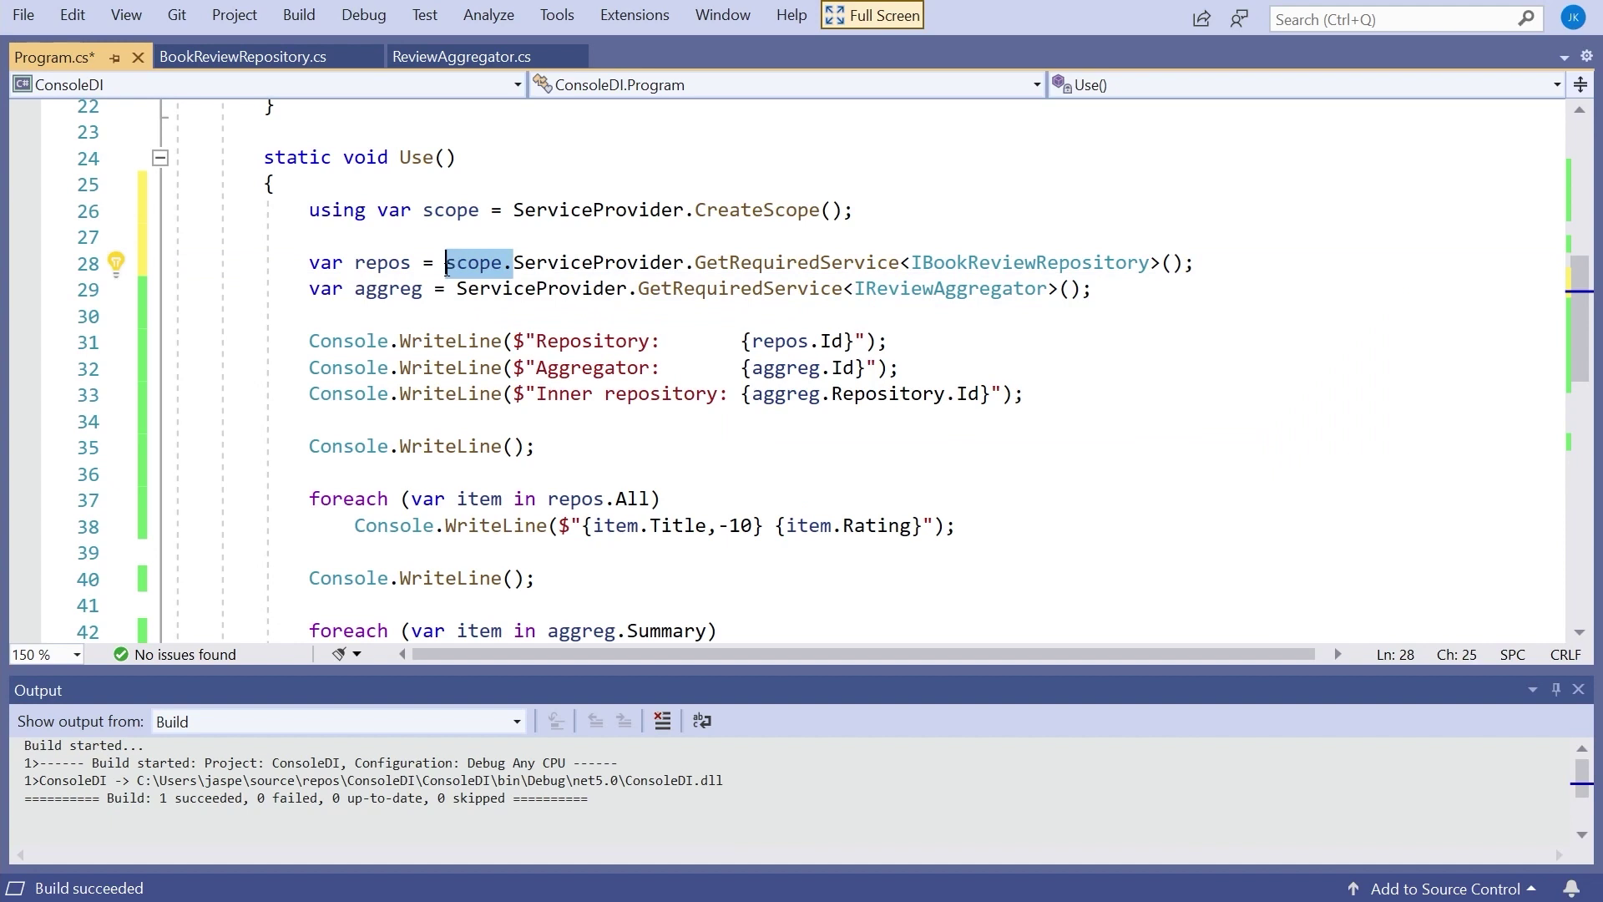
{"action": "key", "text": "ctrl+c"}
{"action": "left_click", "coordinate": [456, 288]}
{"action": "key", "text": "ctrl+v"}
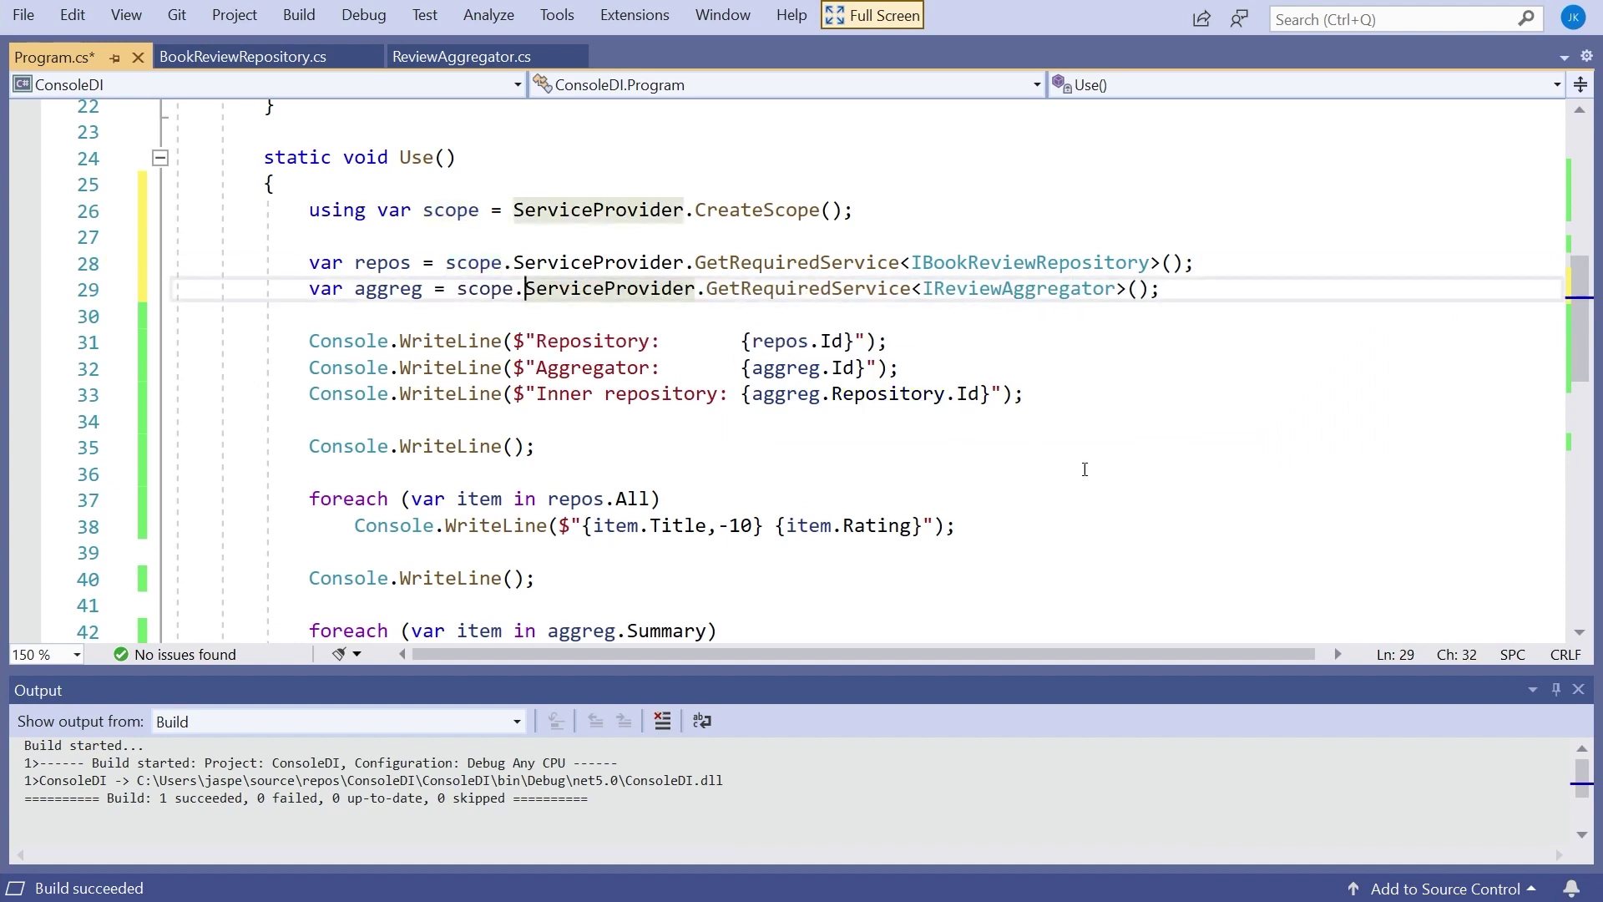
{"action": "left_click", "coordinate": [1084, 468]}
{"action": "scroll", "coordinate": [583, 276], "scroll_direction": "down", "scroll_amount": 1}
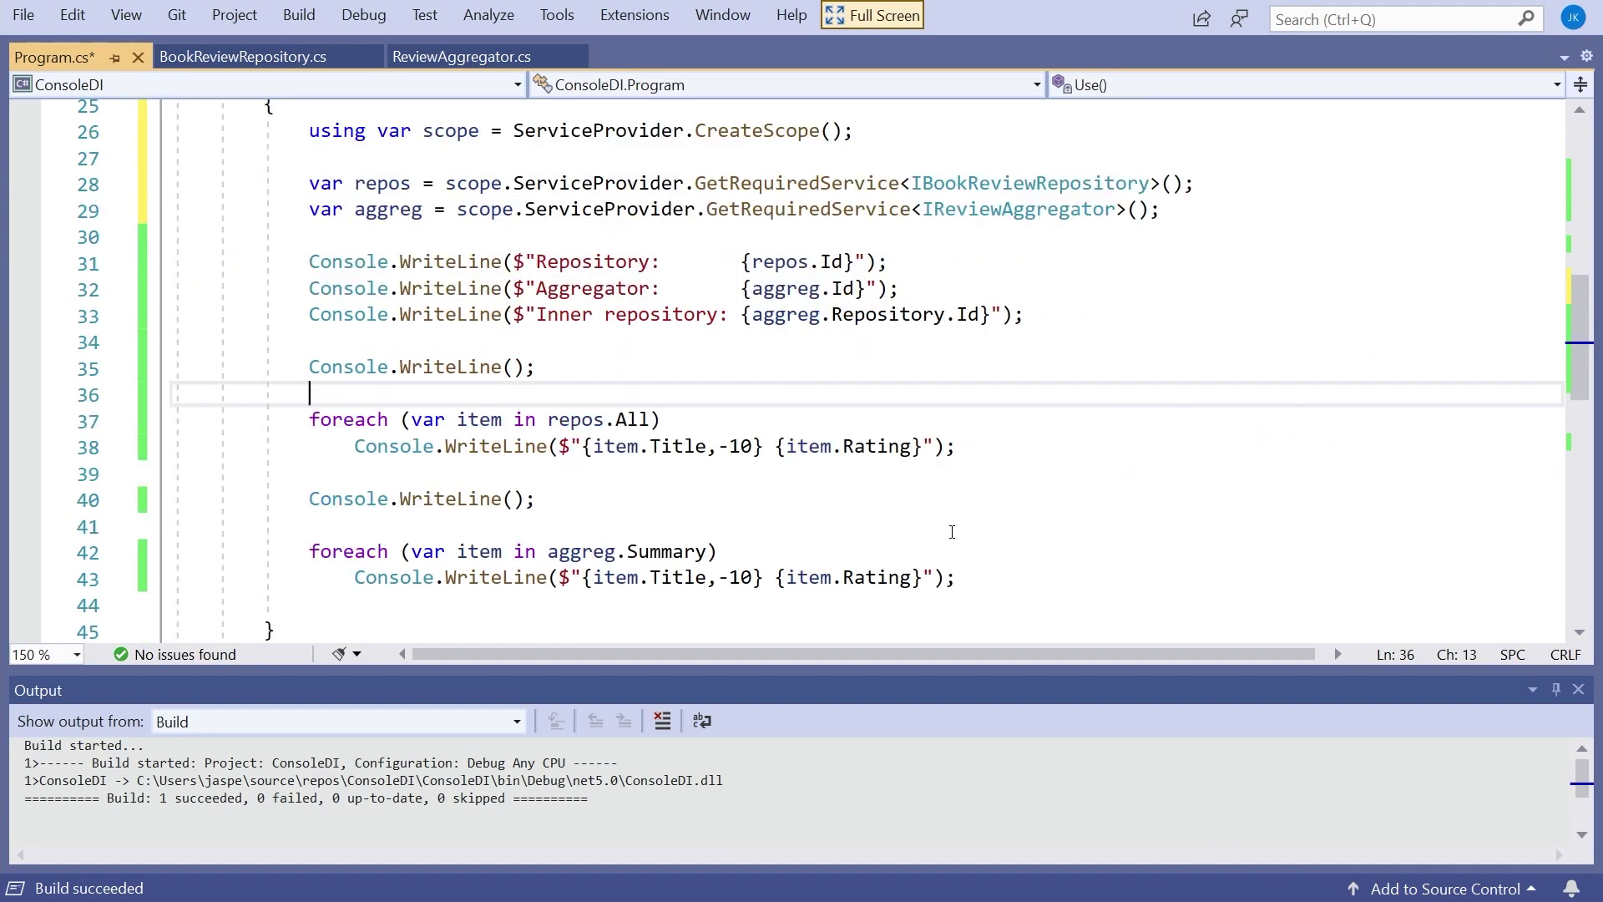
- Run with Ctrl+F5 and highlight each scope's Repository and Inner repository GUIDs to compare them
{"action": "key", "text": "ctrl+F5"}
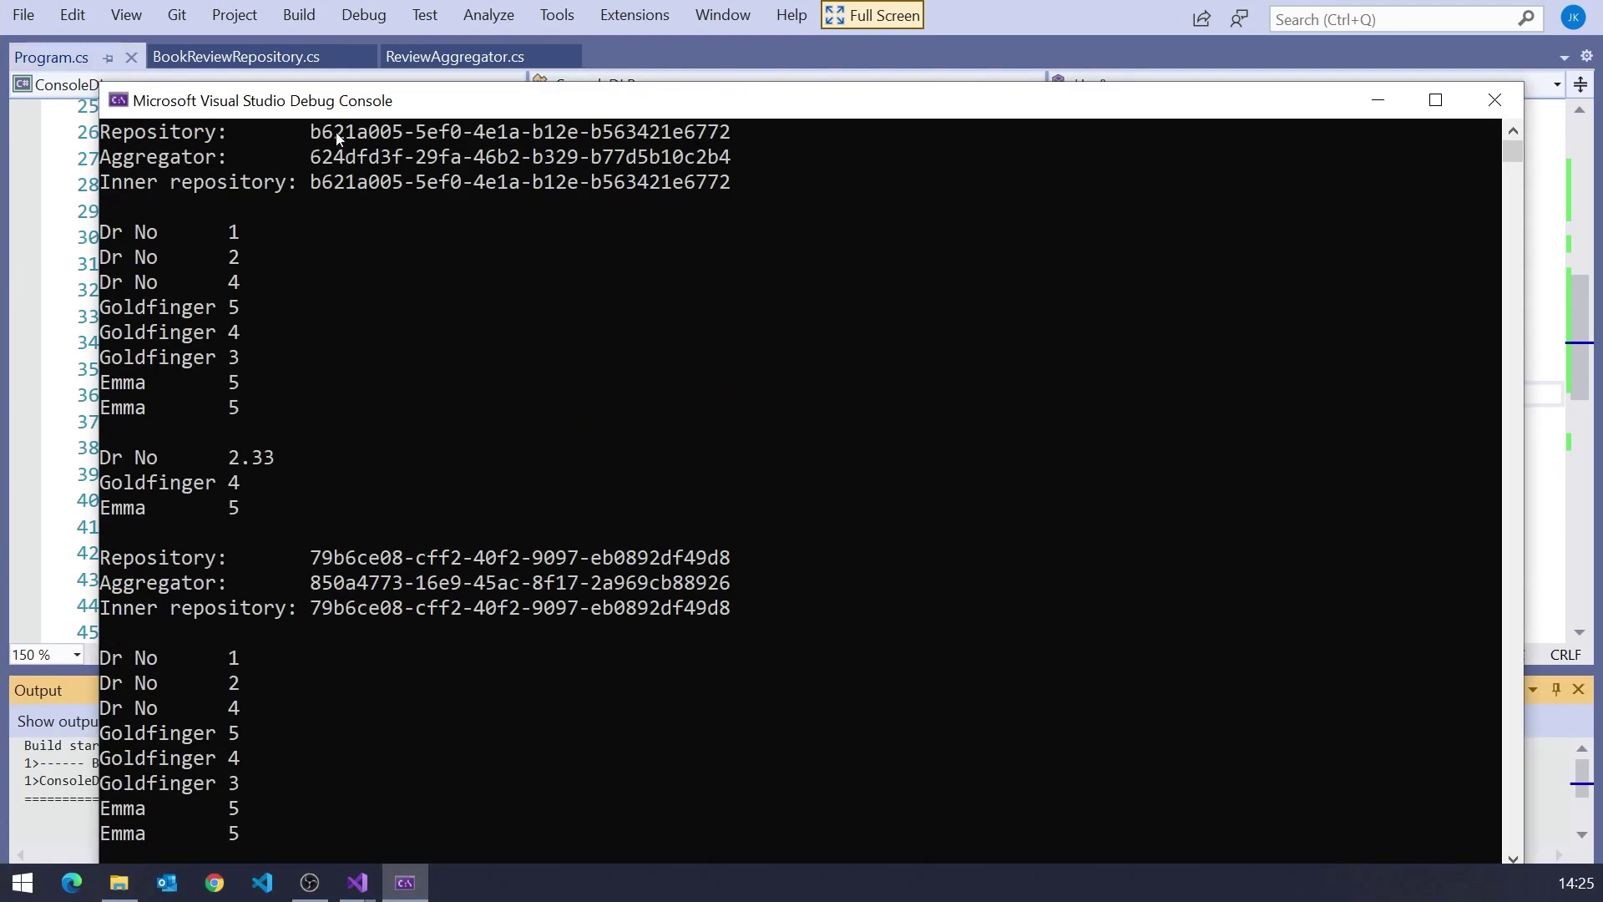
{"action": "left_click_drag", "start_coordinate": [312, 133], "coordinate": [390, 133]}
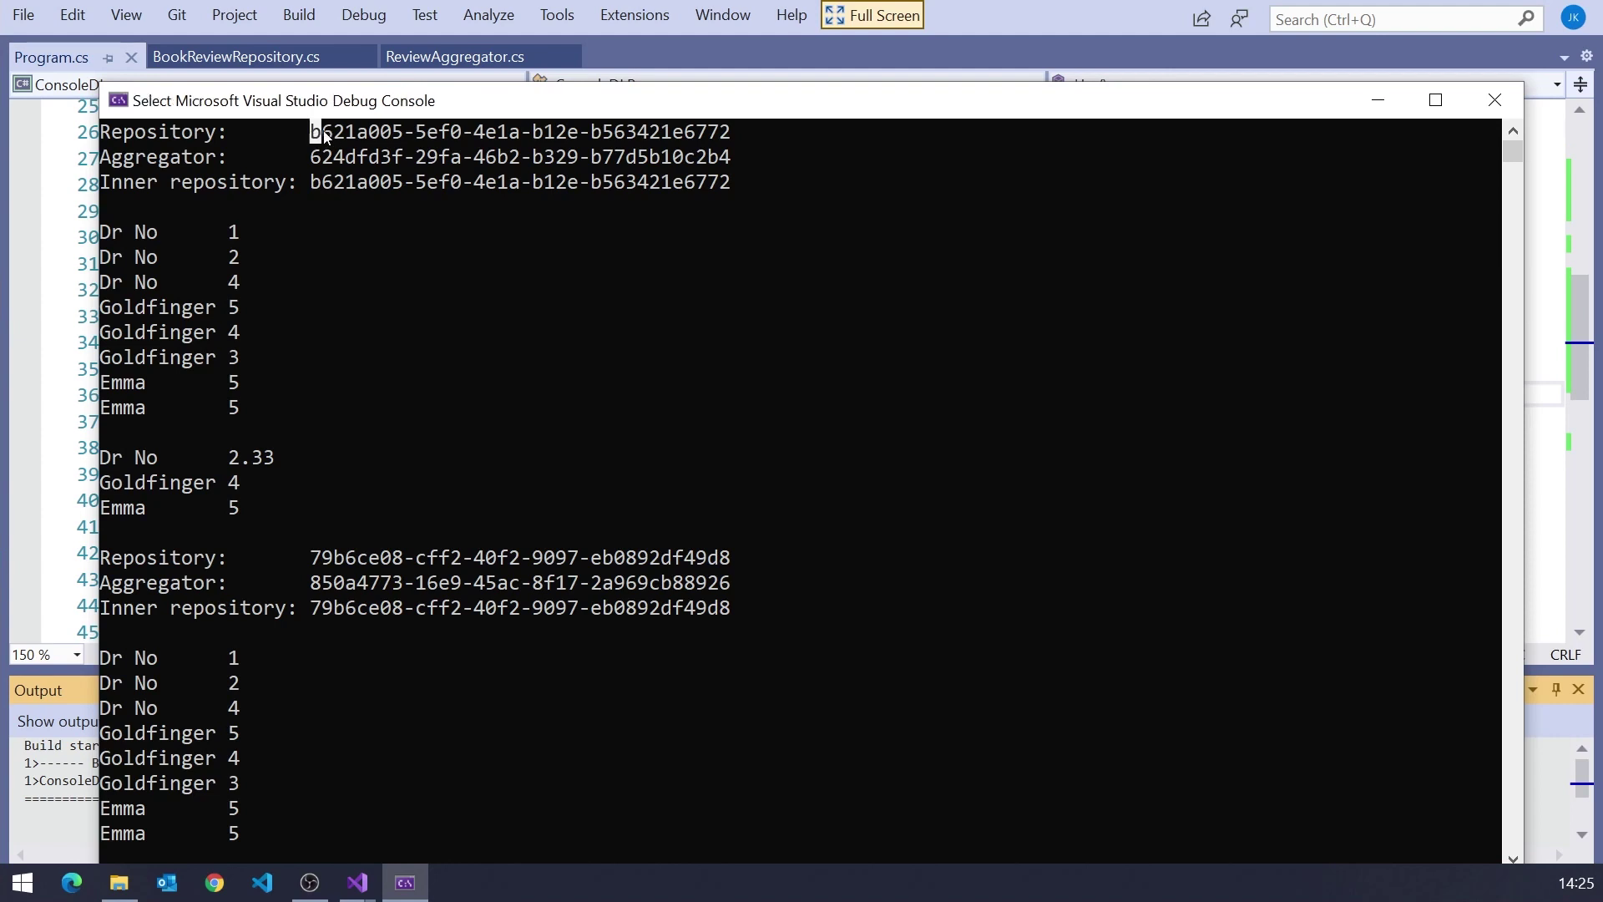
{"action": "left_click_drag", "start_coordinate": [314, 185], "coordinate": [369, 188]}
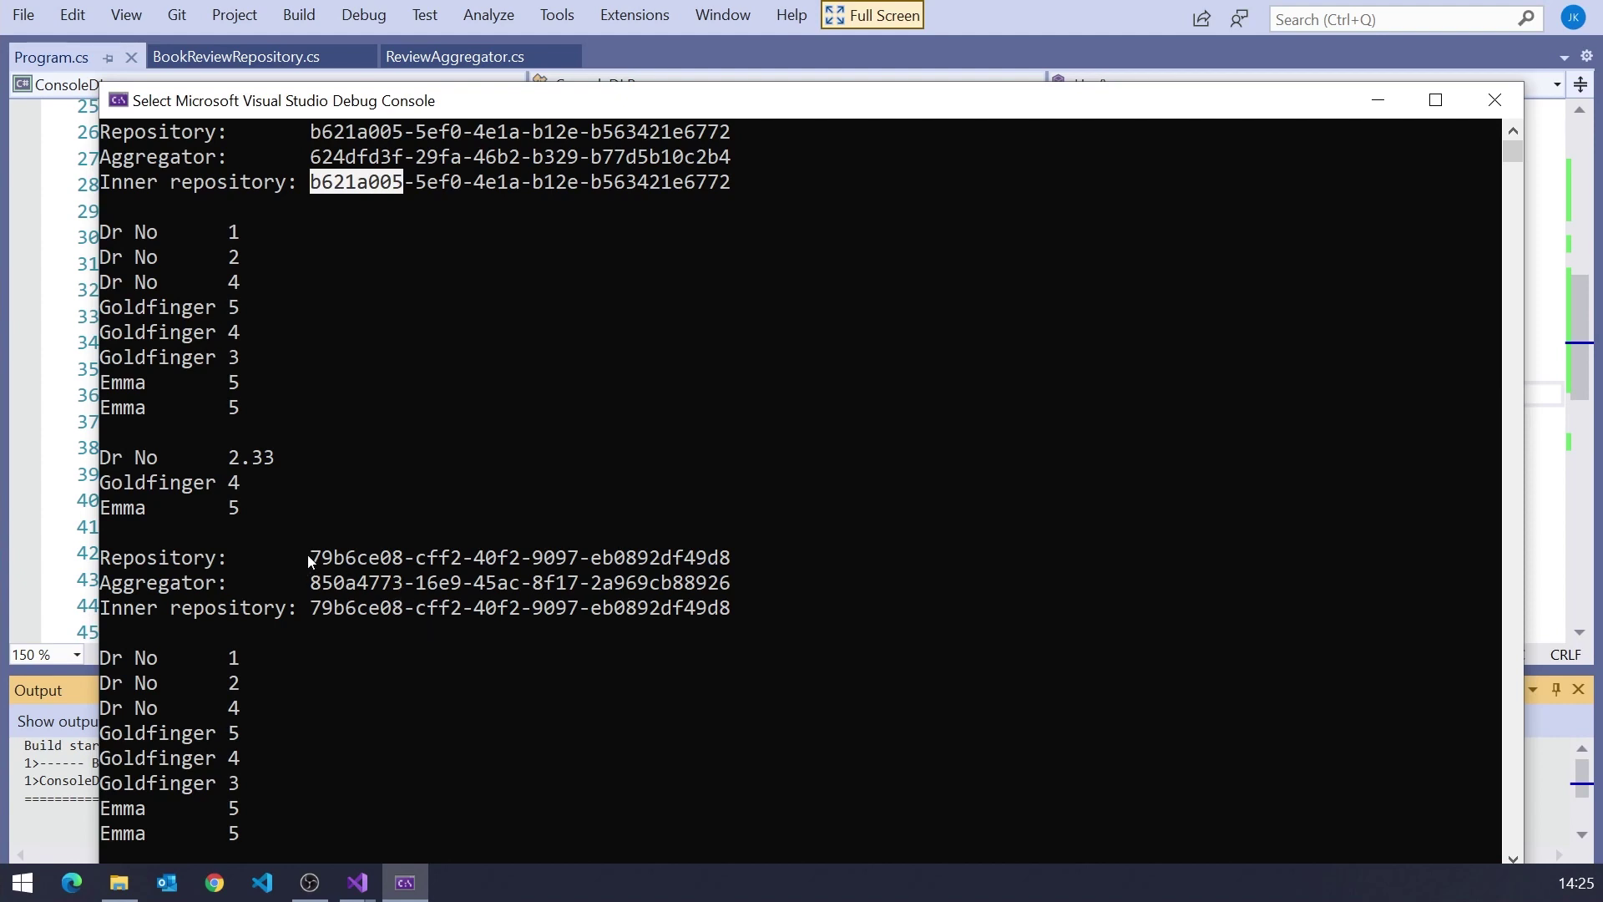
{"action": "left_click_drag", "start_coordinate": [309, 561], "coordinate": [392, 564]}
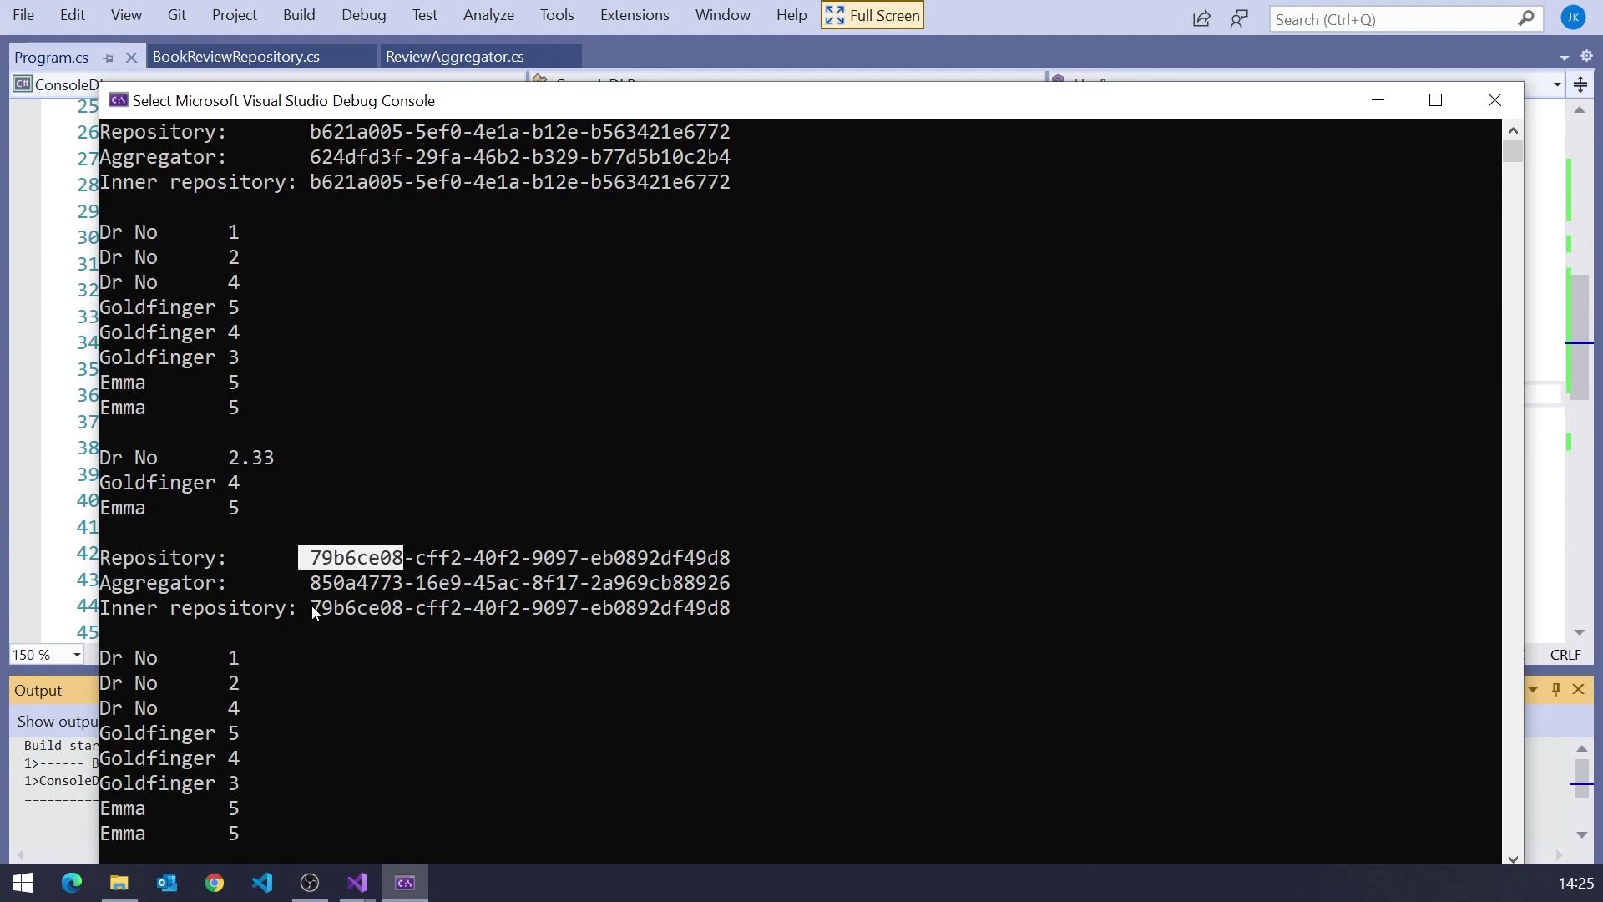
{"action": "left_click_drag", "start_coordinate": [312, 610], "coordinate": [405, 612]}
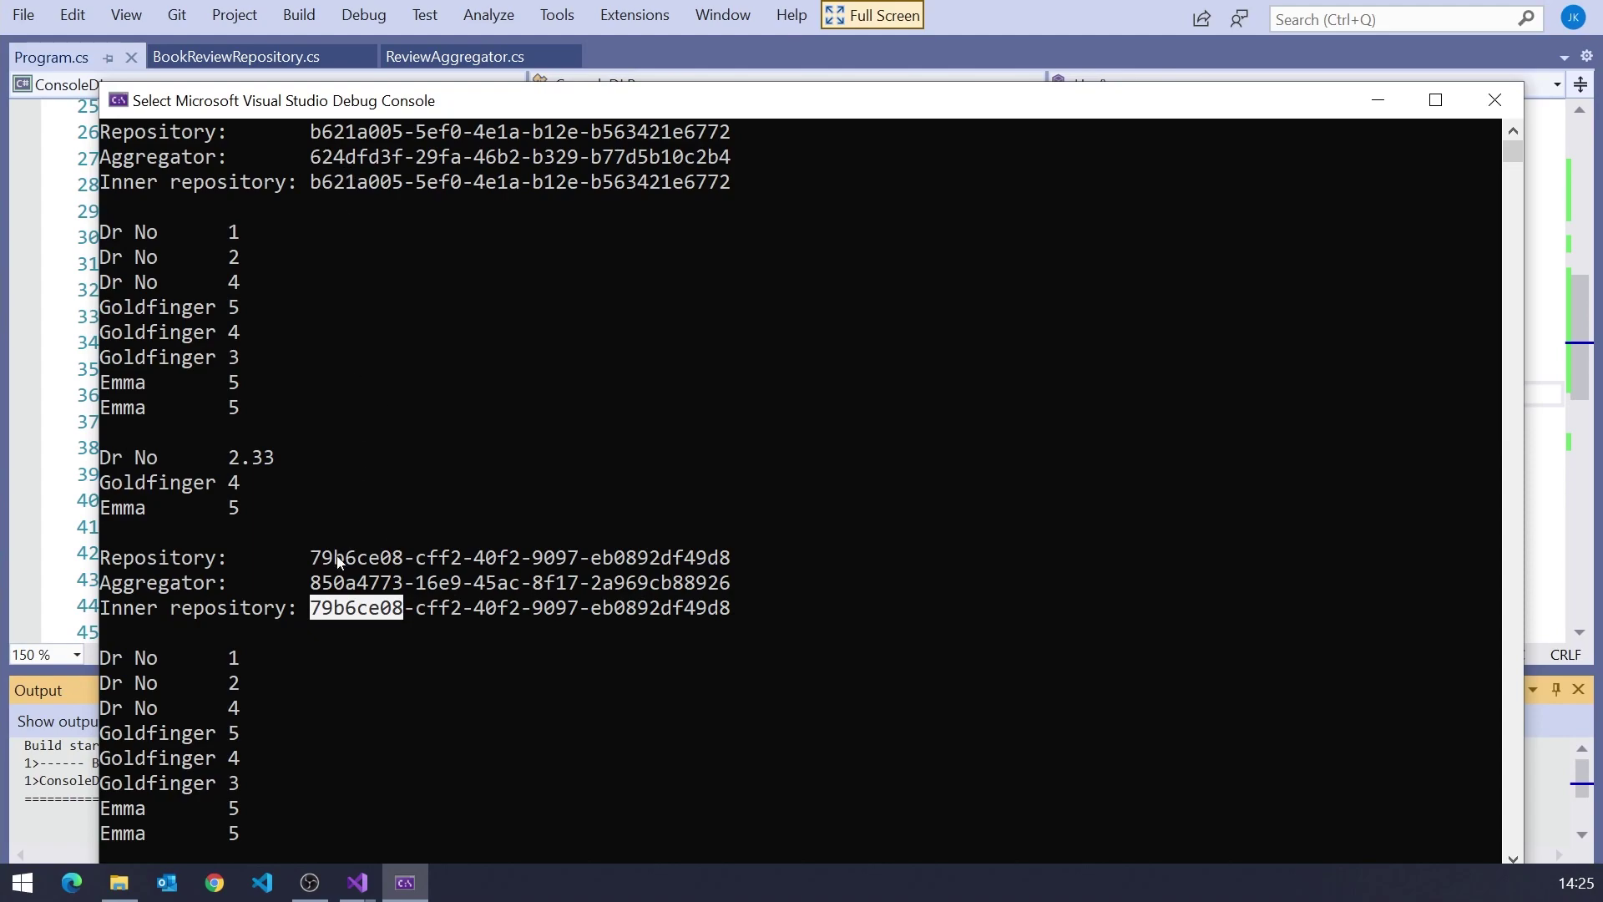
{"action": "left_click", "coordinate": [335, 183]}
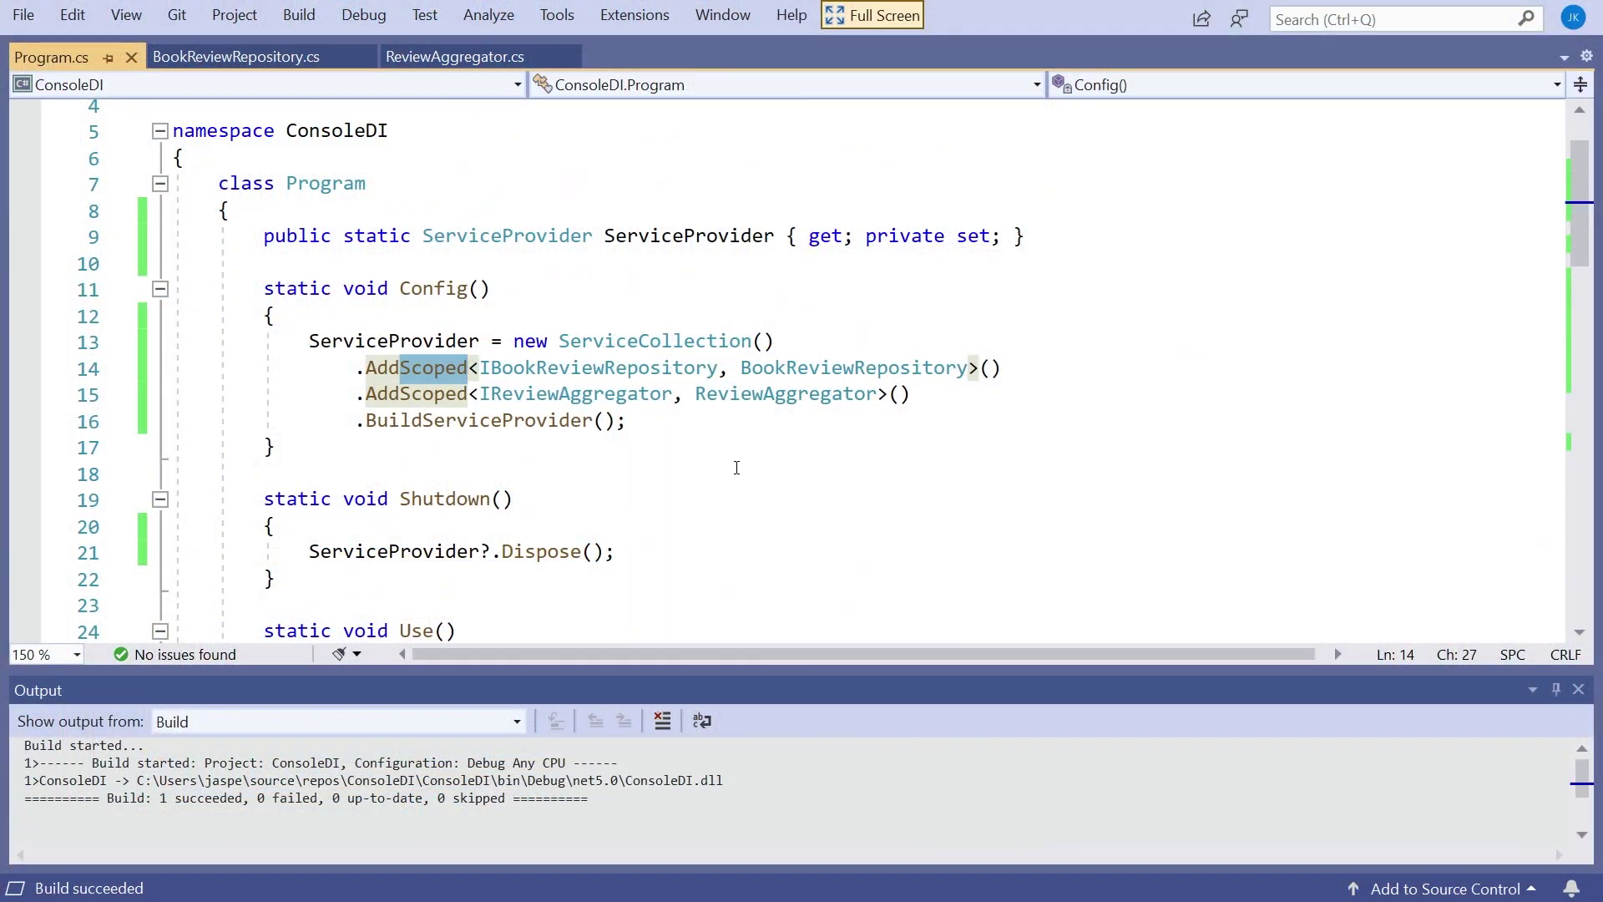
{"action": "type", "text": "S"}
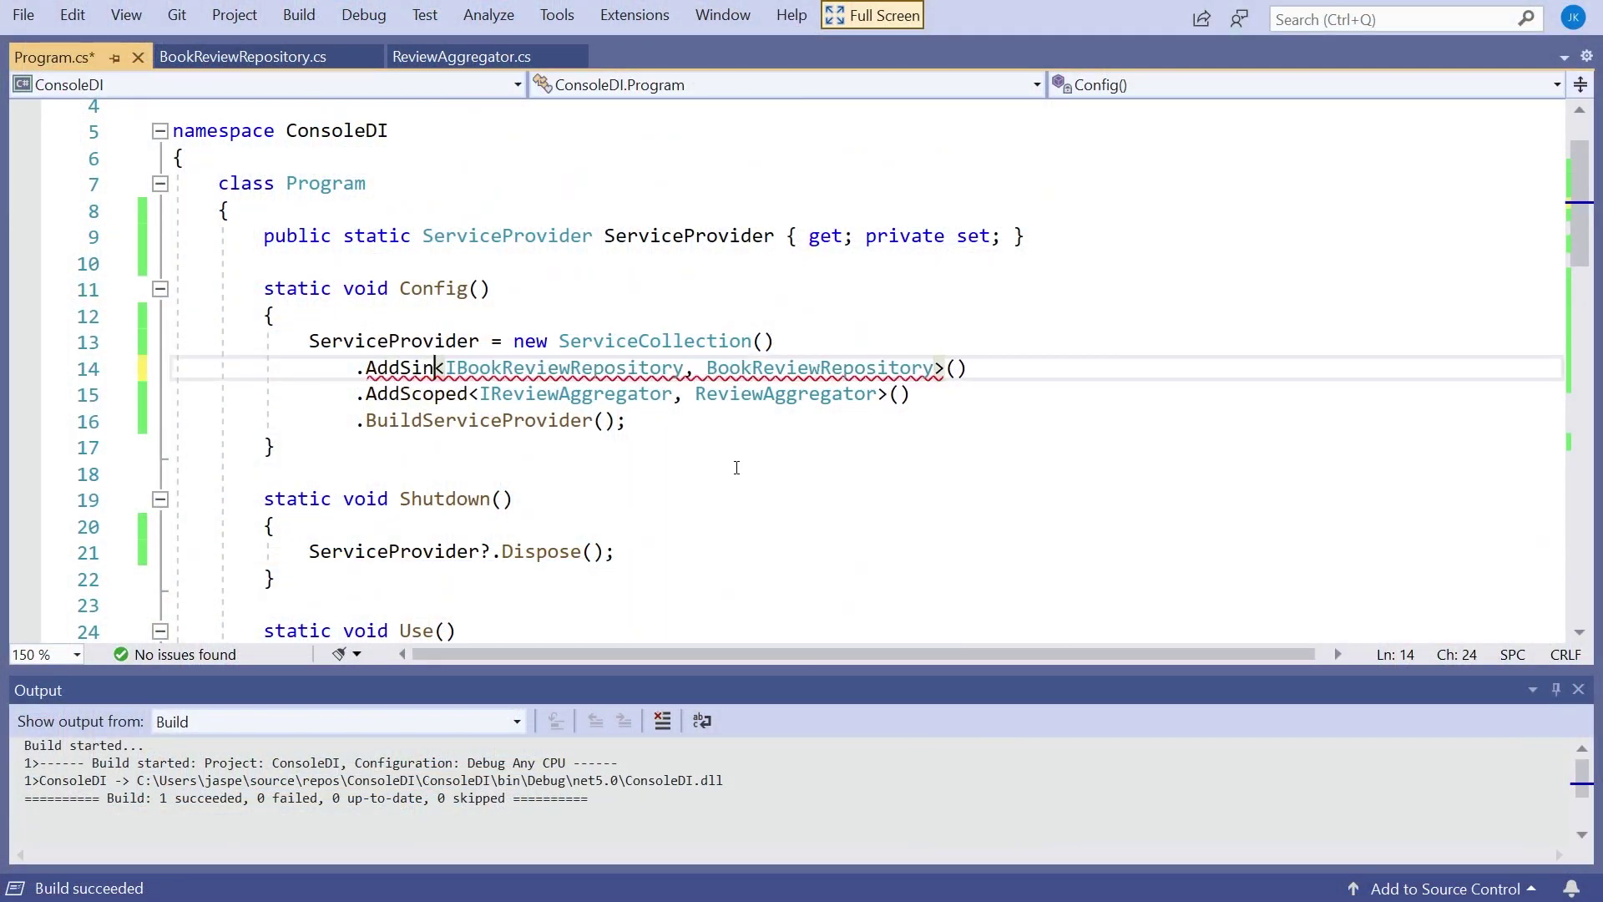
{"action": "type", "text": "ngleton"}
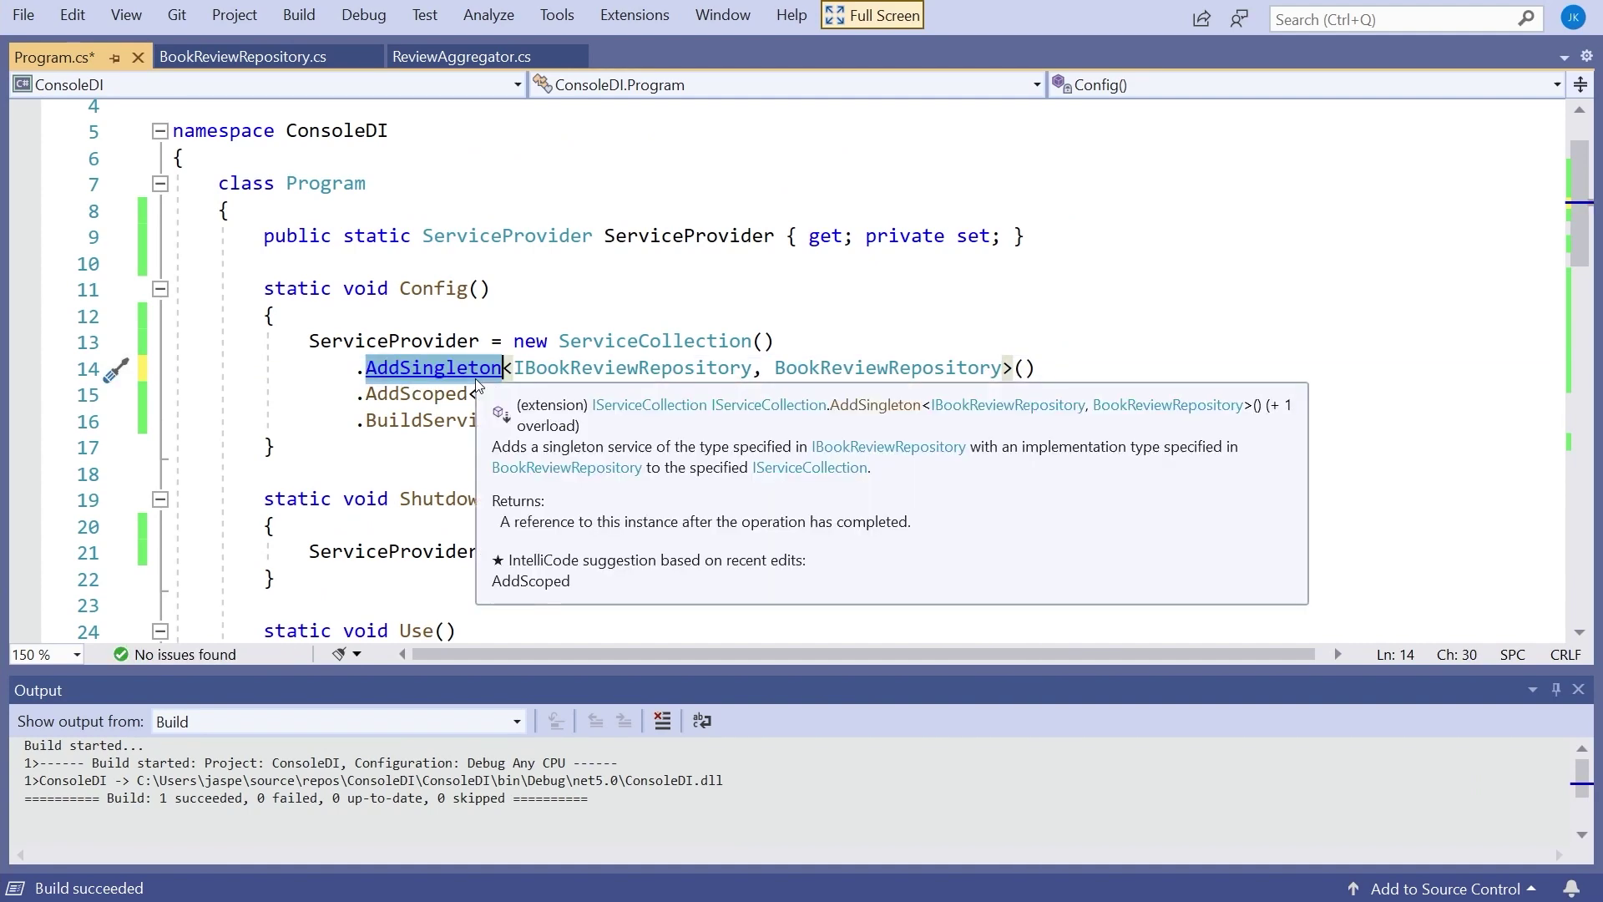
{"action": "left_click_drag", "start_coordinate": [401, 394], "coordinate": [467, 393]}
{"action": "type", "text": "Singleton<IReviewAggregator, ReviewAggregator>("}
{"action": "scroll", "coordinate": [429, 444], "scroll_direction": "down", "scroll_amount": 6}
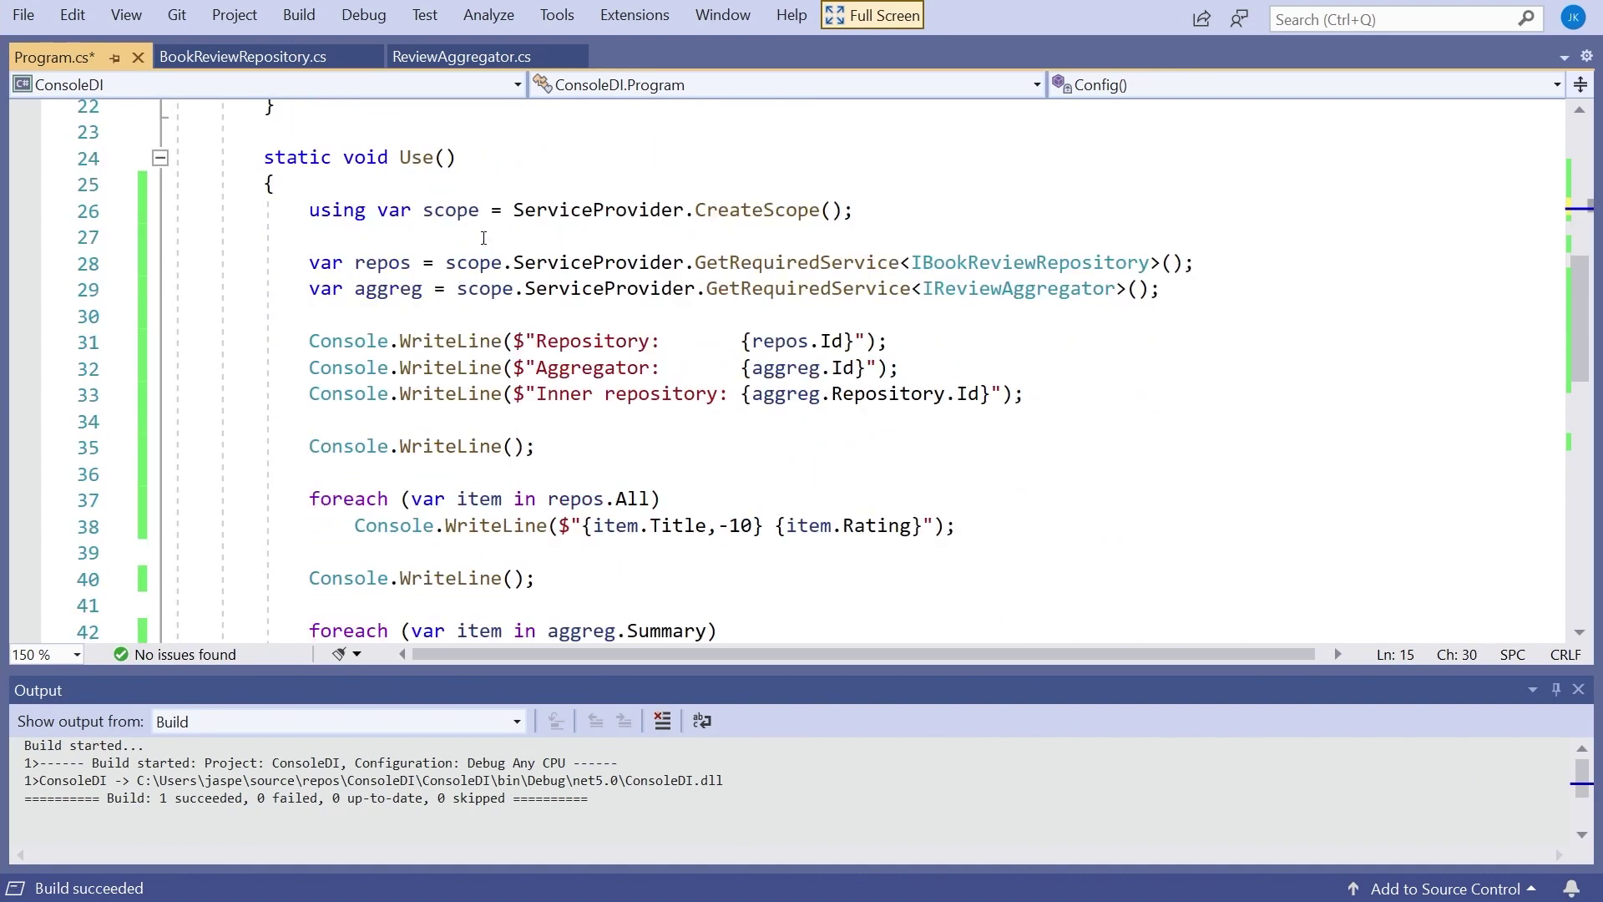
- Rerun with the AddSingleton registration and highlight both scopes' identical GUID lines
{"action": "left_click", "coordinate": [481, 210]}
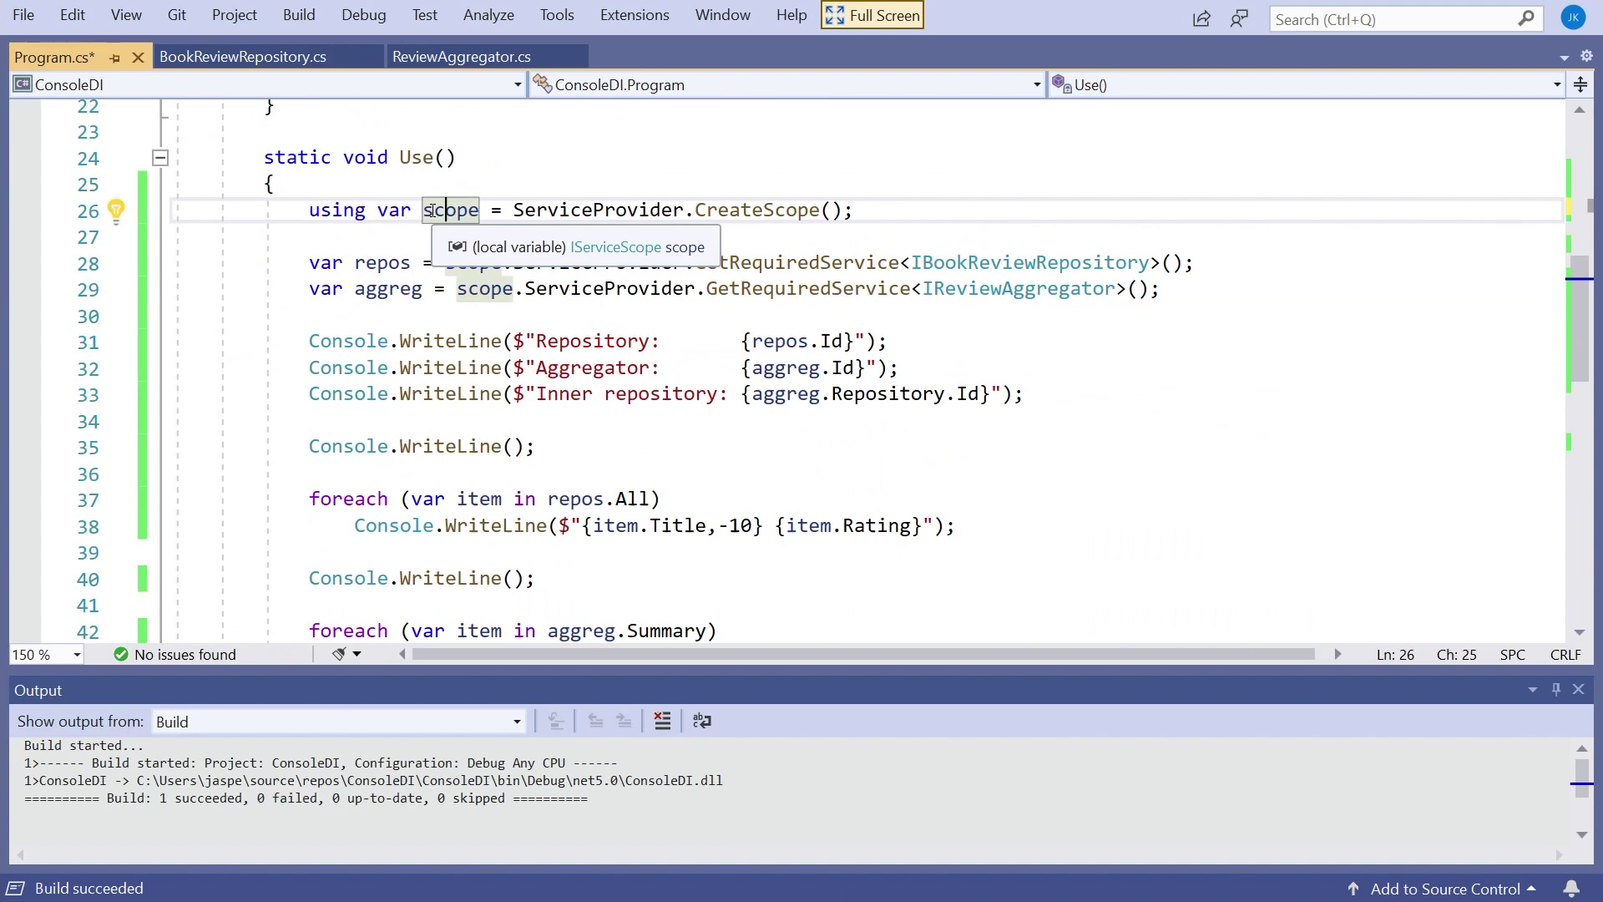
{"action": "key", "text": "ctrl+F5"}
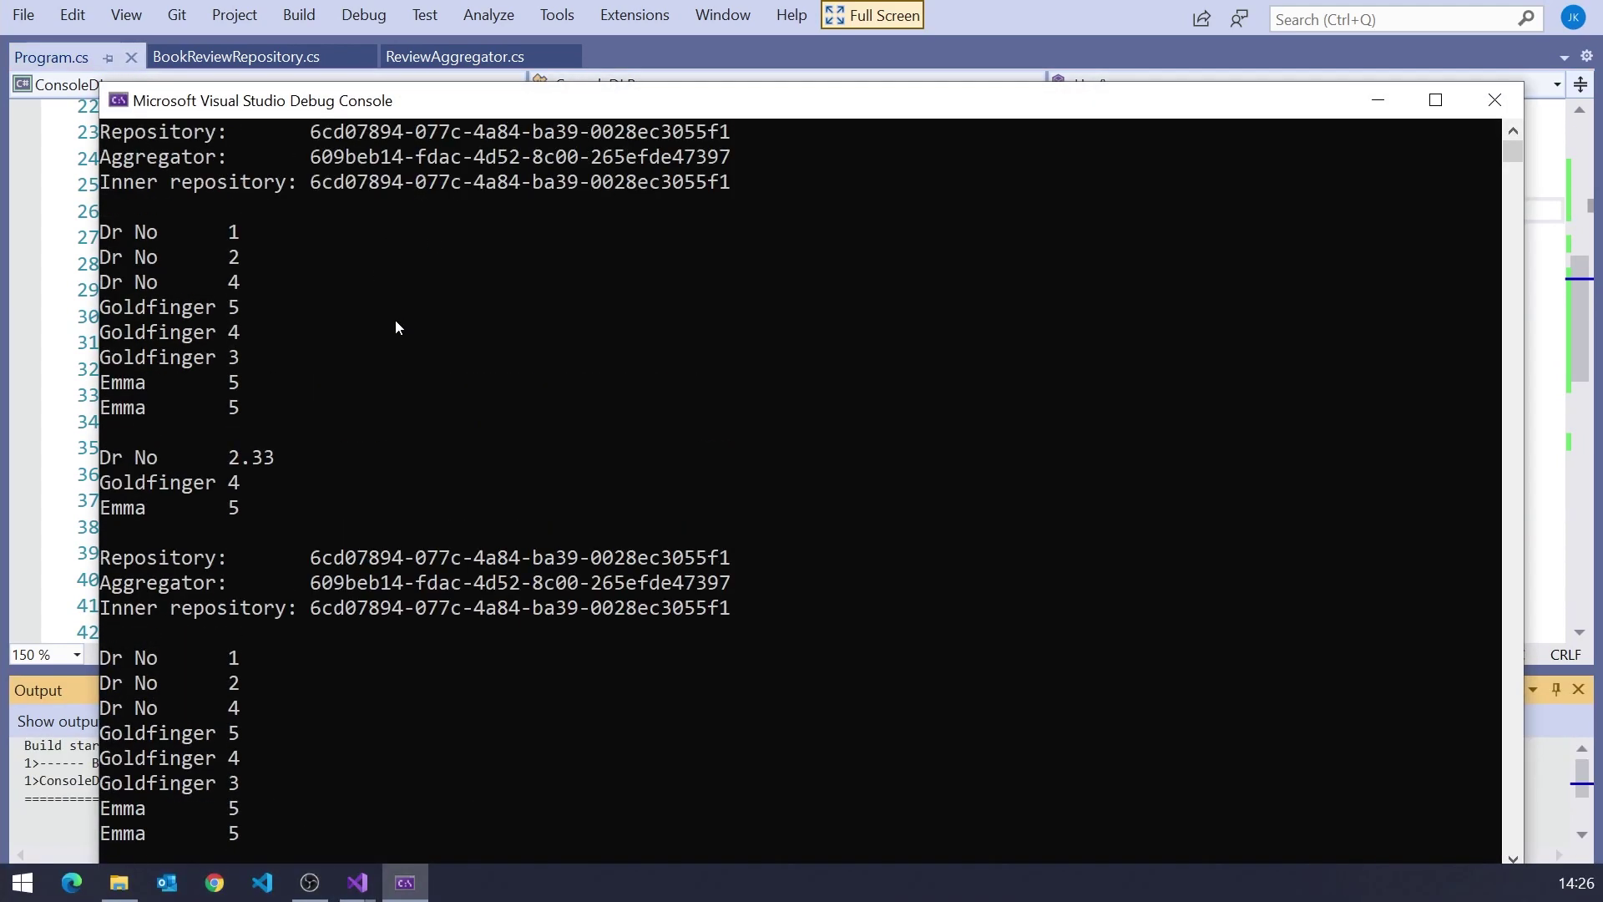
{"action": "left_click_drag", "start_coordinate": [311, 134], "coordinate": [786, 199]}
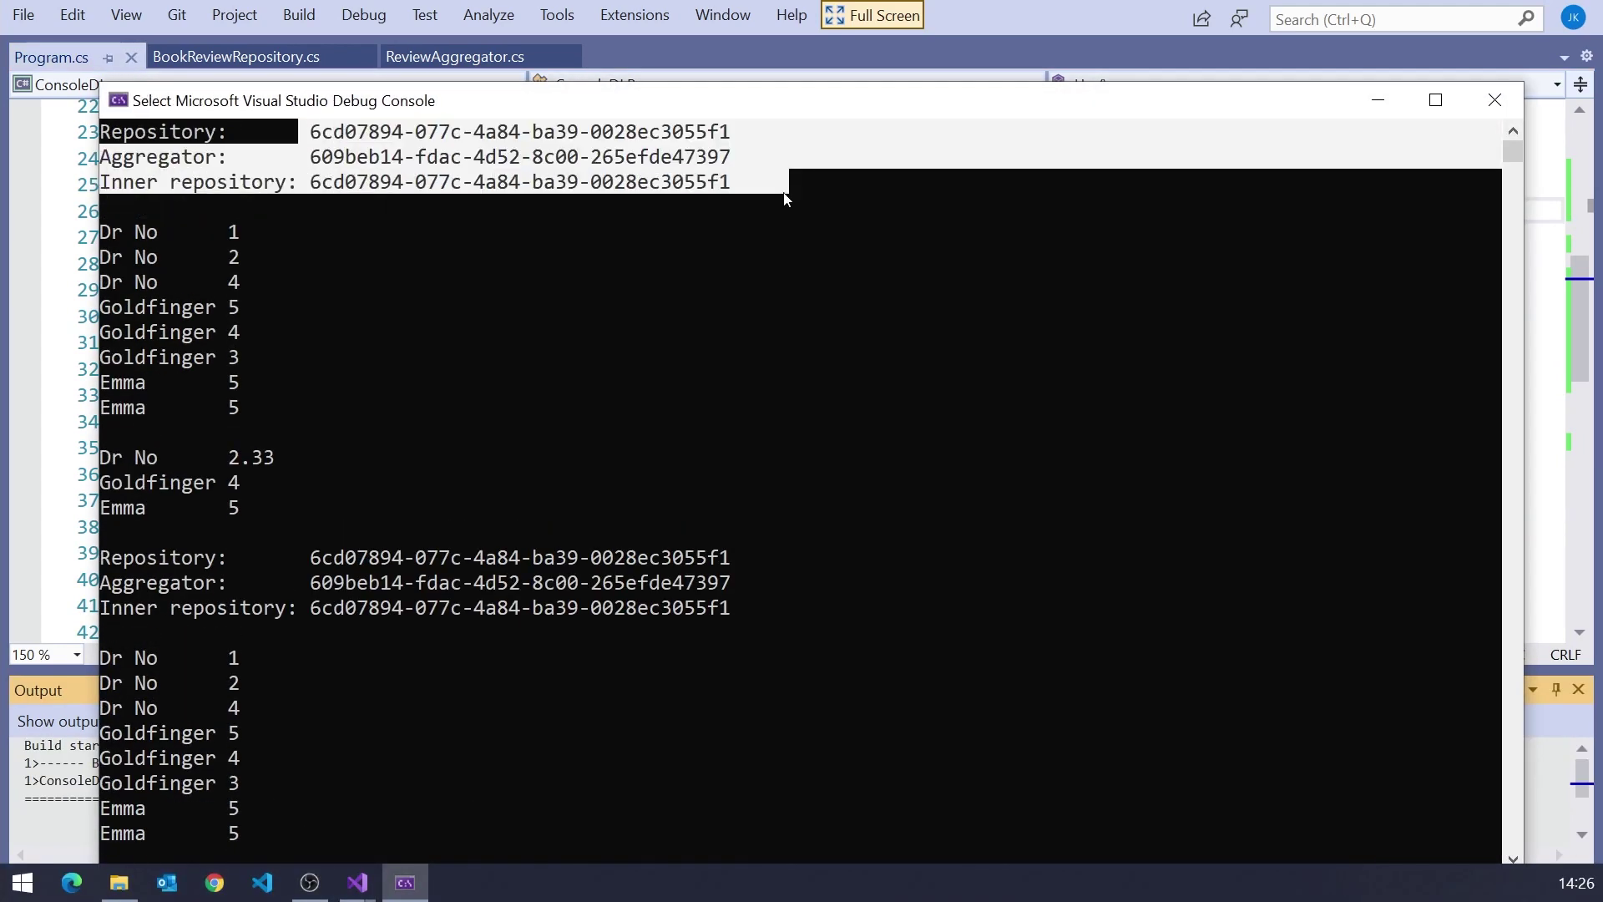
{"action": "left_click_drag", "start_coordinate": [753, 615], "coordinate": [304, 566]}
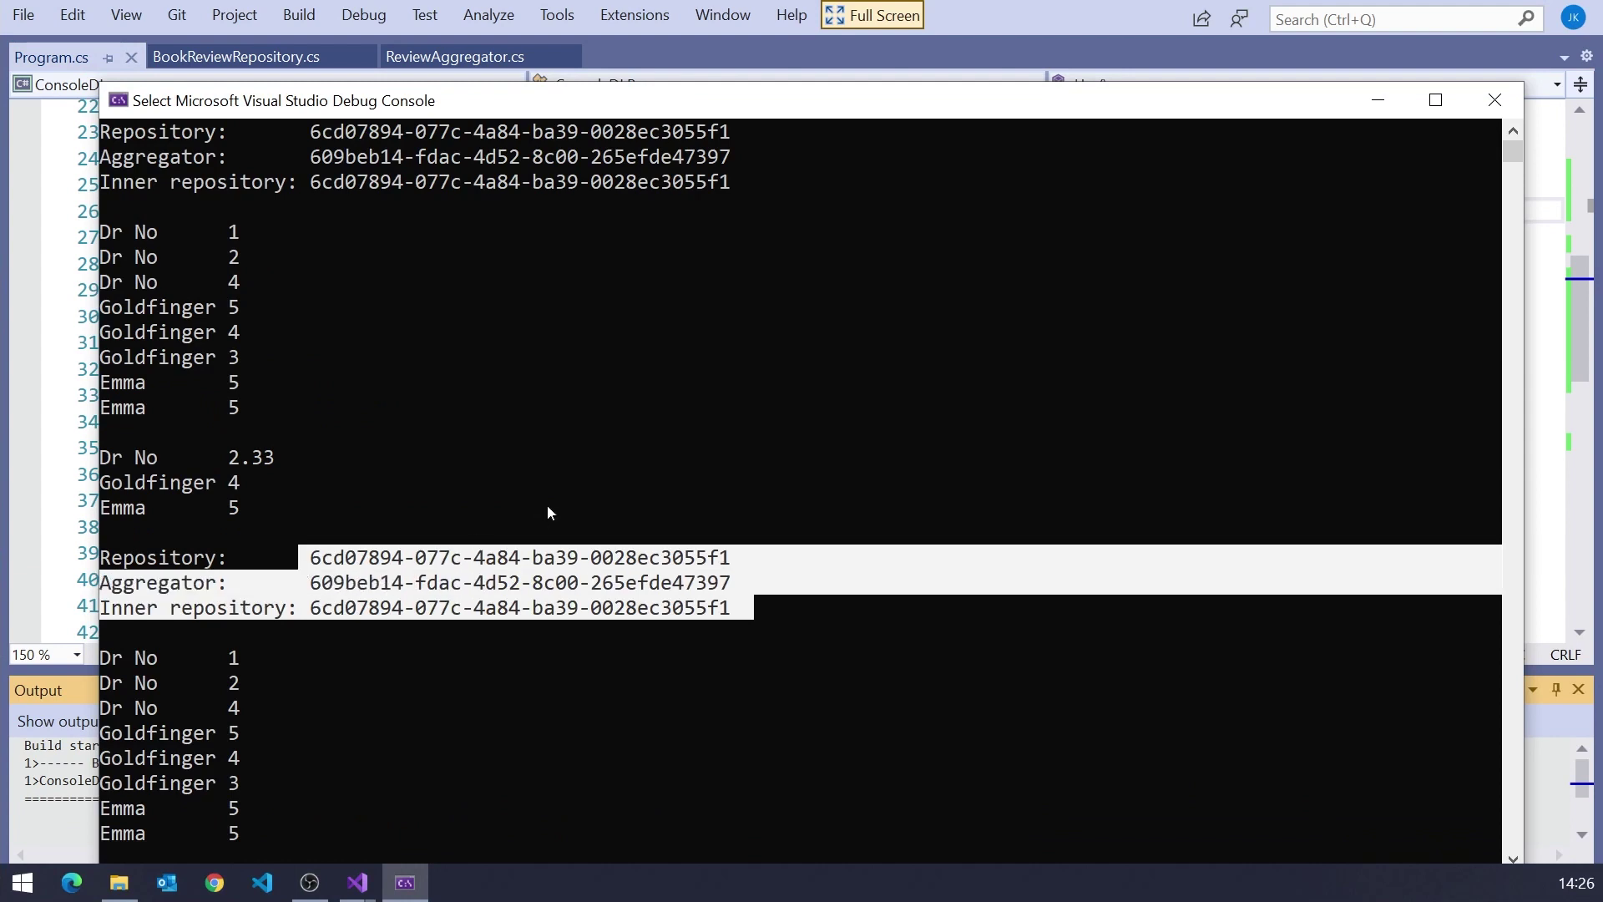
{"action": "key", "text": "alt+Tab"}
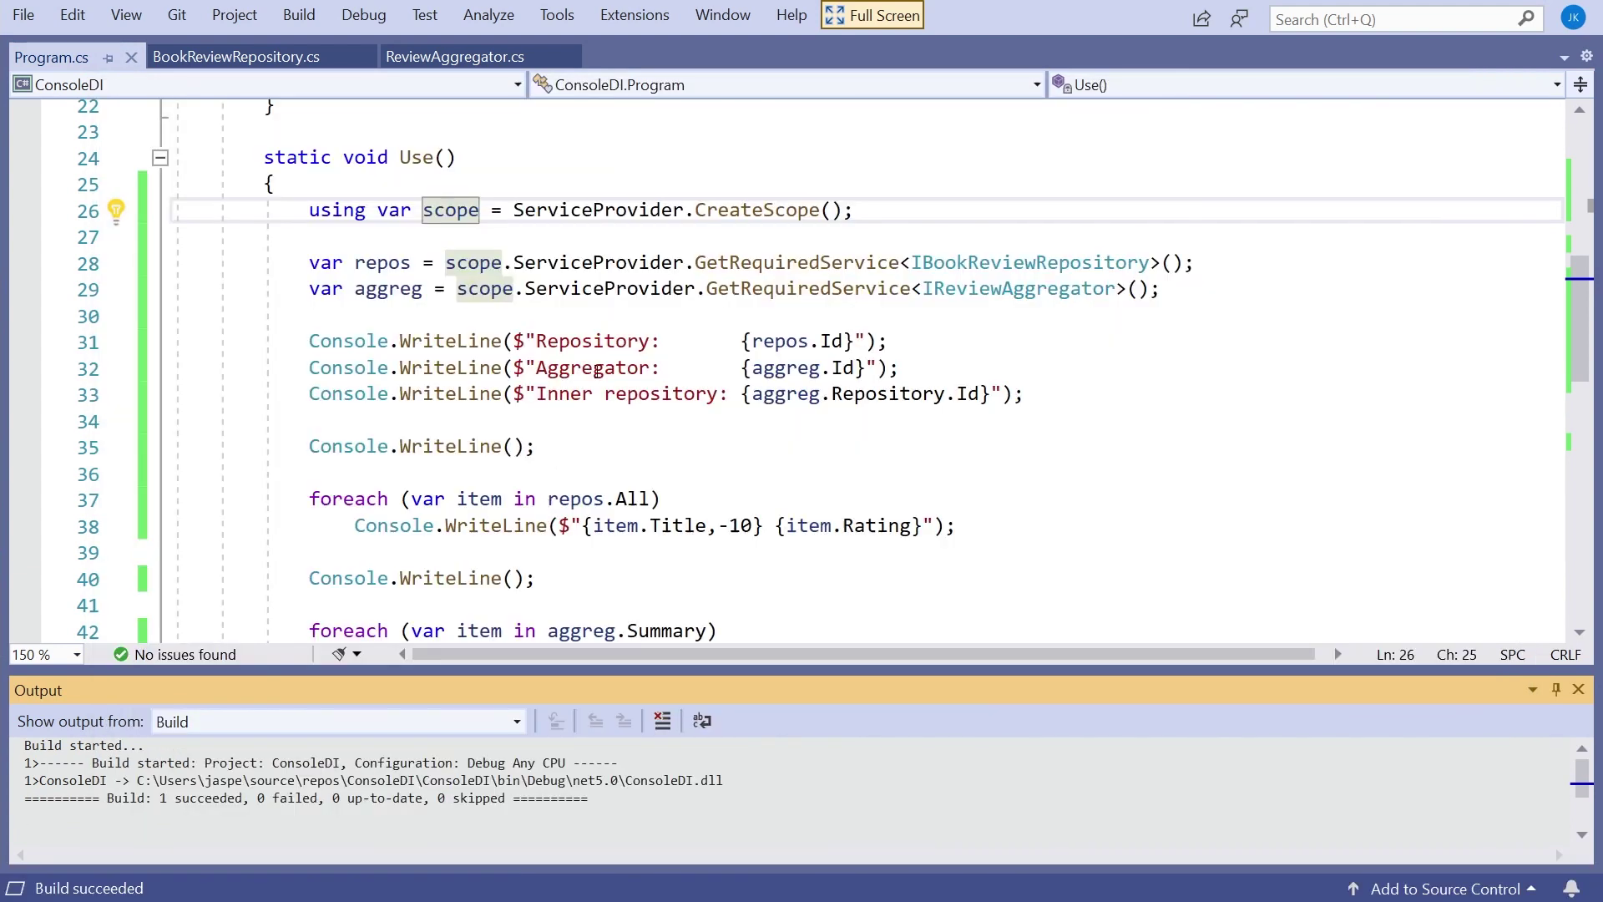